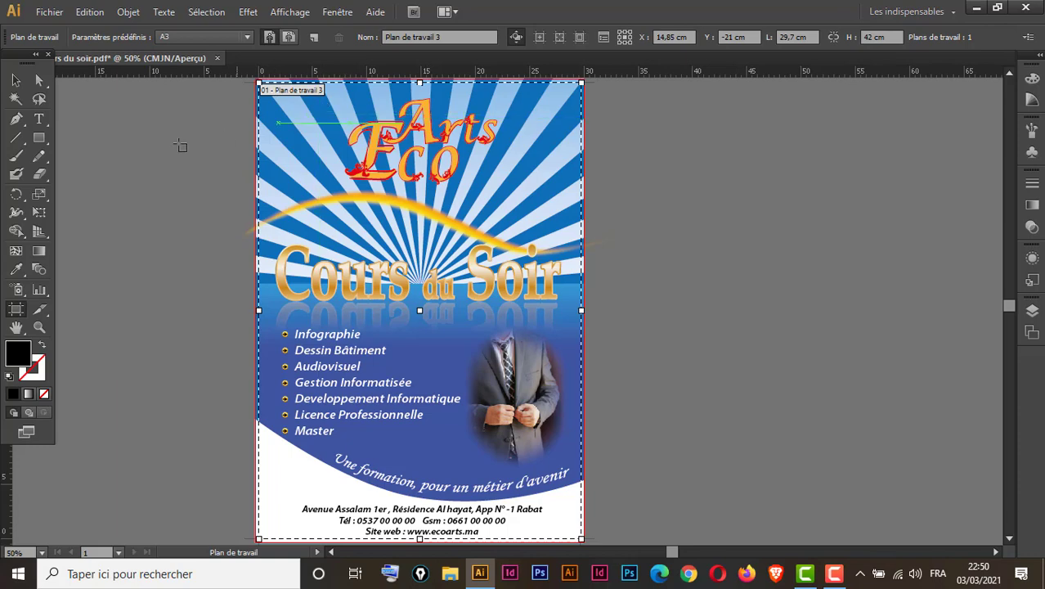
Step: Examine the units and bleed values in the poster's document setup, and leave artboard editing
click(52, 15)
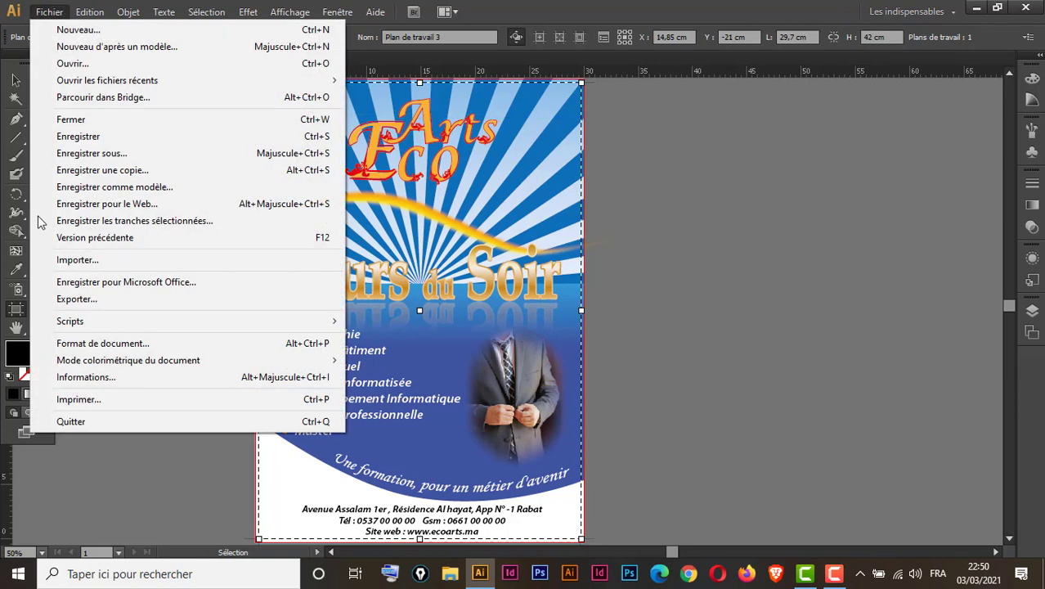
click(112, 346)
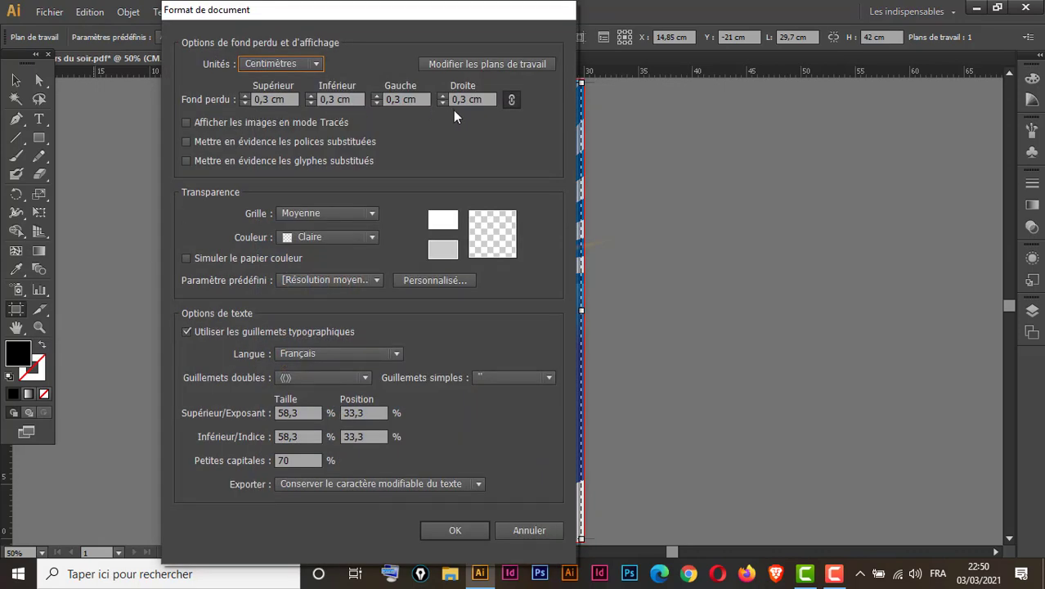
click(470, 530)
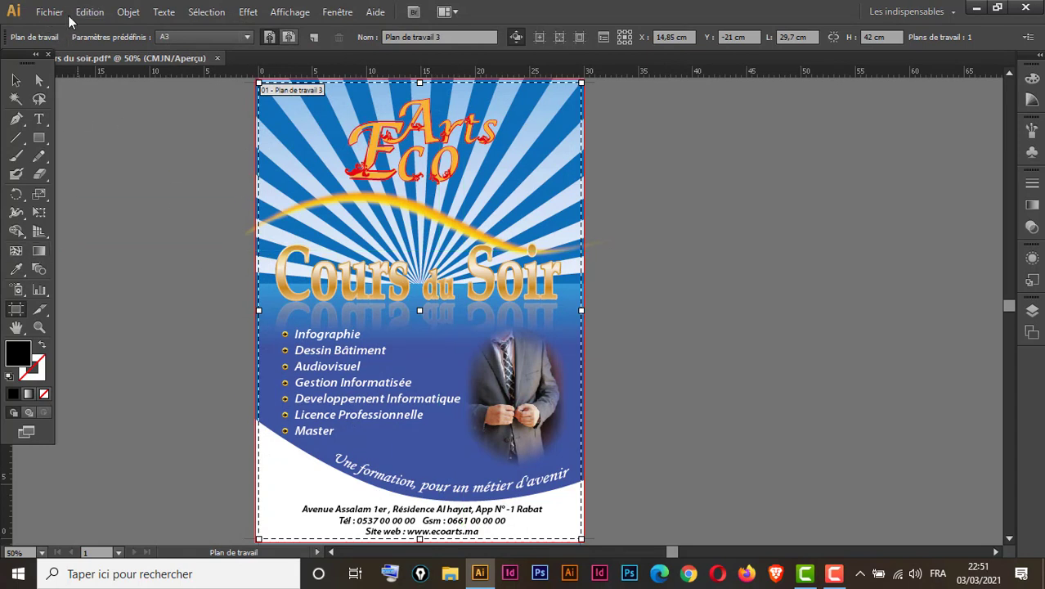
click(16, 80)
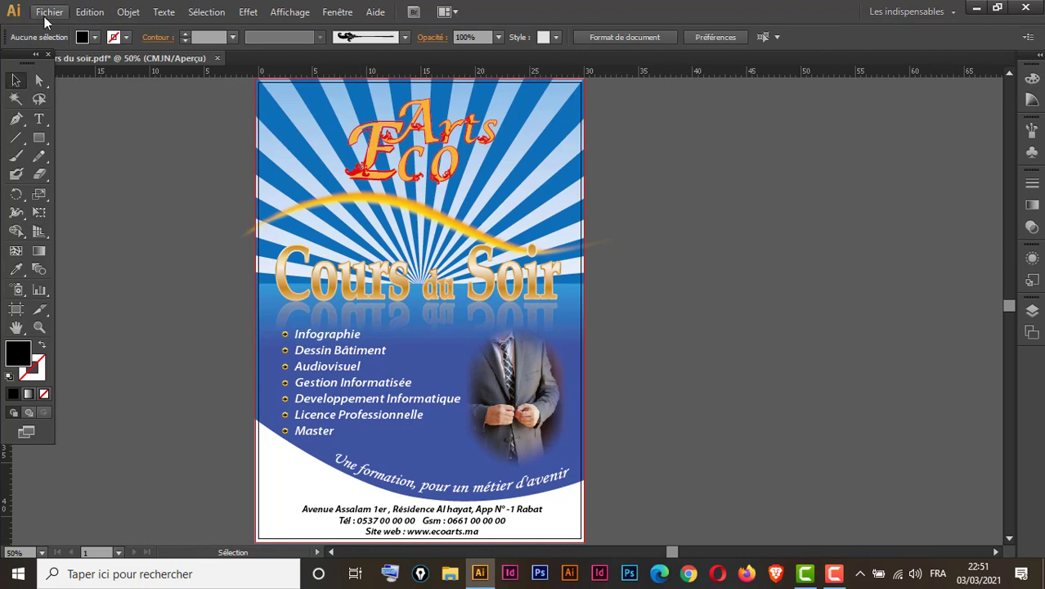
Step: Check the colour mode of the Cours du soir poster, choosing CMYK (Couleurs CMJN)
click(49, 12)
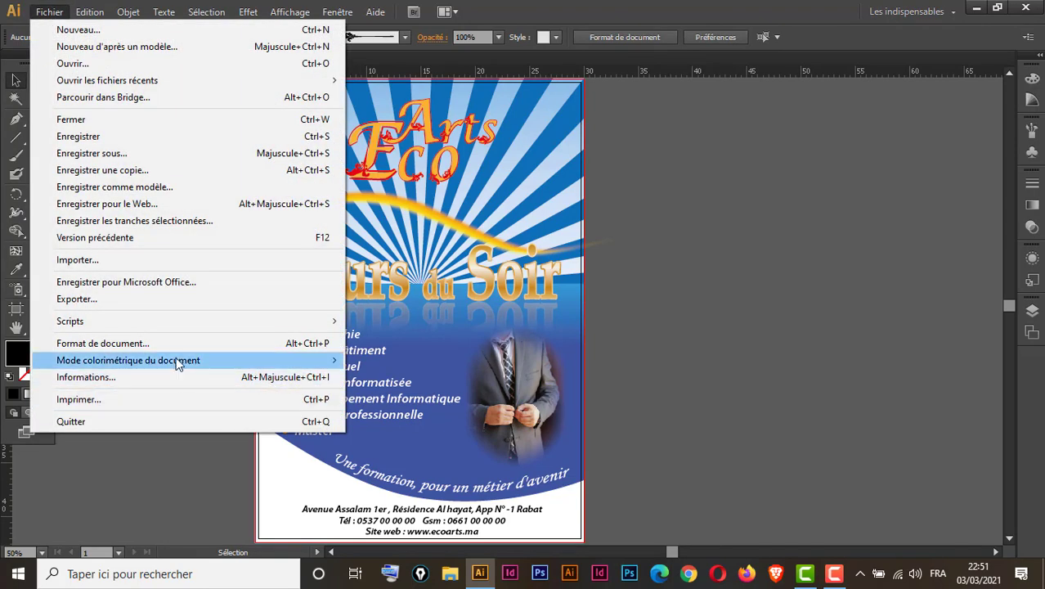
mouse_move(178, 364)
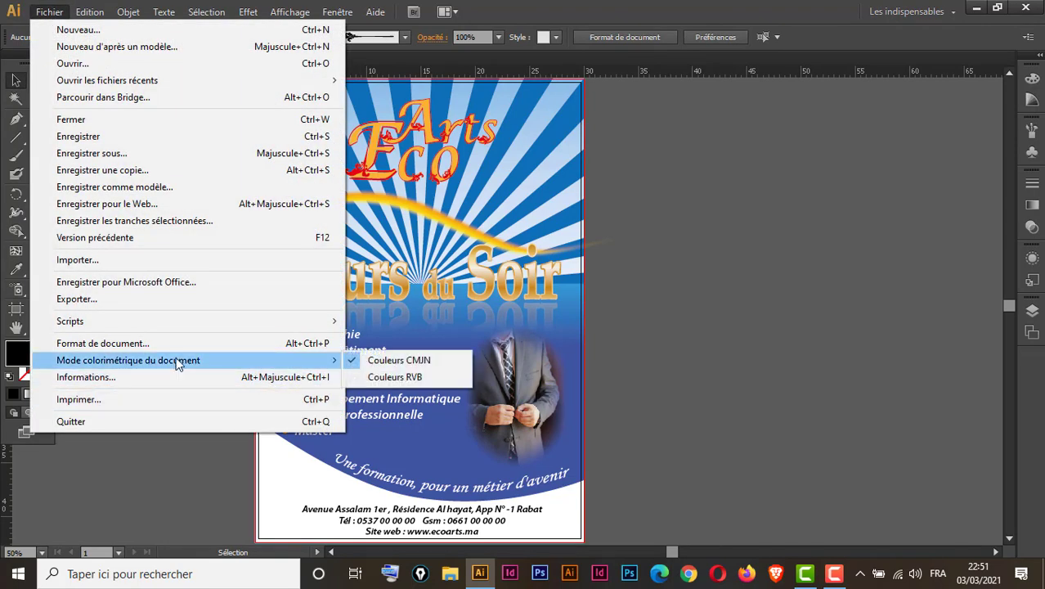
click(437, 361)
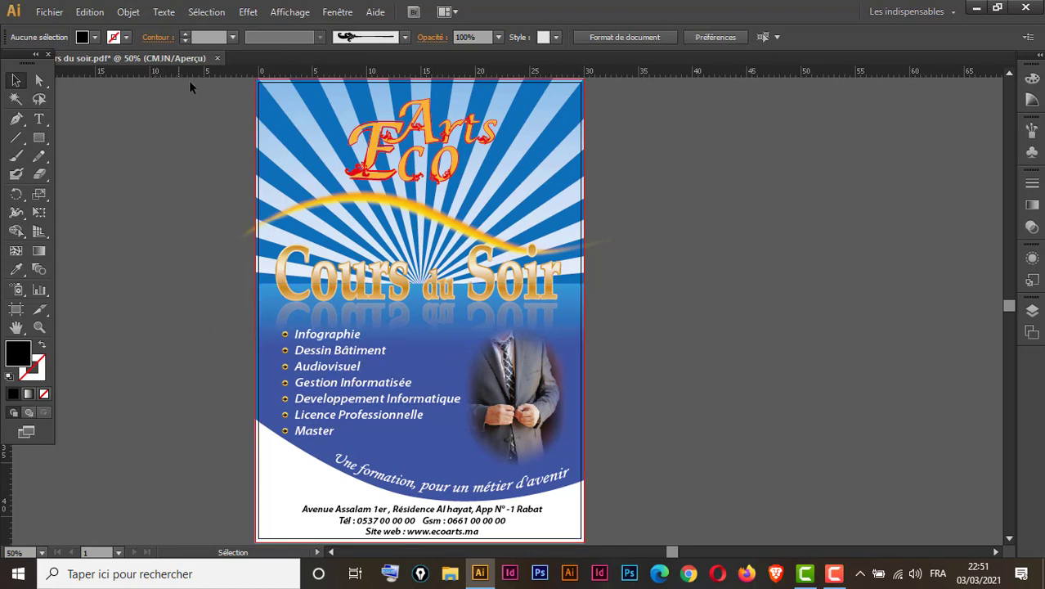
Step: Examine the colour model and resolution in the poster's document raster effects settings
click(248, 12)
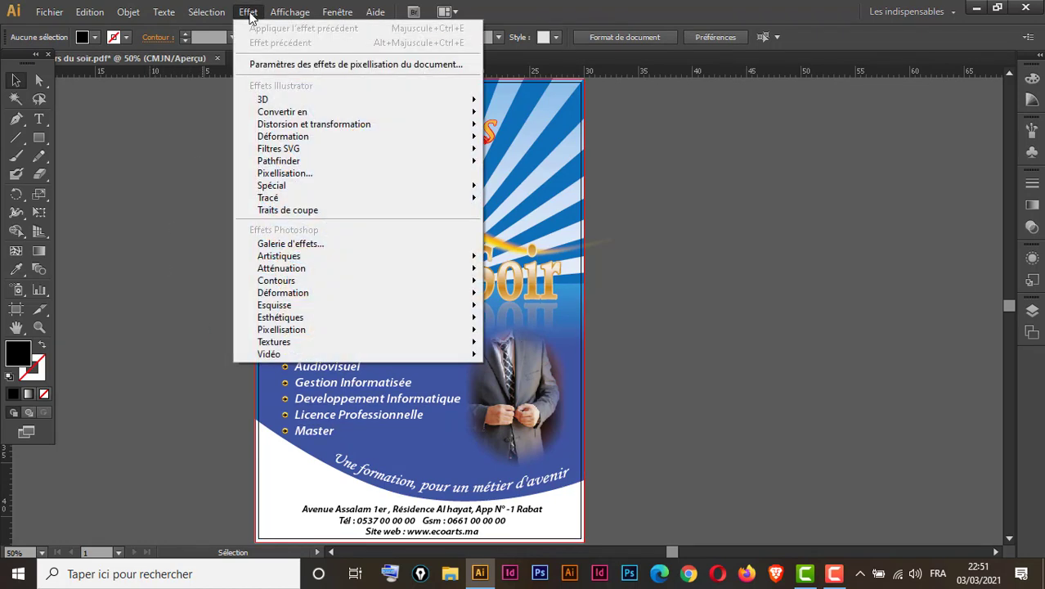
click(307, 65)
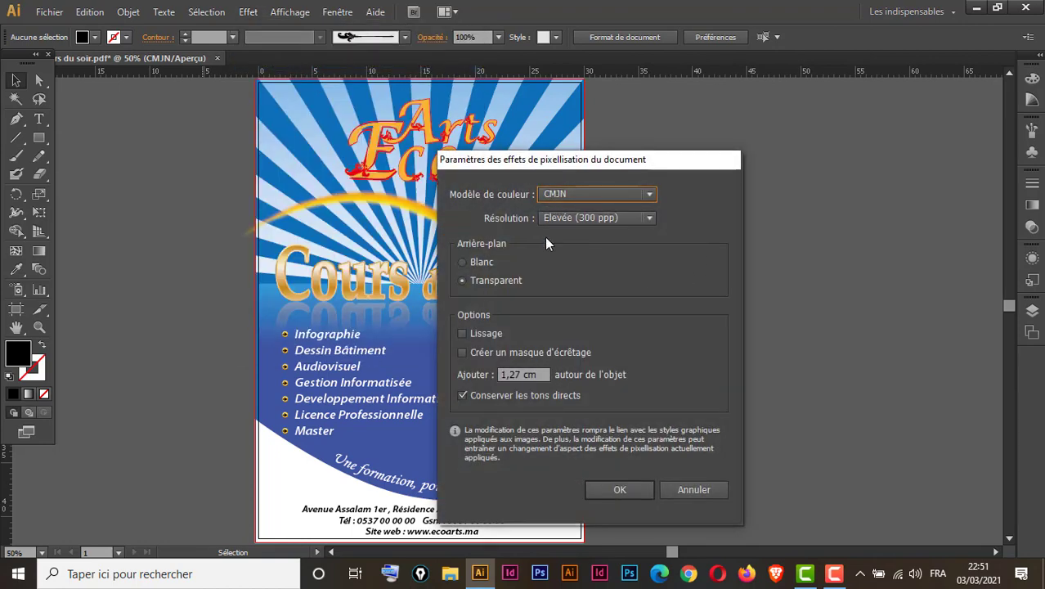
click(621, 490)
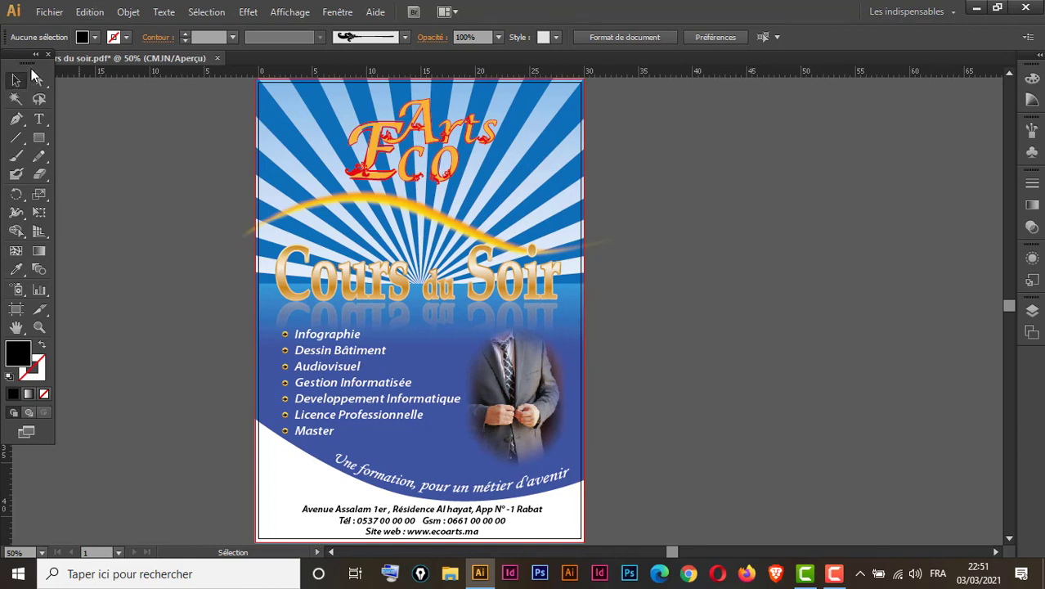
Step: Start a new document named "affiche ecole des arts"
click(50, 13)
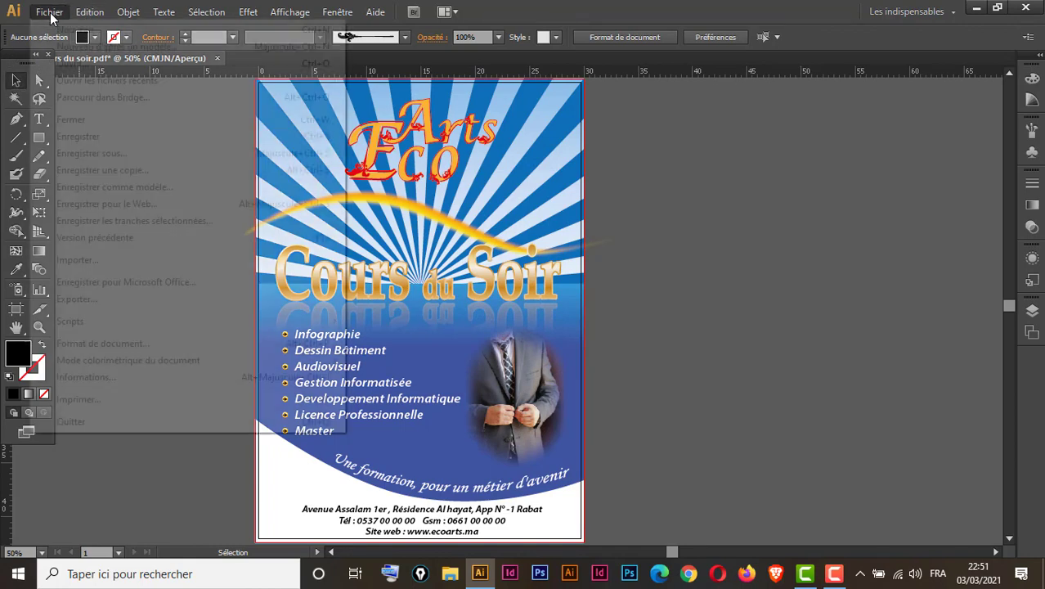
click(79, 32)
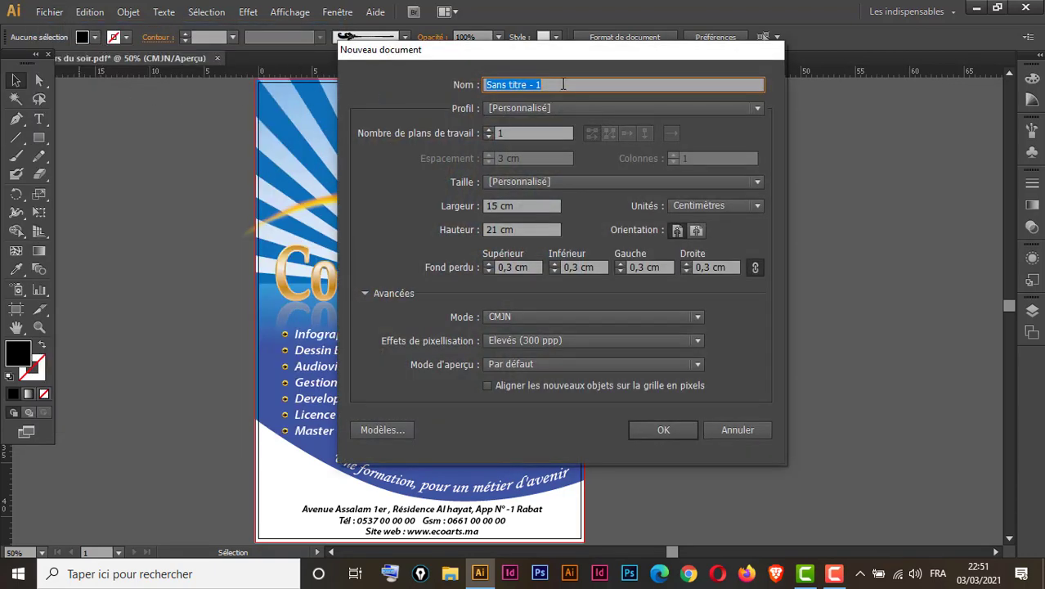
drag(525, 46, 651, 76)
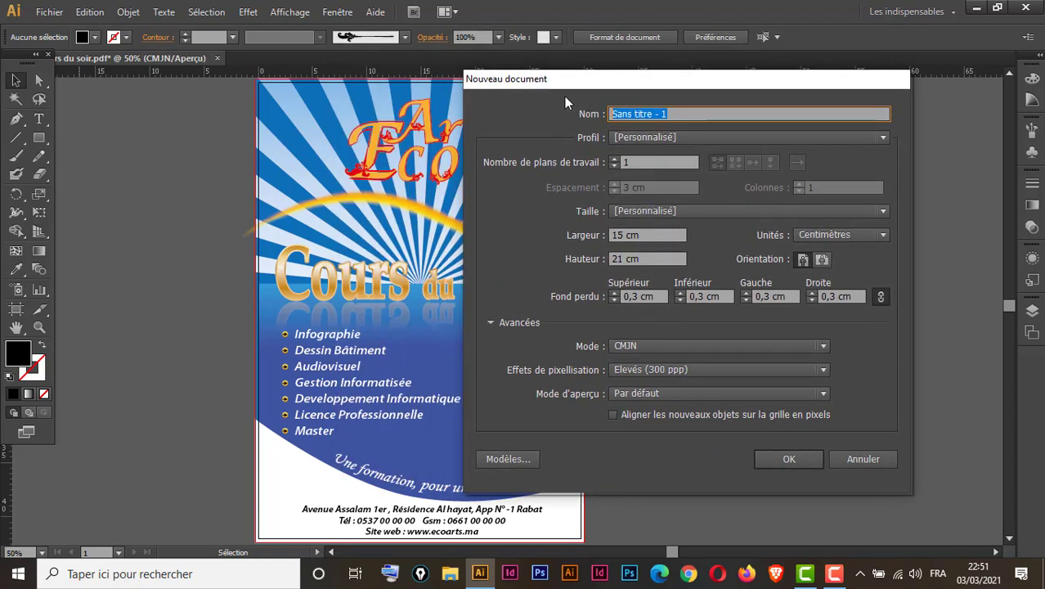
text(affi)
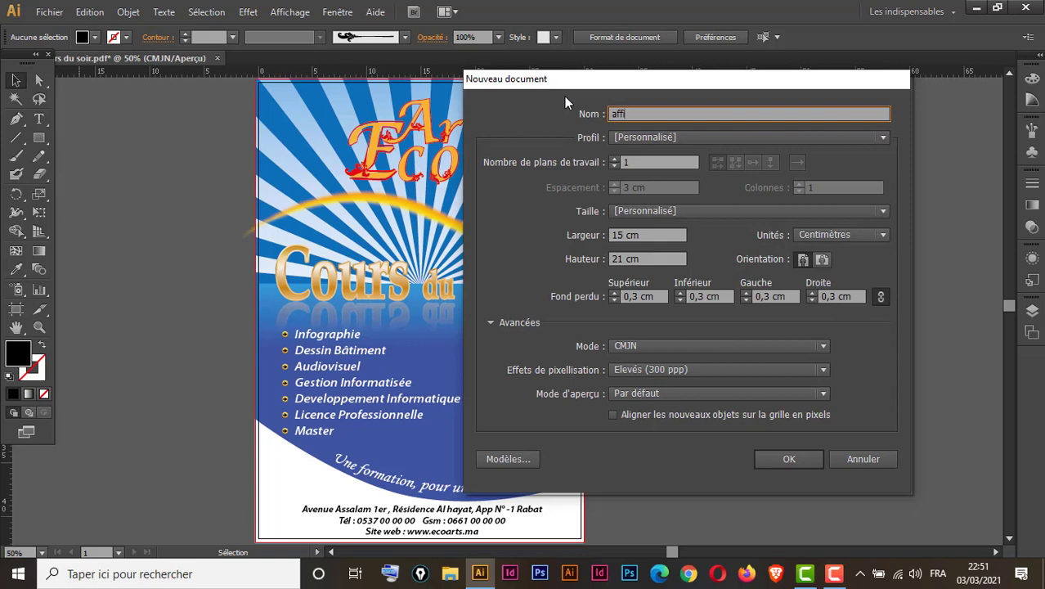
text(che ecole des arts)
Step: Set the new document's size to A3 in portrait orientation and create it
click(692, 210)
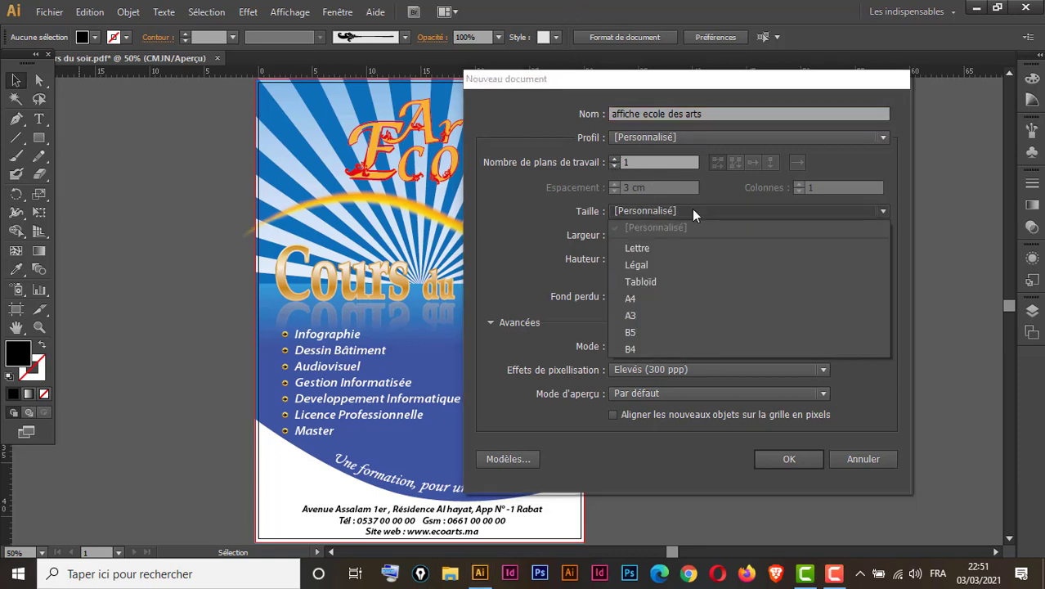
click(653, 314)
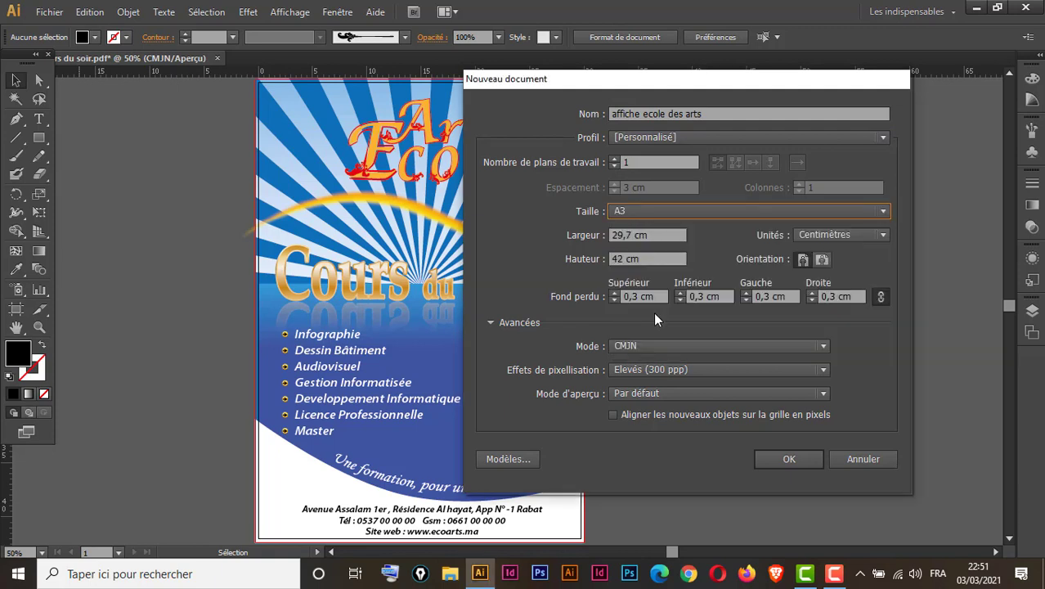
click(803, 260)
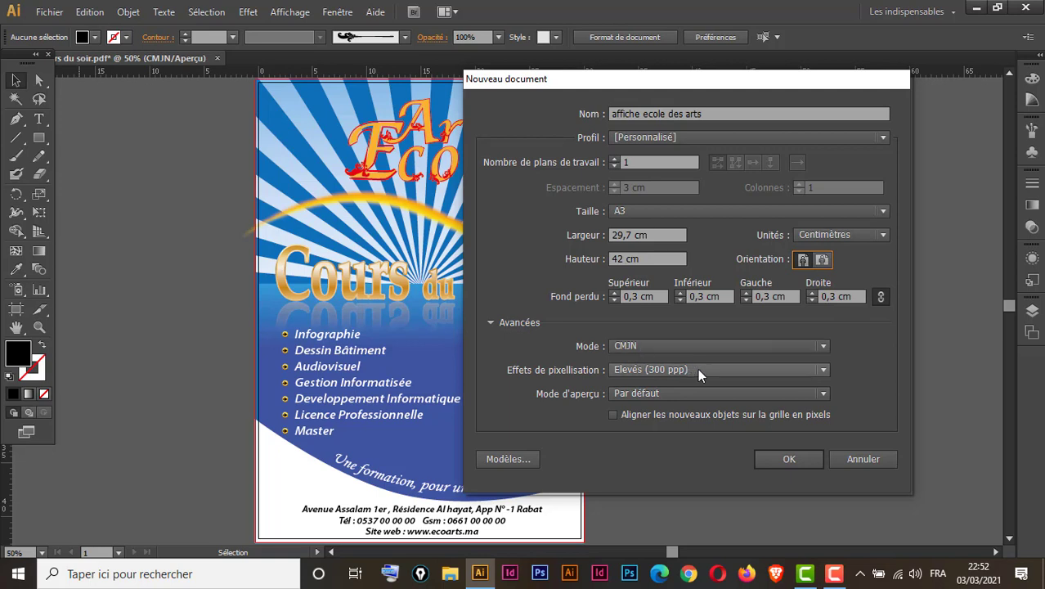
click(773, 455)
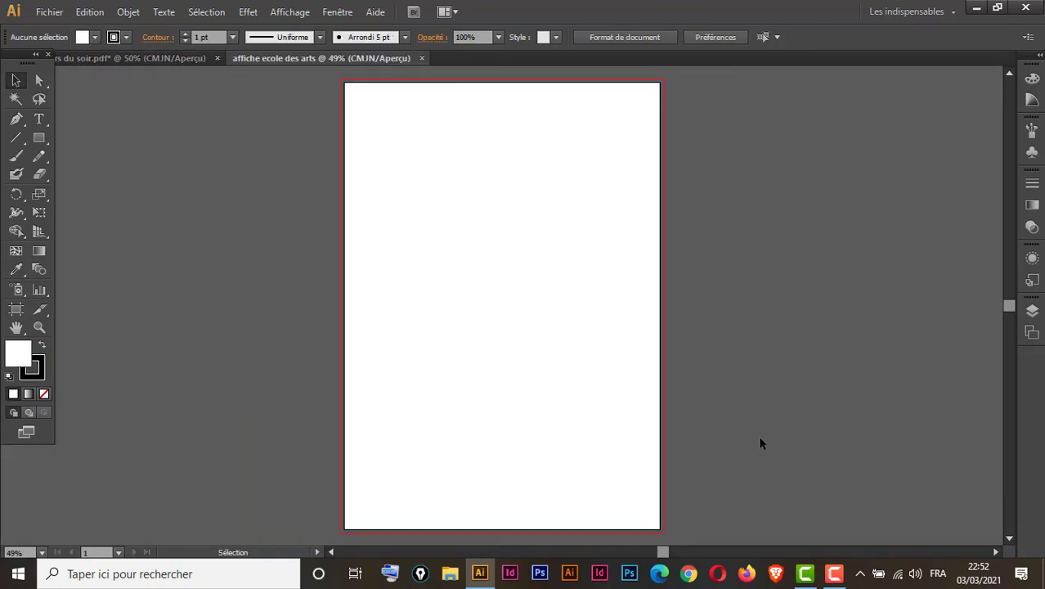
Step: Compare with the reference poster and draw a rectangle covering the whole new page out to its bleed edges
click(129, 57)
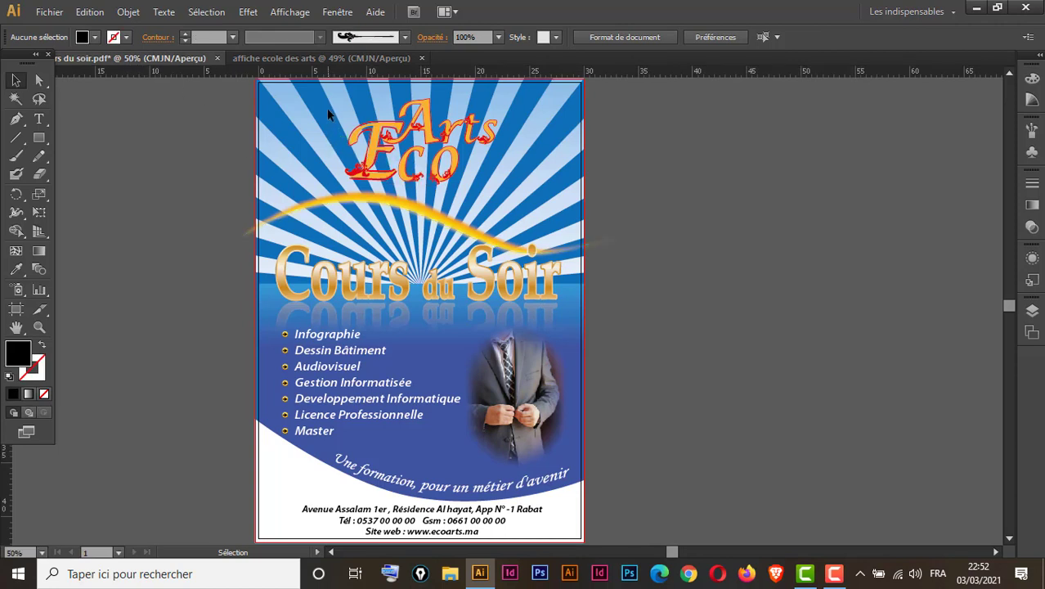
click(291, 58)
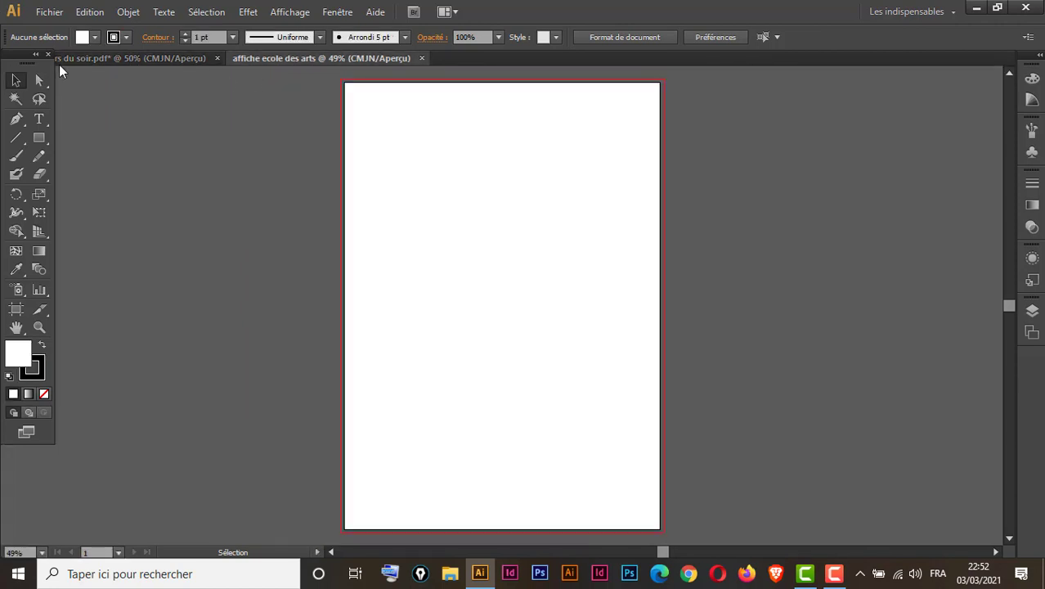
click(38, 139)
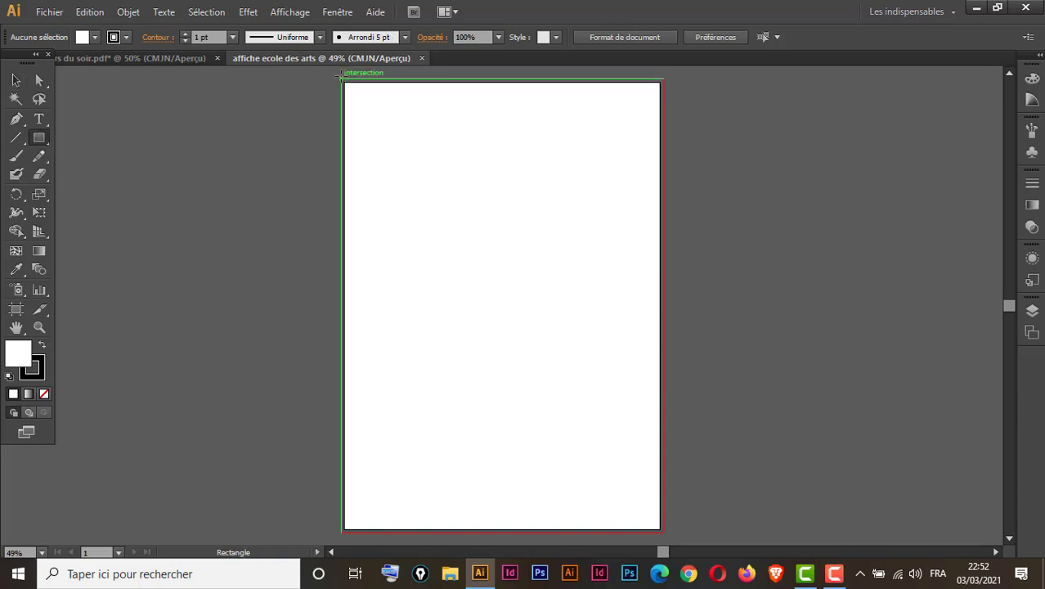
drag(342, 79, 663, 530)
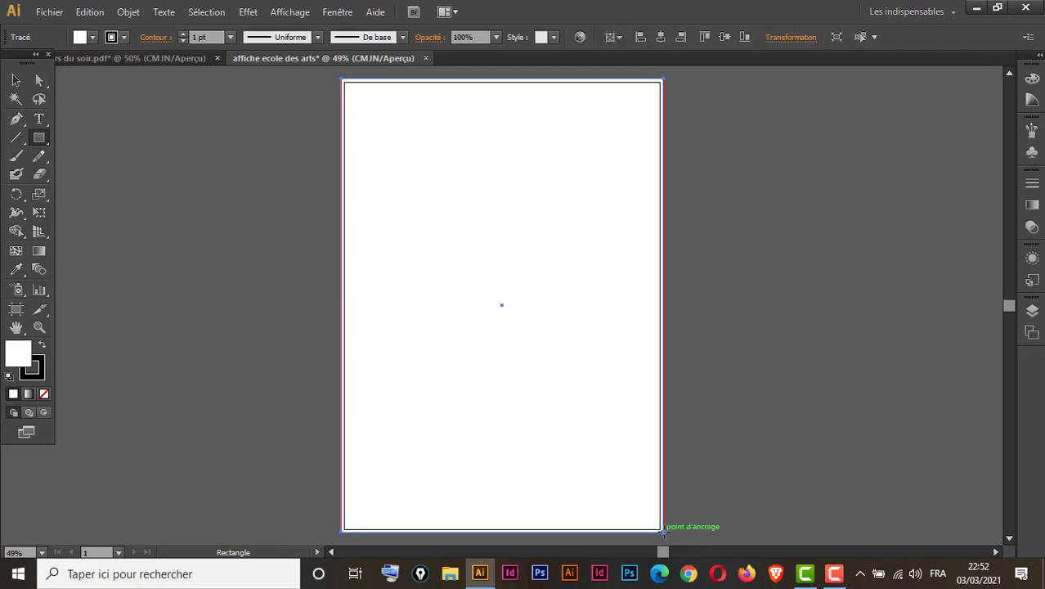
Step: Reset the Les indispensables workspace and expand the docked panels
click(1039, 55)
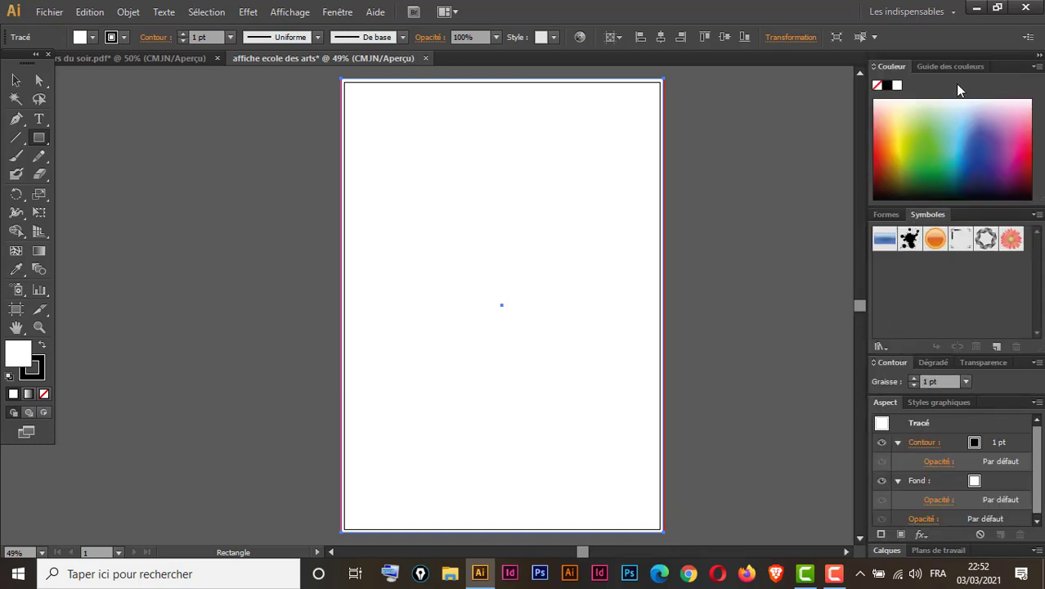
click(910, 11)
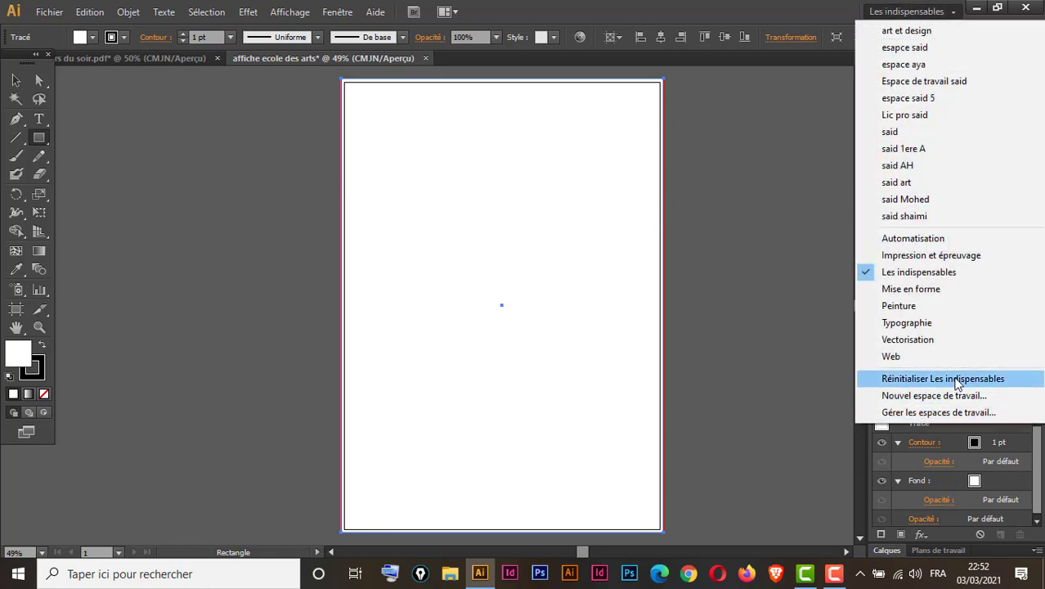
click(957, 379)
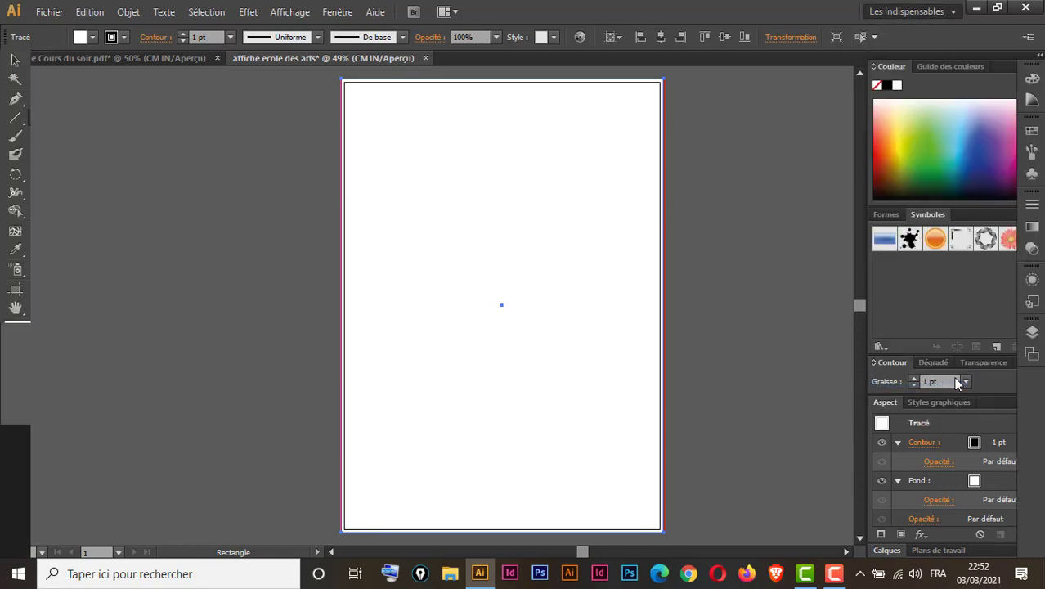
click(1037, 54)
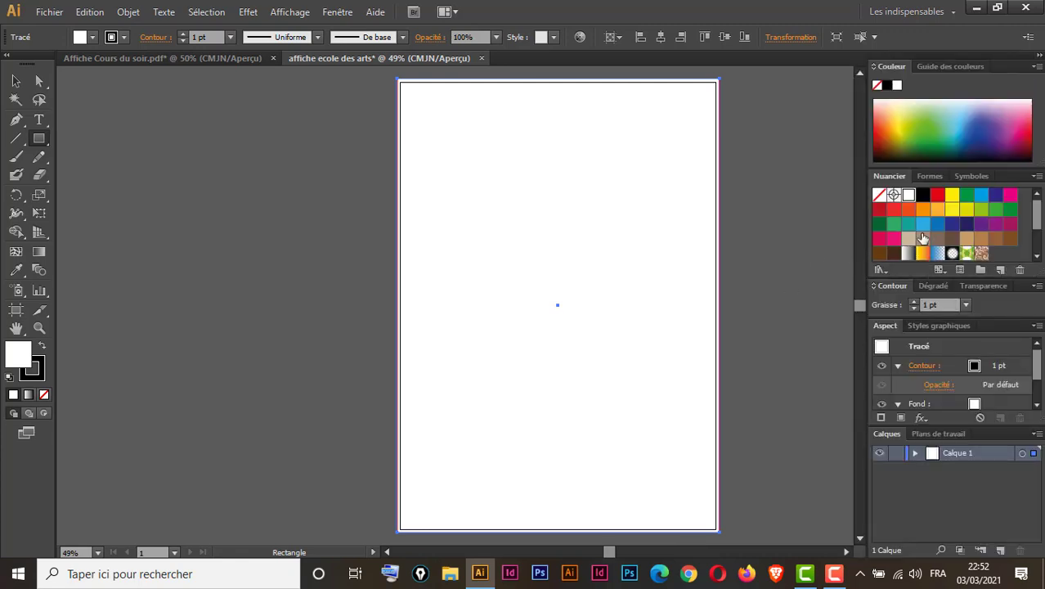
Step: Fill the background rectangle with the blue swatch C=85 M=50 J=0 N=0 and compare it with the reference poster
click(923, 225)
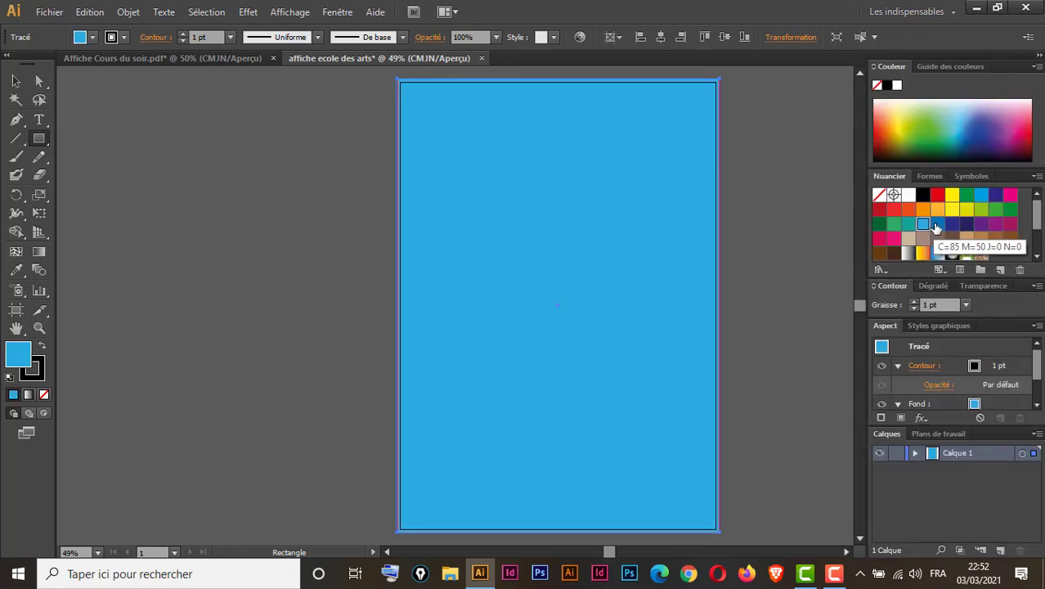
click(938, 225)
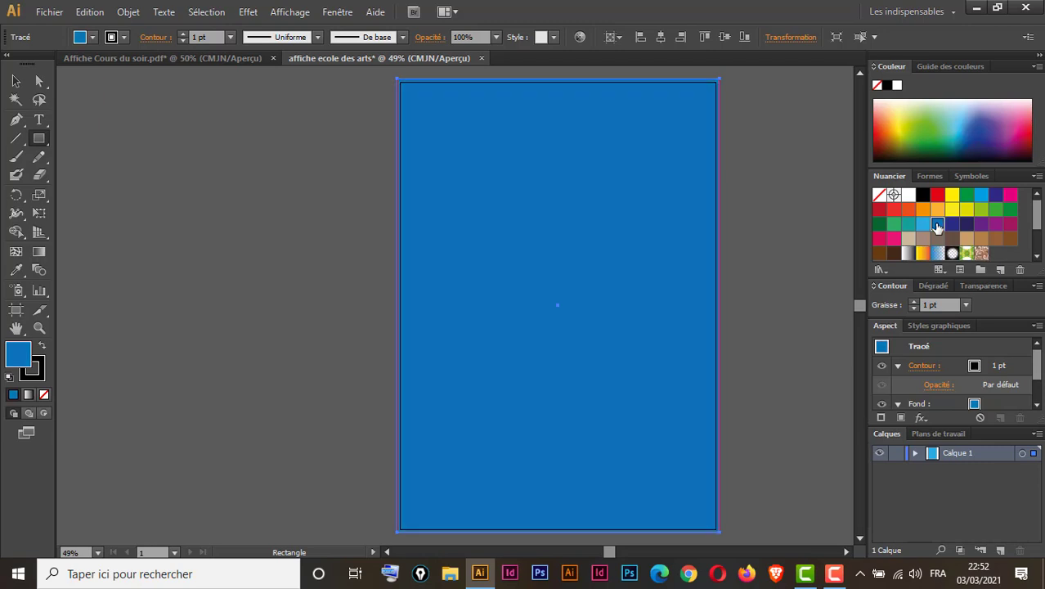
click(16, 82)
click(160, 56)
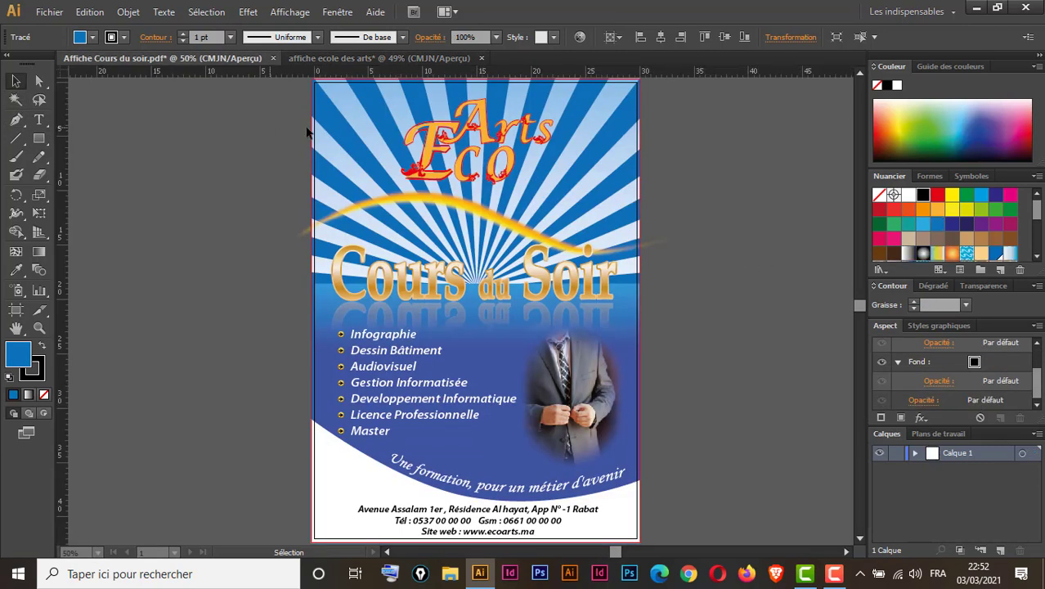
click(314, 57)
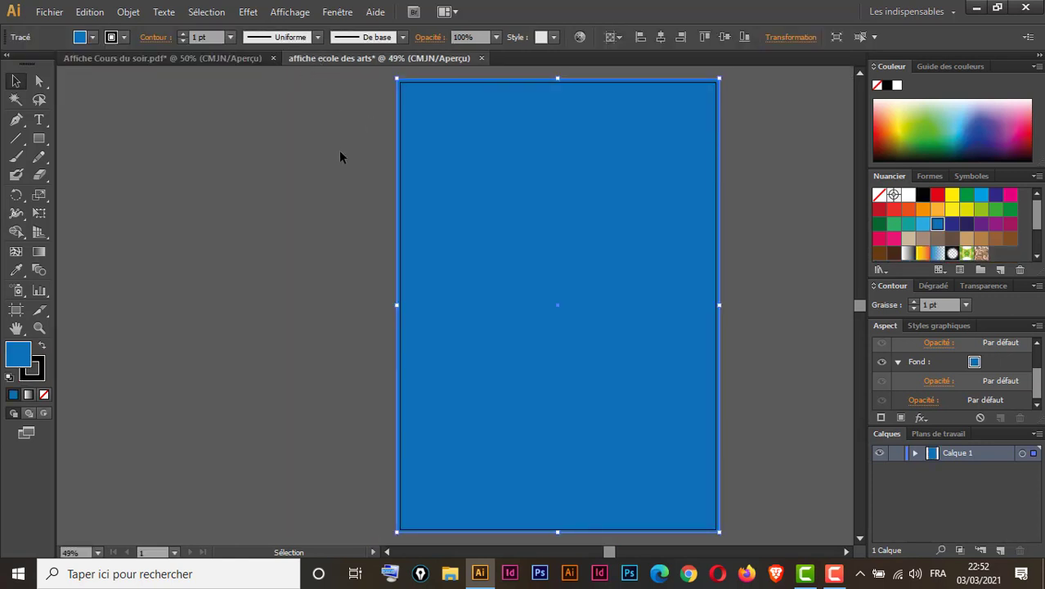
Step: Compare with the reference poster and draw an upright three-sided polygon with a horizontal base across the page's left edge
key(ctrl+minus)
key(space)
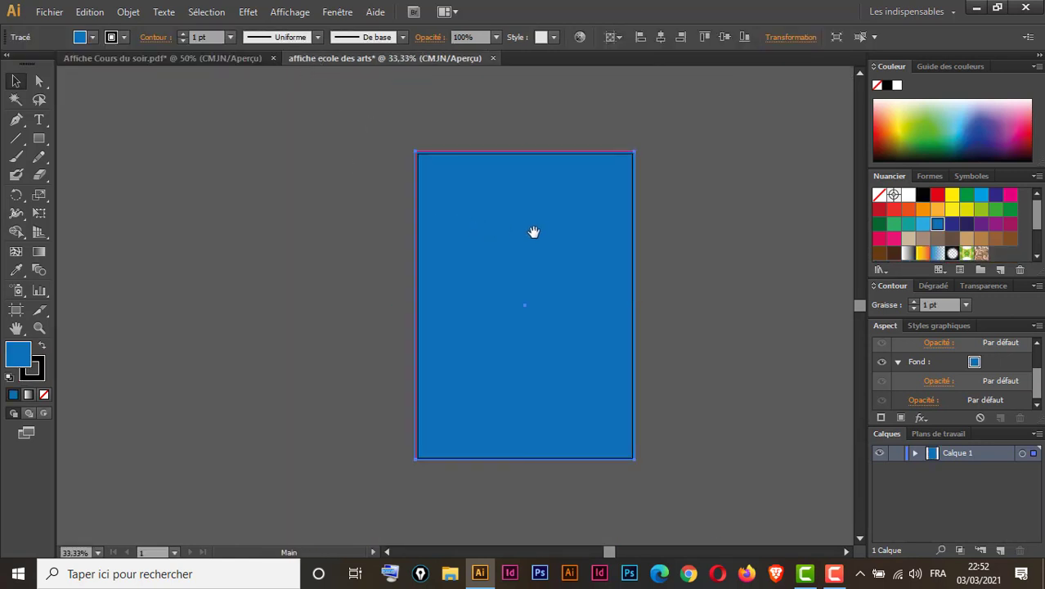
drag(533, 232, 409, 254)
click(221, 59)
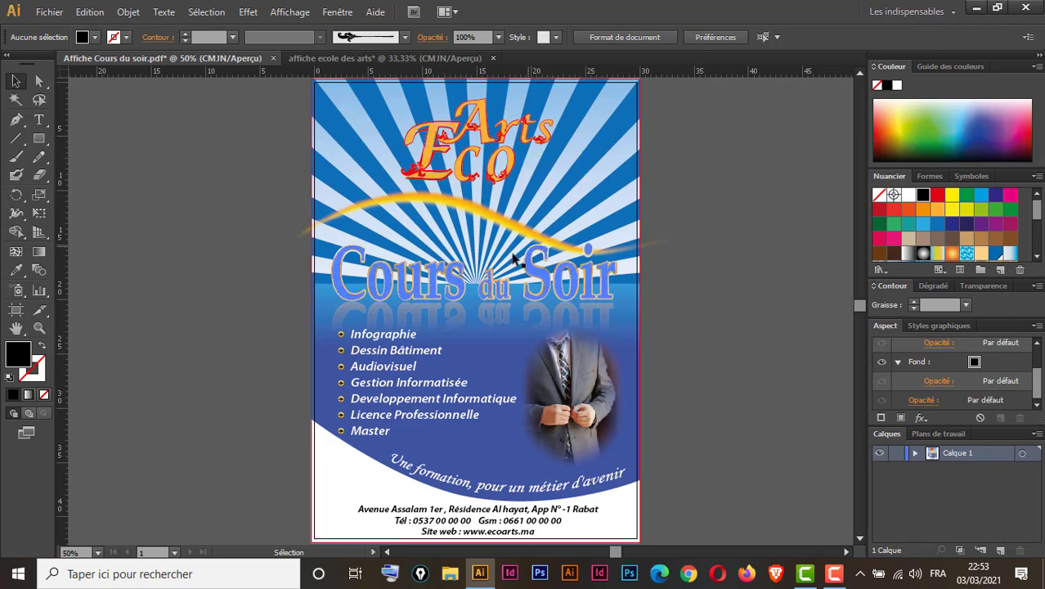
click(350, 58)
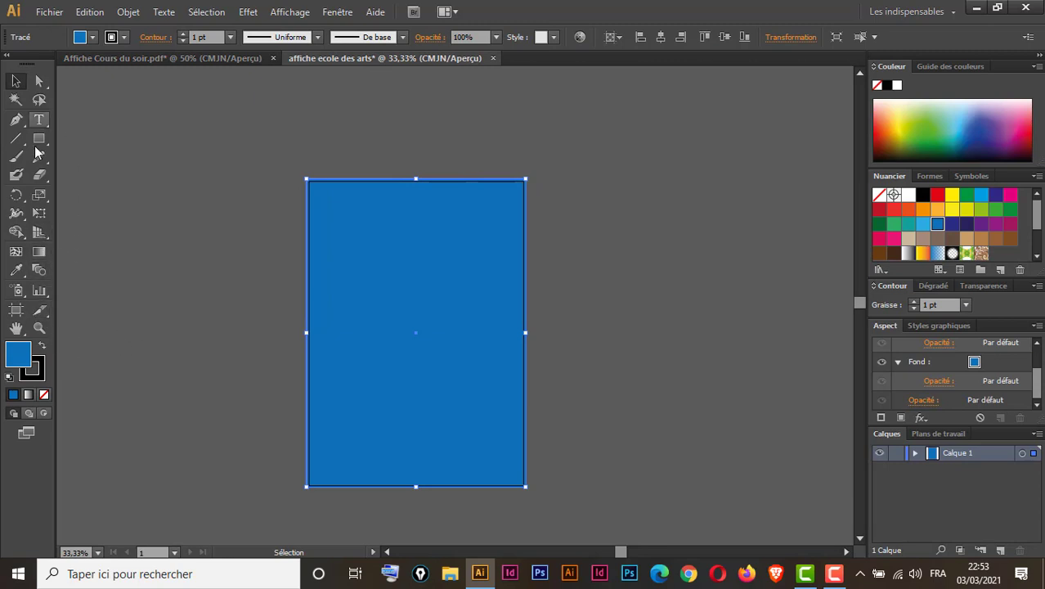
drag(45, 141, 101, 193)
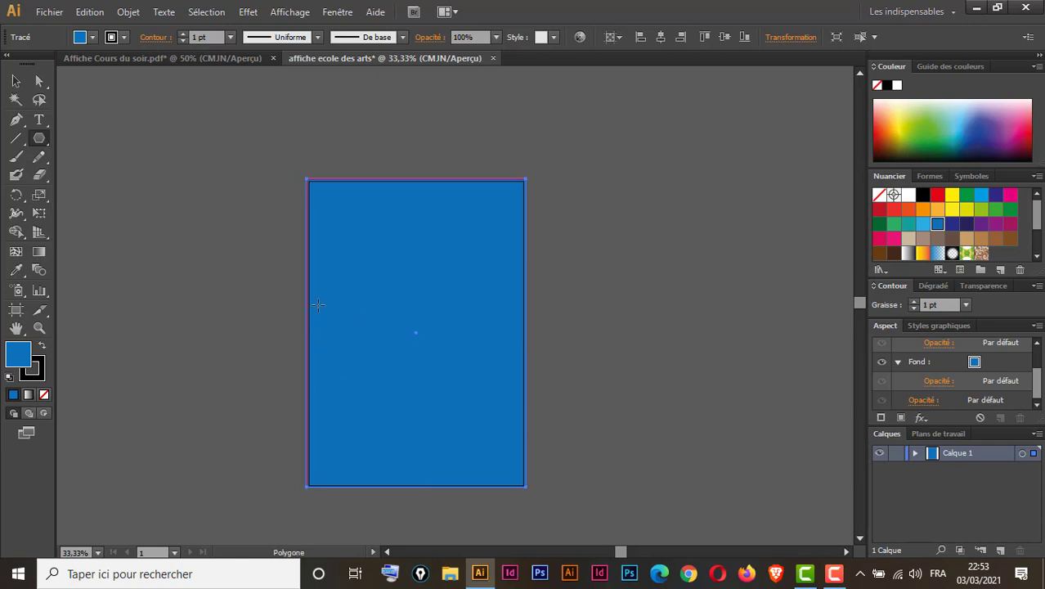
drag(281, 238, 324, 301)
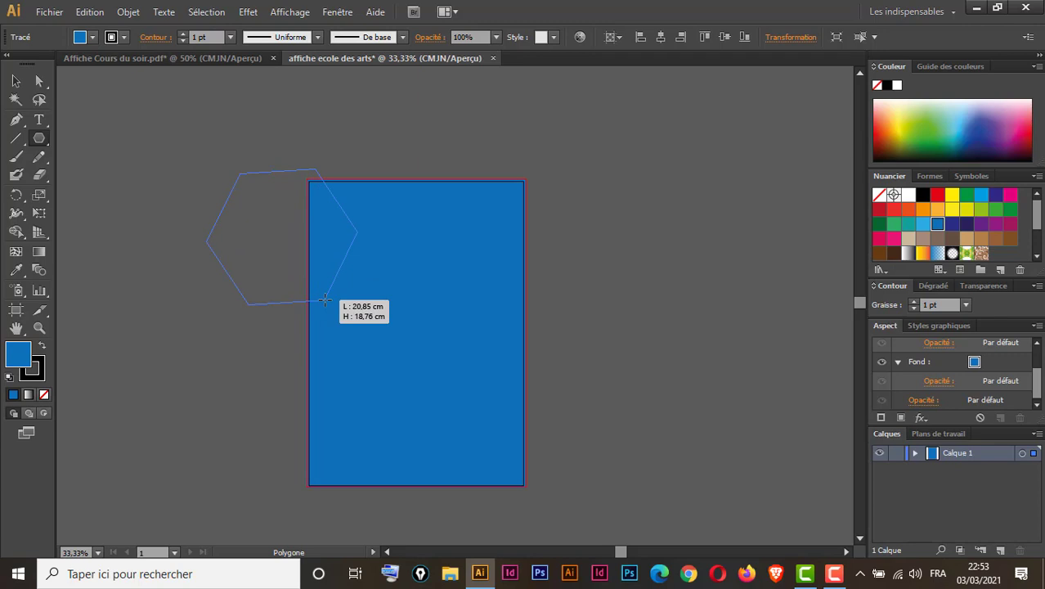
key(Down)
key(Down)
key(Down)
drag(325, 300, 325, 301)
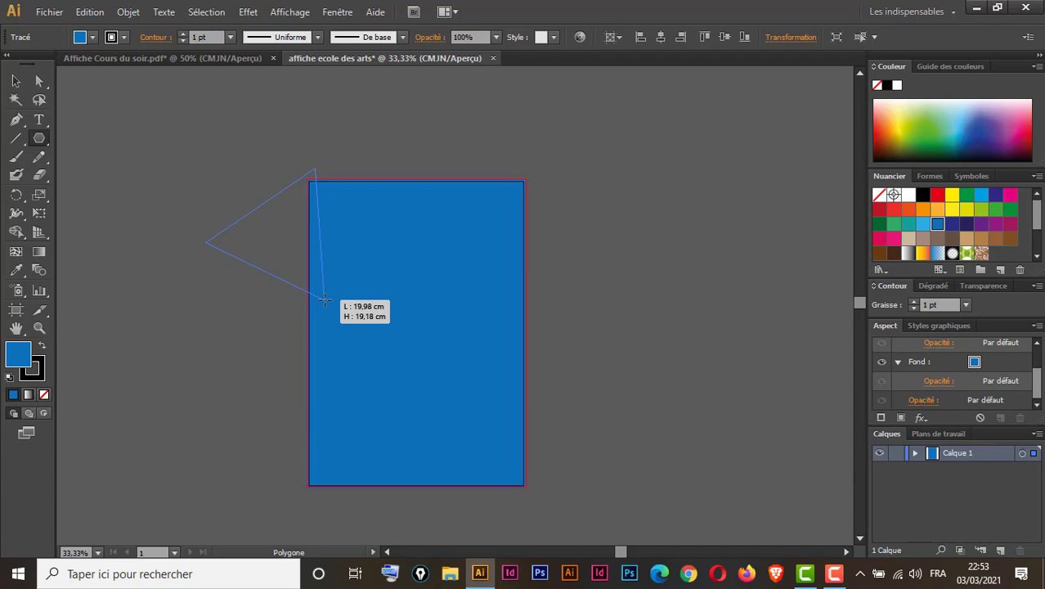
key(shift)
drag(325, 299, 325, 300)
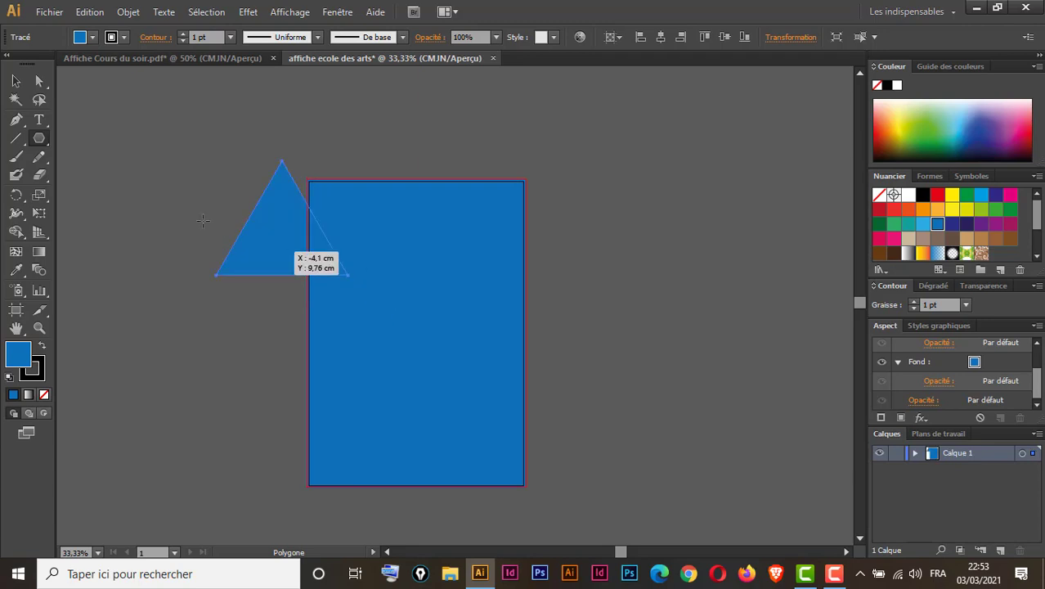
Step: Narrow the triangle to a thin spike beside the page and rotate it 180° so it points down
click(14, 81)
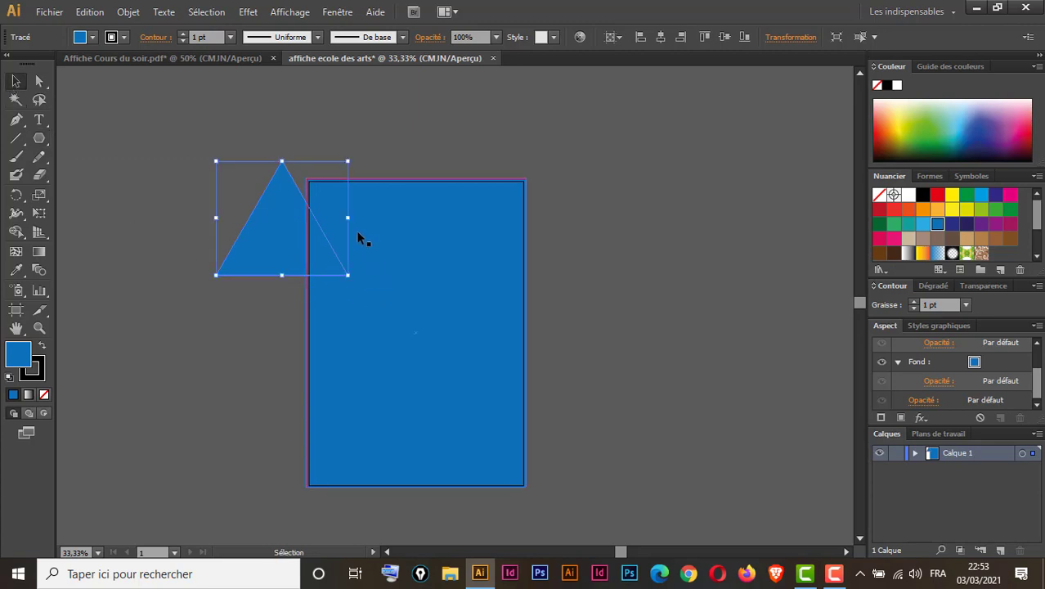
drag(348, 219, 236, 218)
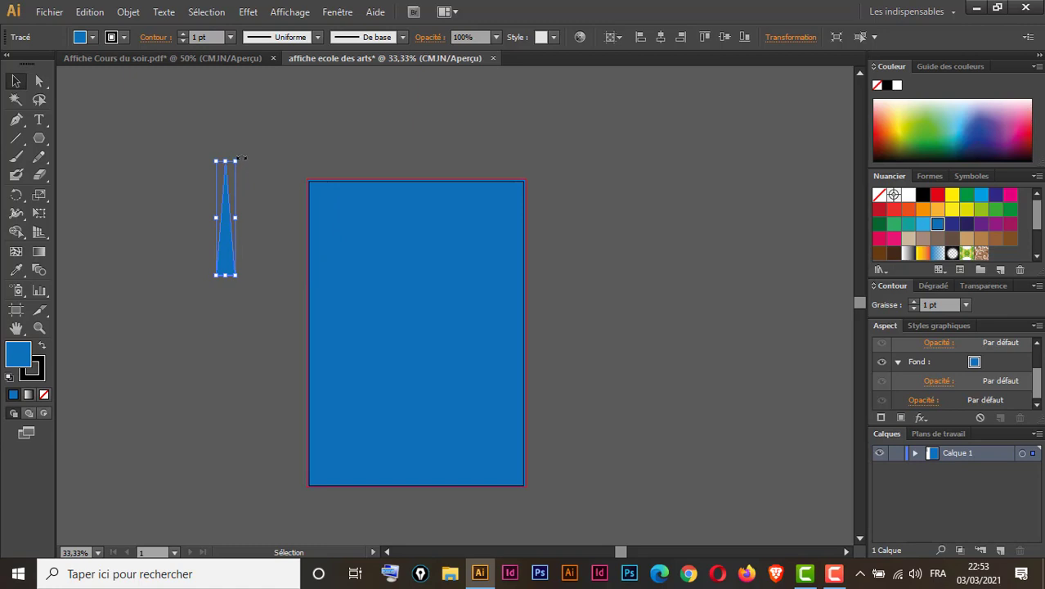
drag(242, 155, 215, 304)
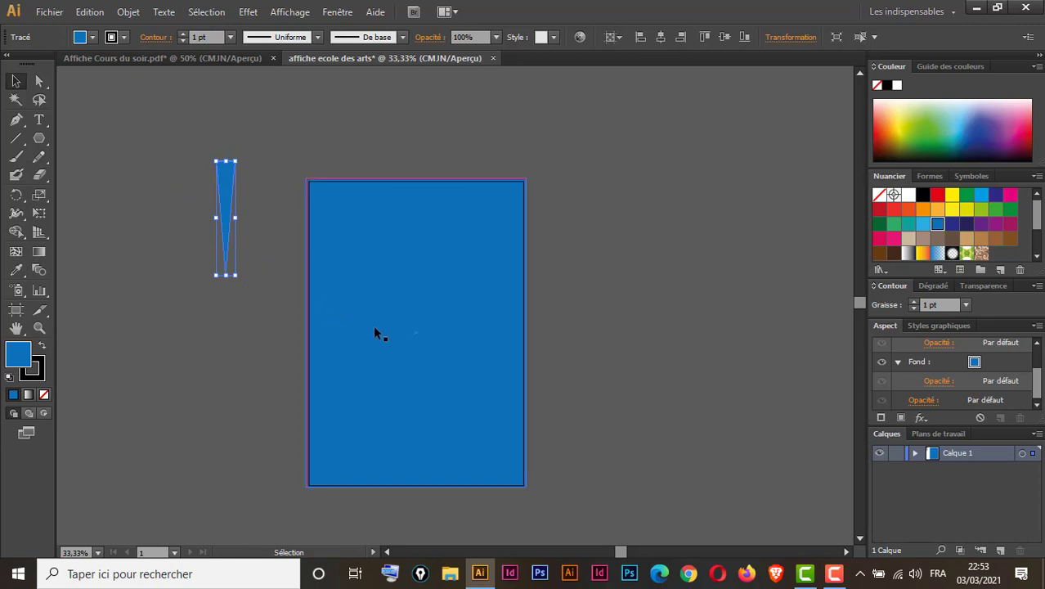
Step: Show the rulers and place a horizontal and a vertical guide through the centre of the background rectangle
drag(578, 228, 461, 345)
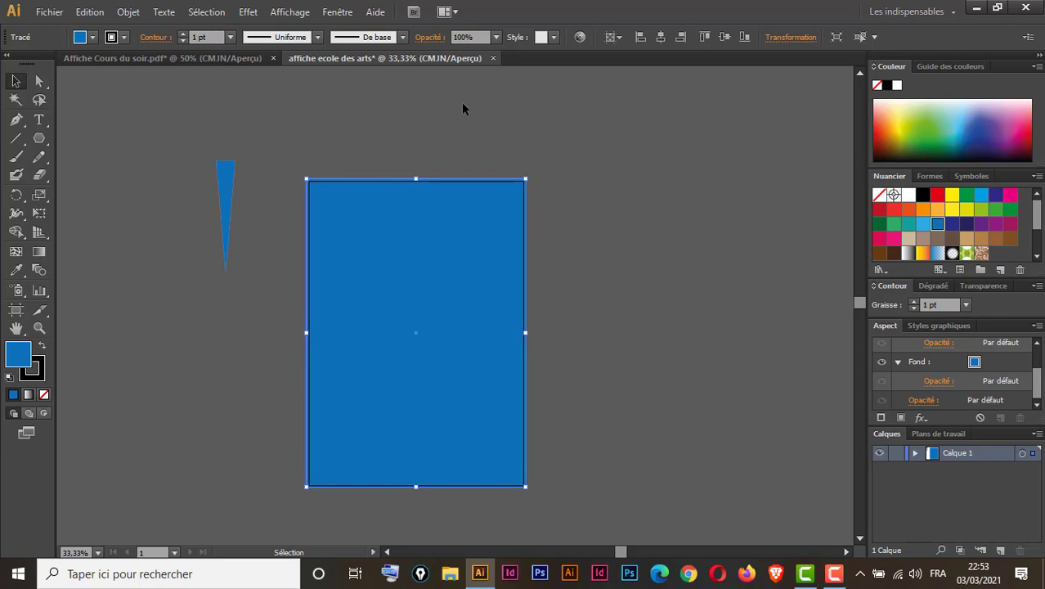
key(ctrl+r)
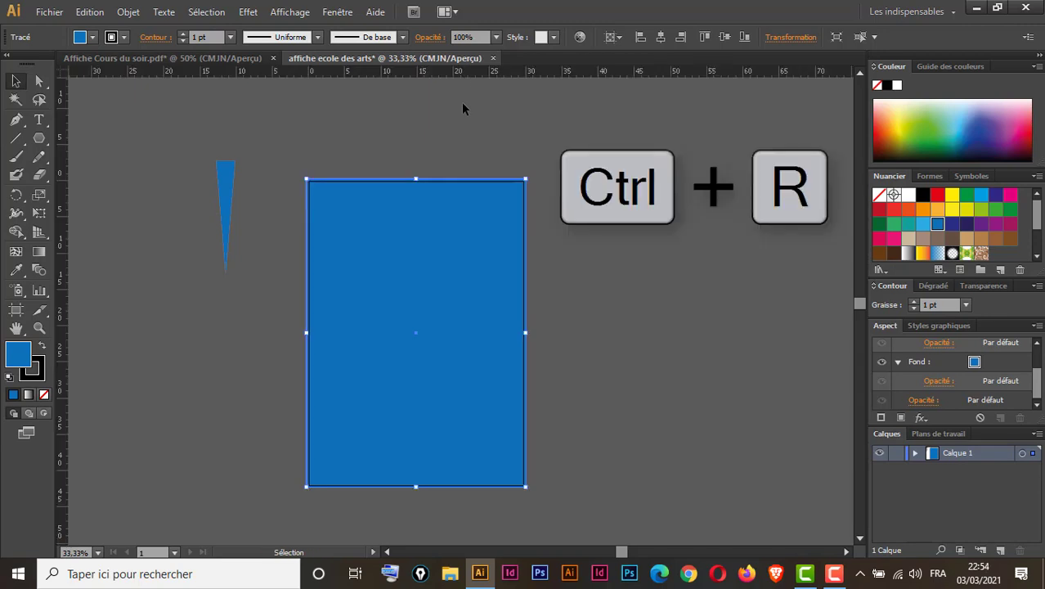
drag(490, 73, 471, 331)
drag(351, 236, 352, 237)
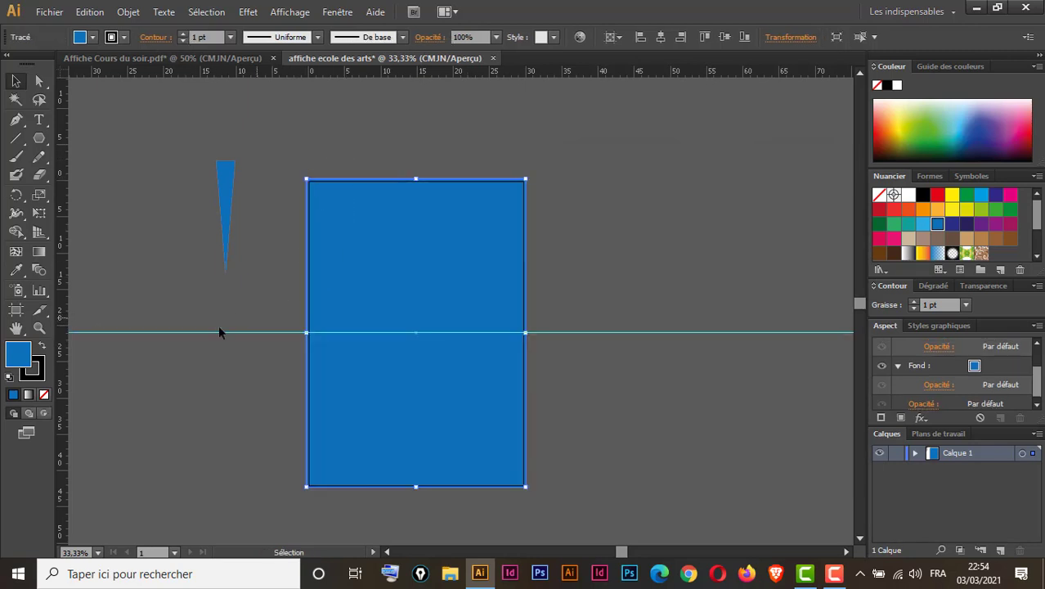
drag(64, 332, 415, 399)
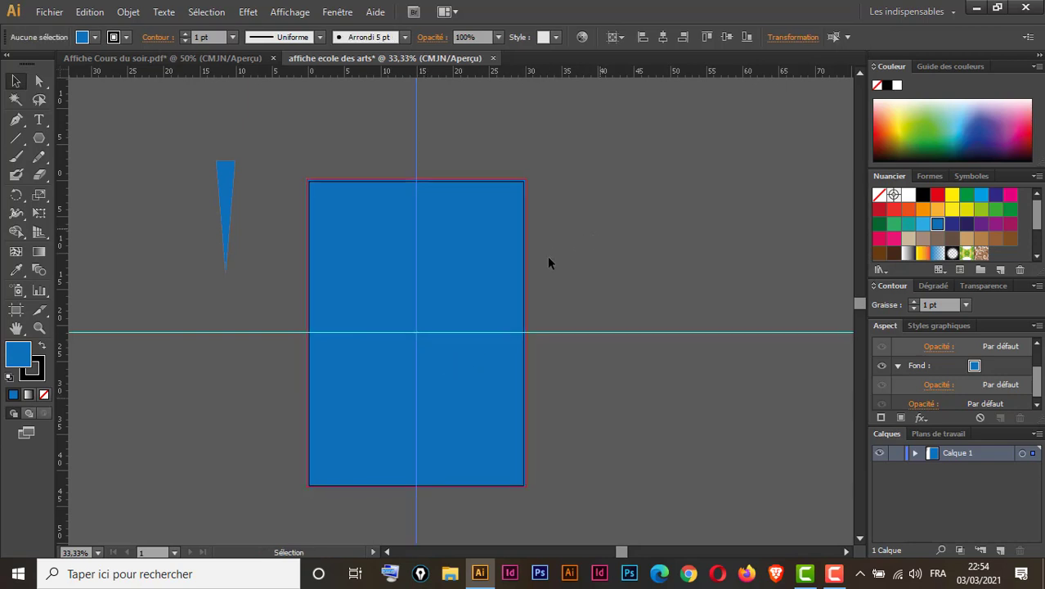
Step: Lock the blue background rectangle
click(478, 291)
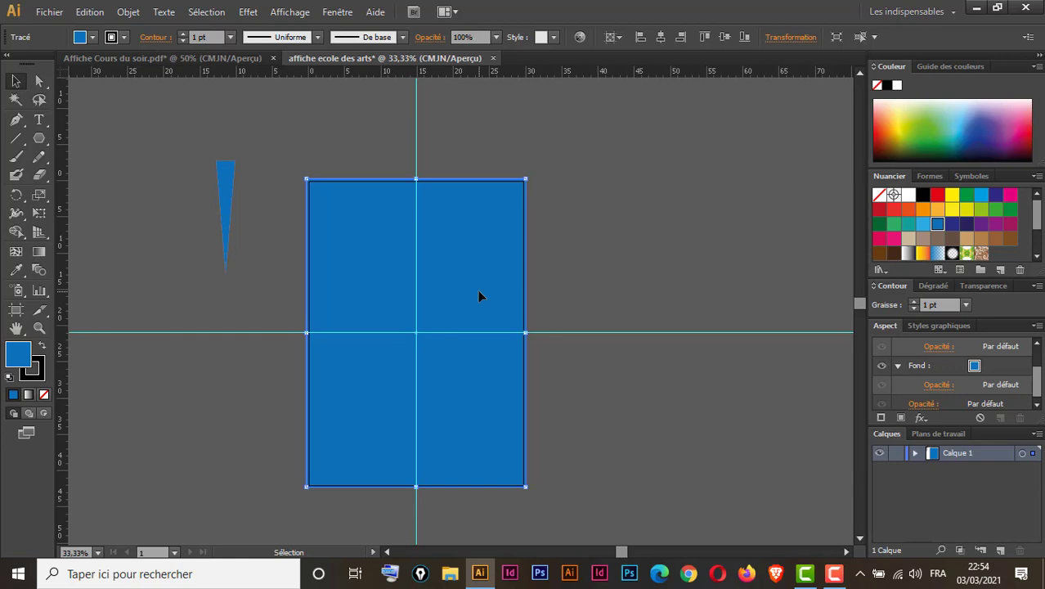
key(a)
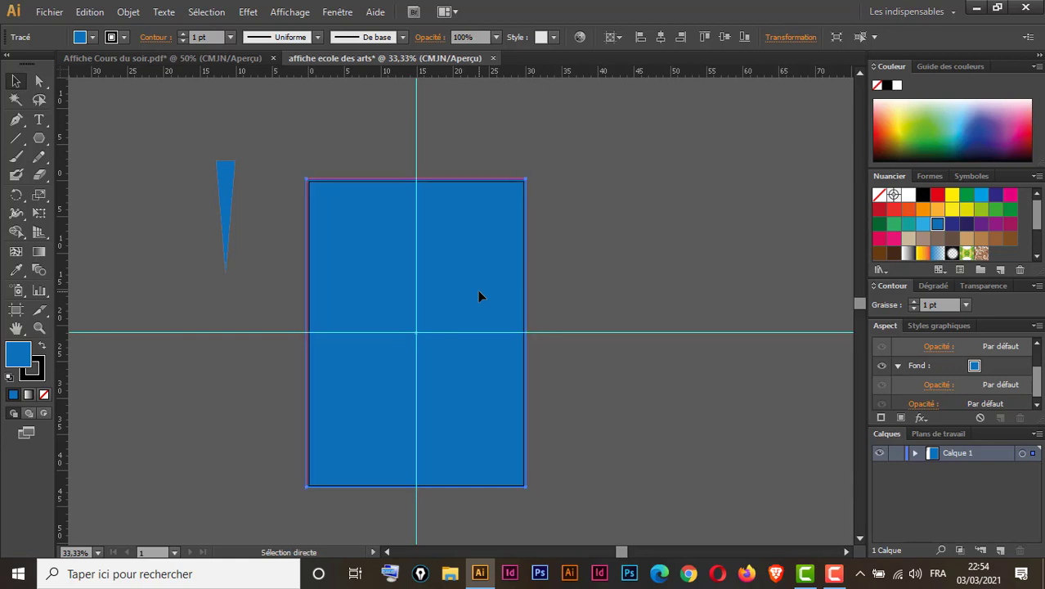
key(ctrl+KP_2)
key(v)
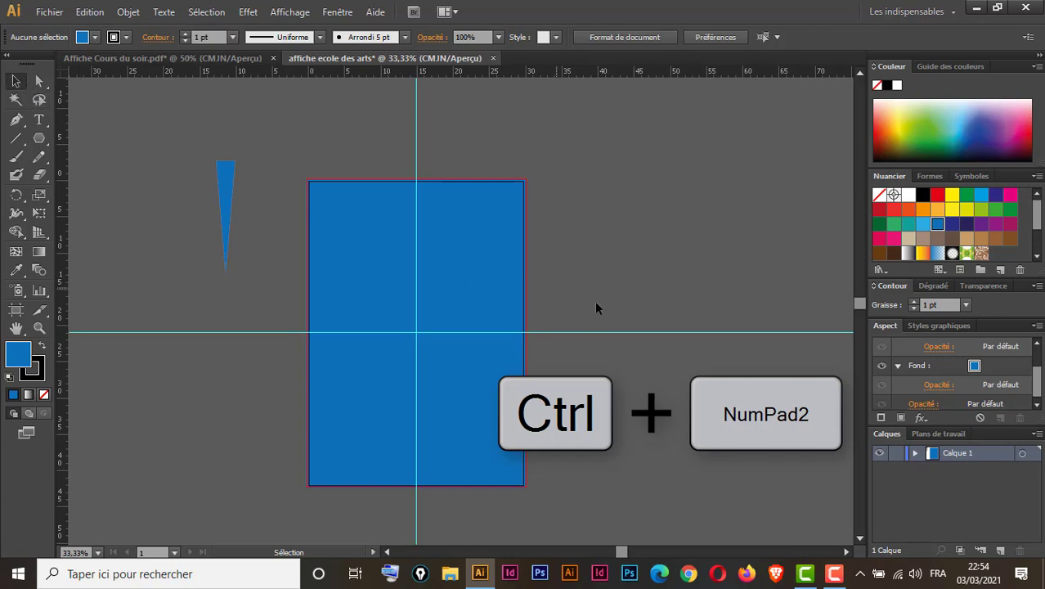
Step: Check that the background can't be selected and lock the guides
drag(631, 376, 633, 379)
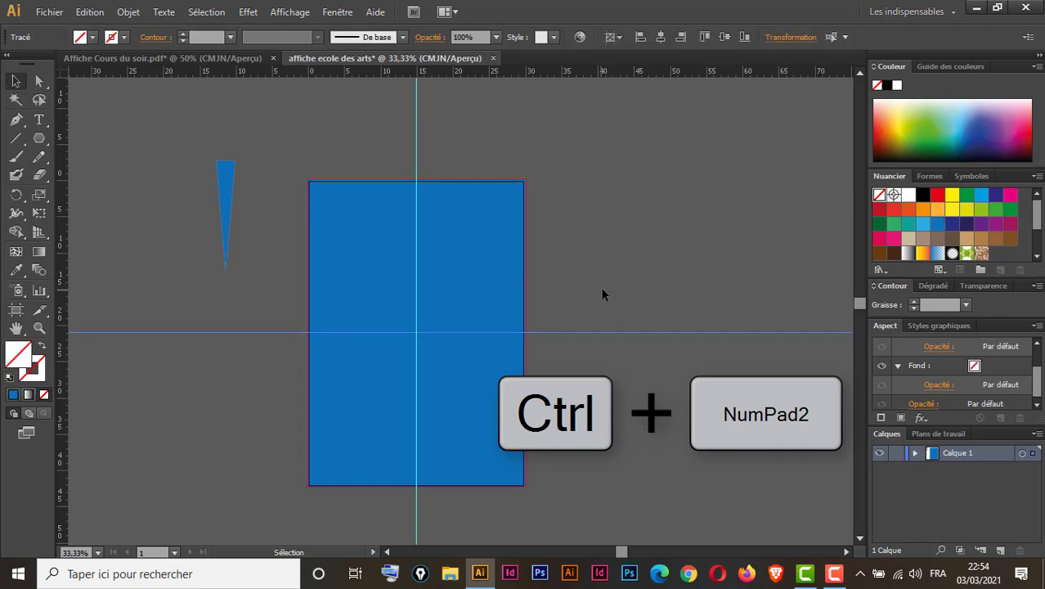
drag(599, 295, 642, 377)
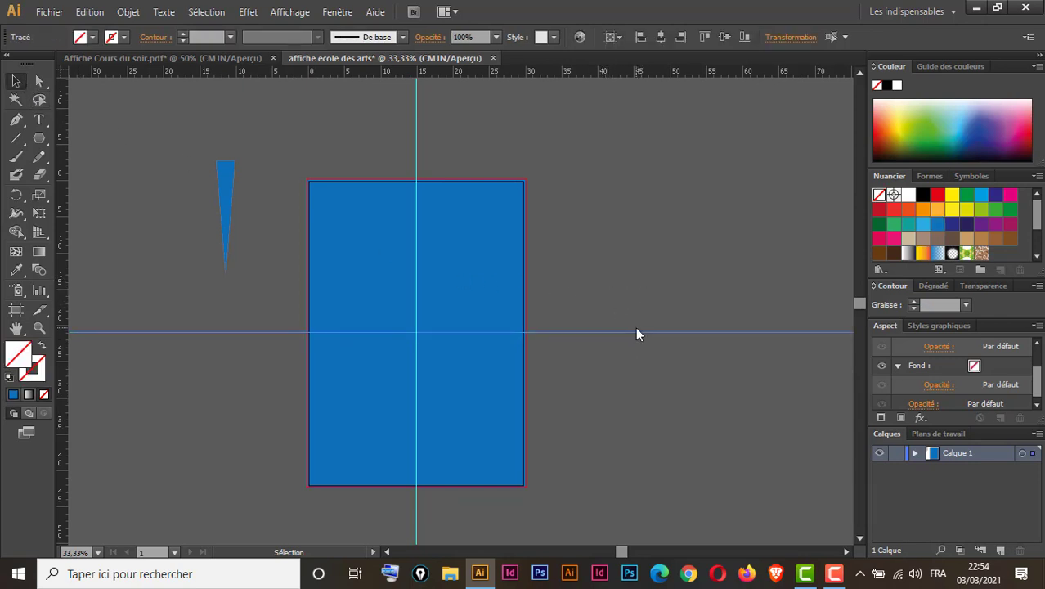
right_click(637, 331)
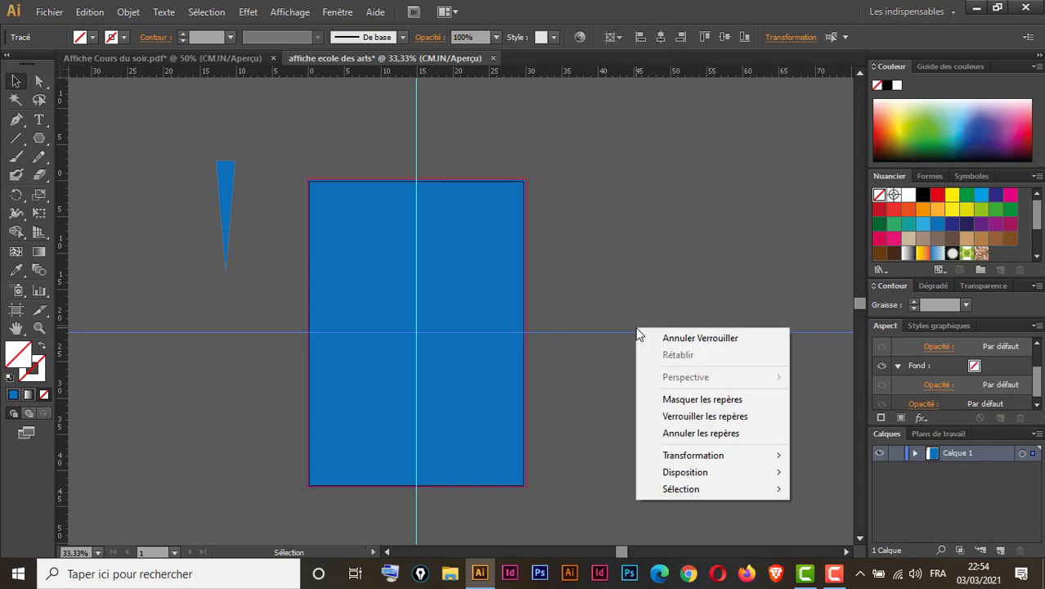
click(717, 418)
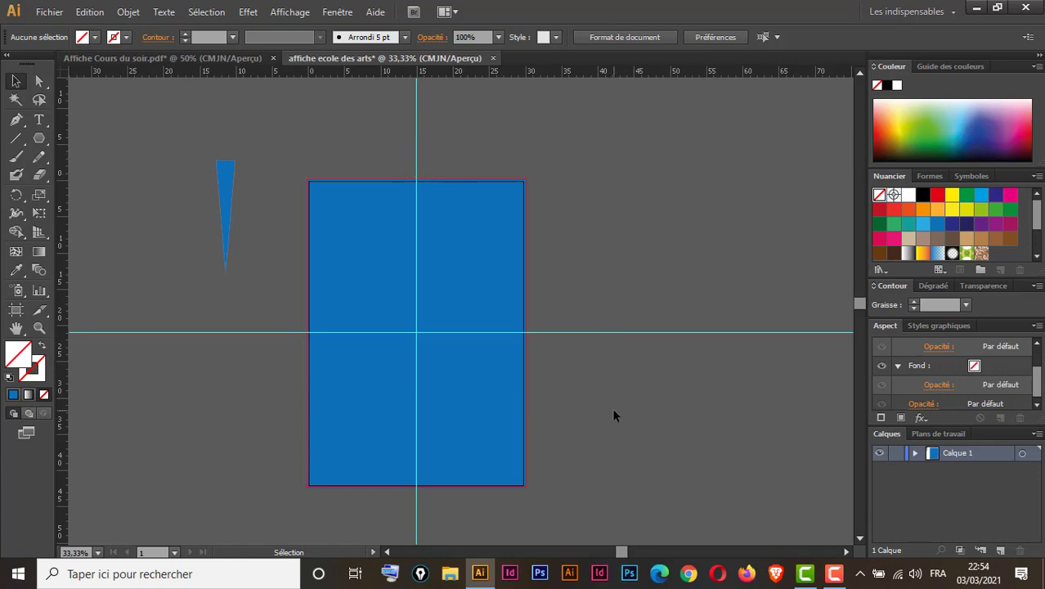
Step: Place the thin triangle's tip on the guides' crossing, stretch it above the page, and fill it with a white to light blue linear gradient
drag(228, 191, 416, 106)
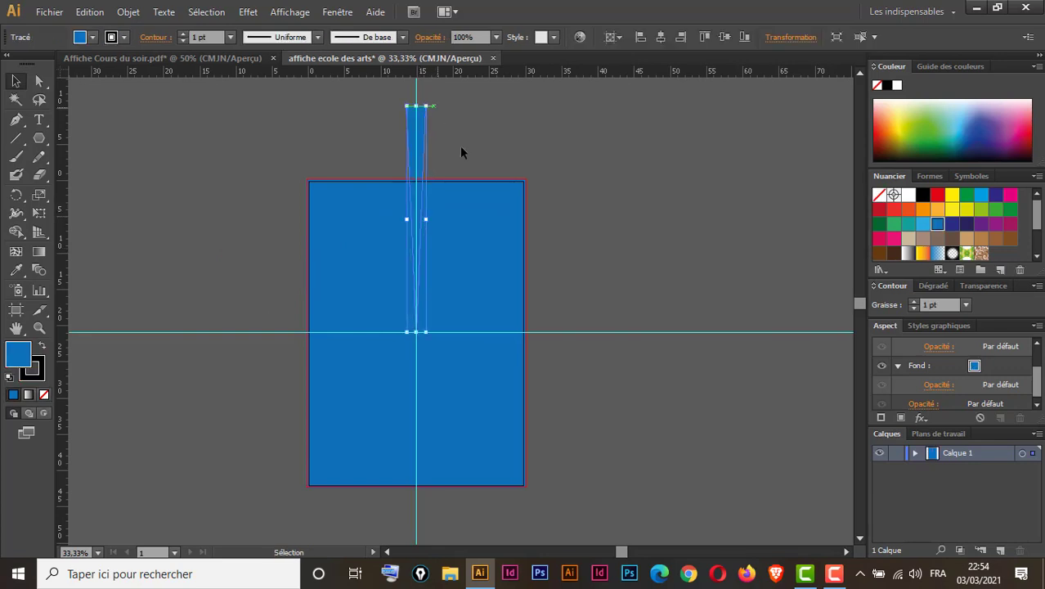
click(933, 285)
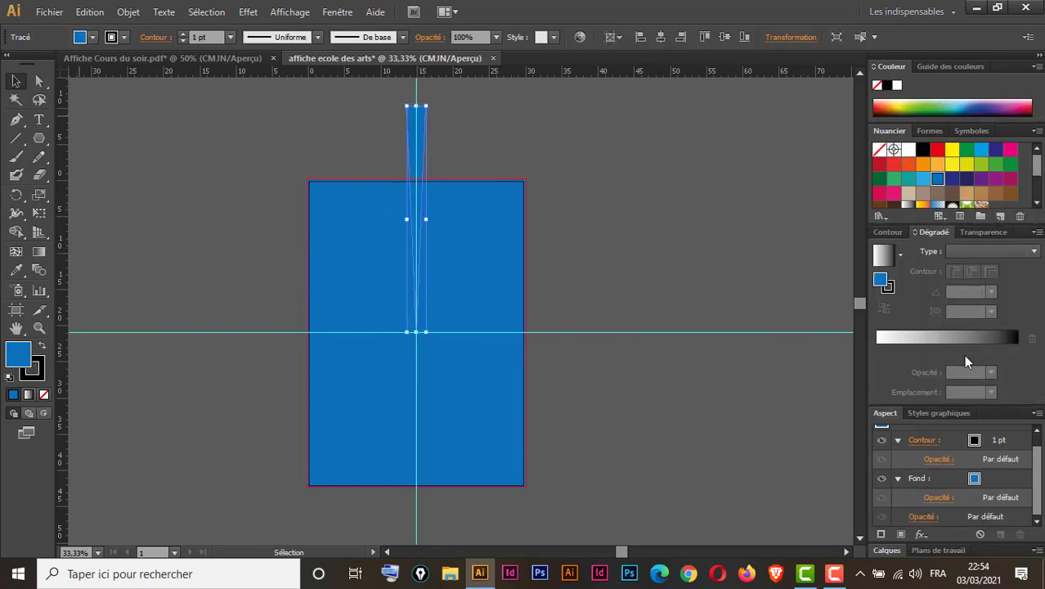
click(954, 338)
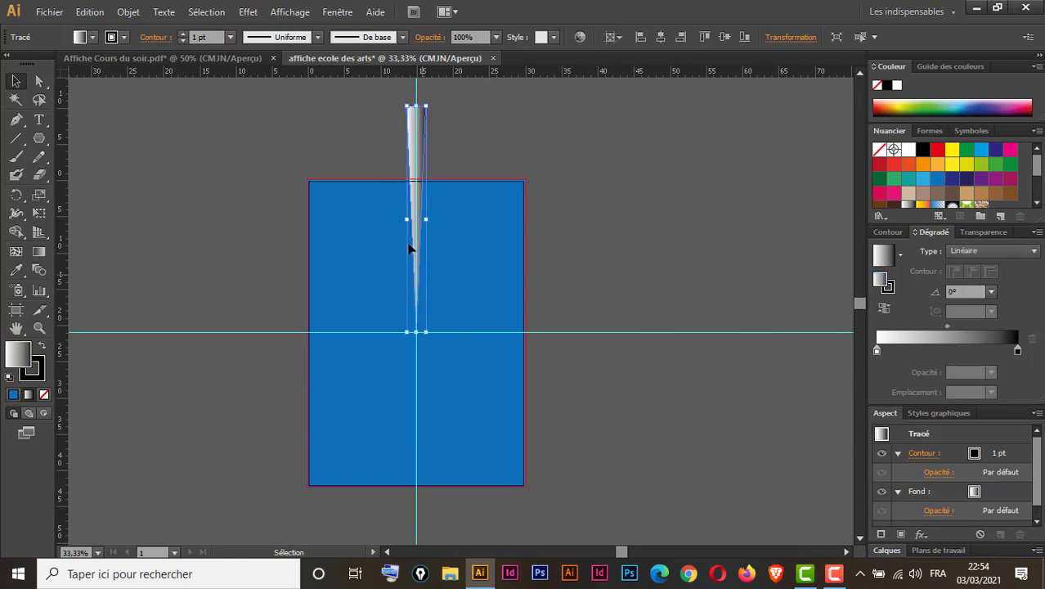
click(922, 179)
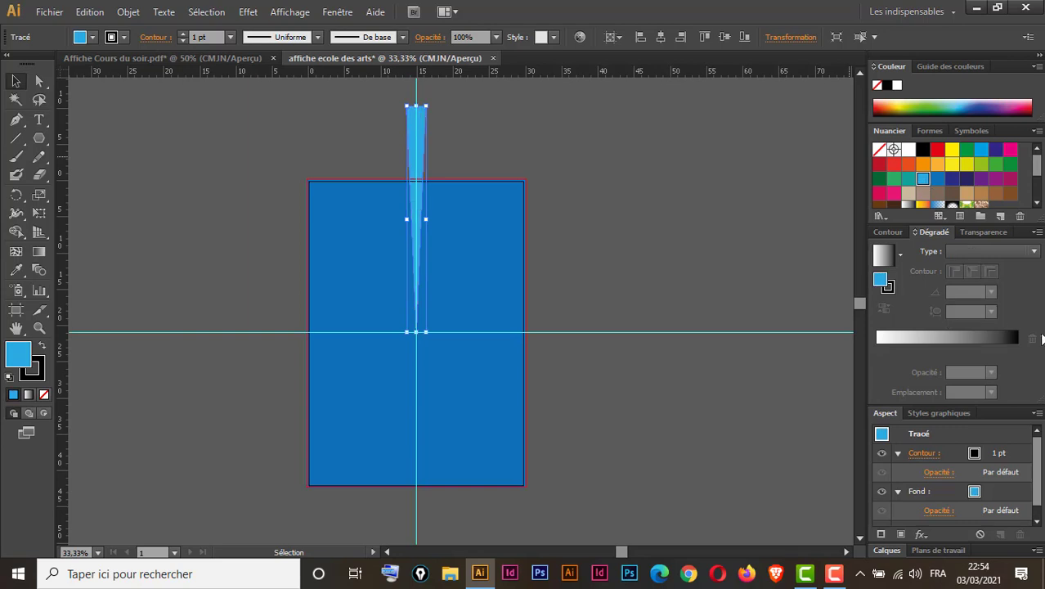
click(1017, 350)
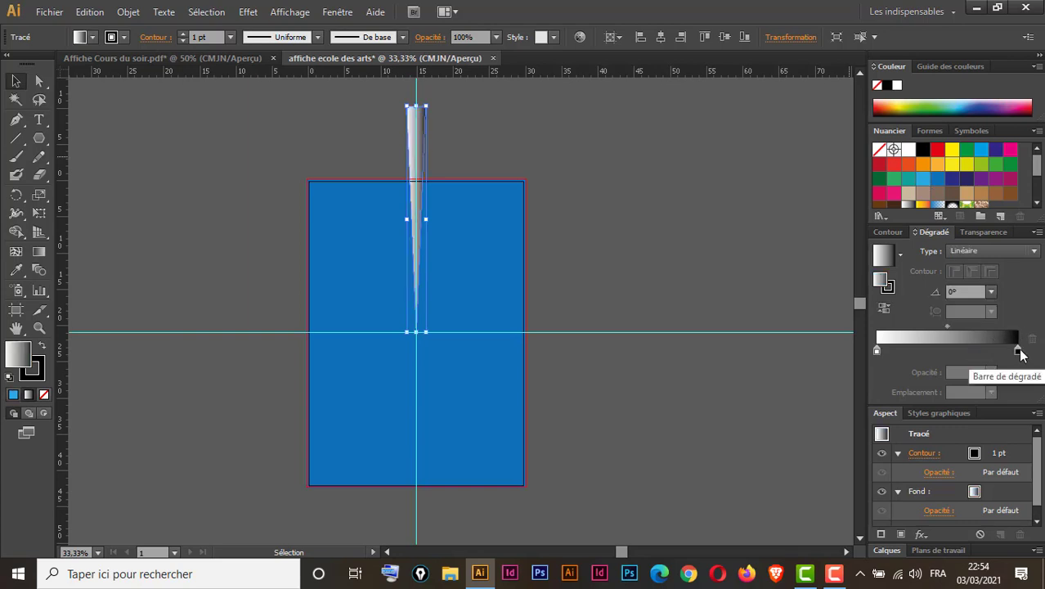
double_click(1017, 350)
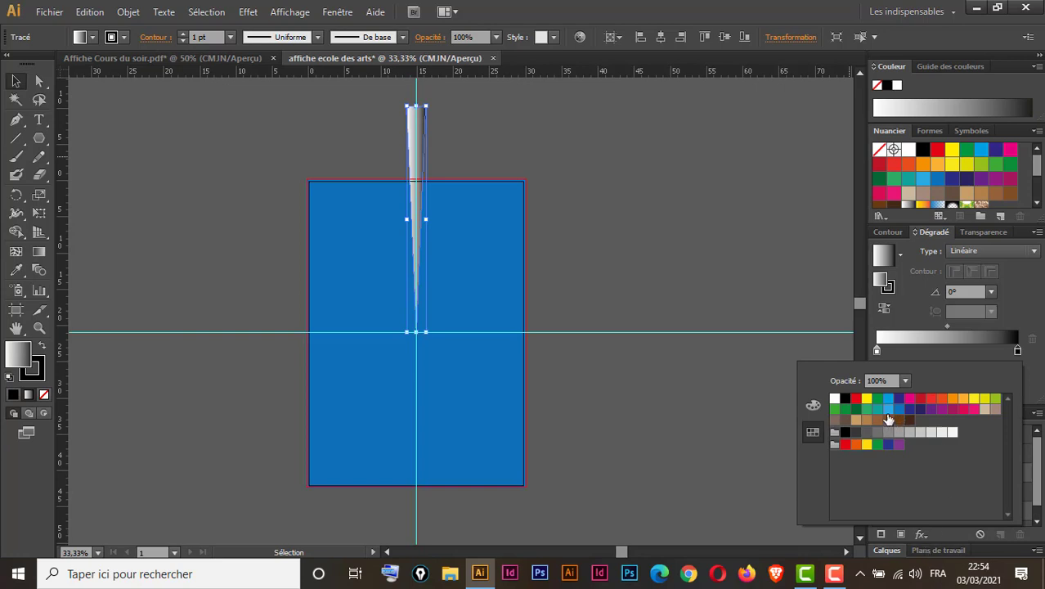
click(888, 408)
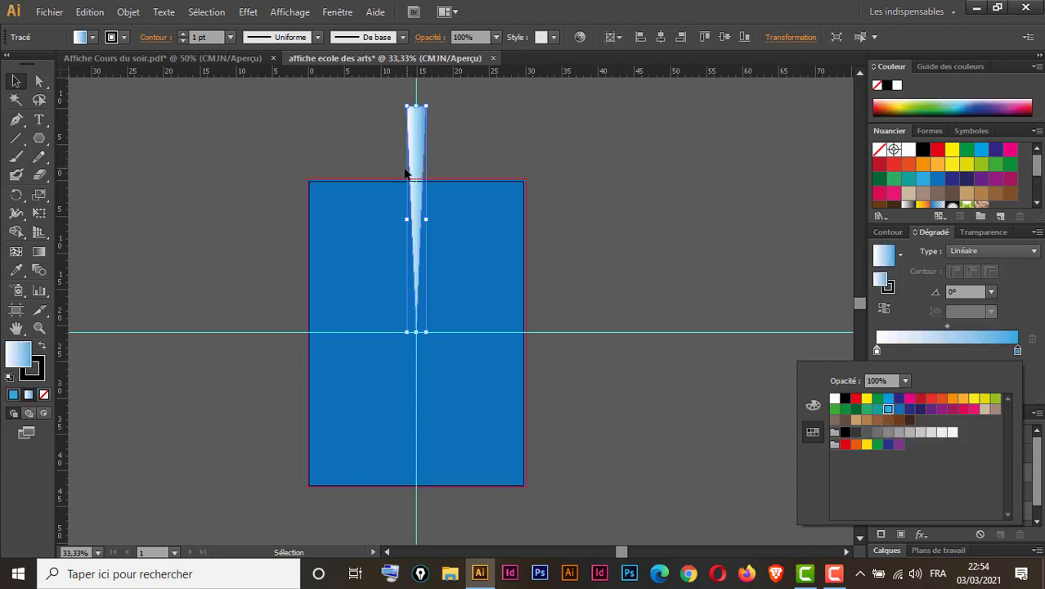
Step: Redirect the triangle's gradient to 90° so it runs from white at the tip to light blue near the wide end
click(39, 253)
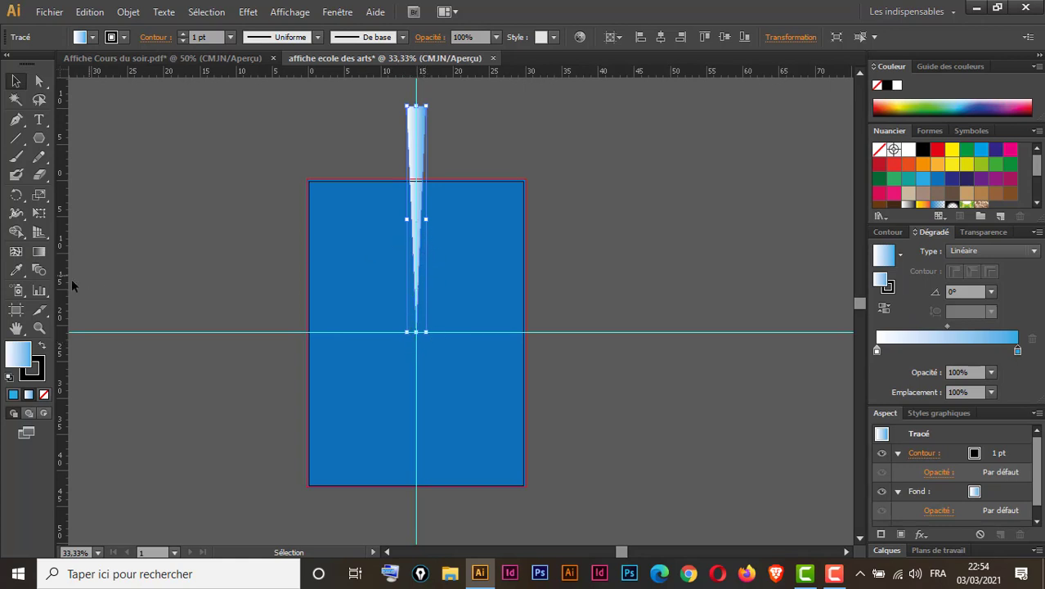
click(41, 253)
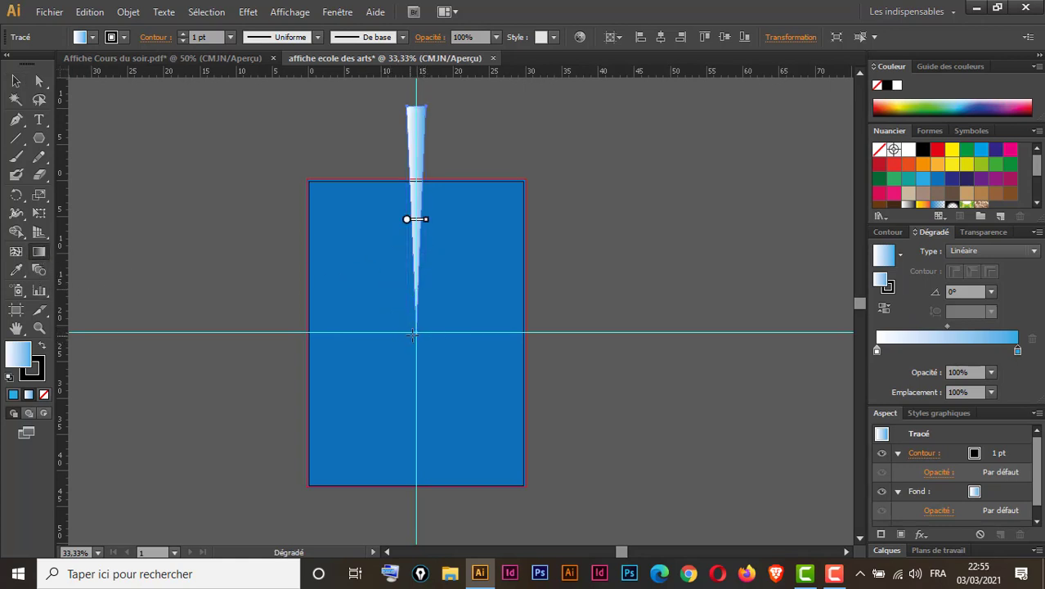
drag(414, 332, 416, 120)
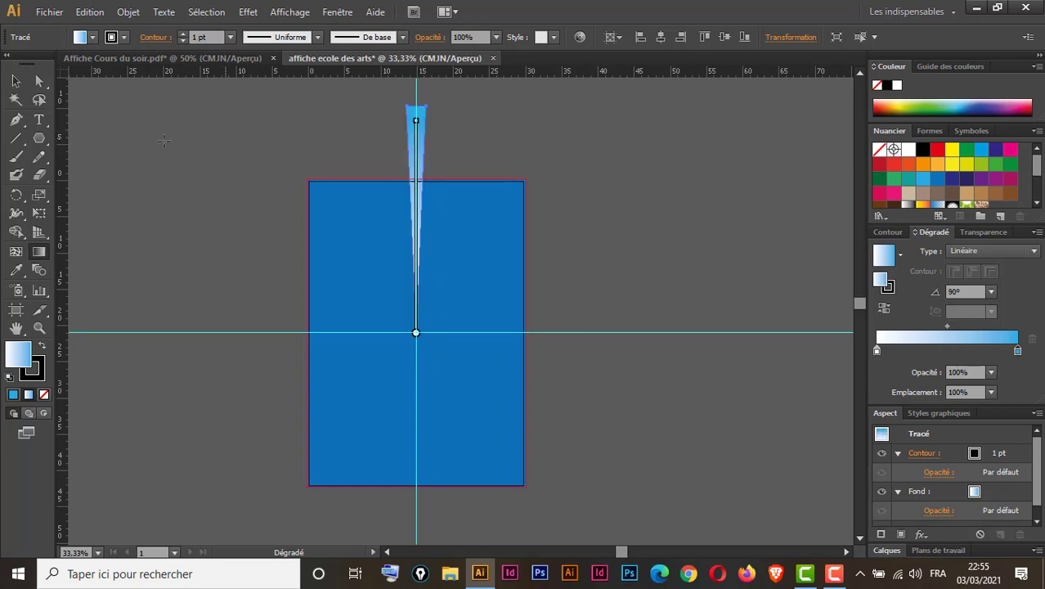
click(16, 81)
click(179, 180)
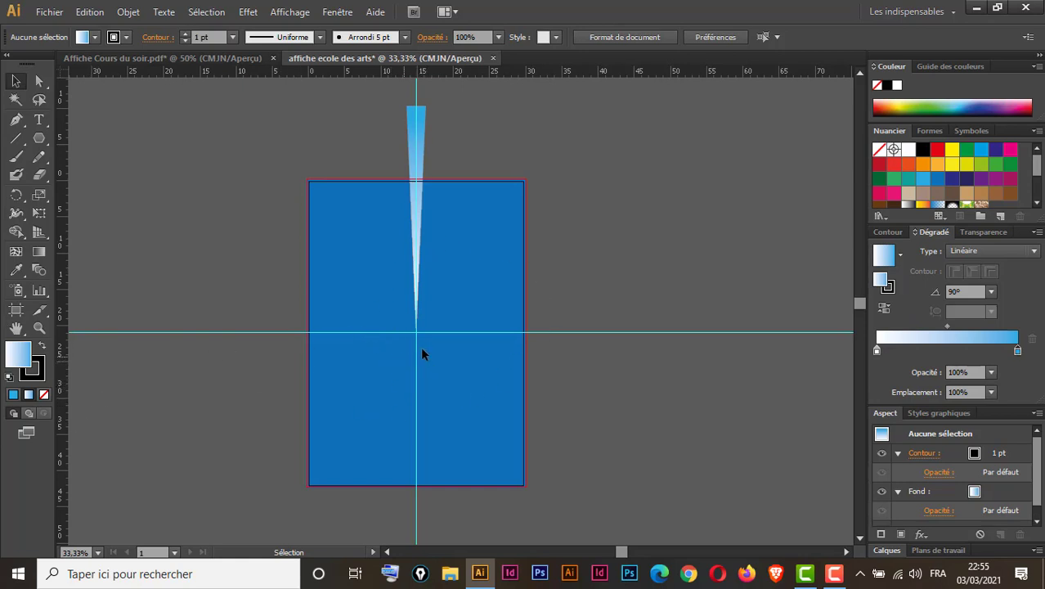
Step: Rotate a copy of the triangle about 9° counterclockwise around the guides' crossing
click(417, 247)
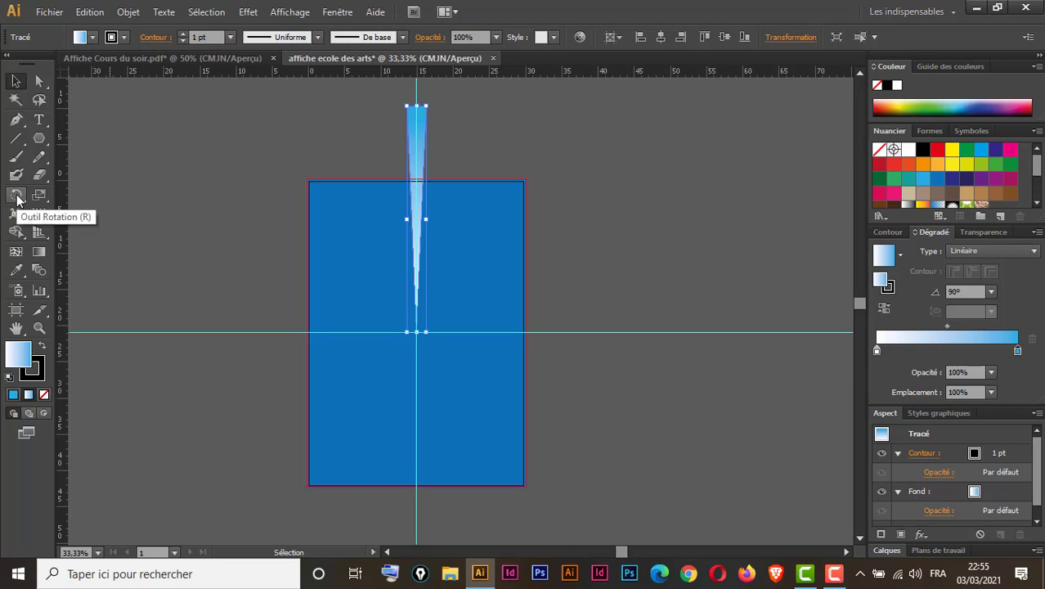
drag(16, 199, 74, 190)
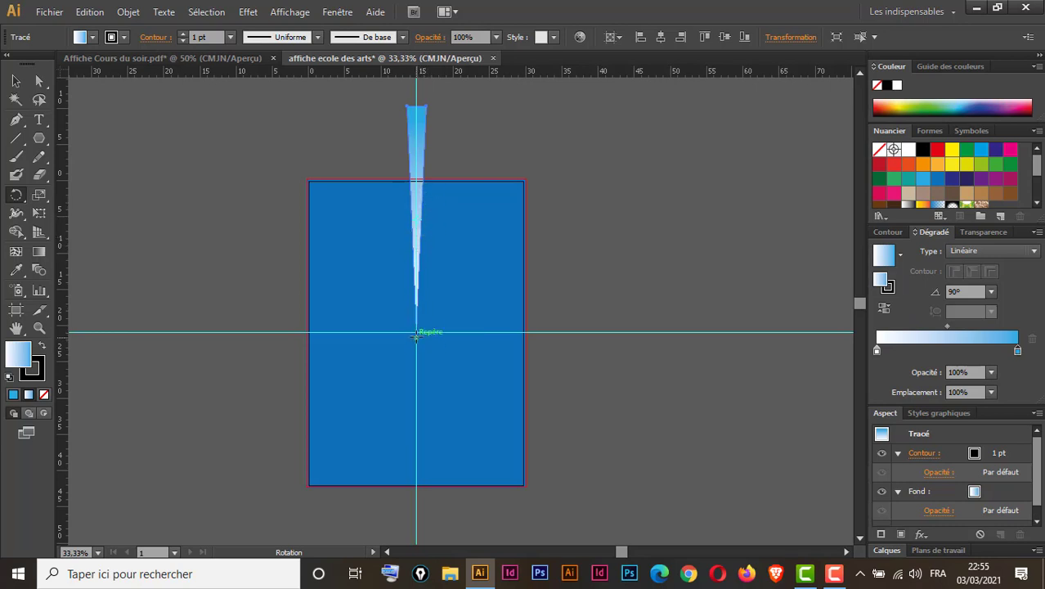
click(416, 332)
drag(531, 132, 501, 130)
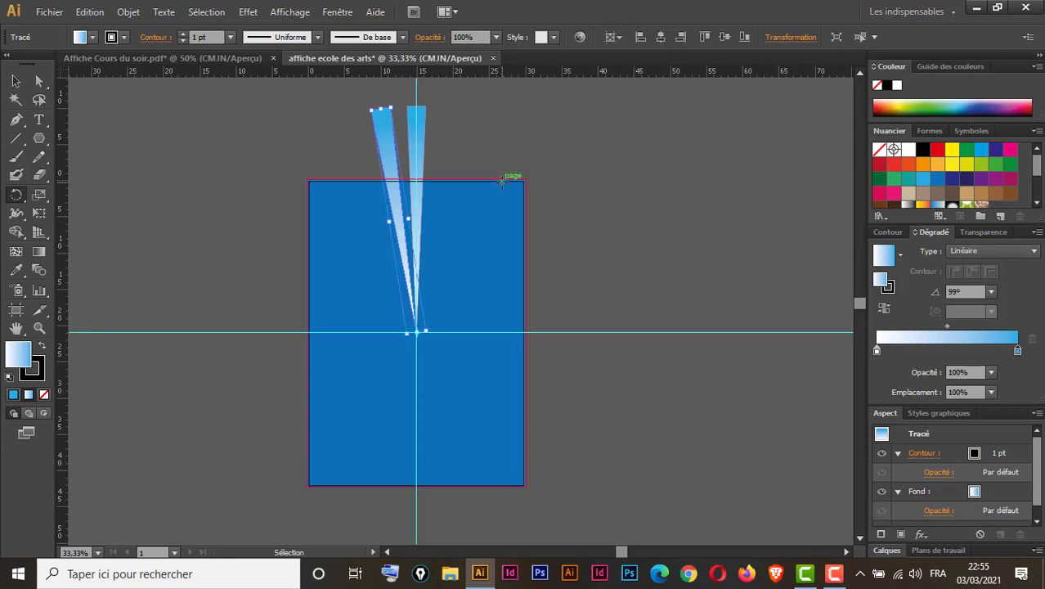
Step: Repeat the rotated triangle copy around the guides' crossing until the rays form a full circle
key(ctrl+d)
key(ctrl+d)
key(ctrl+d)
key(ctrl+d)
key(ctrl+d)
key(ctrl+d)
key(ctrl+d)
key(ctrl+d)
key(ctrl+d)
key(ctrl+d)
key(ctrl+d)
key(ctrl+d)
key(ctrl+d)
key(ctrl+d)
key(ctrl+d)
key(ctrl+d)
key(ctrl+d)
key(ctrl+d)
key(ctrl+d)
key(ctrl+d)
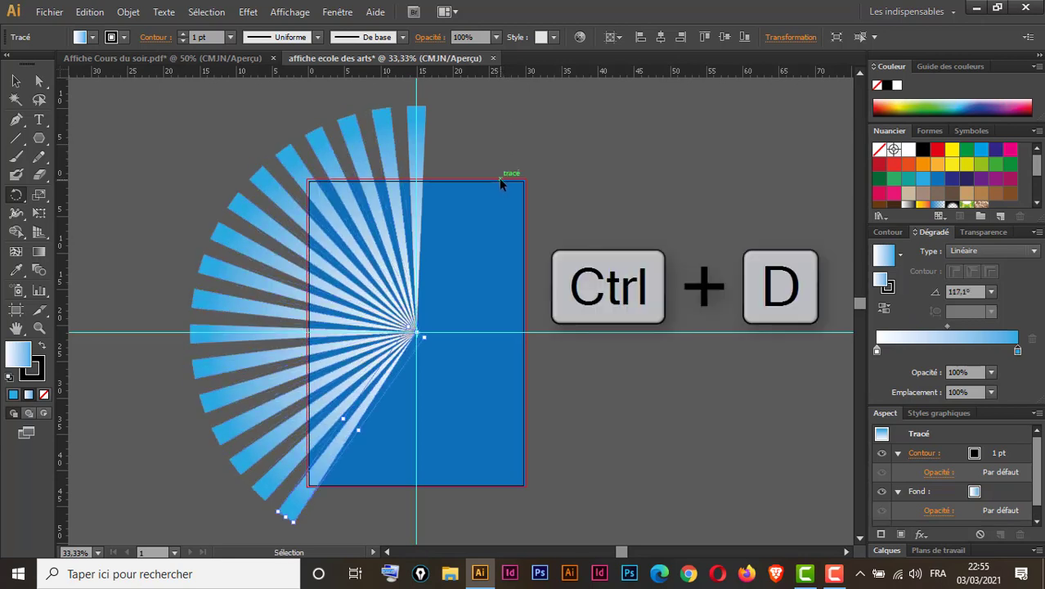
key(ctrl+d)
key(ctrl+d)
key(ctrl+d)
key(ctrl+d)
key(ctrl+d)
key(ctrl+d)
key(ctrl+d)
key(ctrl+d)
key(ctrl+d)
key(ctrl+d)
key(ctrl+d)
key(ctrl+d)
key(ctrl+d)
key(ctrl+d)
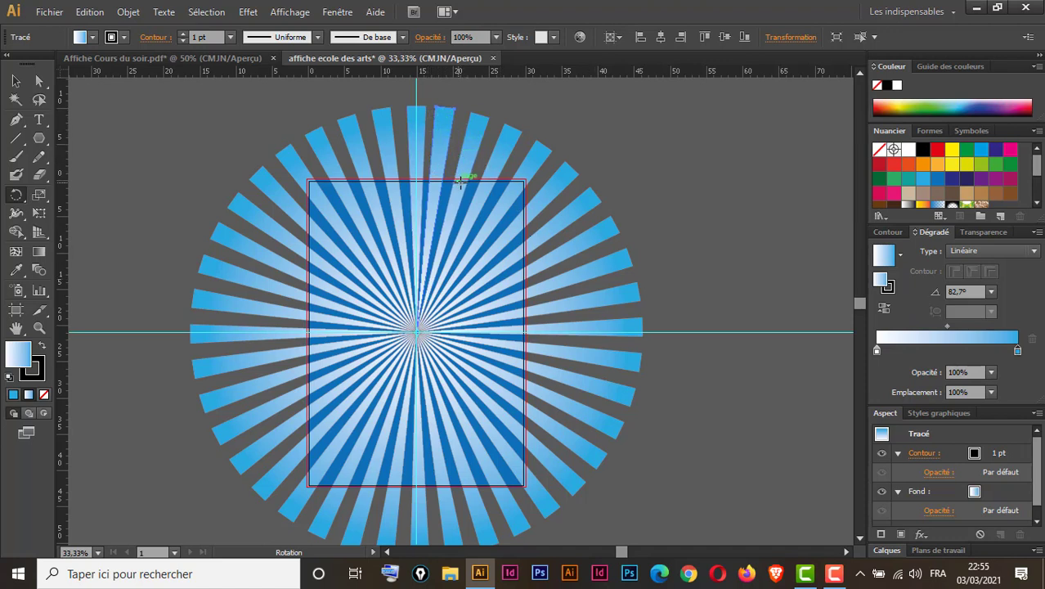
Step: Undo all the rotated copies so that only the original vertical triangle remains
key(ctrl)
key(ctrl+z)
key(ctrl+z)
key(ctrl+z)
key(ctrl+z)
key(ctrl+z)
key(ctrl+z)
key(ctrl+z)
key(ctrl+z)
key(ctrl+z)
key(ctrl+z)
key(ctrl+z)
key(ctrl+z)
key(ctrl+z)
key(ctrl+z)
key(ctrl+z)
key(ctrl+z)
key(ctrl+z)
key(ctrl+z)
key(ctrl+z)
key(ctrl+z)
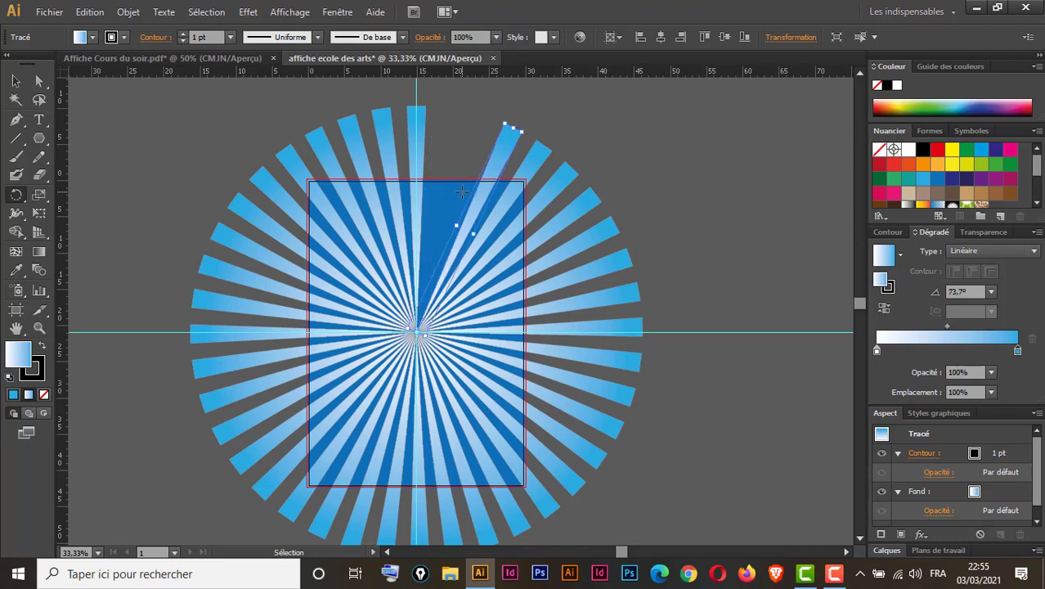
key(ctrl+z)
key(ctrl+z)
key(ctrl+z)
key(ctrl+z)
key(ctrl+z)
key(ctrl+z)
key(ctrl+z)
key(ctrl+z)
key(ctrl+z)
key(ctrl+z)
key(ctrl+z)
key(ctrl+z)
key(ctrl+z)
key(ctrl+z)
key(ctrl+z)
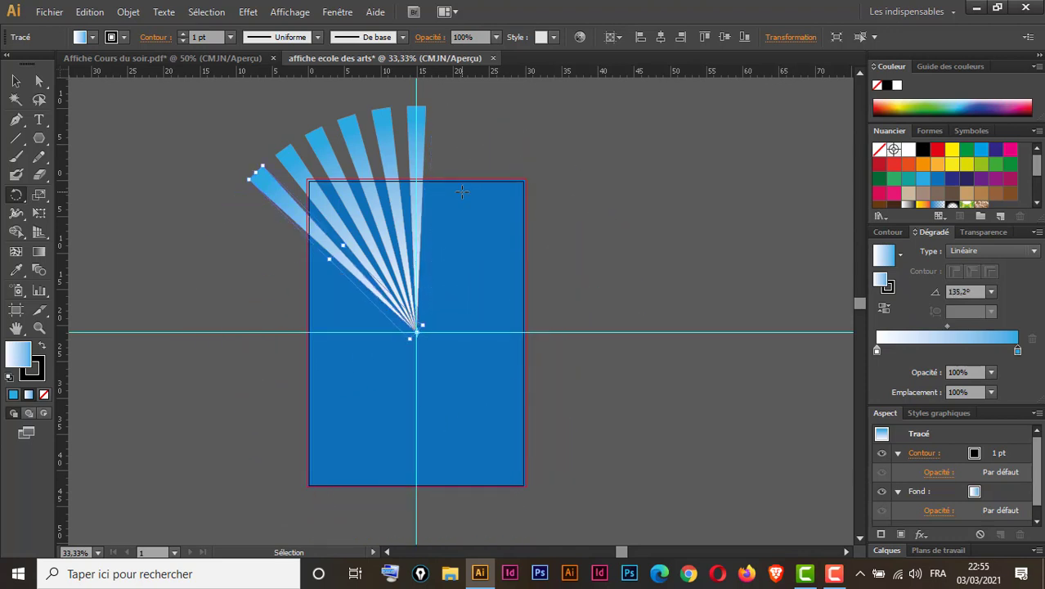
key(ctrl+z)
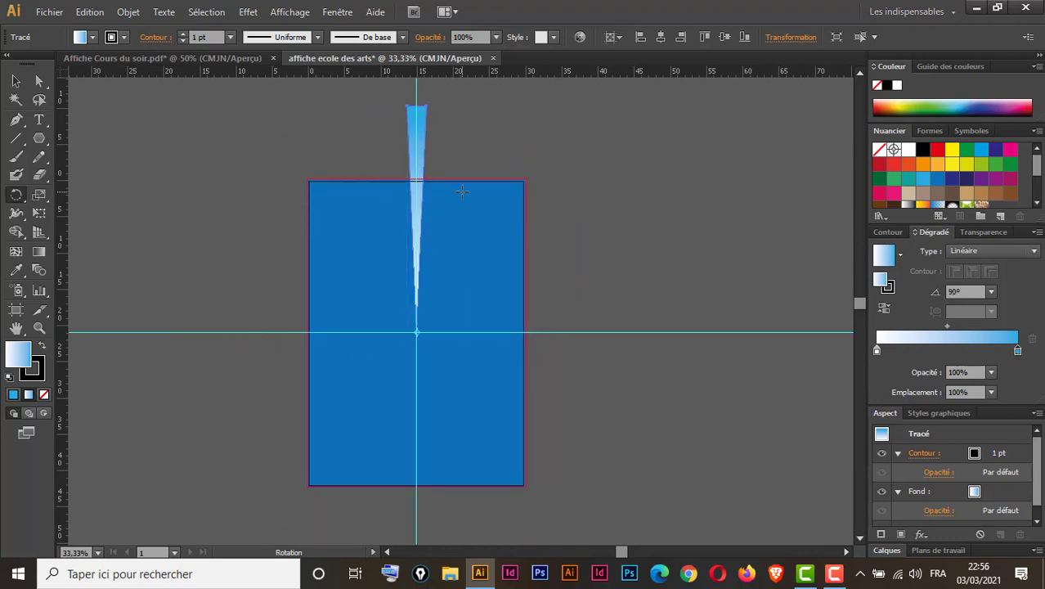
Step: Start a Transform effect on the triangle with preview on, a bottom-centre reference point and 1 copy
click(16, 81)
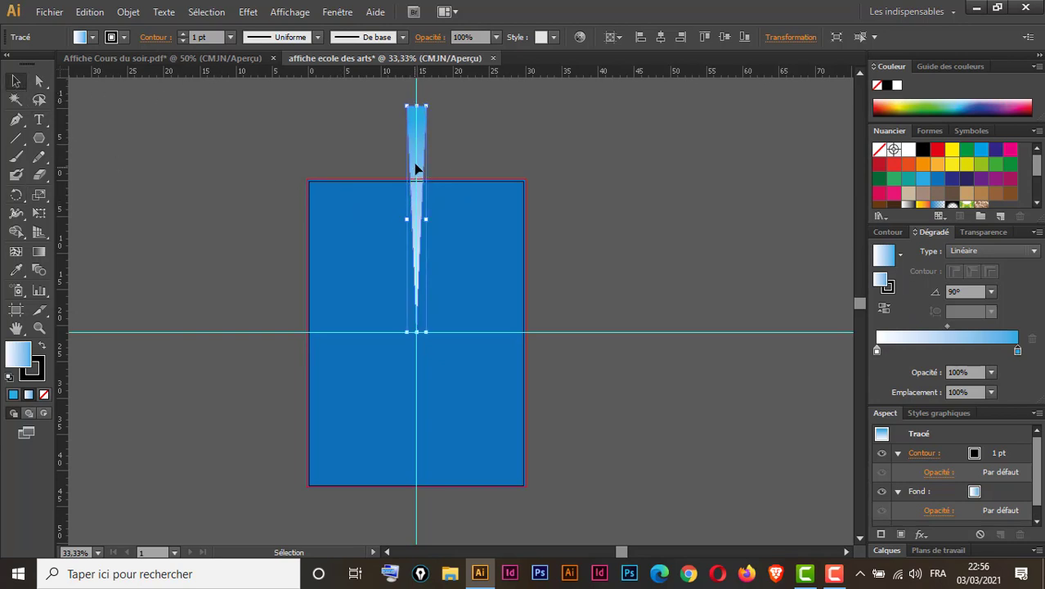
click(250, 13)
mouse_move(329, 126)
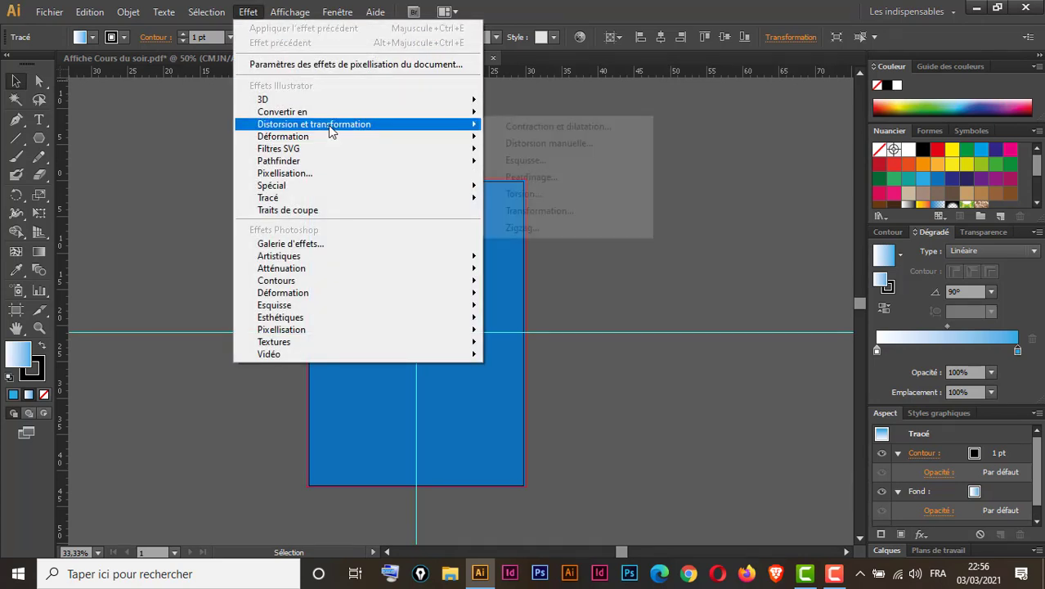
click(577, 212)
drag(869, 53, 689, 54)
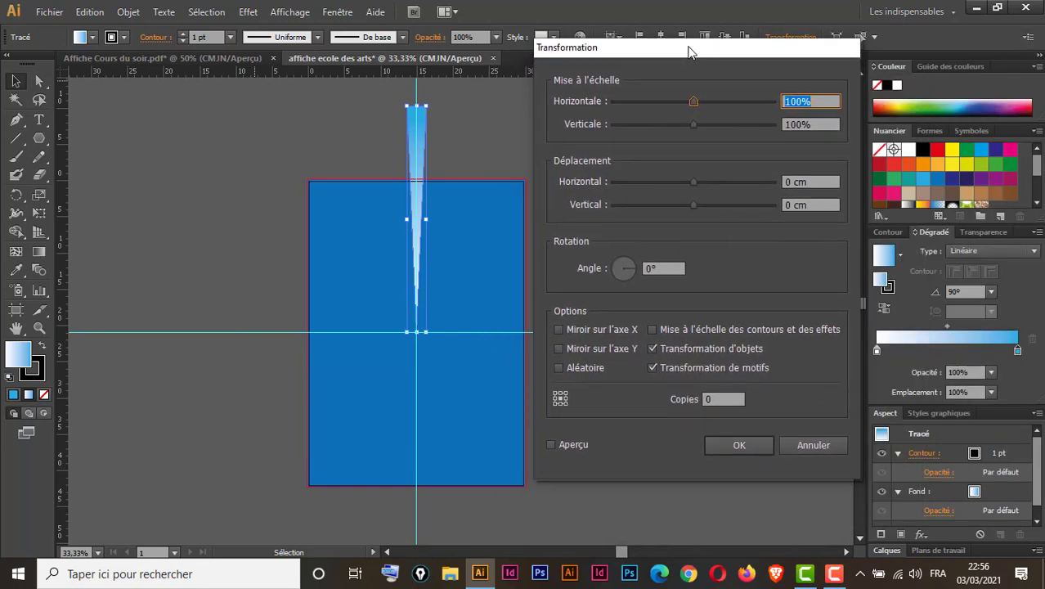
click(552, 445)
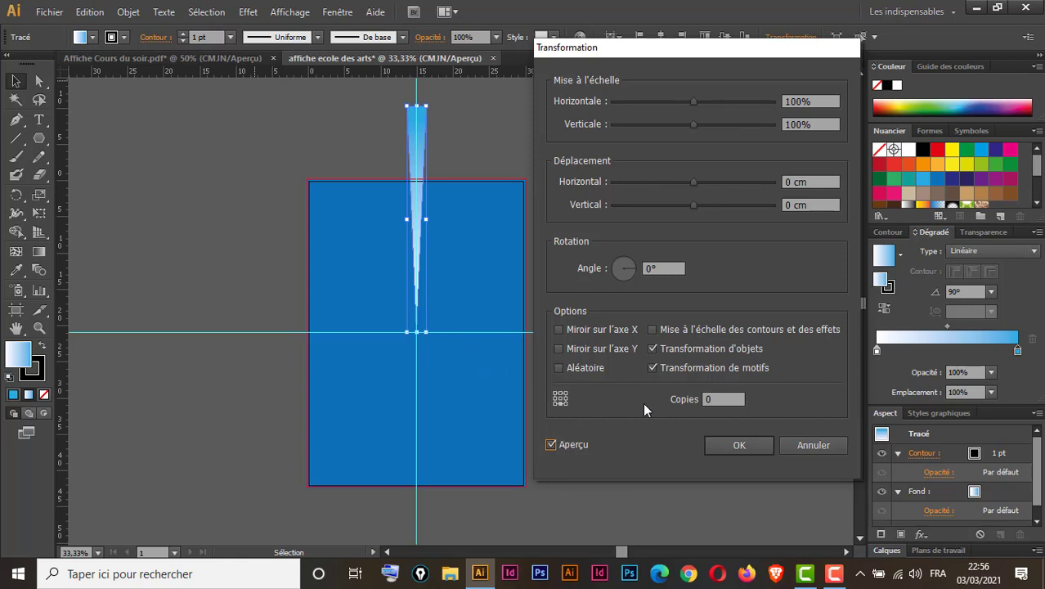
click(705, 399)
text(1)
Step: Set the Transform effect's rotation angle to 8°
click(668, 268)
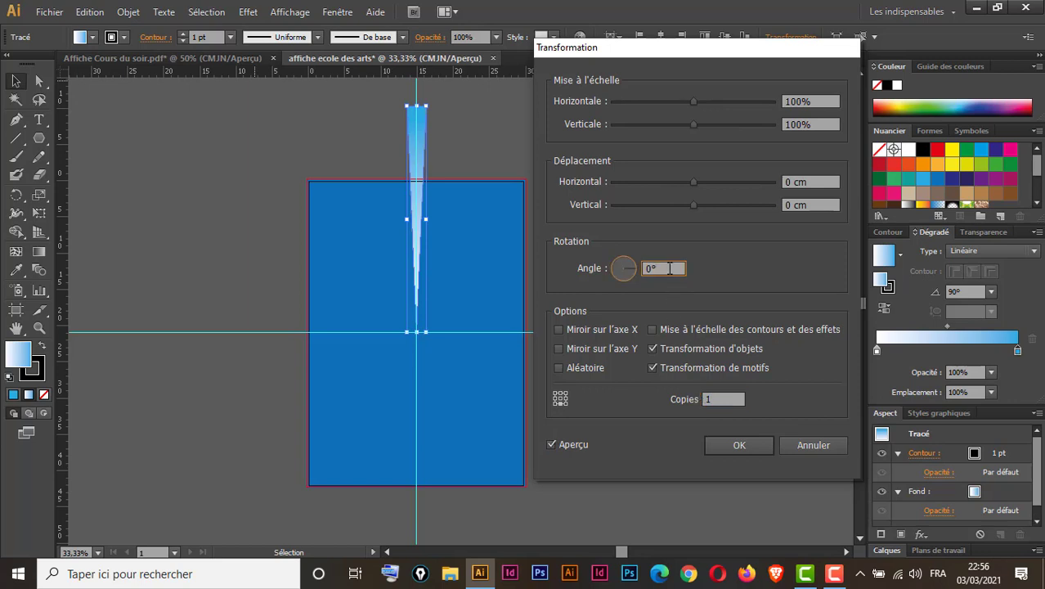
key(Up)
key(Up)
key(Up)
key(Up)
key(Up)
key(Up)
key(Up)
key(Up)
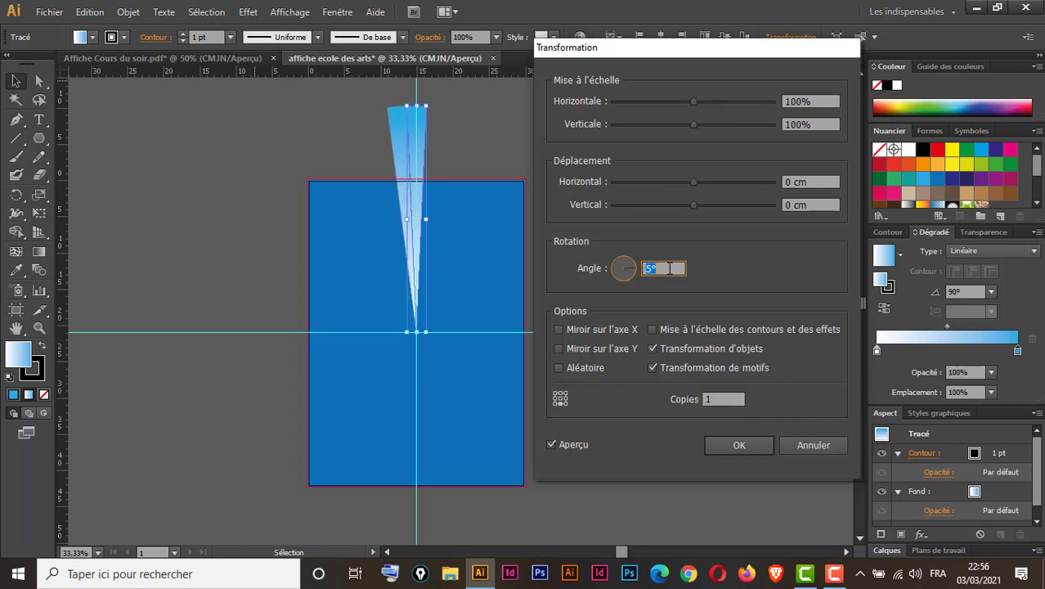
key(Up)
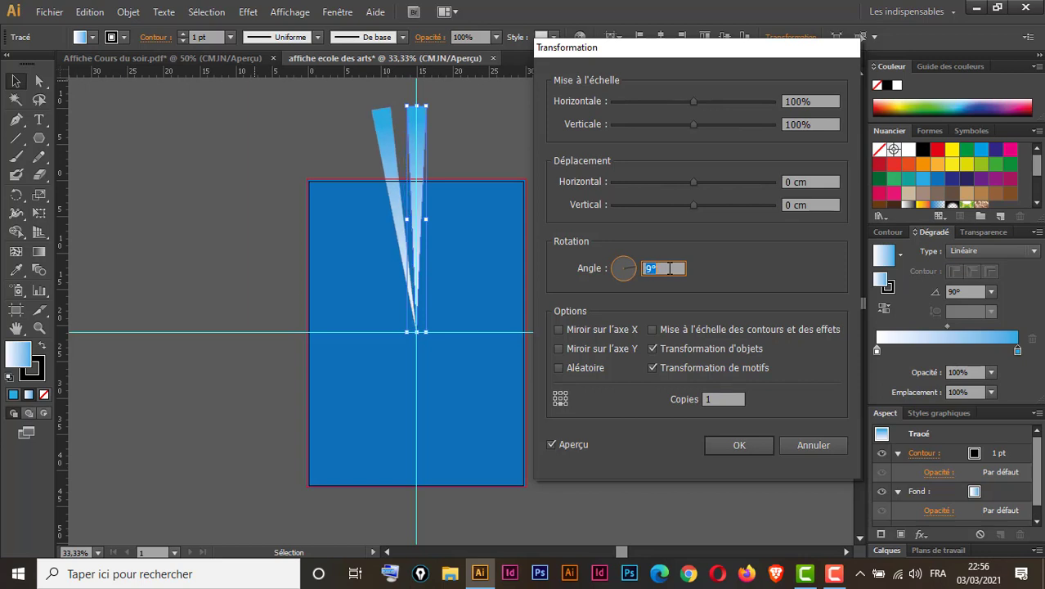
key(Down)
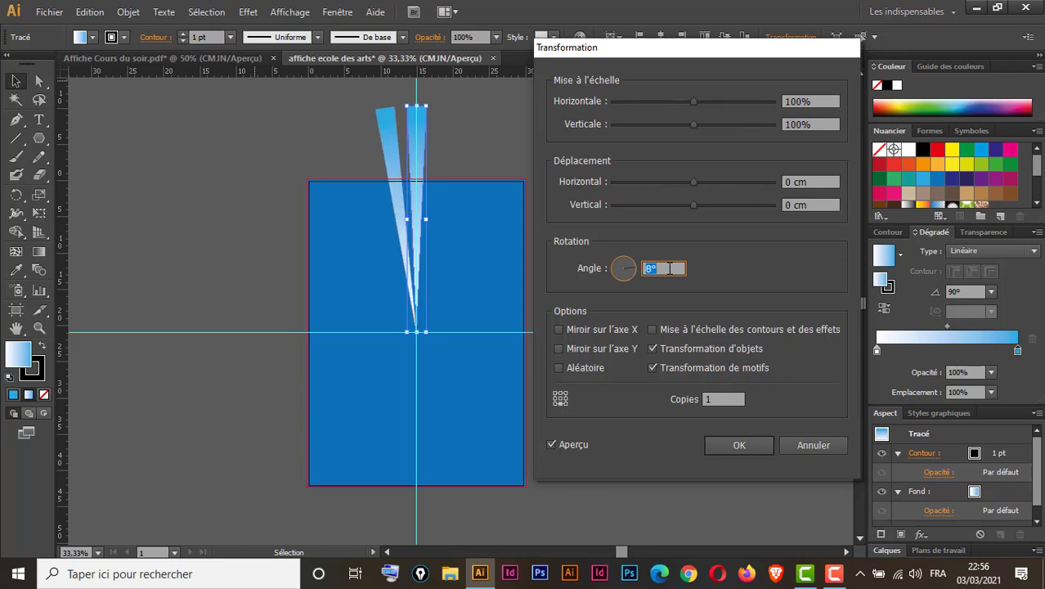
Step: Raise the Transform effect's number of copies to 44 so the rays go all the way around
click(724, 397)
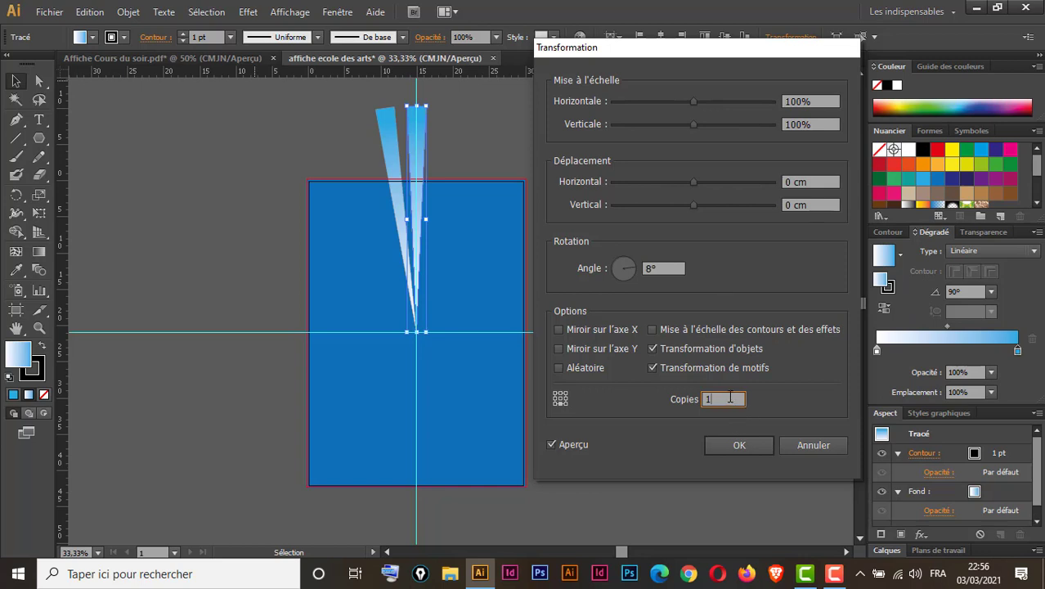
key(Up)
key(Up)
key(Up)
key(Up)
key(Up)
key(Up)
key(Up)
key(Up)
key(Up)
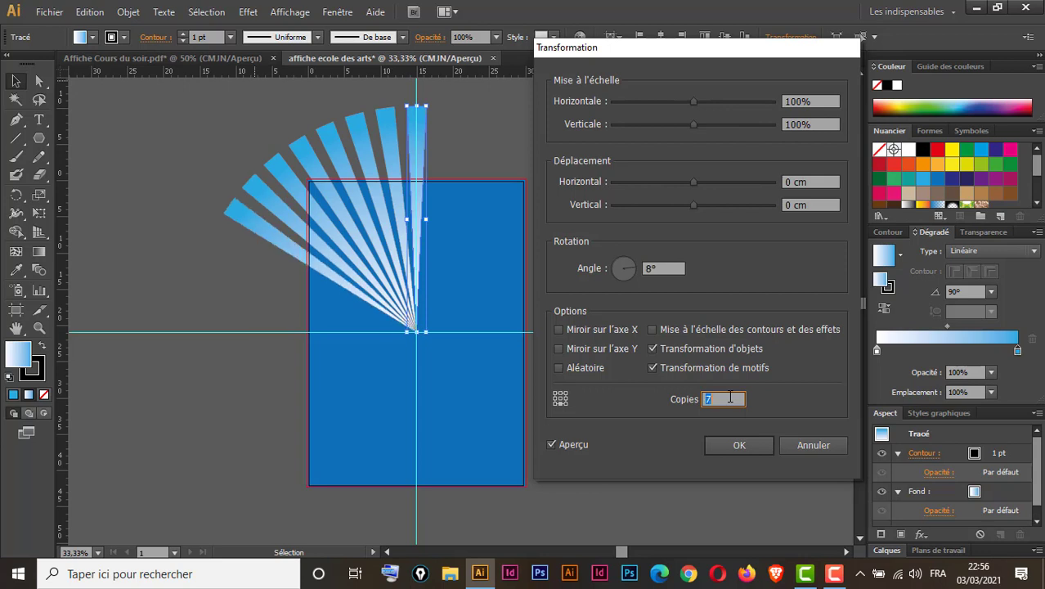
key(Up)
key(Up)
key(Up)
key(Up)
key(Up)
key(Up)
key(Up)
key(Up)
key(Up)
key(Up)
key(Up)
key(Up)
key(Up)
key(Up)
key(Up)
key(Up)
key(Up)
key(Up)
key(Up)
key(Up)
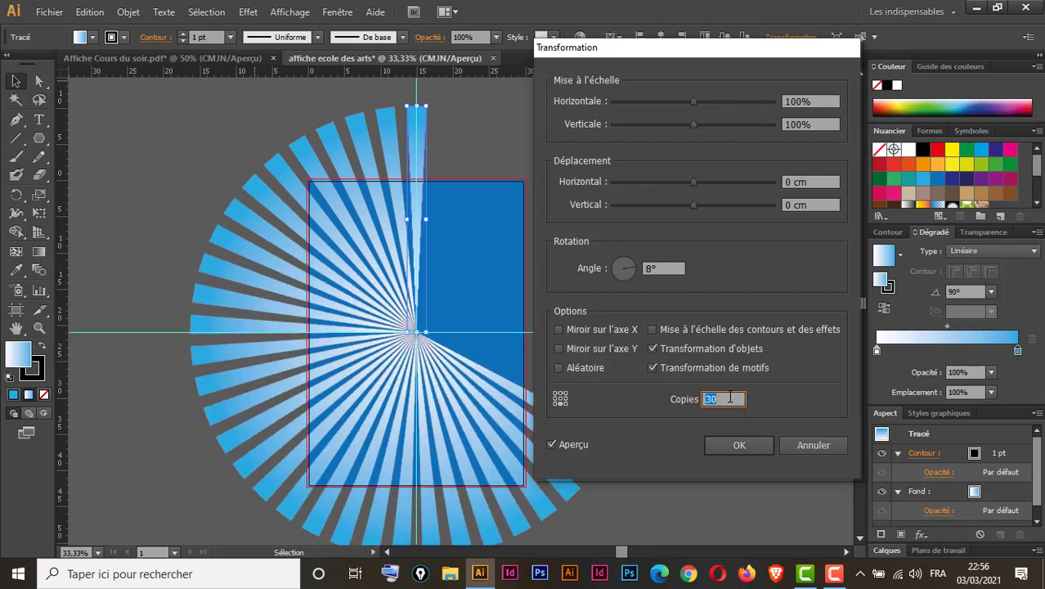
key(Up)
key(Up)
key(Up)
key(Up)
key(Up)
key(Up)
key(Up)
key(Up)
key(Up)
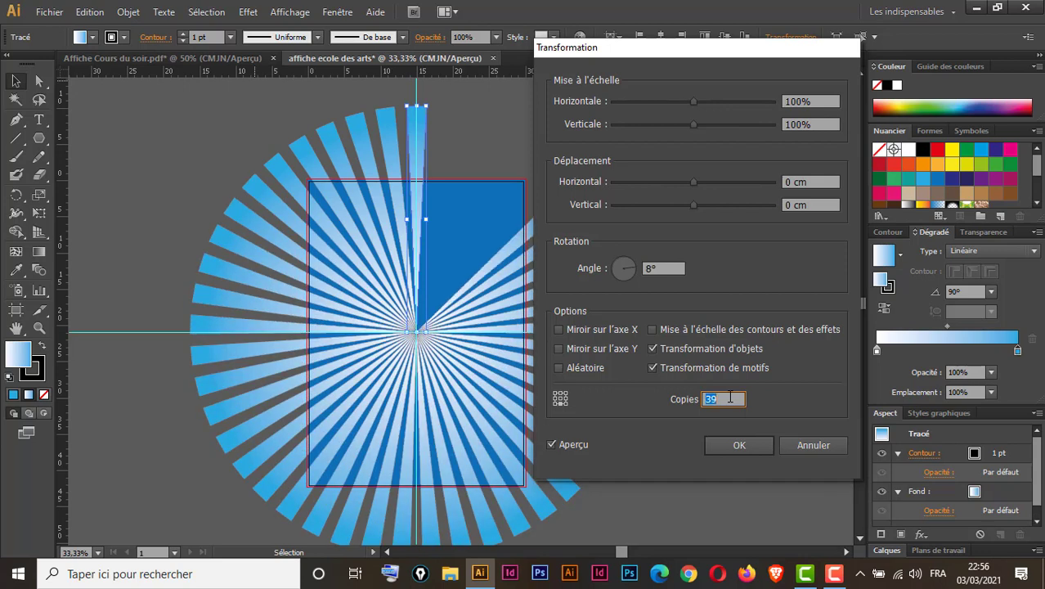
key(Up)
key(Up)
key(Up)
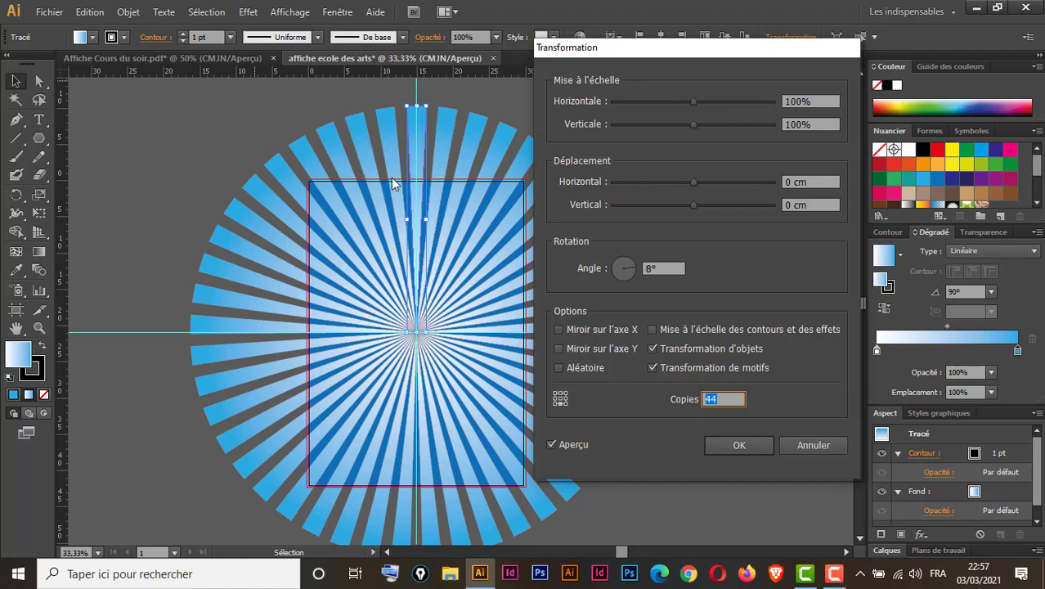
Step: Set the Transform effect's rotation angle to 10° to widen the gaps between the rays
click(664, 270)
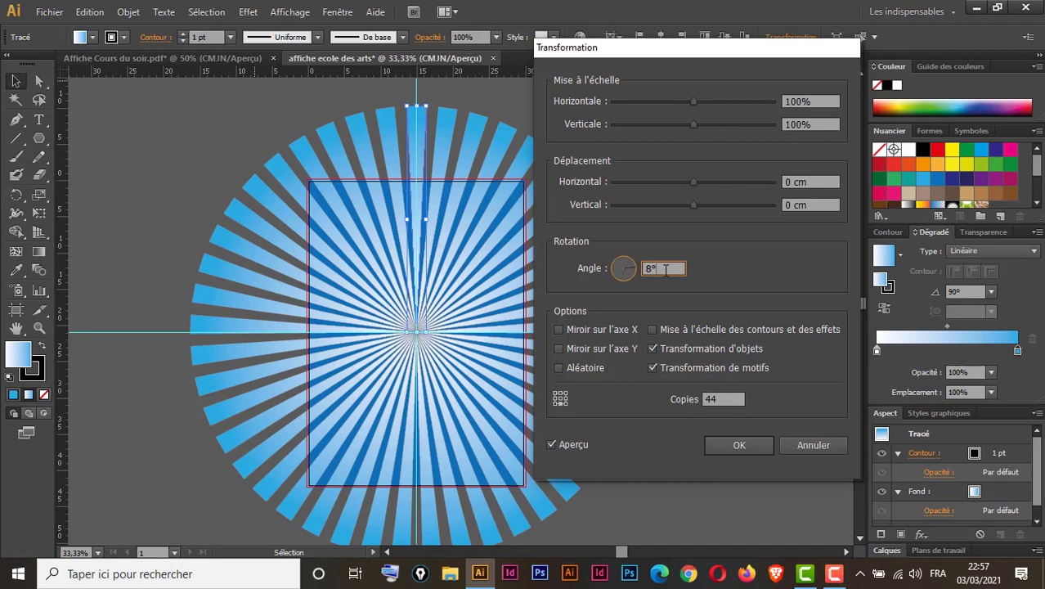
key(Up)
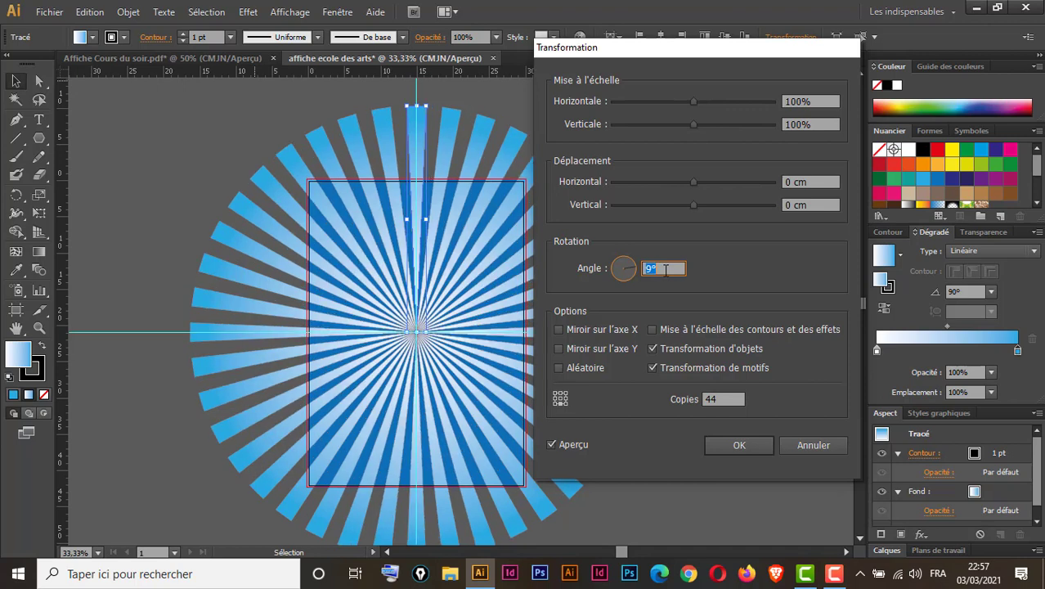
key(Up)
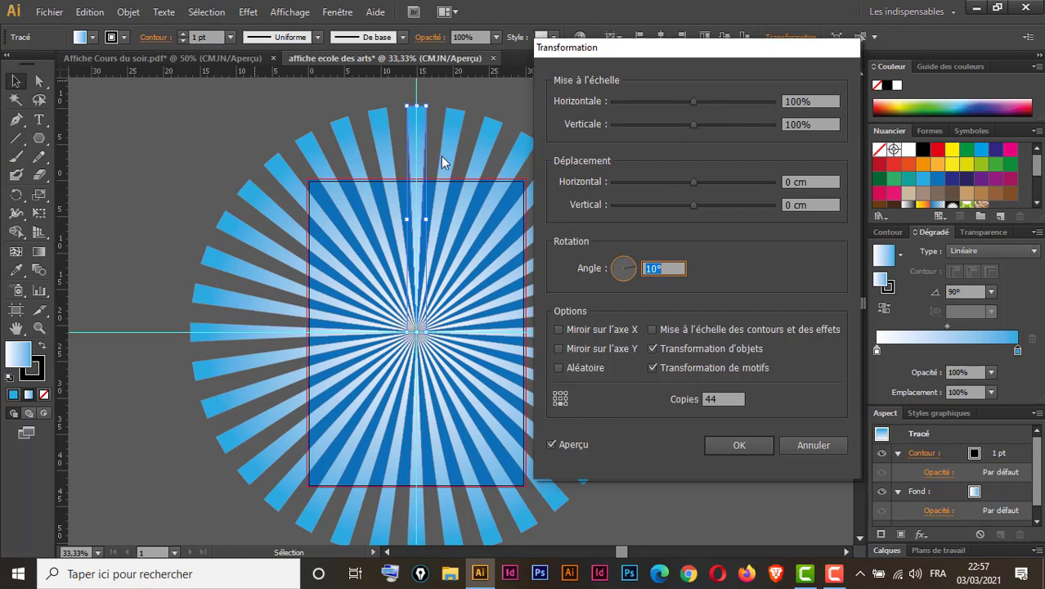
Step: Lower the number of copies to suit the 10° spacing and apply the Transform effect
click(726, 397)
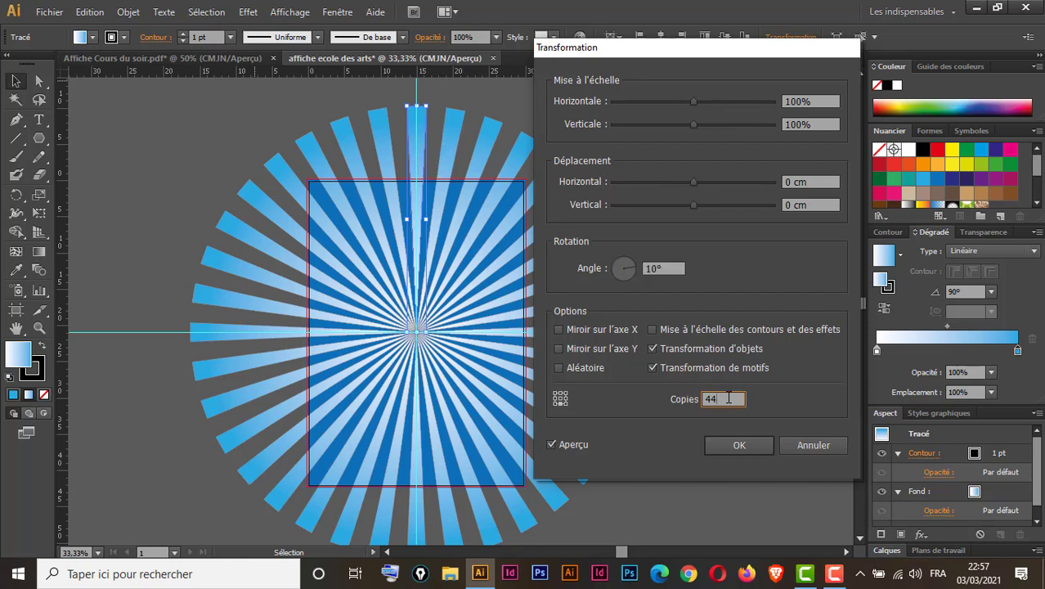
key(Down)
key(Down)
key(Down)
key(Down)
key(Down)
key(Down)
key(Down)
key(Down)
key(Down)
key(Down)
key(Up)
key(Up)
click(748, 443)
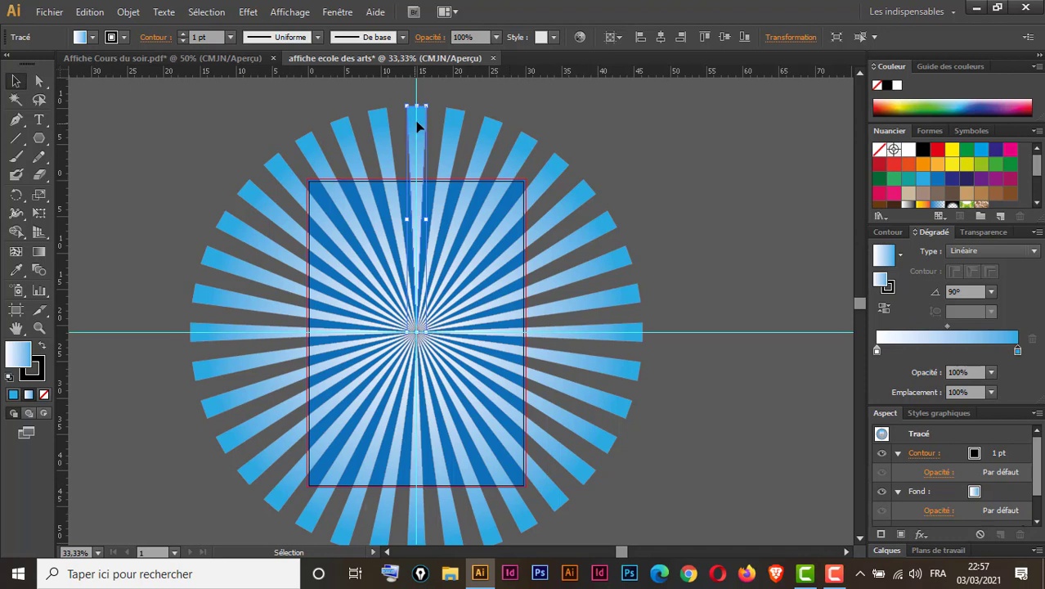
Step: Shorten the original triangle slightly from its wide end to shrink the whole ray circle, and deselect it
drag(417, 105, 416, 125)
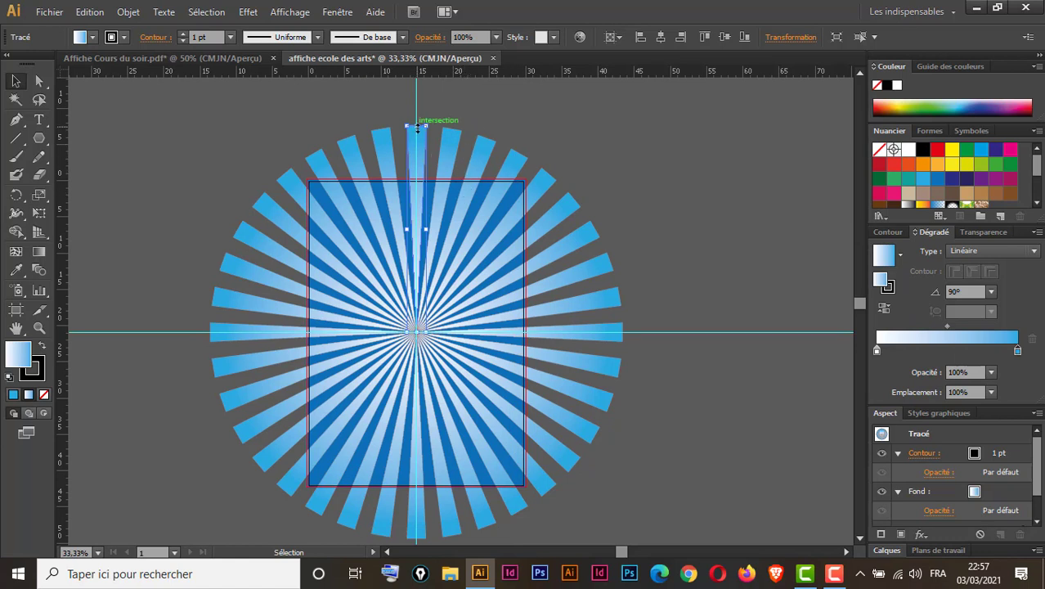
mouse_move(417, 127)
mouse_down()
mouse_move(418, 147)
mouse_move(417, 127)
mouse_up()
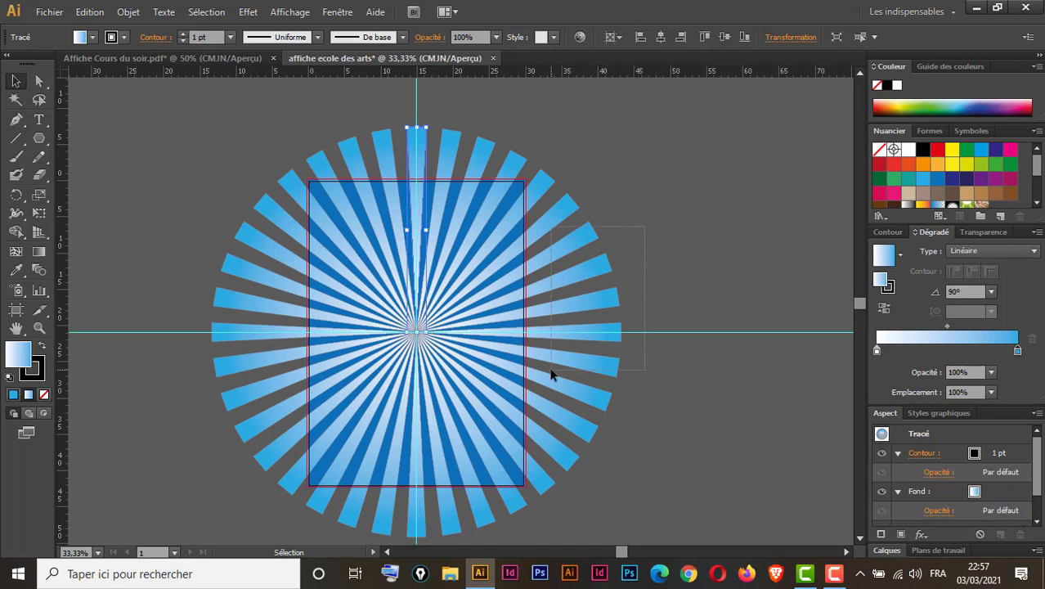
click(677, 248)
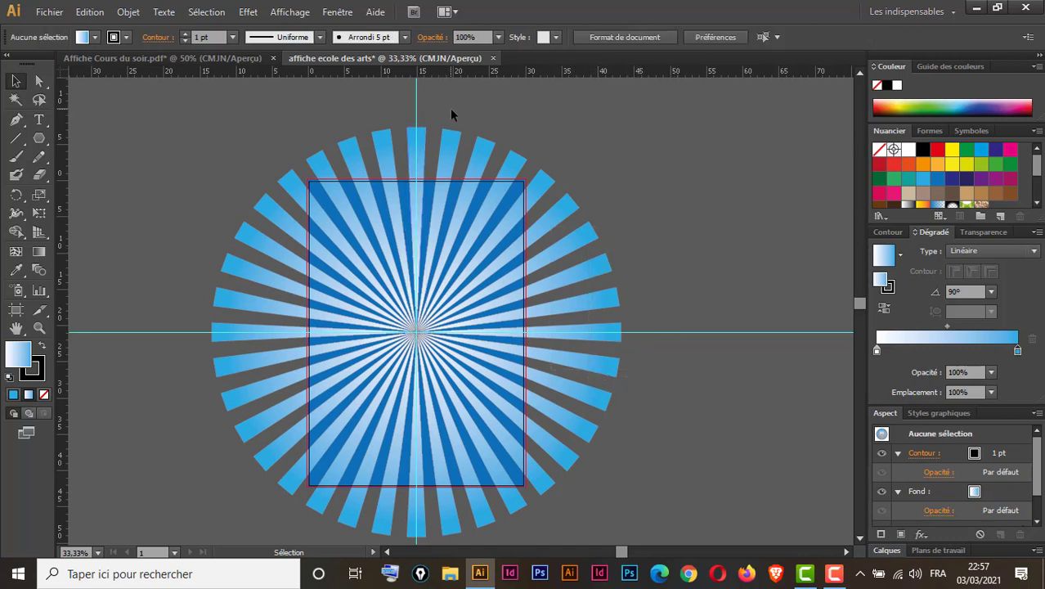
Step: Expand the appearance of the original triangle to turn all its rays into real shapes
click(406, 176)
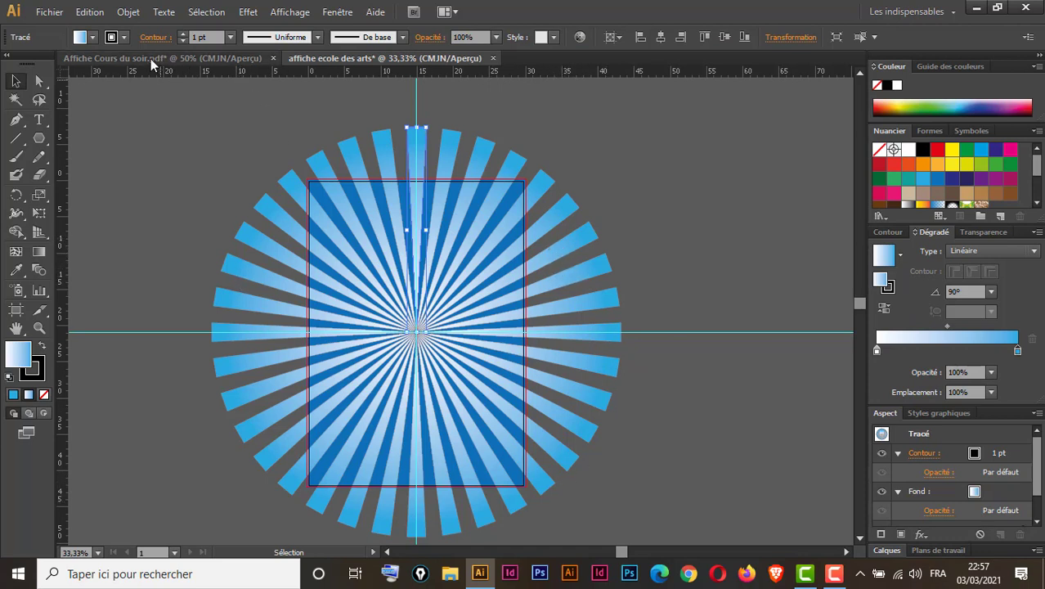
click(128, 12)
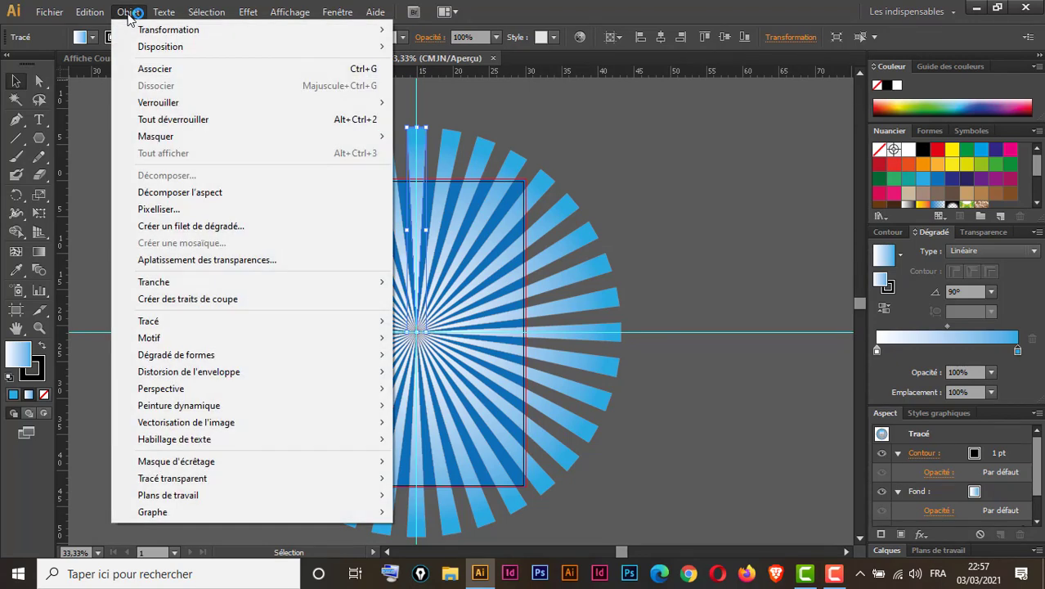
click(230, 196)
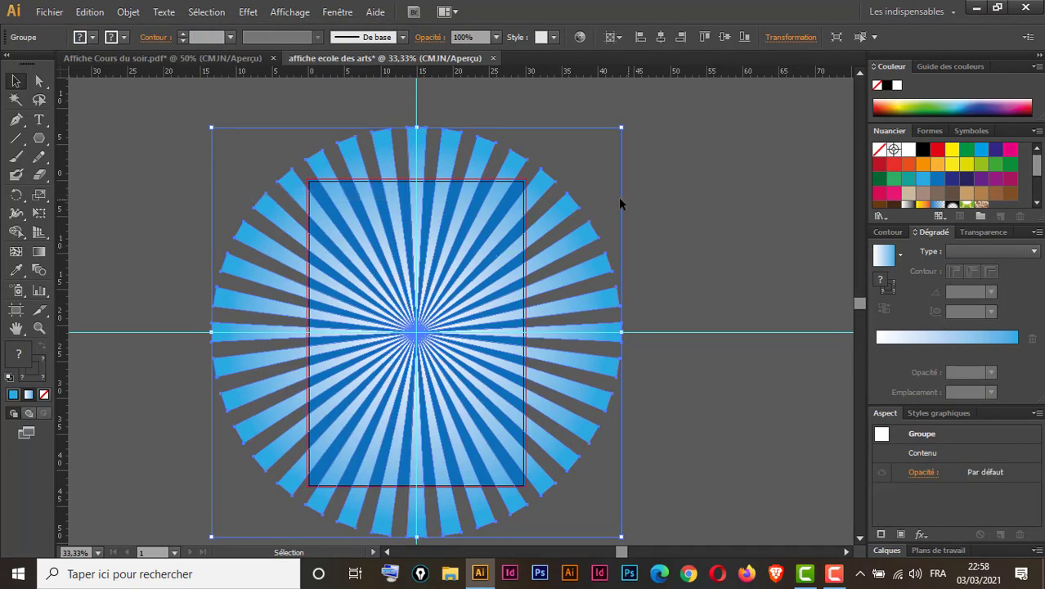
Step: Ungroup the expanded rays and move two of the upper-right rays outward to test that they are separate
right_click(591, 307)
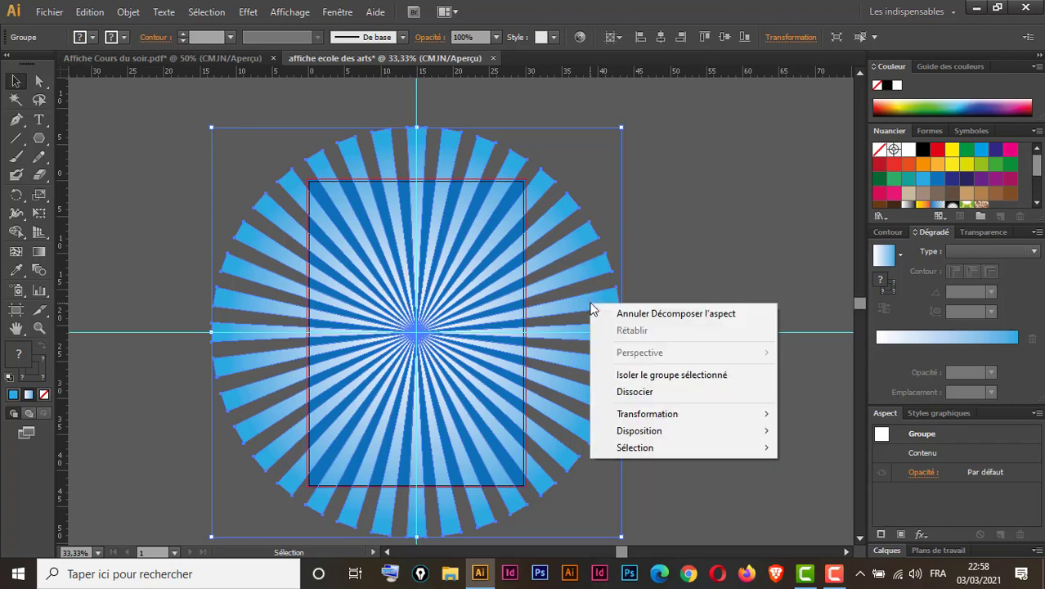
click(658, 396)
click(723, 222)
drag(599, 277, 652, 238)
drag(586, 235, 655, 154)
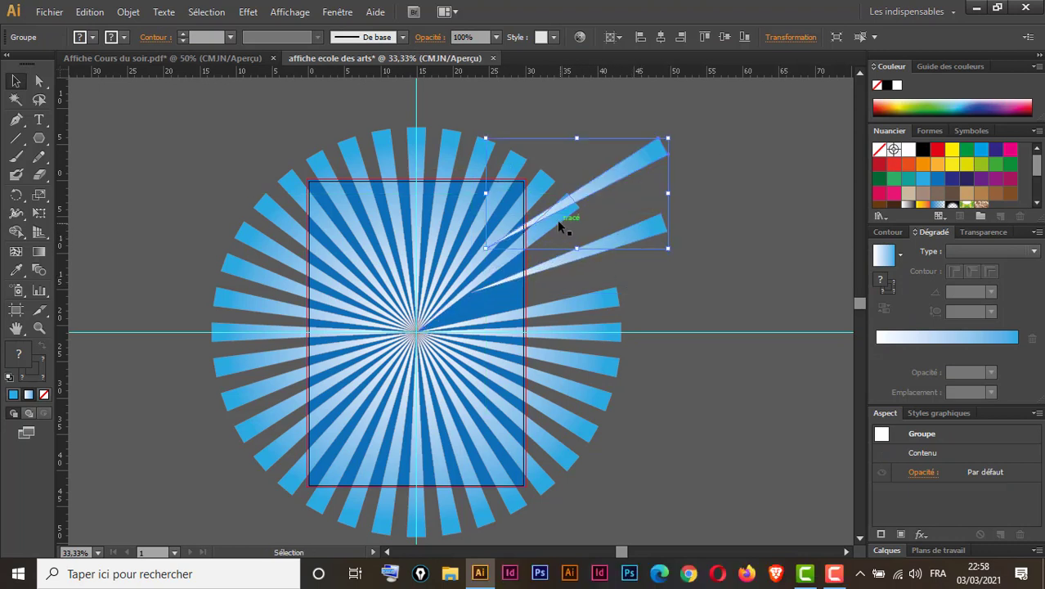
Step: Undo the test moves of the two upper-right rays and deselect everything
key(ctrl+z)
key(ctrl+z)
key(ctrl+z)
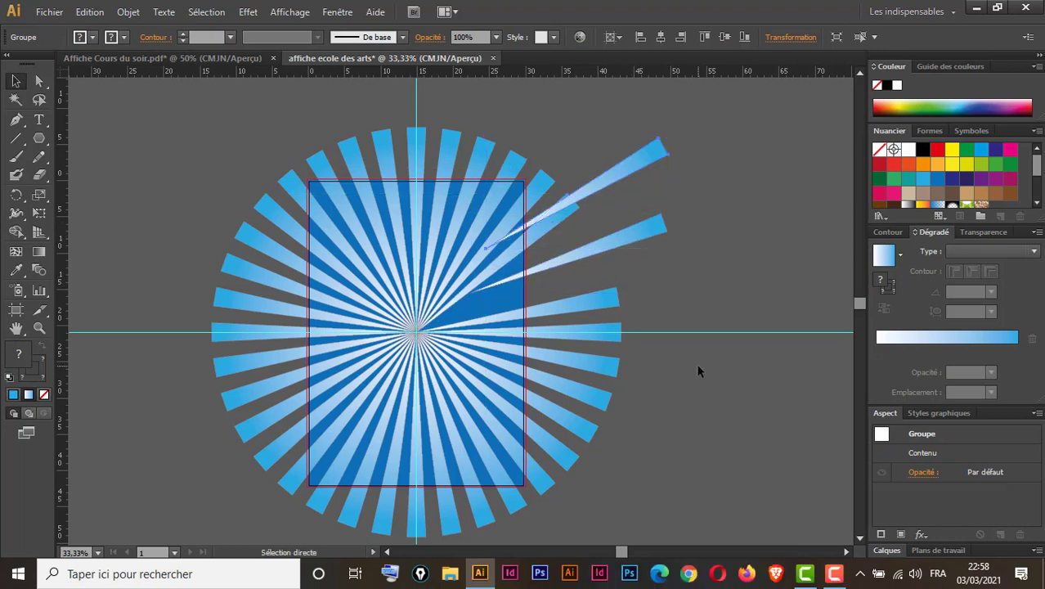
click(686, 245)
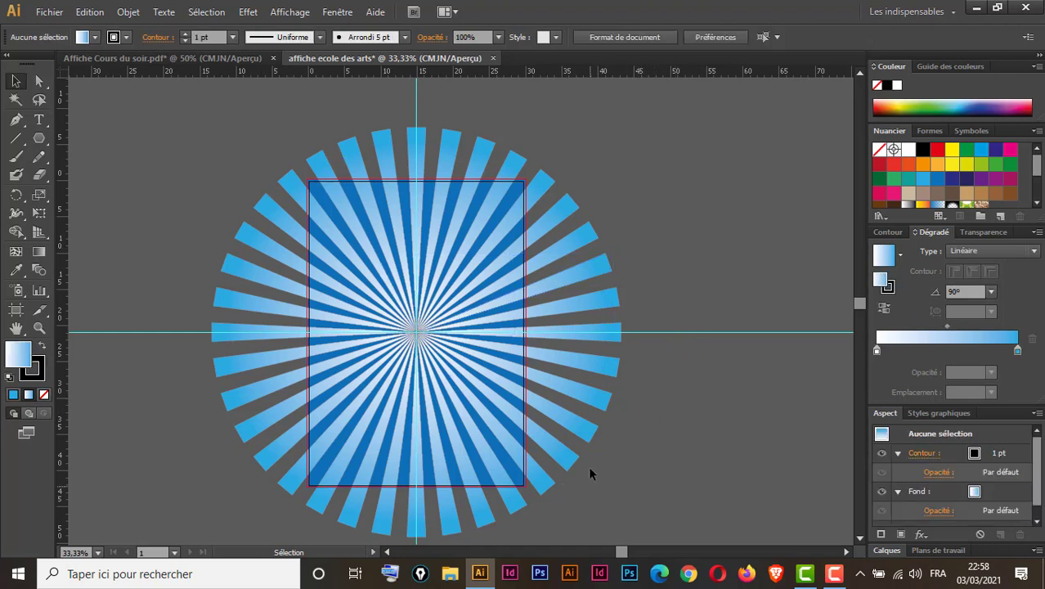
Step: Delete all rays below the horizontal pair, and compare the remaining half circle with the reference poster
drag(643, 366, 198, 483)
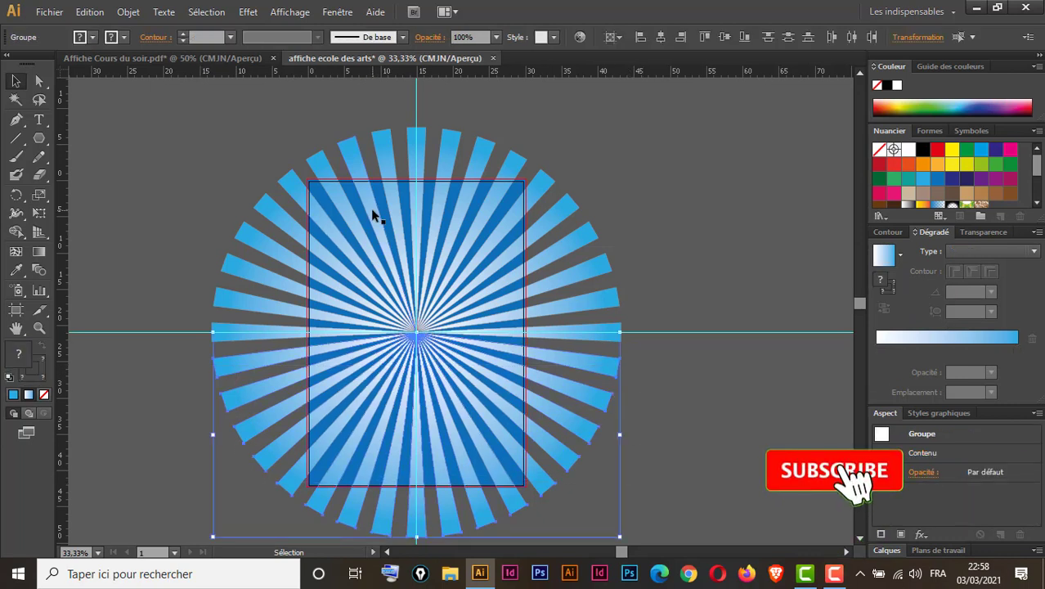
key(Delete)
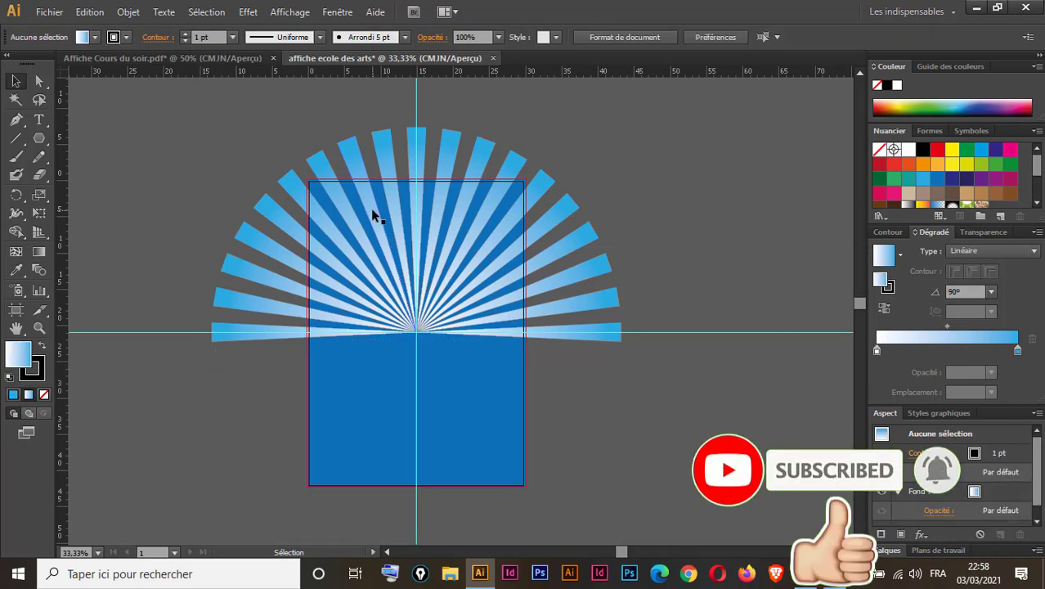
click(144, 59)
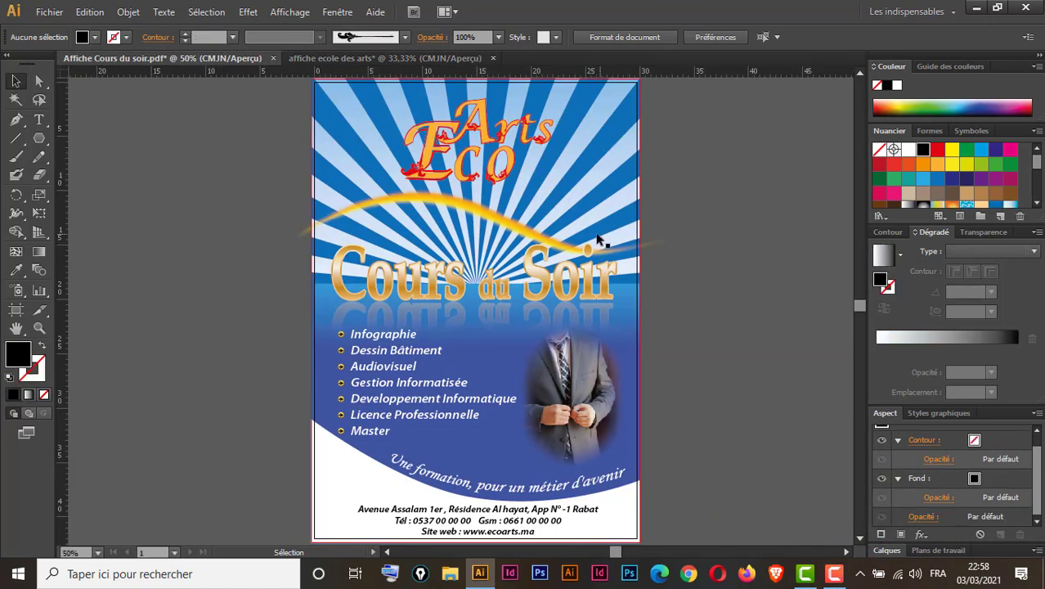
scroll(597, 239, up, 2)
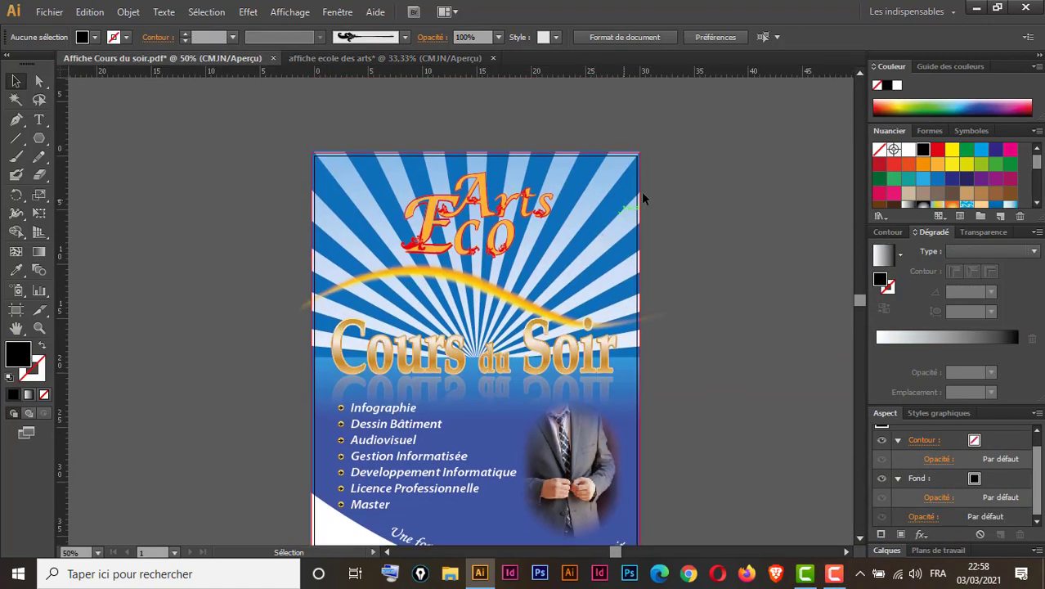
click(351, 58)
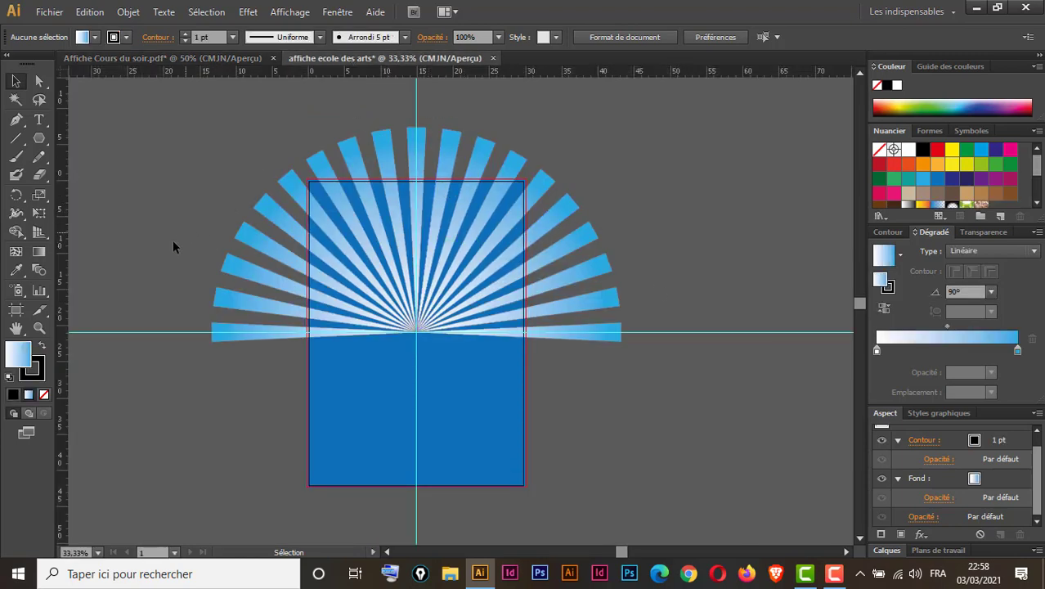
Step: Erase the parts of the rays that extend past the right, top and left bleed edges using rectangular Eraser areas
click(40, 175)
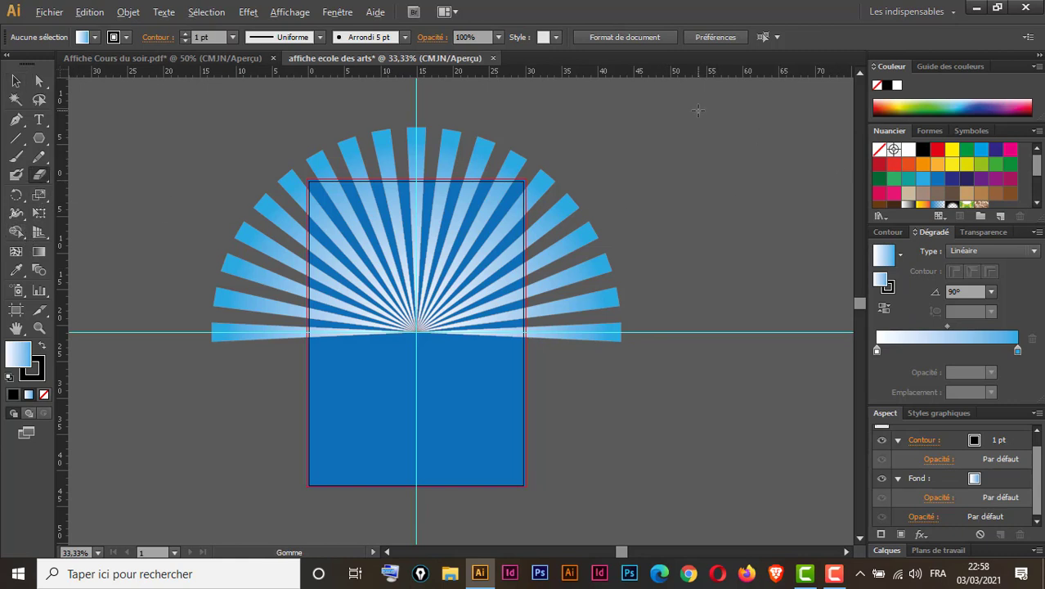
mouse_move(697, 108)
mouse_down()
mouse_move(660, 275)
mouse_move(603, 368)
mouse_move(526, 396)
mouse_up()
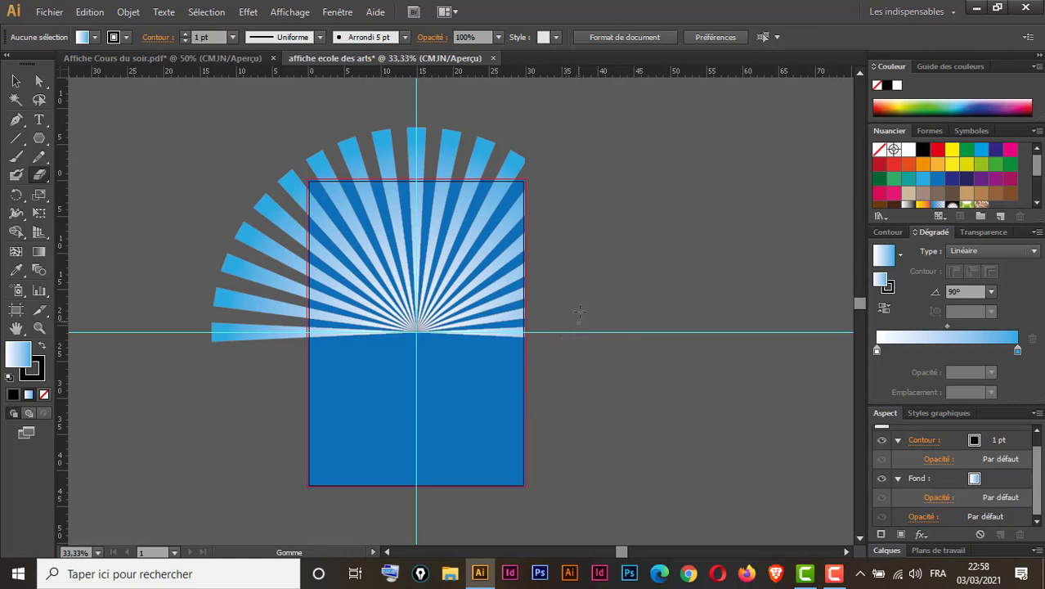
scroll(599, 320, up, 4)
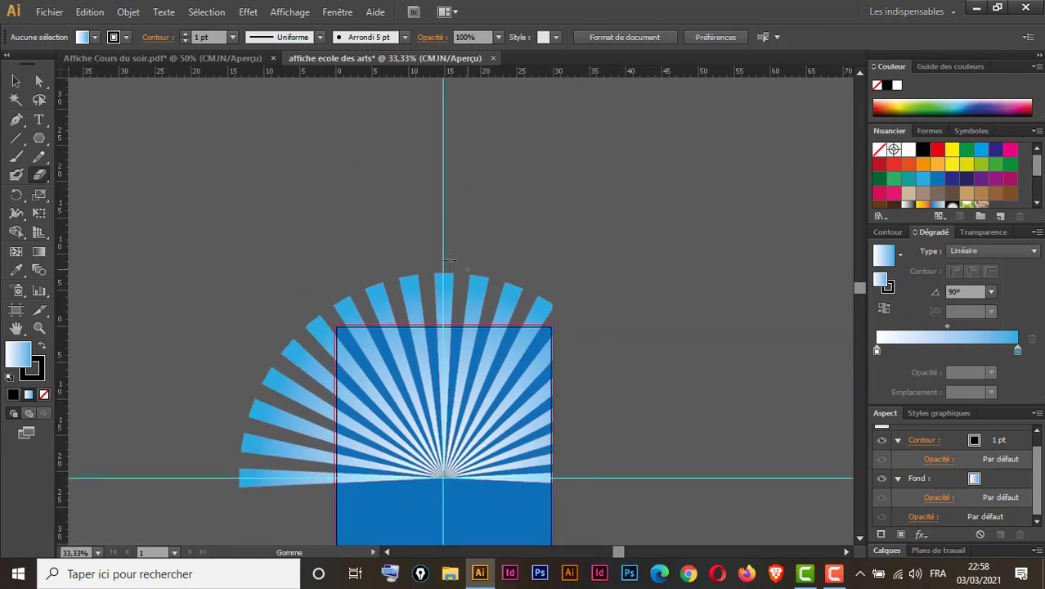
mouse_move(228, 212)
mouse_down()
mouse_move(364, 259)
mouse_move(654, 296)
mouse_move(651, 324)
mouse_up()
drag(479, 288, 534, 161)
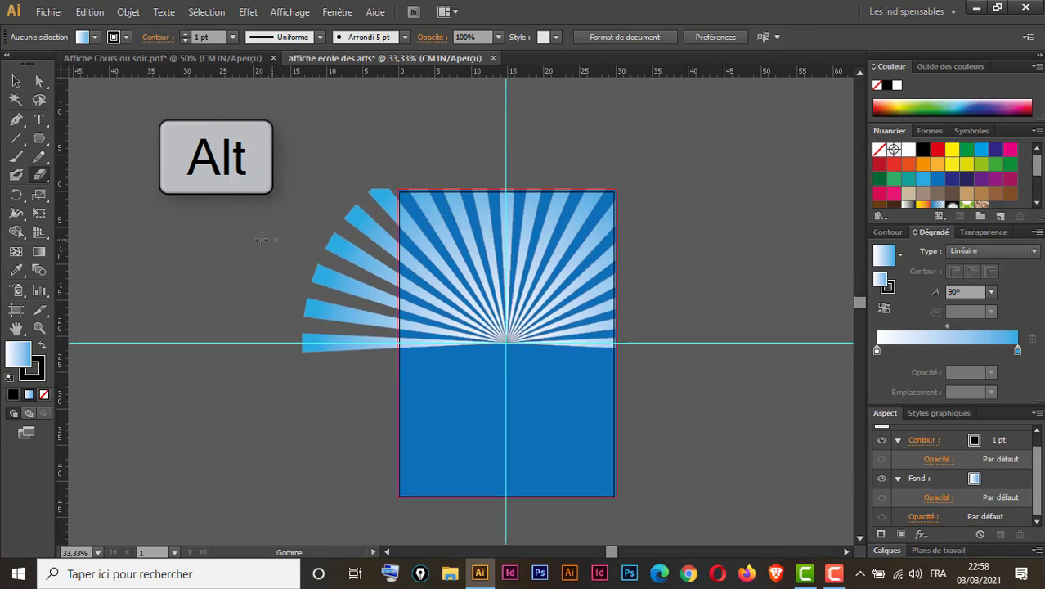
mouse_move(215, 144)
mouse_down()
mouse_move(322, 381)
mouse_move(397, 460)
mouse_up()
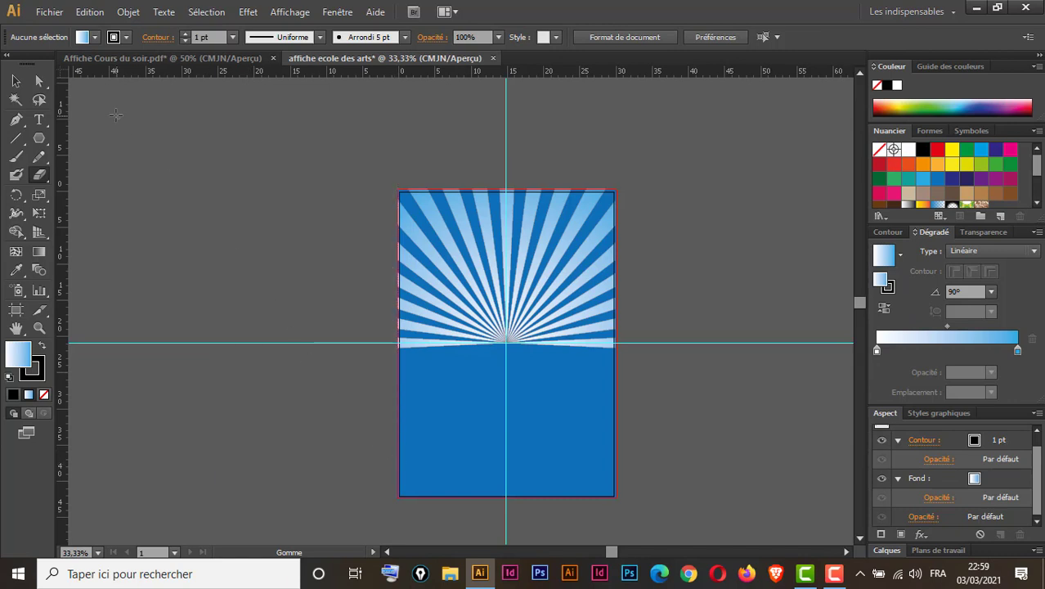
click(15, 81)
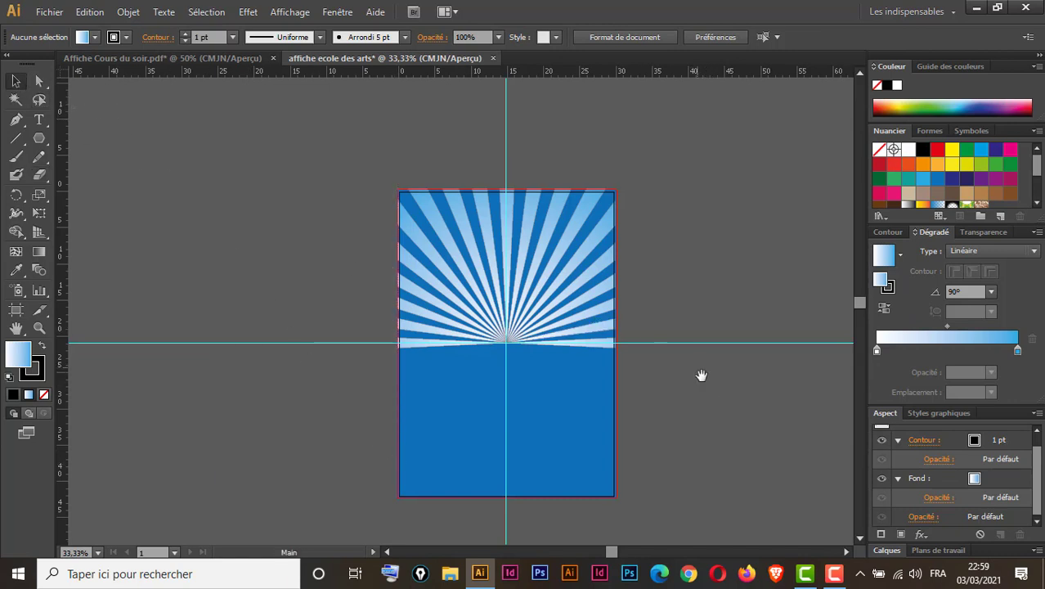
drag(700, 374, 605, 355)
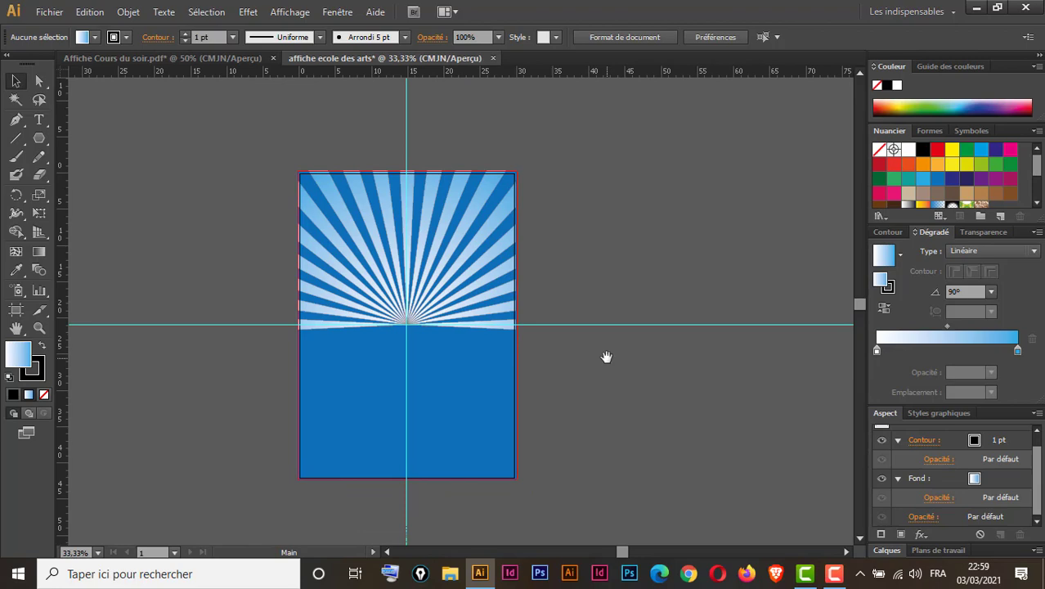
Step: Check the reference poster, and draw a rectangle covering the poster's lower half from the horizontal guide to the bottom bleed edge
click(235, 62)
scroll(653, 389, down, 3)
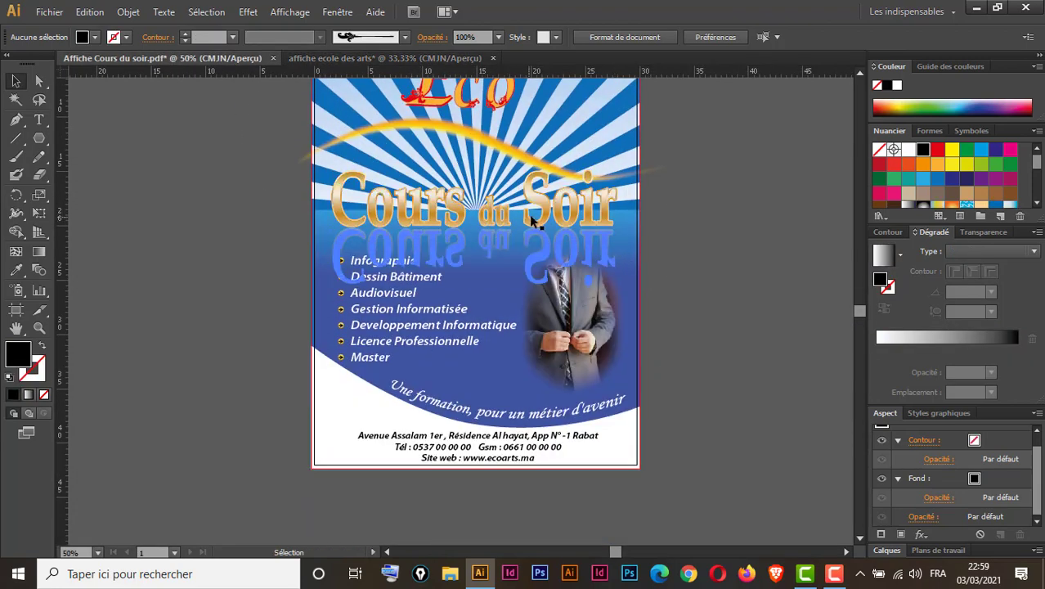
click(400, 58)
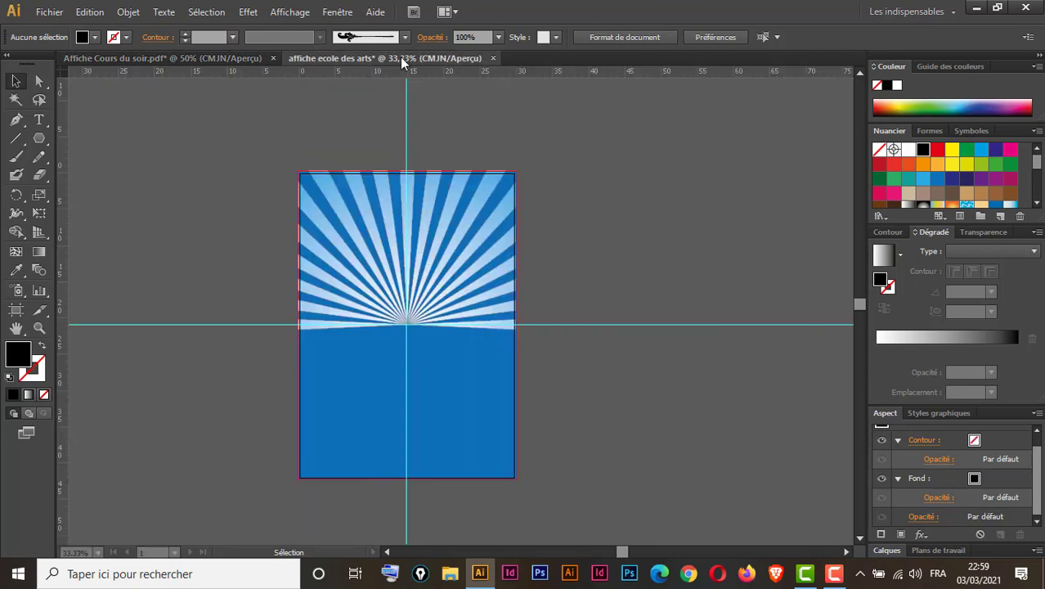
click(434, 227)
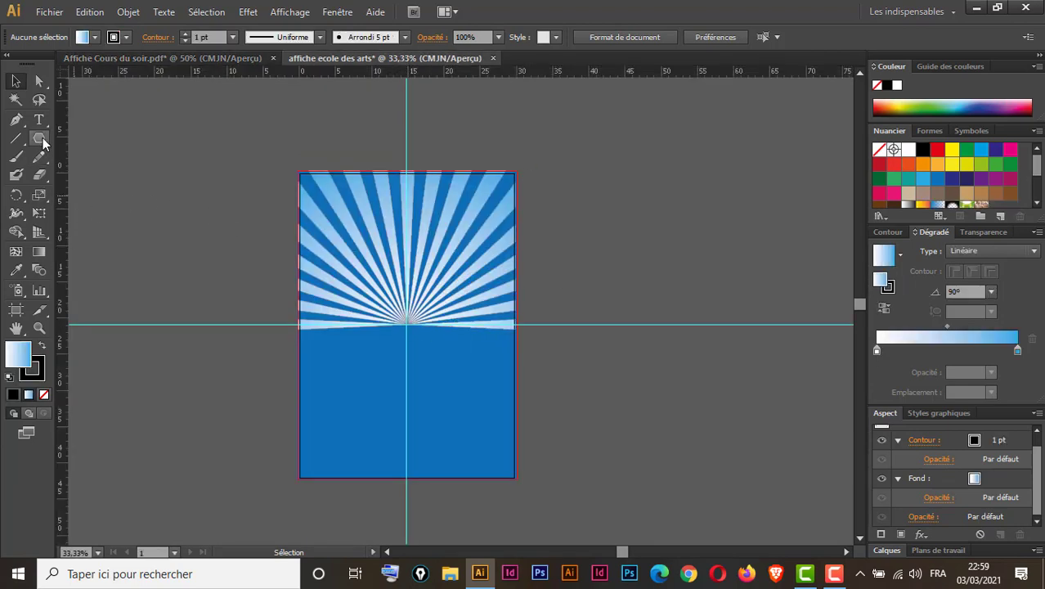
drag(38, 138, 104, 135)
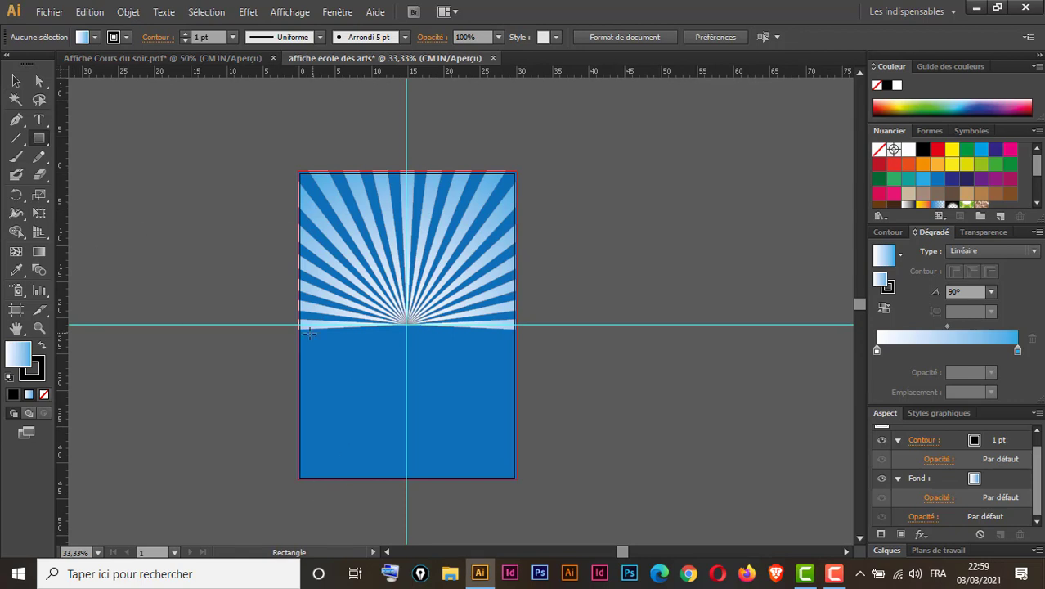
mouse_move(298, 325)
mouse_down()
mouse_move(443, 427)
mouse_move(512, 445)
mouse_move(515, 482)
mouse_up()
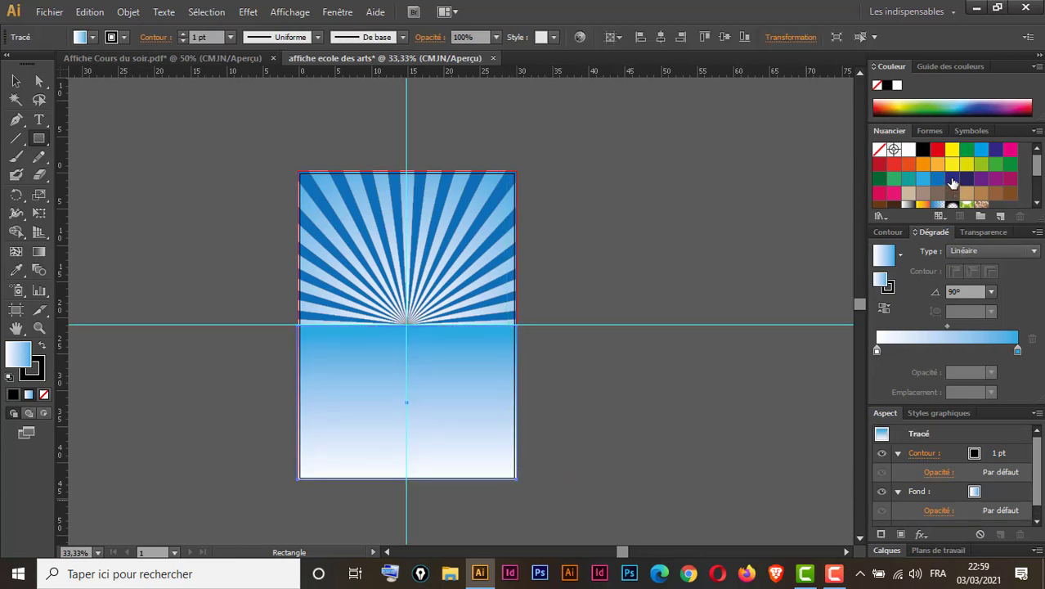
Step: Change the lower rectangle's white gradient stop to dark blue and shift the gradient midpoint toward the light blue stop
drag(953, 183, 879, 356)
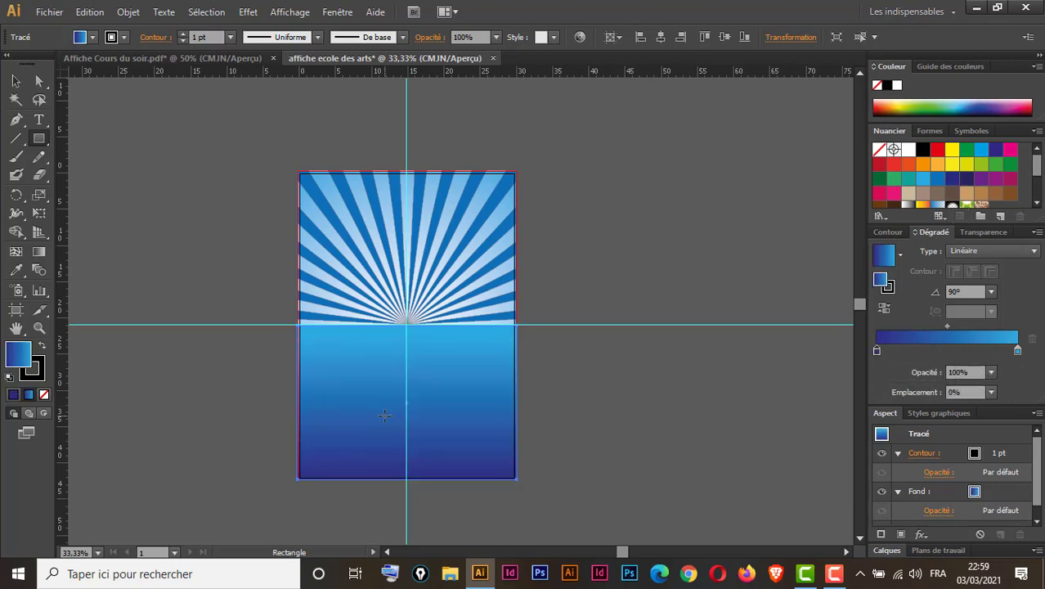
click(192, 60)
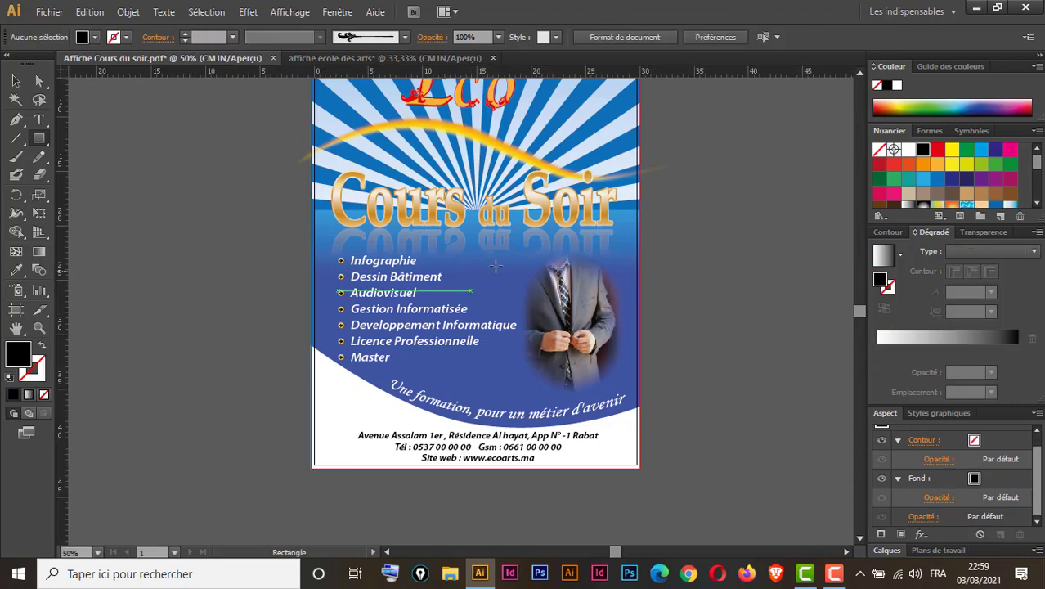
click(382, 59)
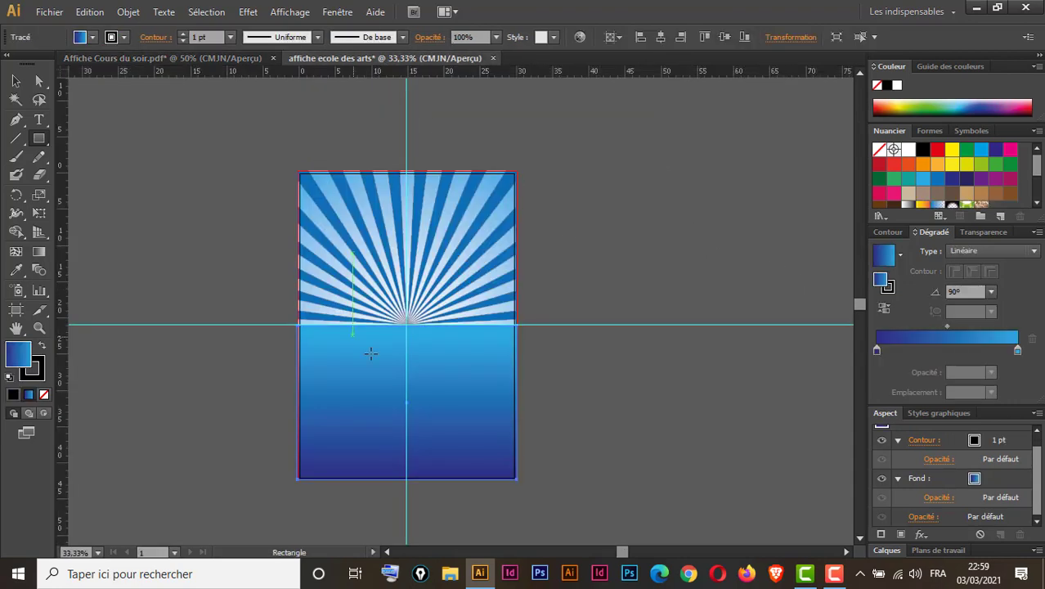
key(v)
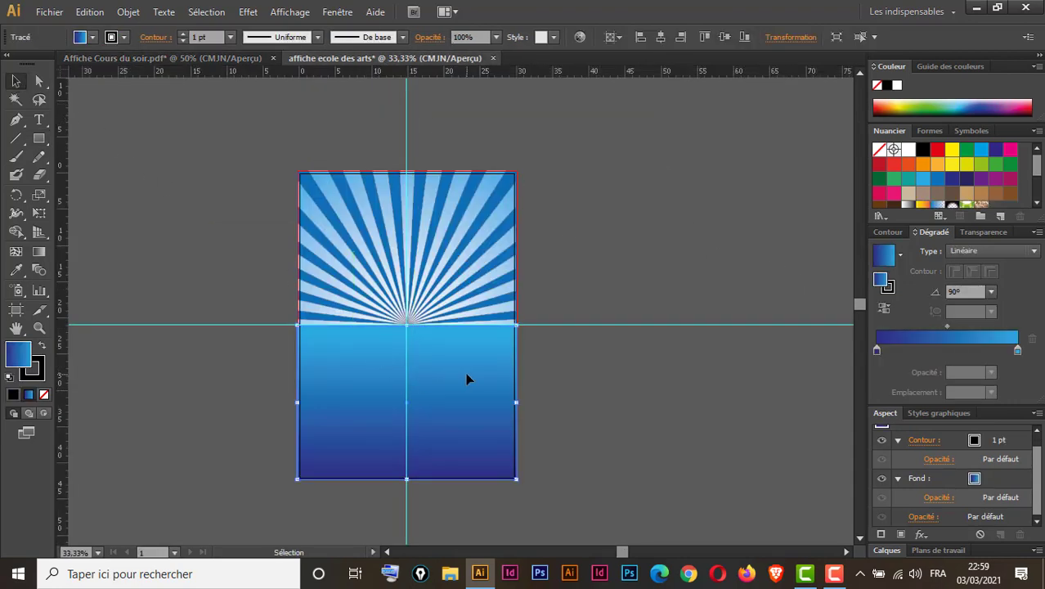
drag(946, 327, 963, 328)
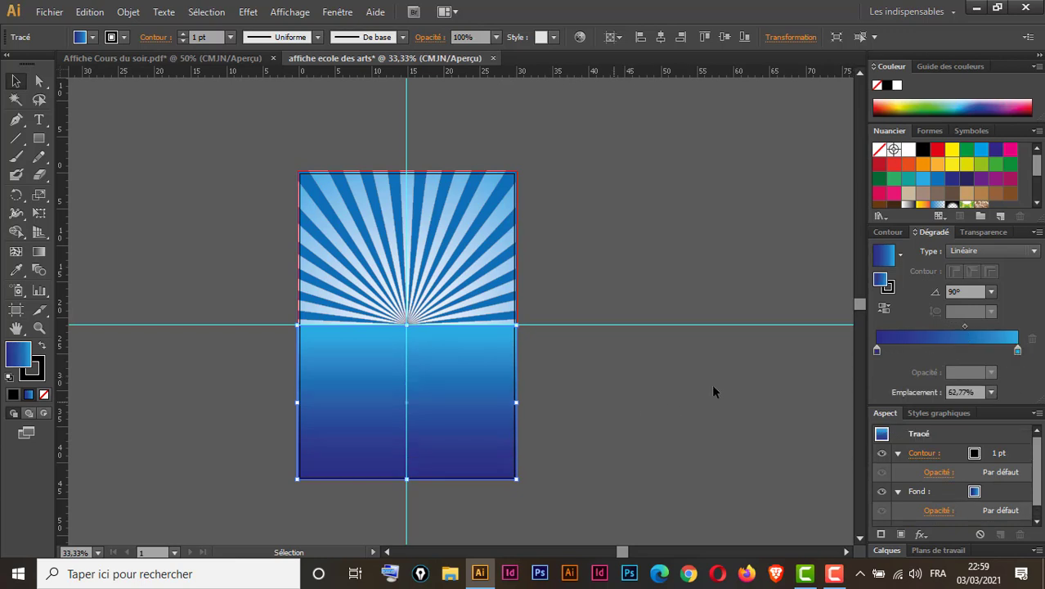
drag(964, 328, 969, 327)
drag(564, 267, 235, 390)
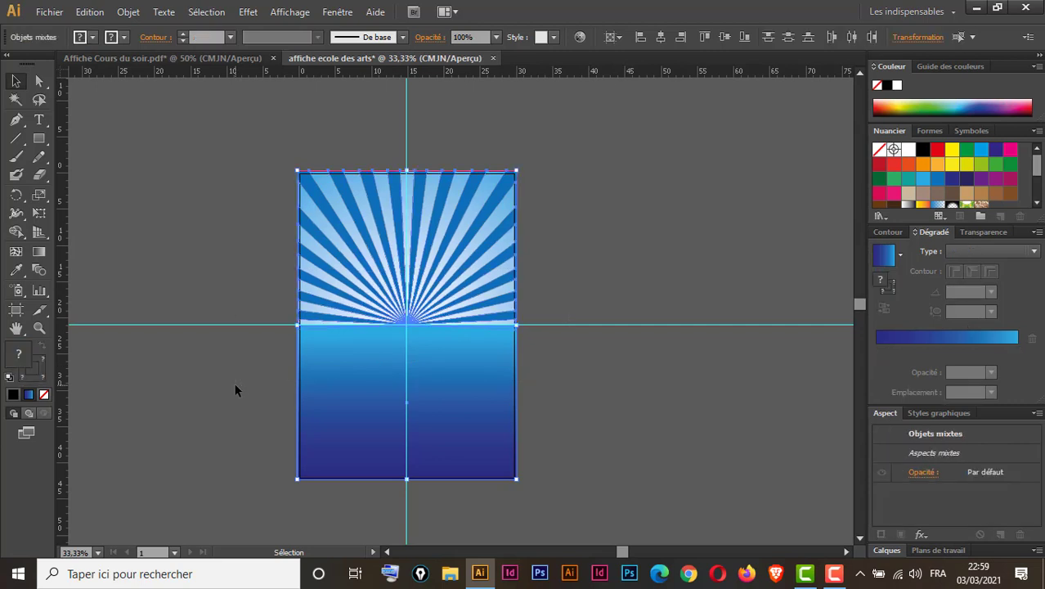
click(291, 215)
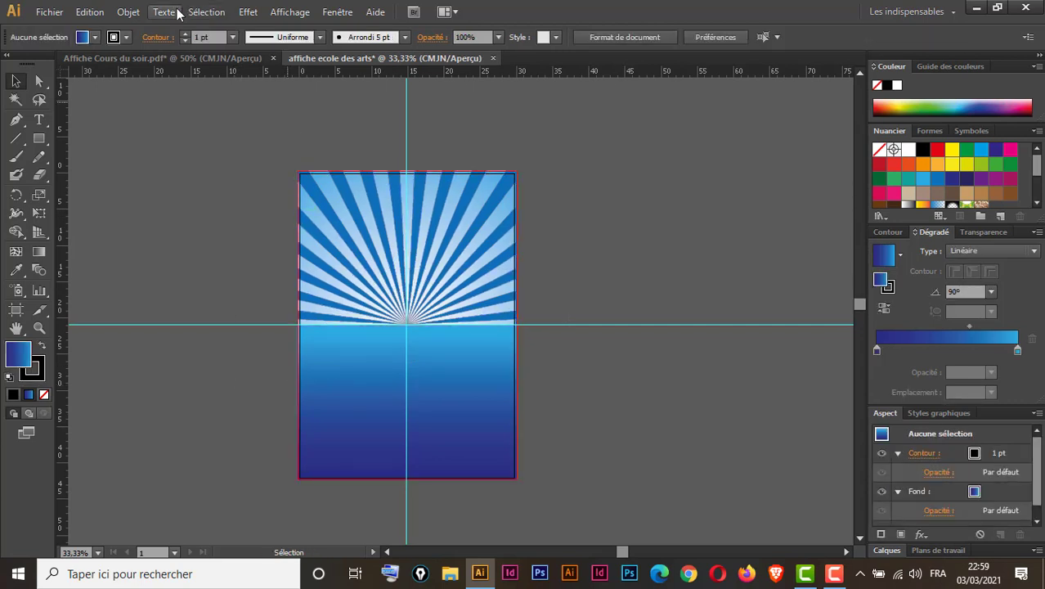
Step: Add the point text "Cours du Soir" at 72 pt beside the horizontal guide, following the reference poster
click(230, 59)
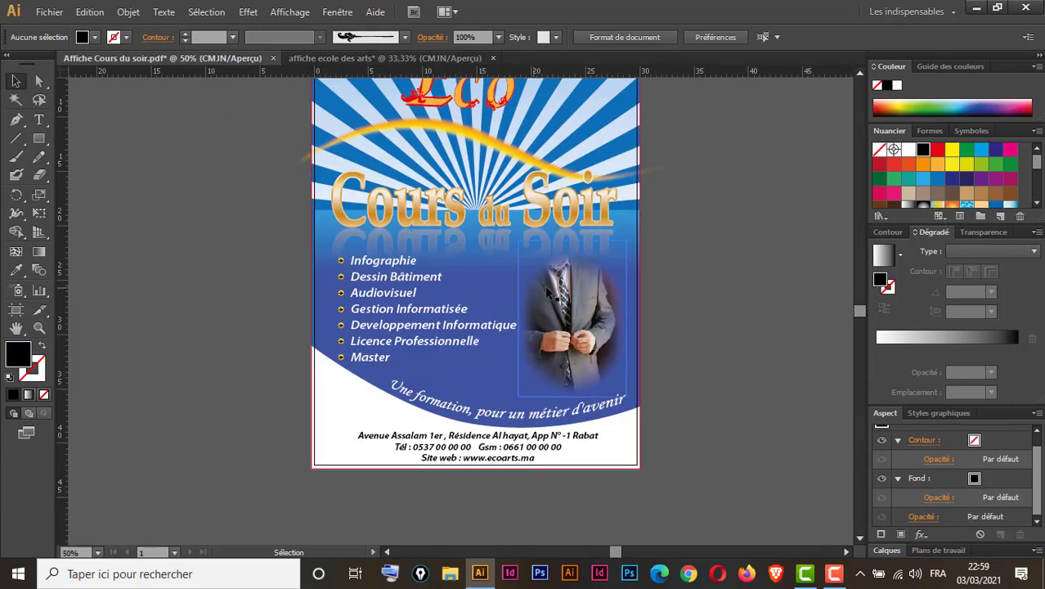
click(412, 60)
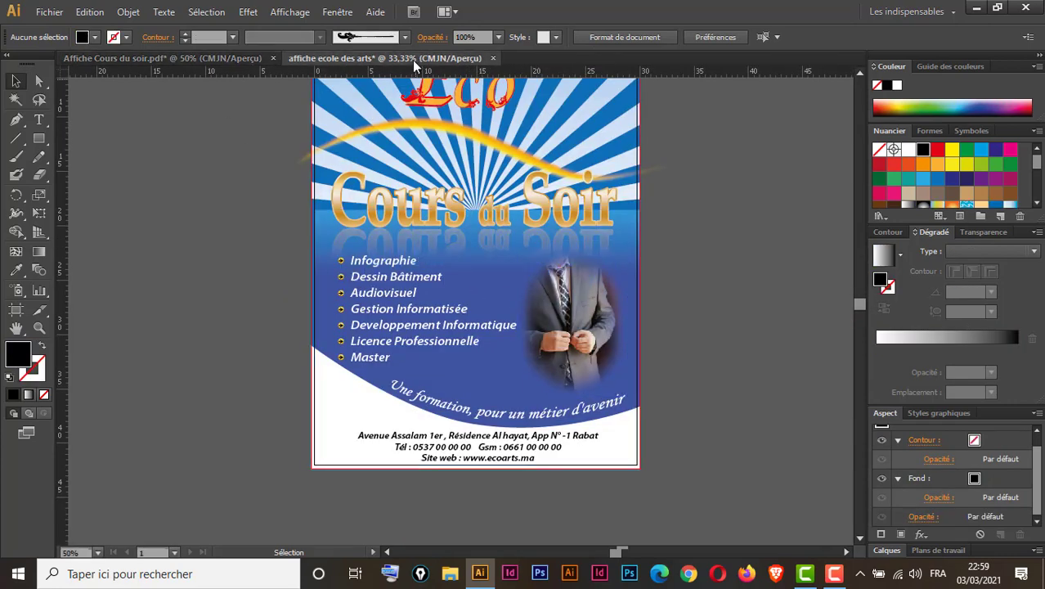
click(39, 120)
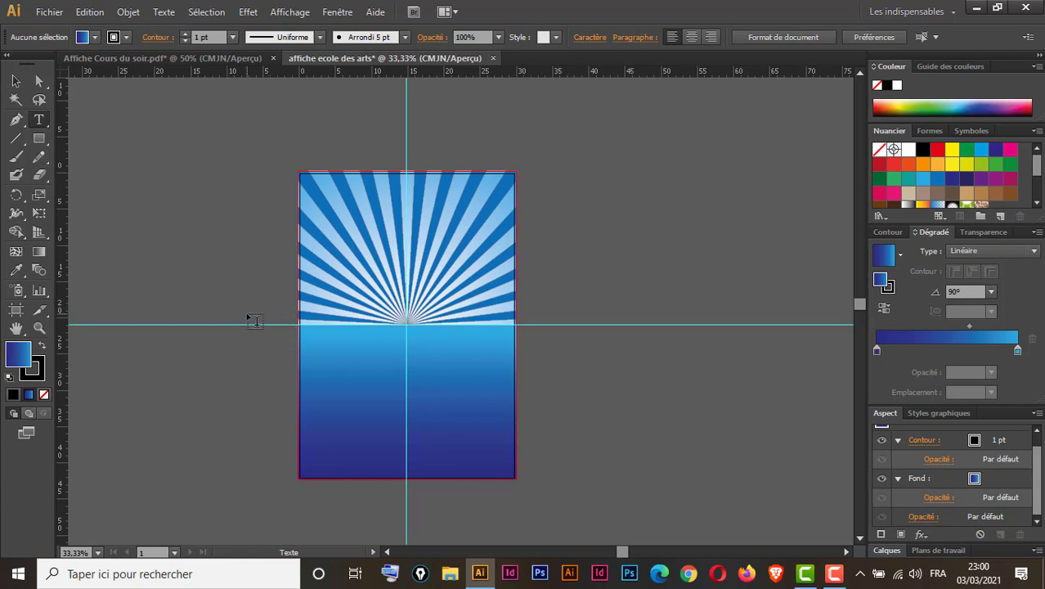
click(249, 317)
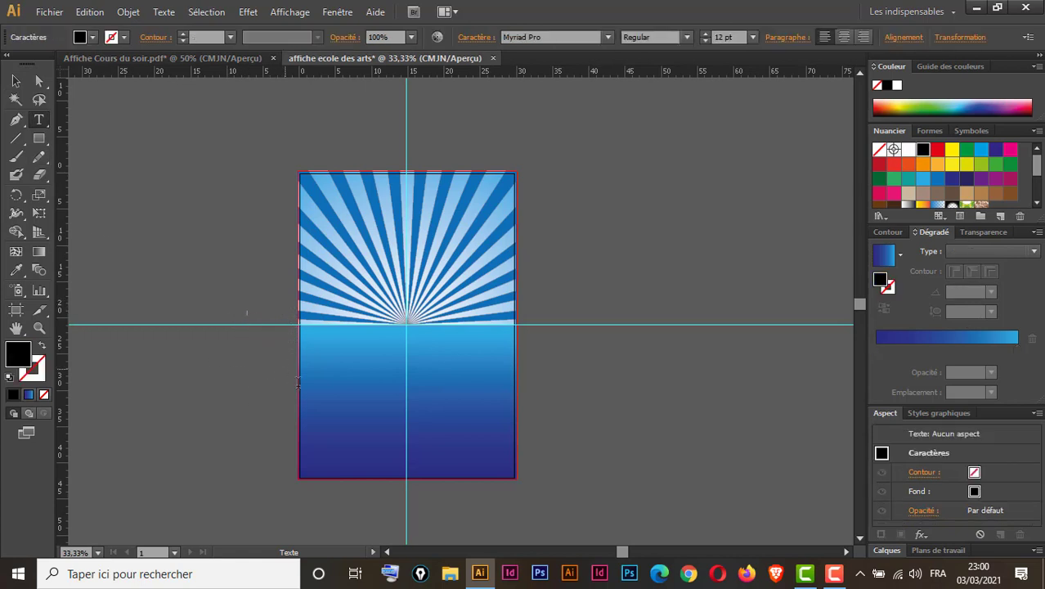
click(754, 37)
click(775, 311)
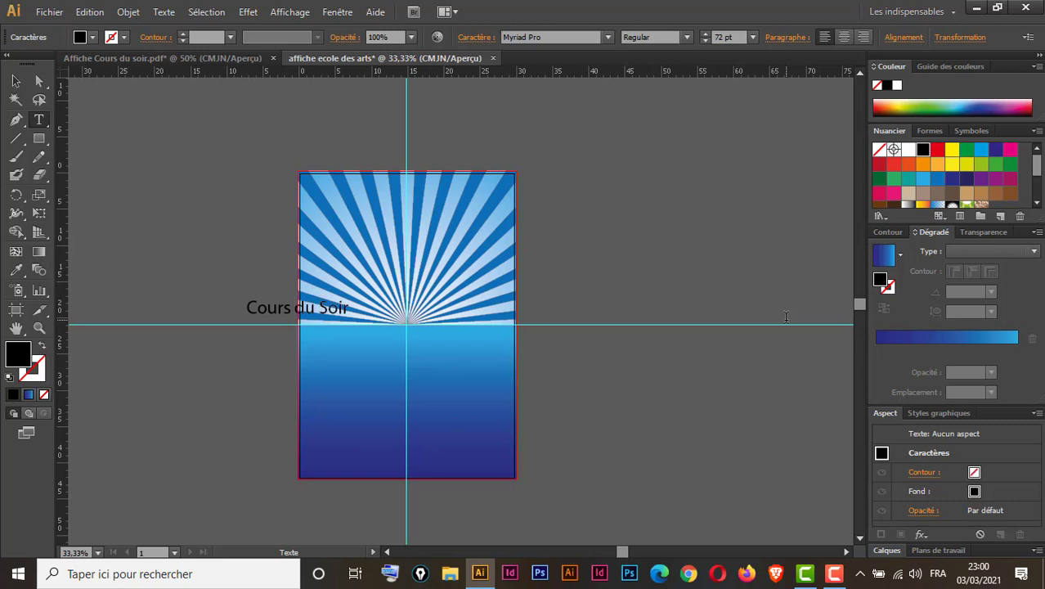
Step: Scale the "Cours du Soir" text up to about 145 pt and place it across the horizontal guide within the poster
click(15, 81)
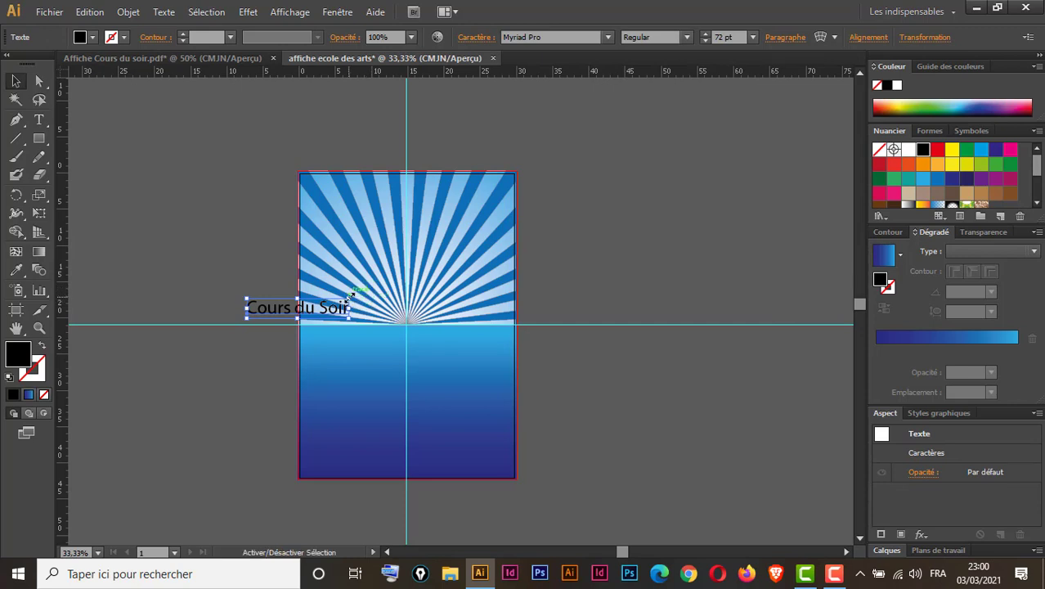
drag(353, 300, 452, 280)
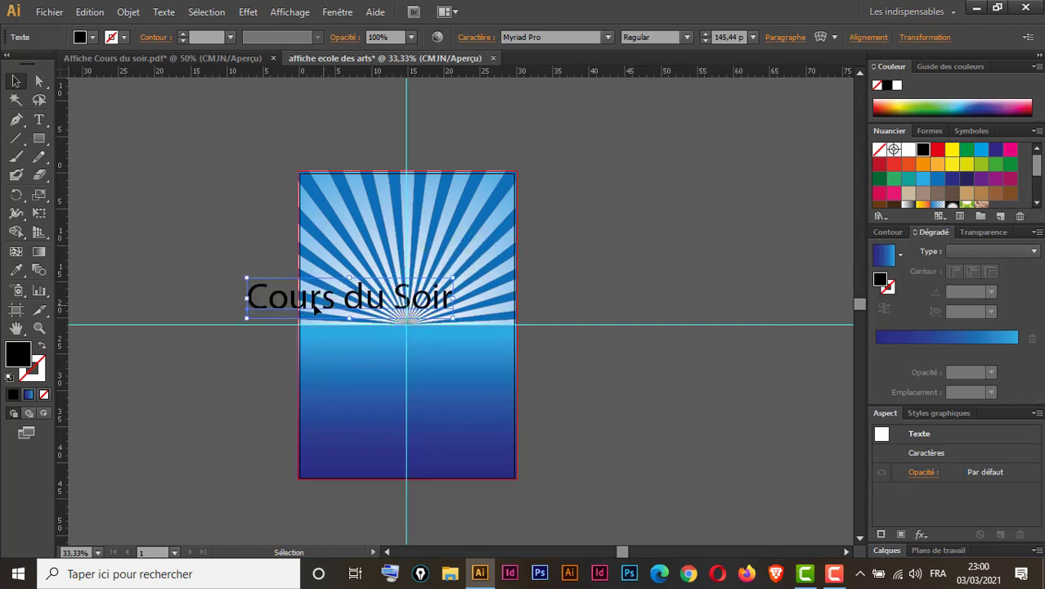
drag(330, 313, 377, 330)
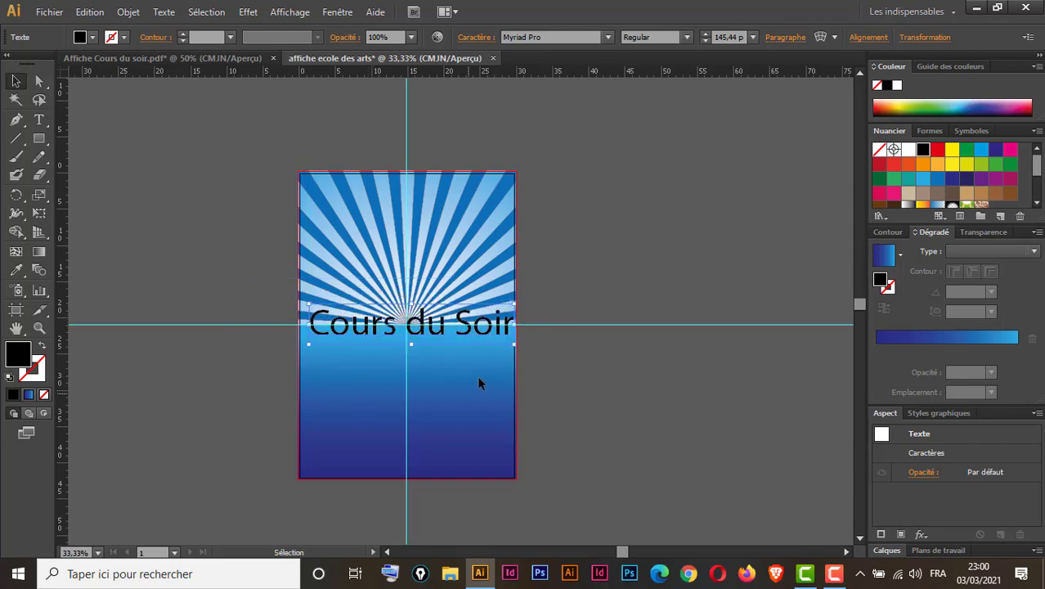
key(ctrl+space)
ctrl+click(467, 352)
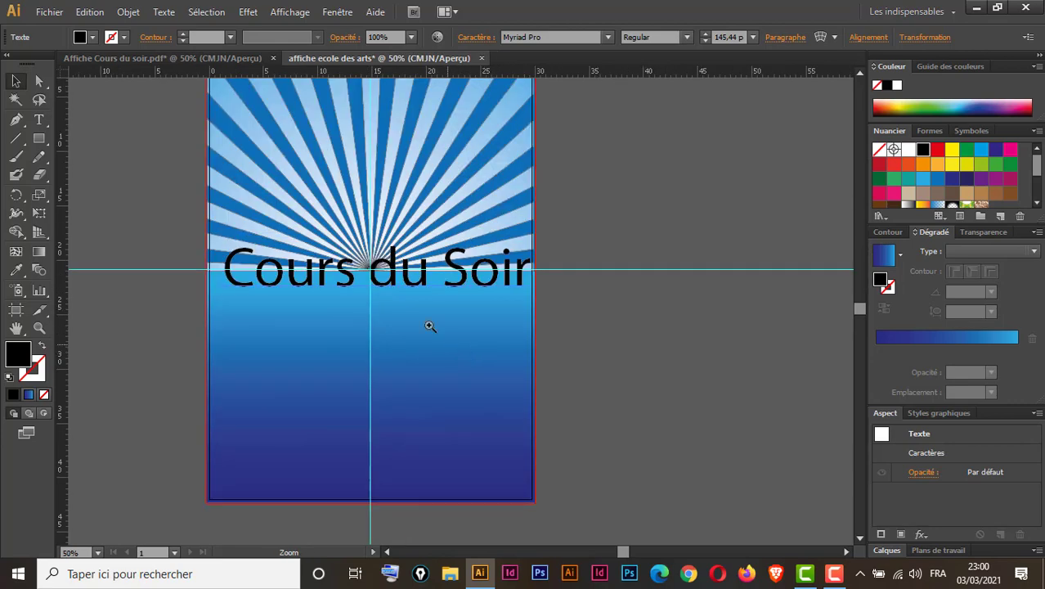
Step: Change the font of the "Cours du Soir" title to Cooper Black
ctrl+click(396, 282)
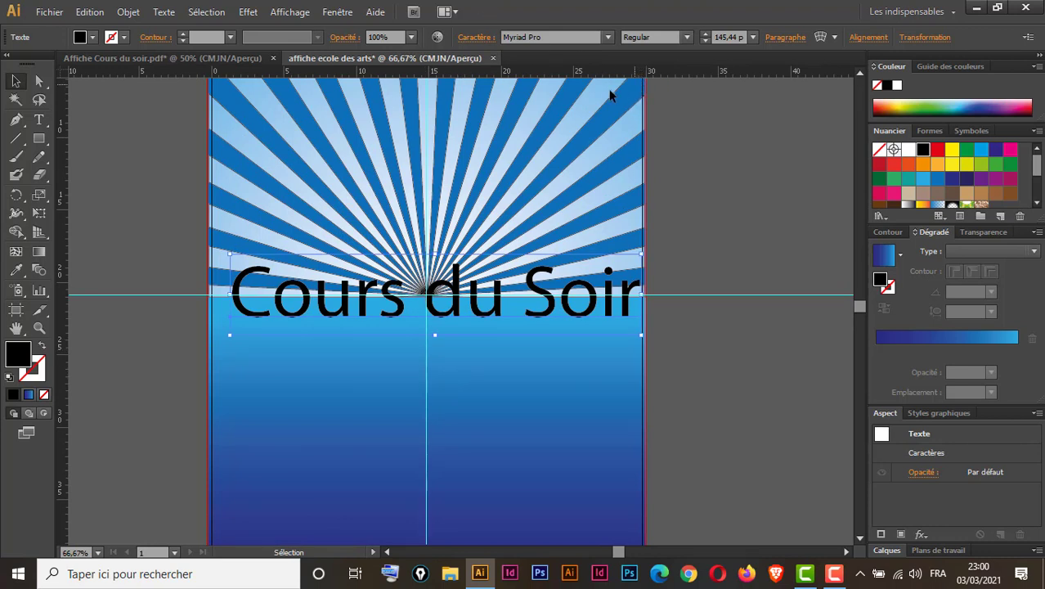
click(561, 36)
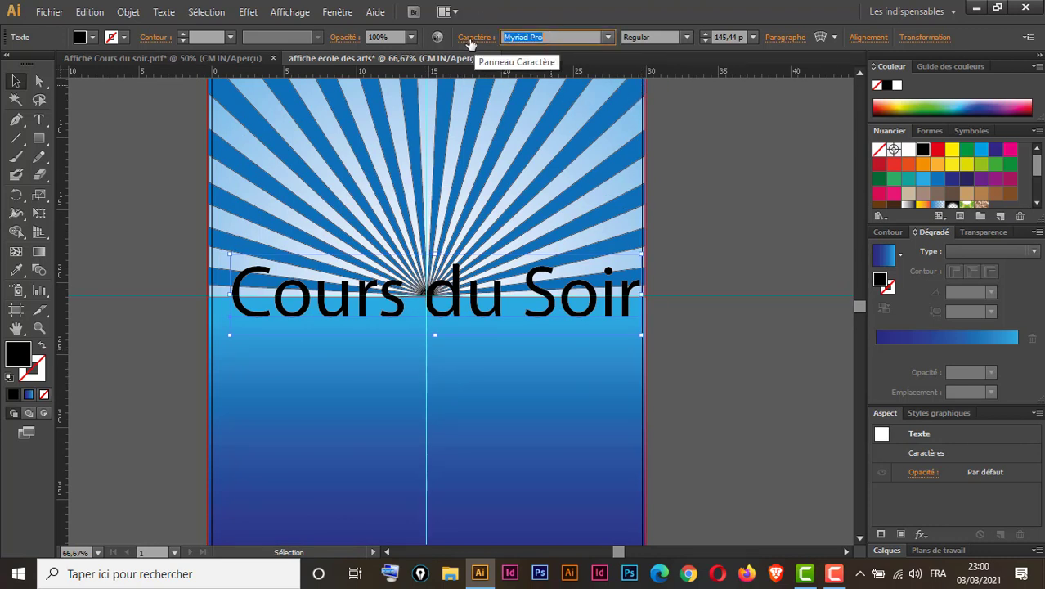
text(Cookie-Regular)
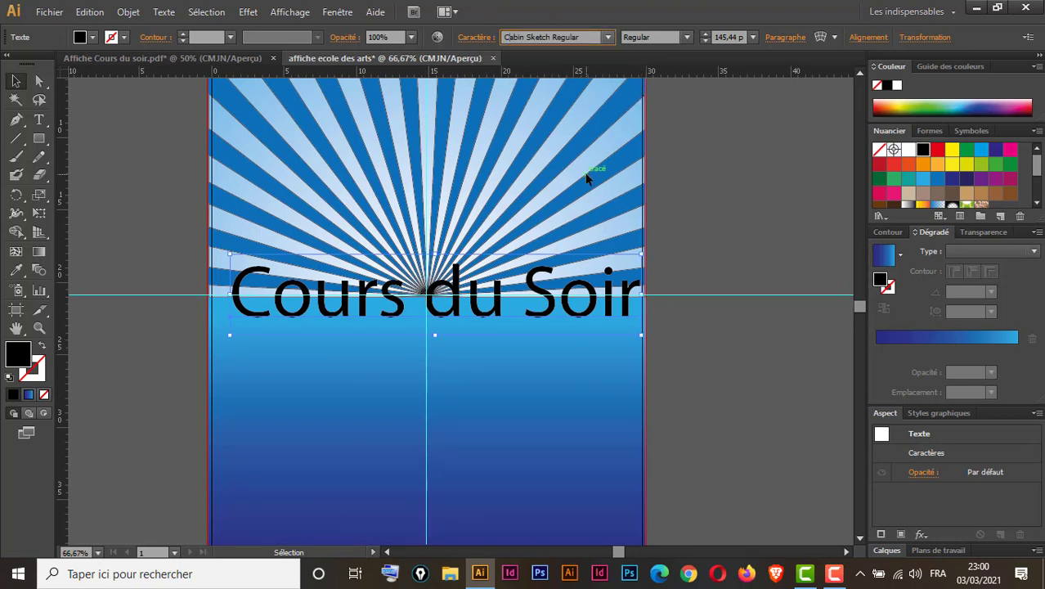
text(p)
key(Return)
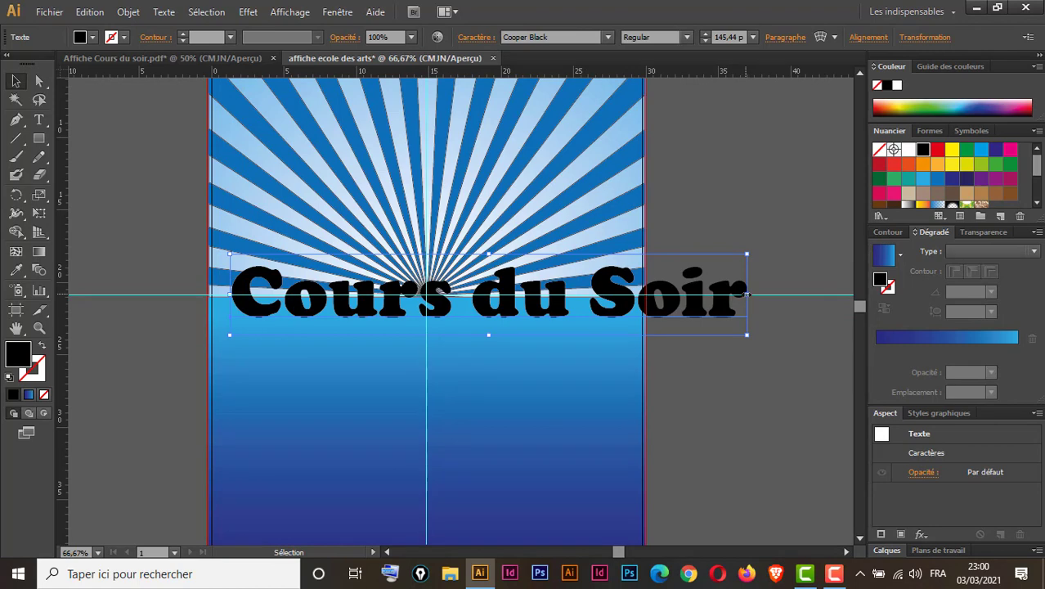
Step: Narrow the title to fit within the poster's width, stretch it taller to about 199 pt, and compare it with the reference poster
drag(747, 292, 611, 292)
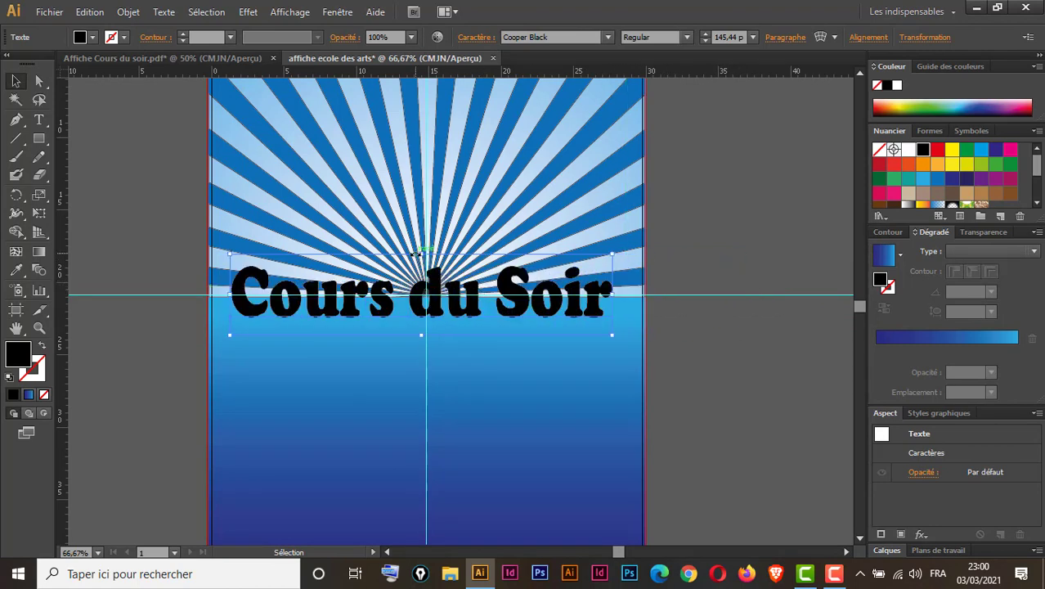
drag(421, 253, 427, 225)
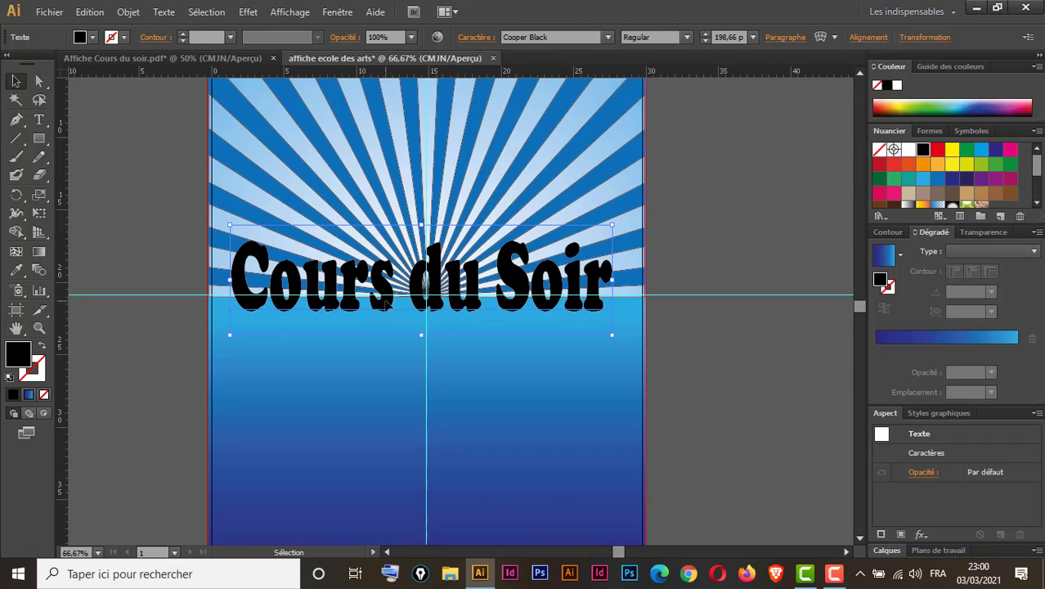
click(190, 58)
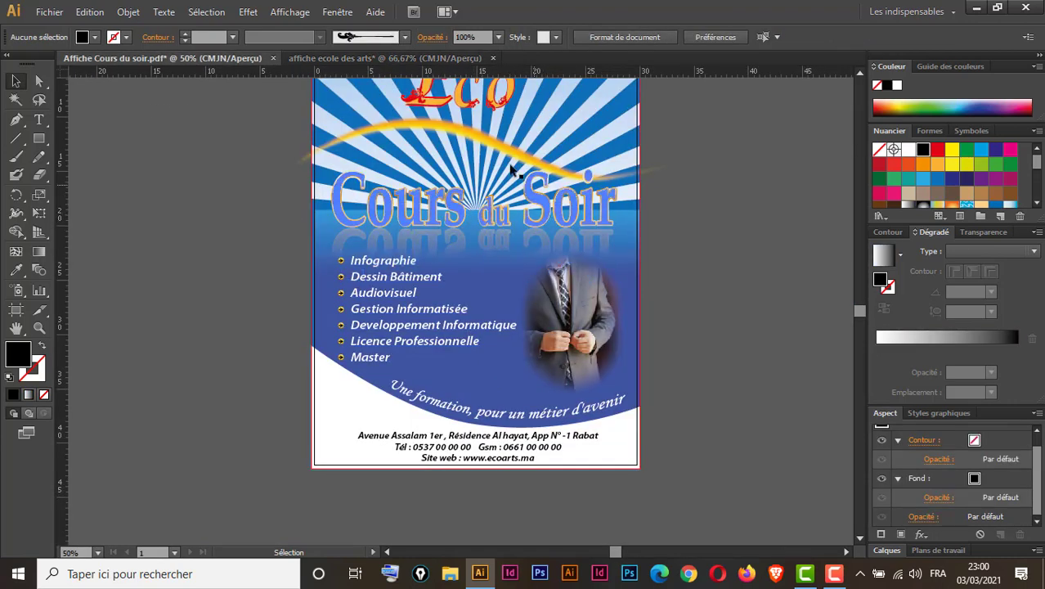
click(373, 58)
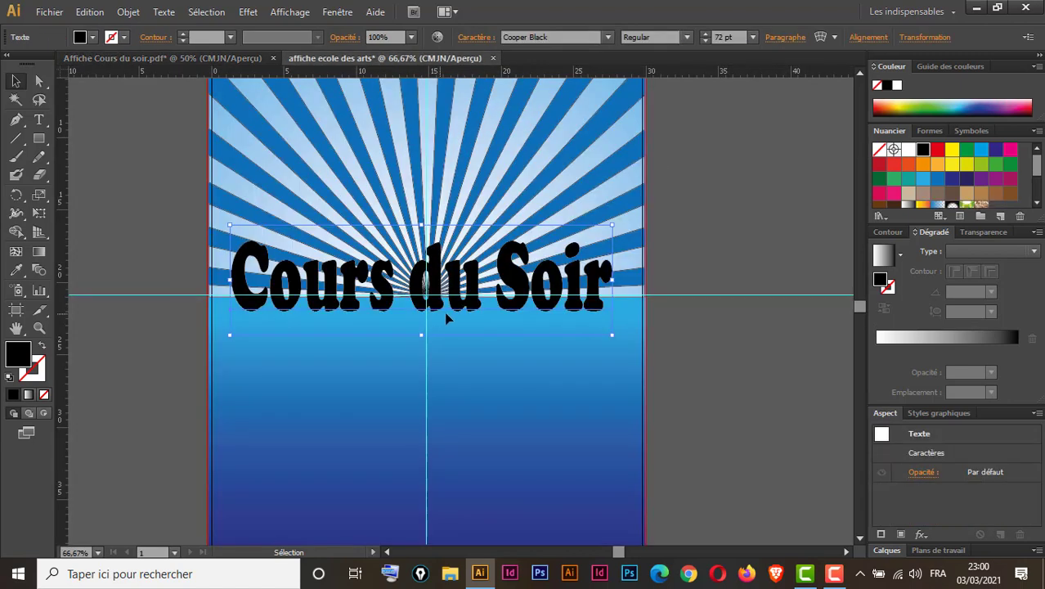
Step: Set only the word "du" in the title to 150 pt and deselect the text
key(t)
double_click(443, 278)
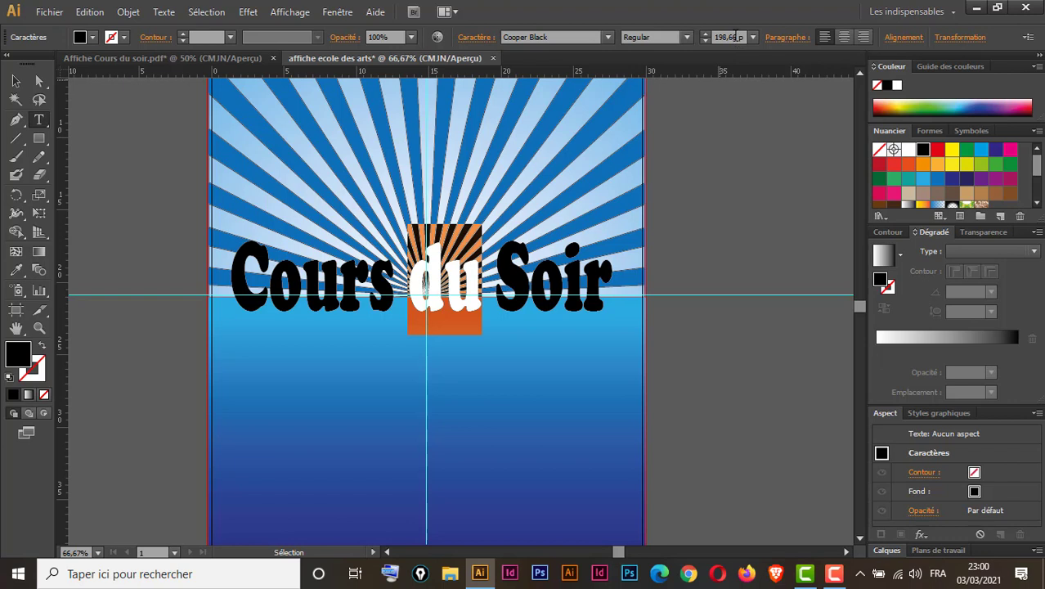
click(735, 37)
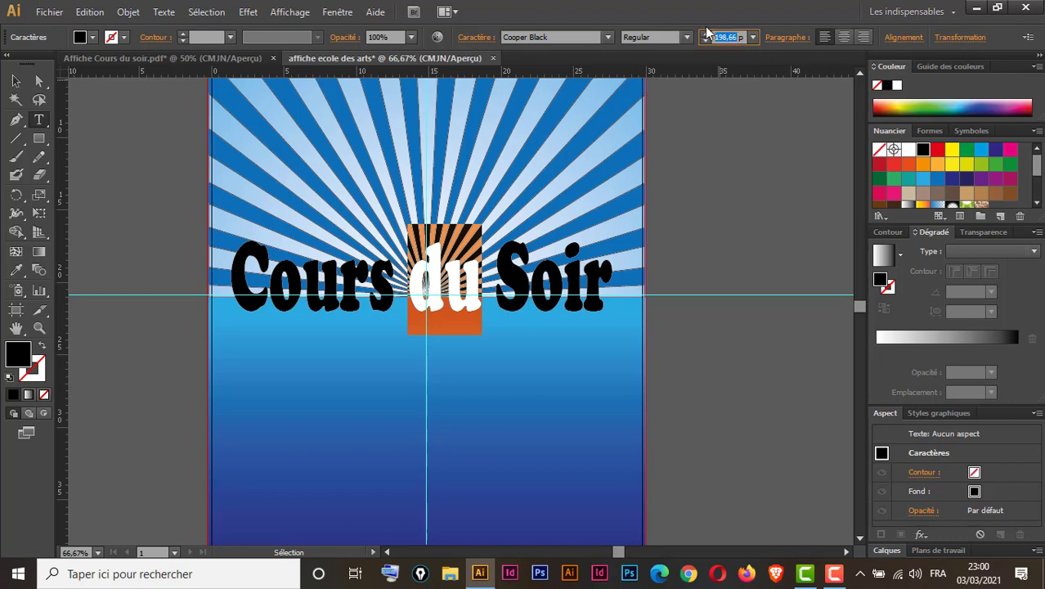
text(150)
key(Return)
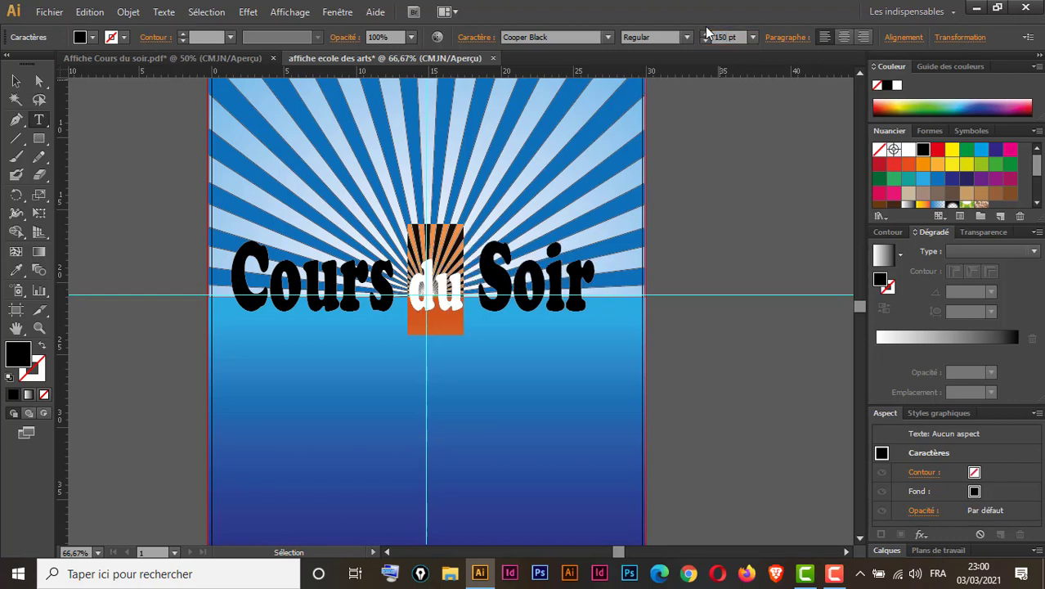
click(15, 81)
click(191, 361)
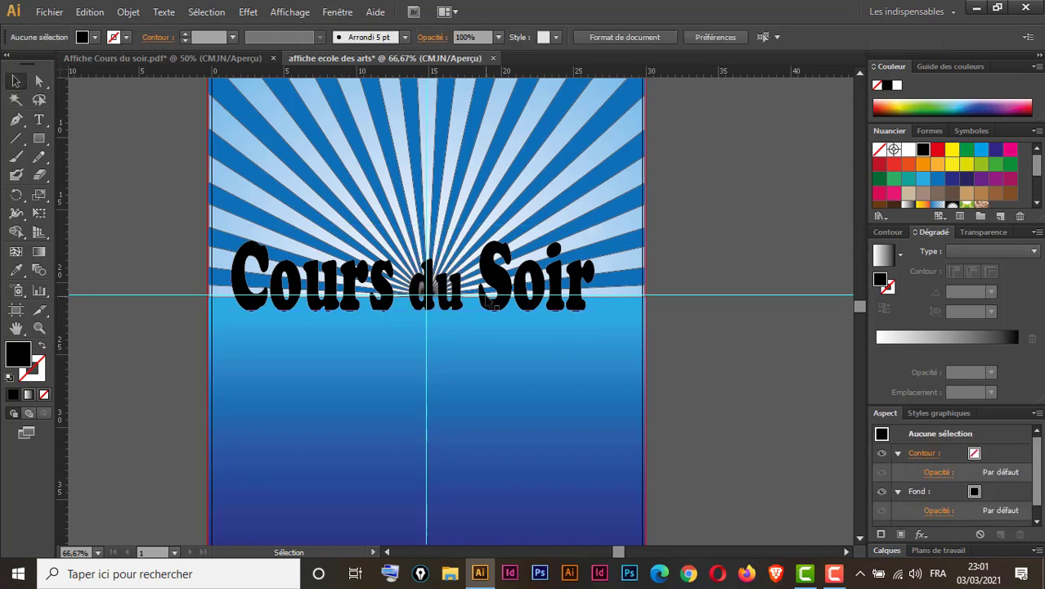
Step: Move the title to the right and widen it slightly so it is roughly centred on the vertical guide
click(490, 307)
key(Right)
key(Right)
key(Right)
key(Right)
key(Right)
key(Right)
key(Right)
key(Right)
key(Right)
key(Right)
key(Right)
key(Right)
key(Right)
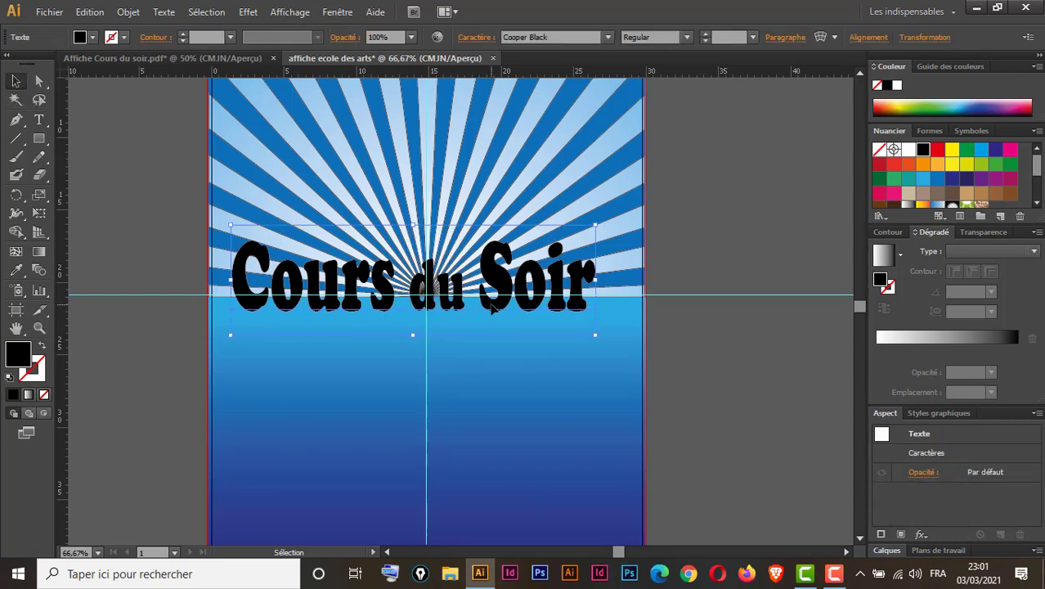
drag(603, 281, 611, 281)
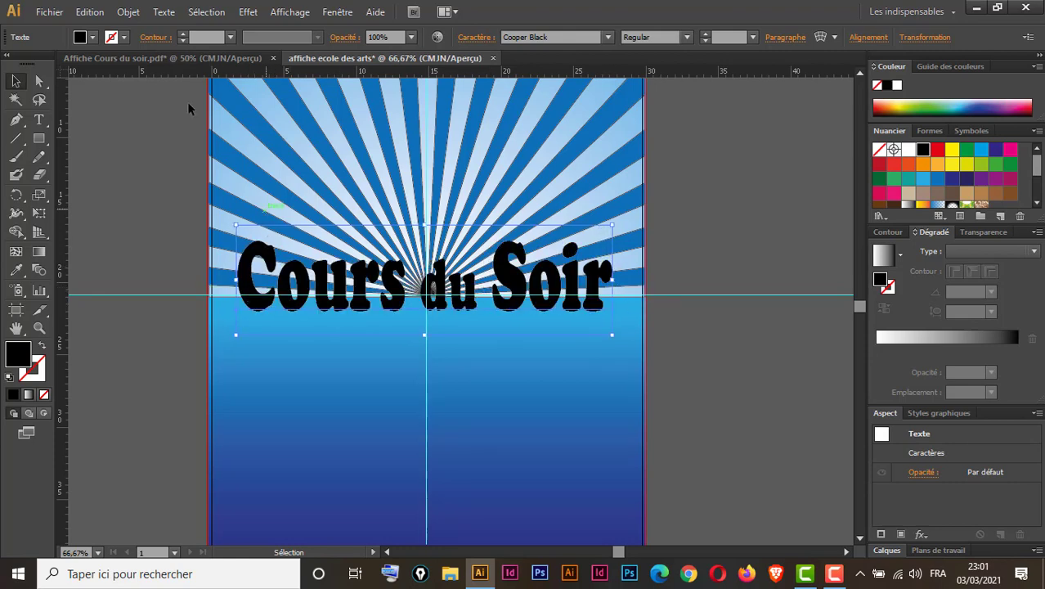
Step: Following the reference poster, stretch the title slightly taller and shift it down over the horizontal guide
click(205, 58)
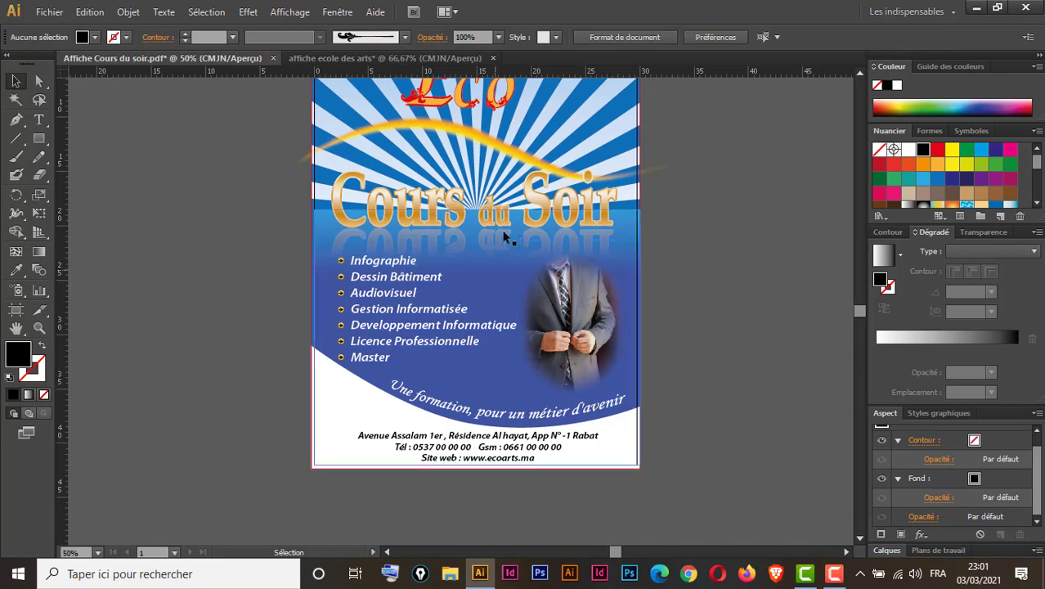
click(395, 58)
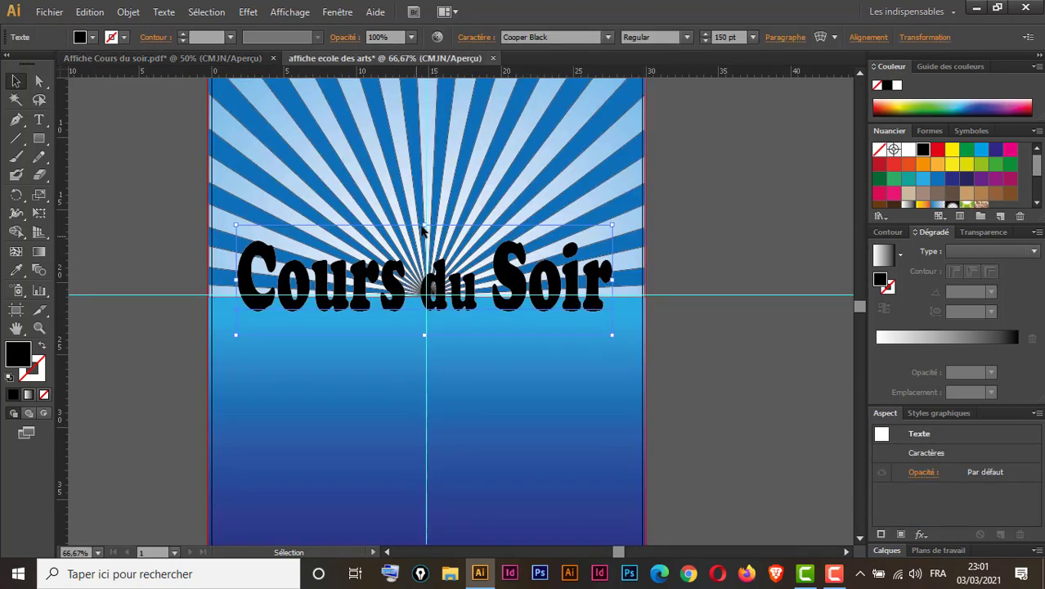
drag(424, 224, 426, 214)
key(Down)
key(Down)
key(Down)
key(Down)
key(Down)
key(Down)
key(Down)
key(Down)
key(Down)
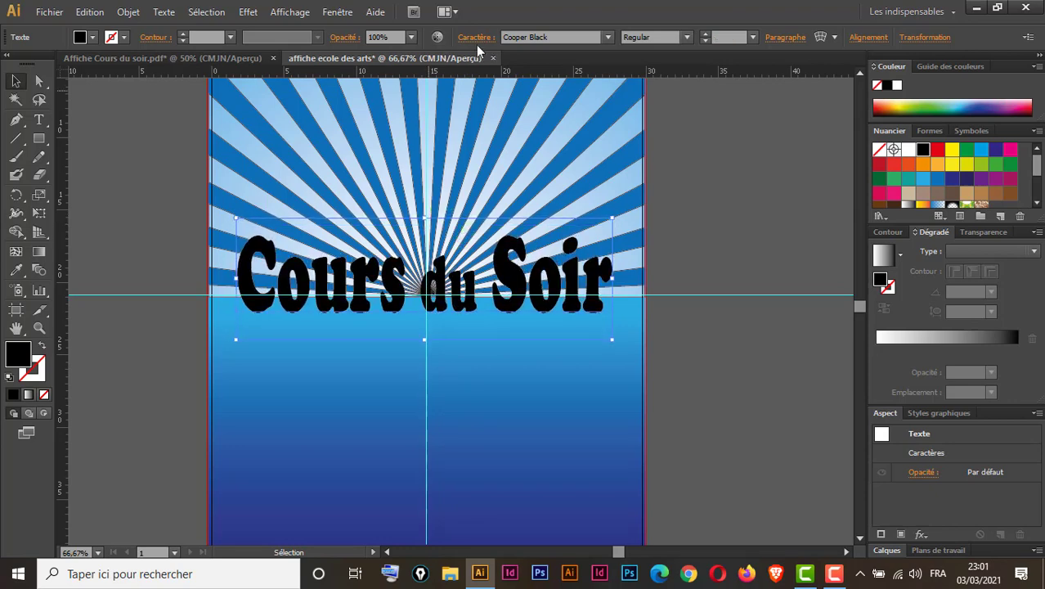
Step: Open the "Effets de texte" graphic style library, enlarge it to show all styles, and apply the gold gradient style to the title
click(335, 13)
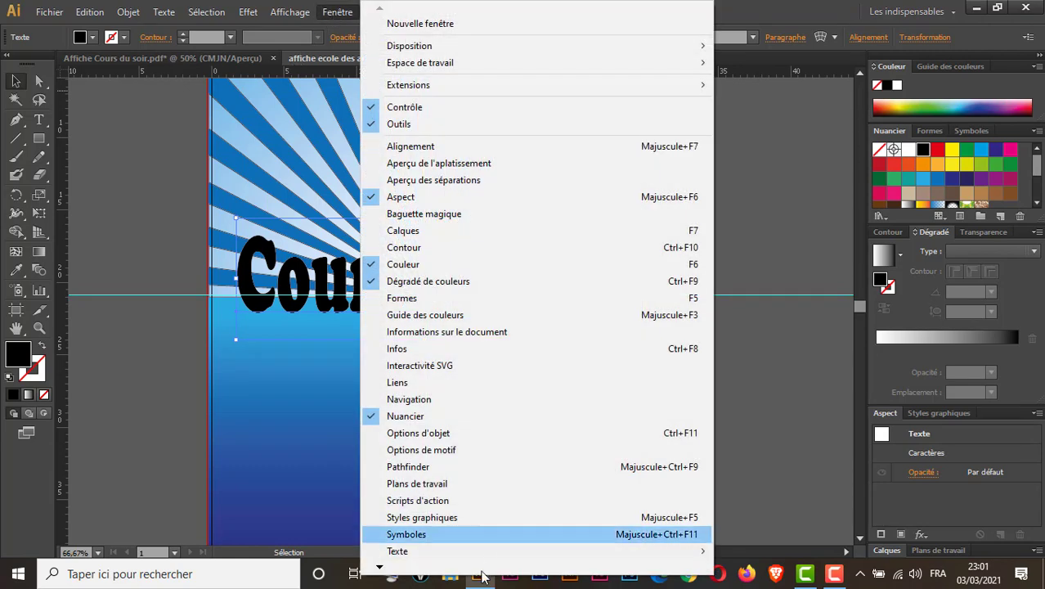
mouse_move(379, 569)
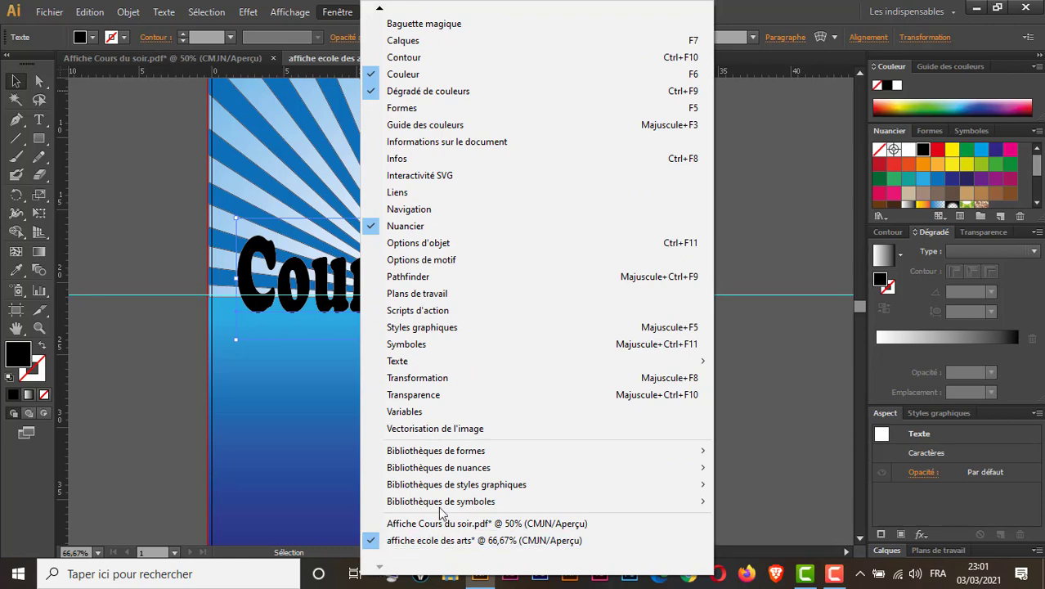
mouse_move(467, 489)
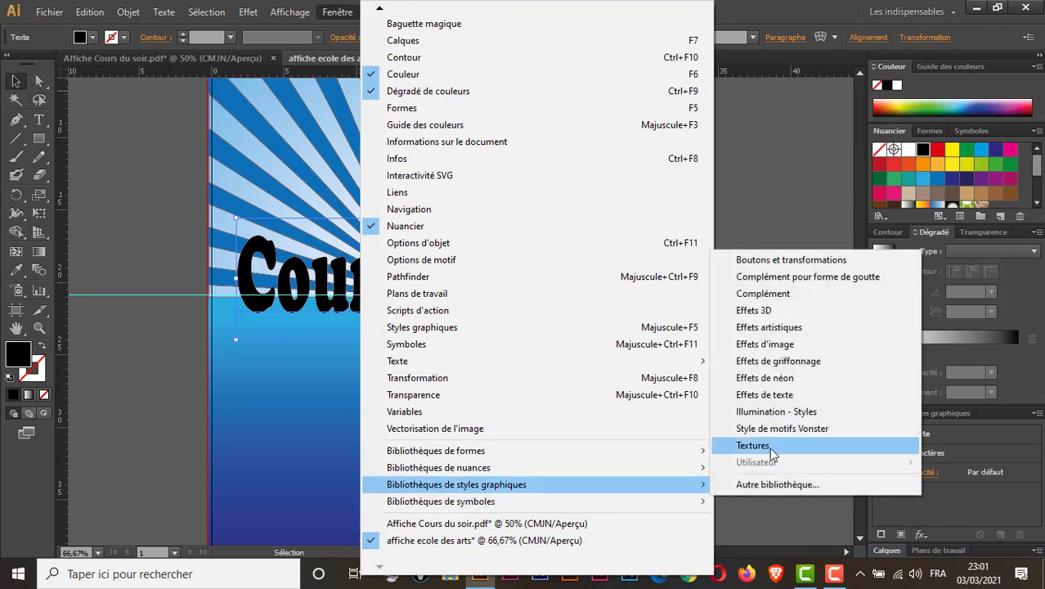
click(790, 401)
drag(567, 238, 736, 123)
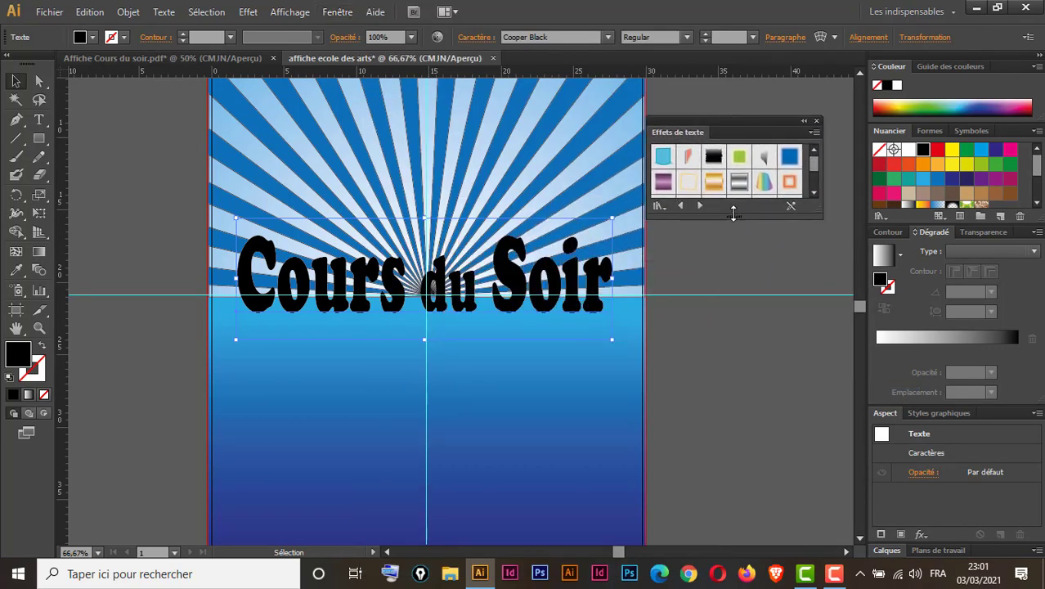
drag(735, 215, 734, 323)
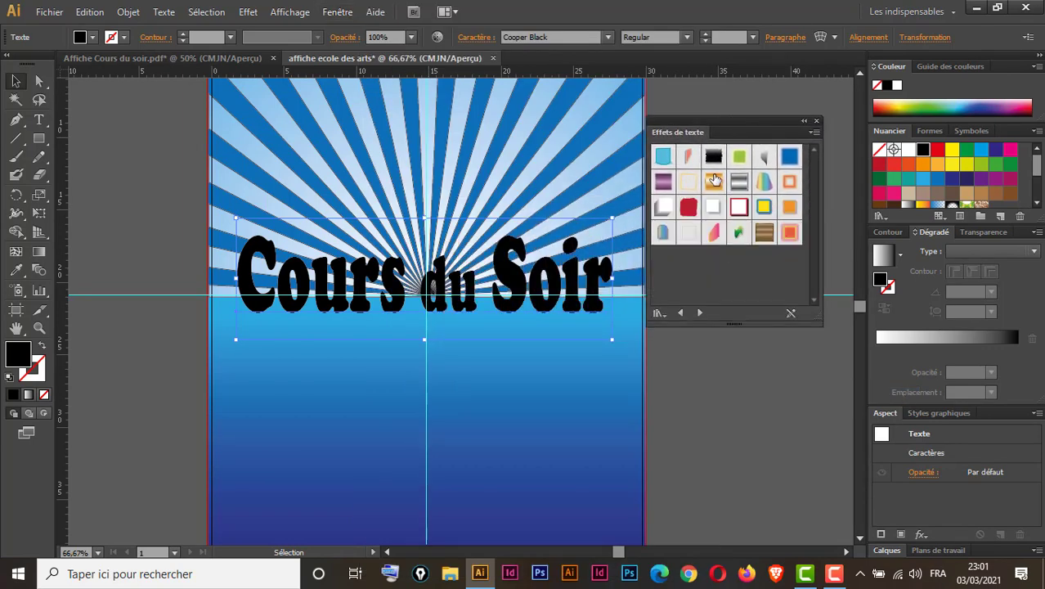
click(713, 182)
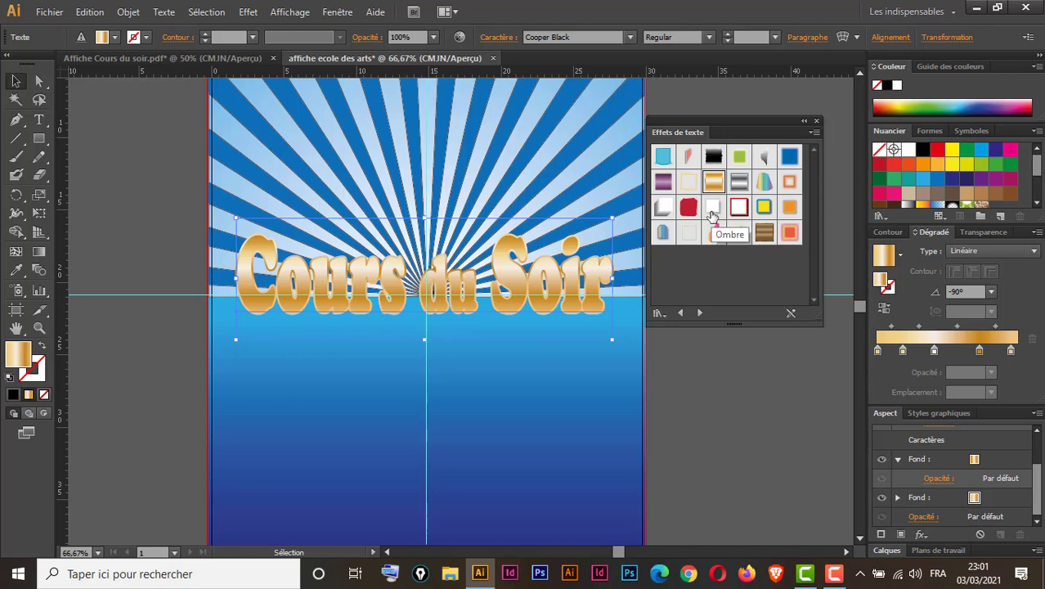
Step: Try the purple text effect on the title, reapply the gold style, and close the text effects library
click(340, 13)
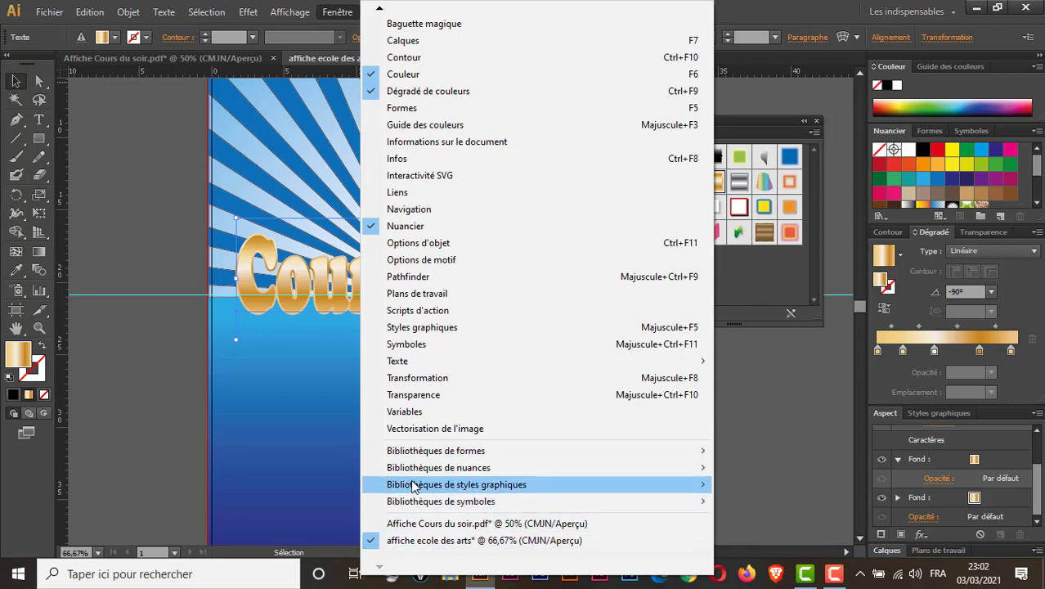
mouse_move(425, 487)
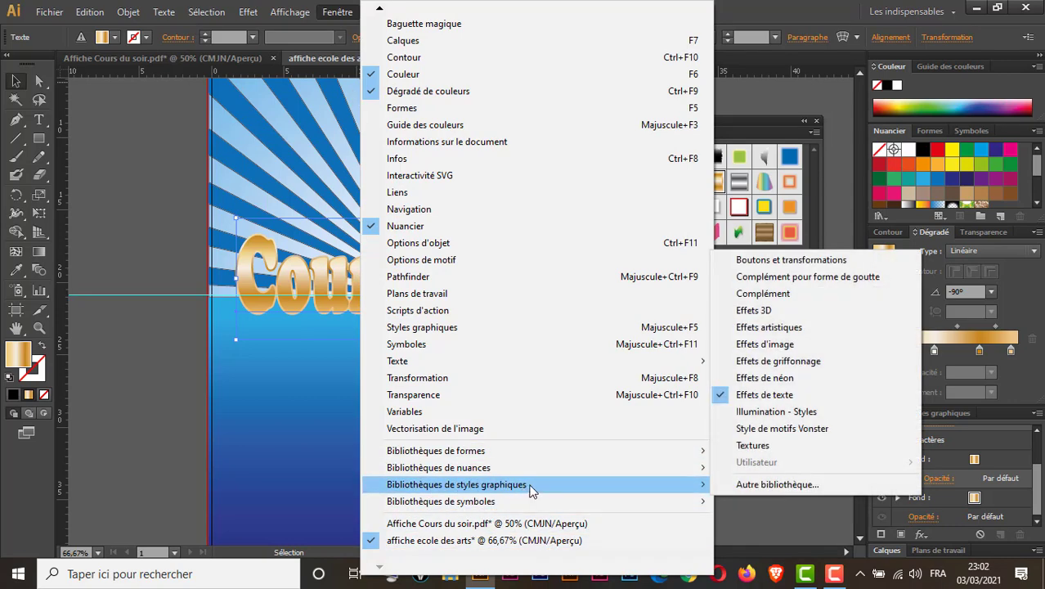
click(757, 119)
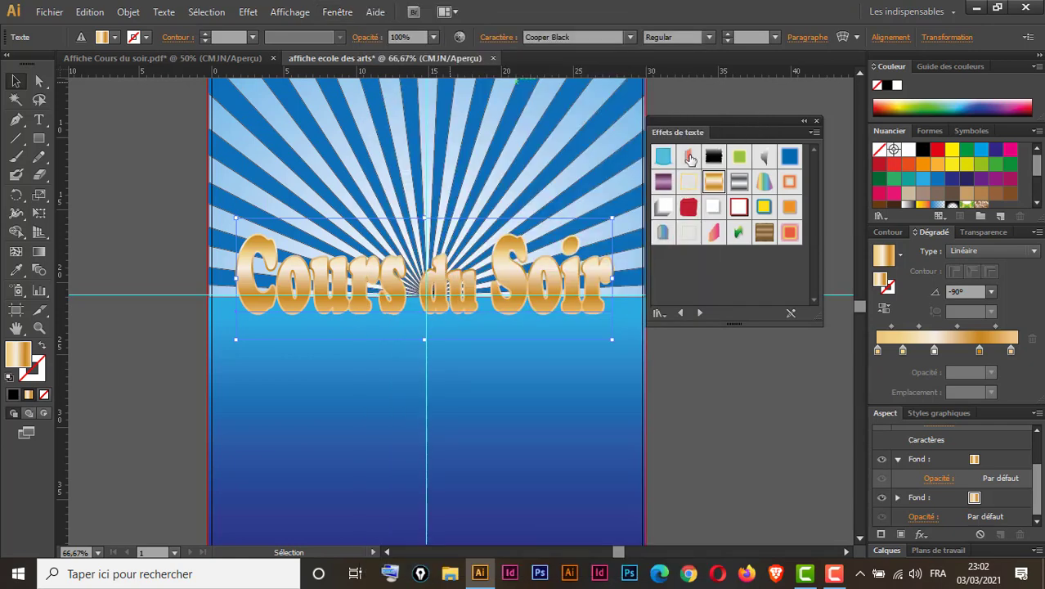
click(664, 181)
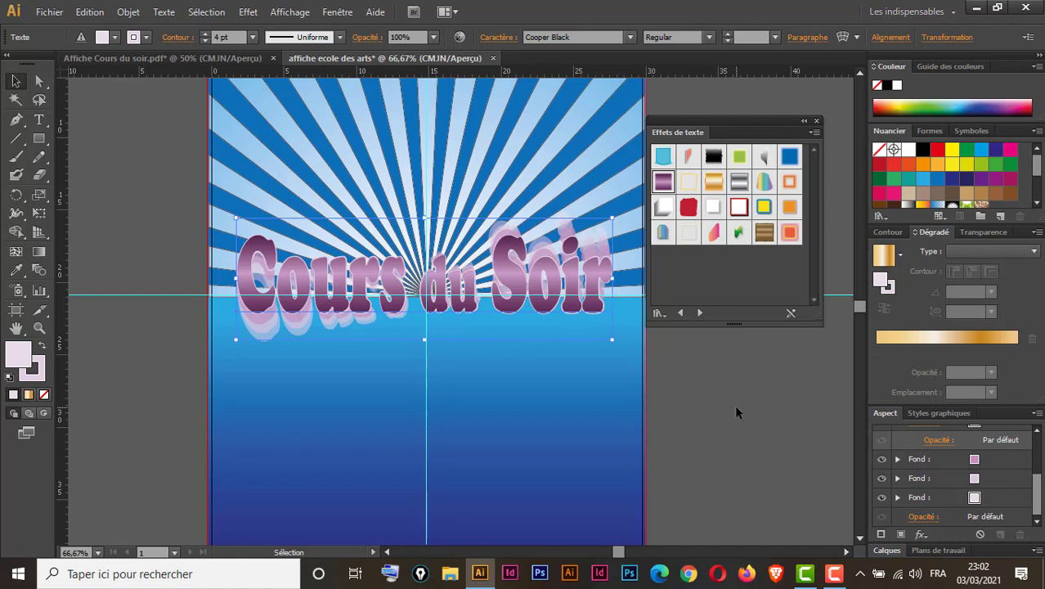
click(716, 186)
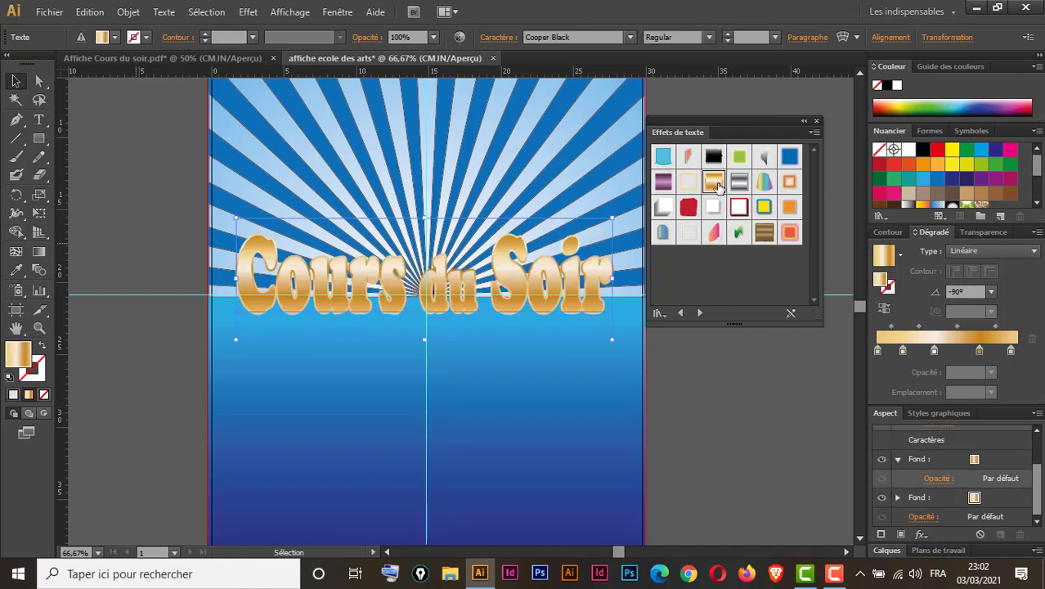
click(816, 121)
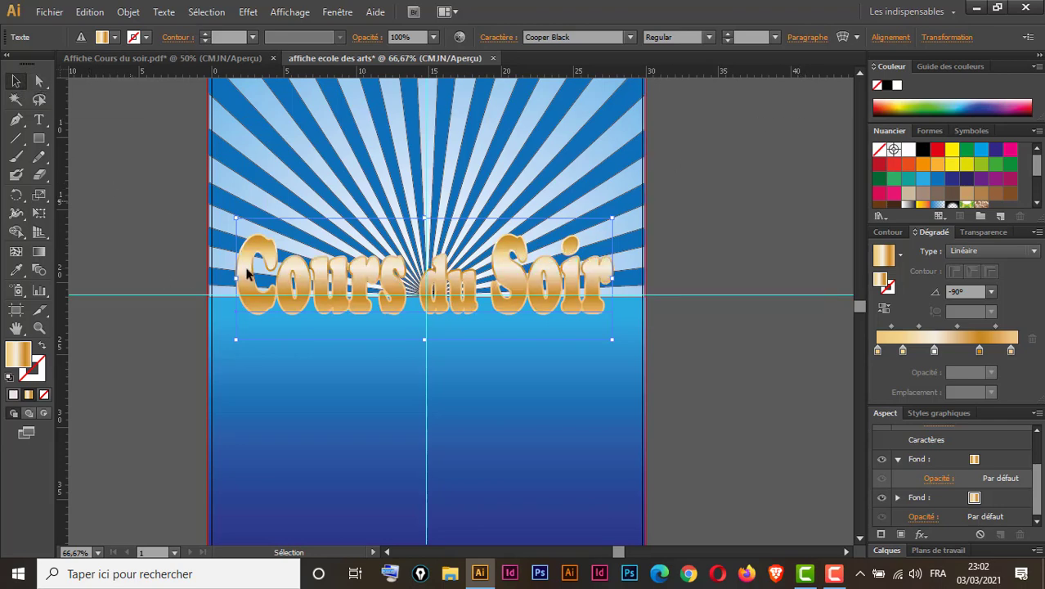
Step: Reflect a copy of the gold title vertically about its base so that the upside-down copy sits directly beneath it
drag(387, 299, 387, 300)
click(708, 313)
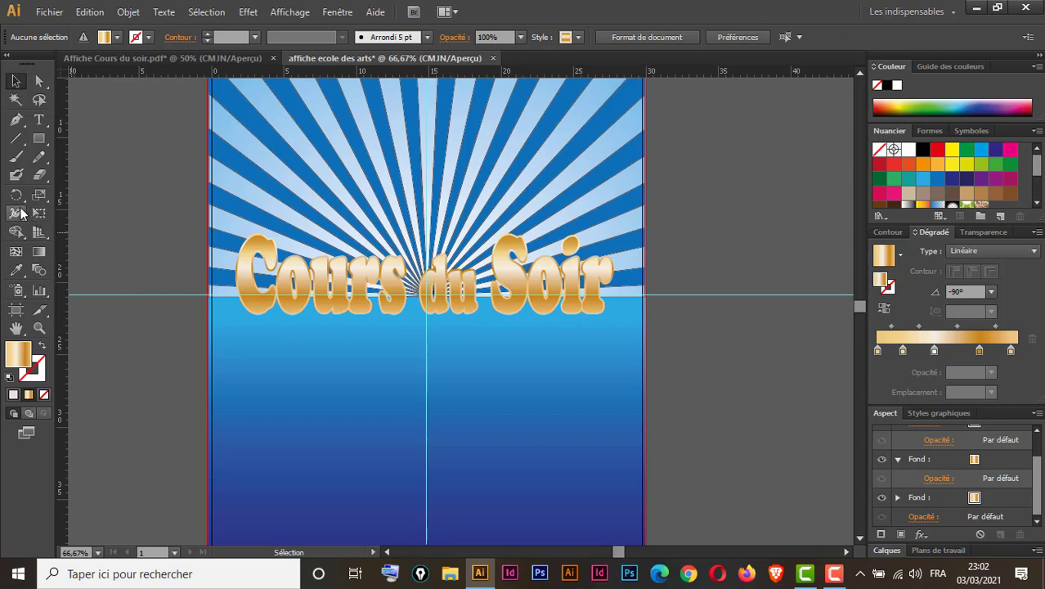
drag(16, 195, 86, 212)
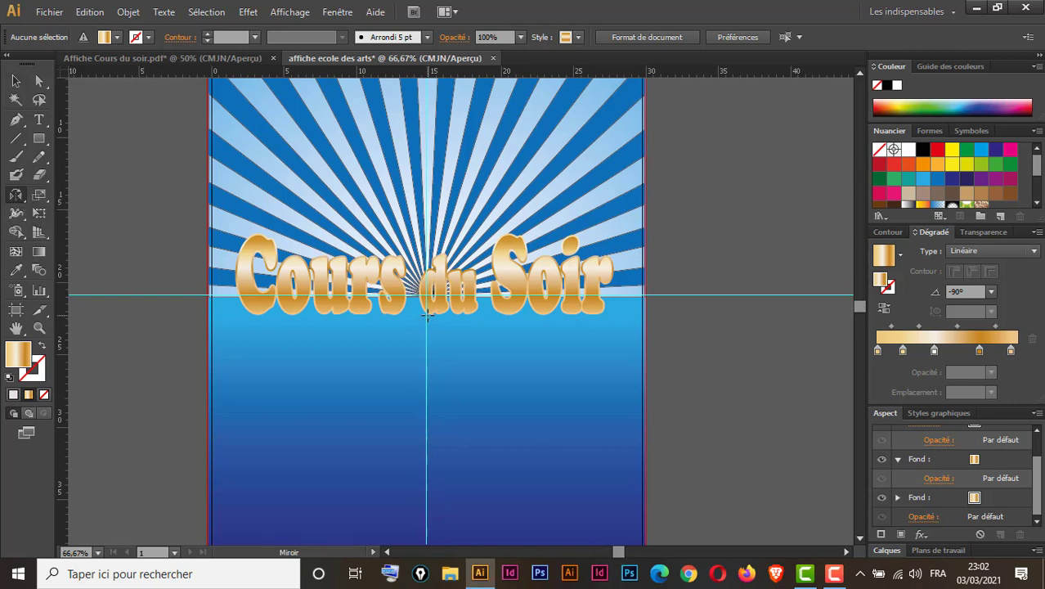
key(v)
click(427, 313)
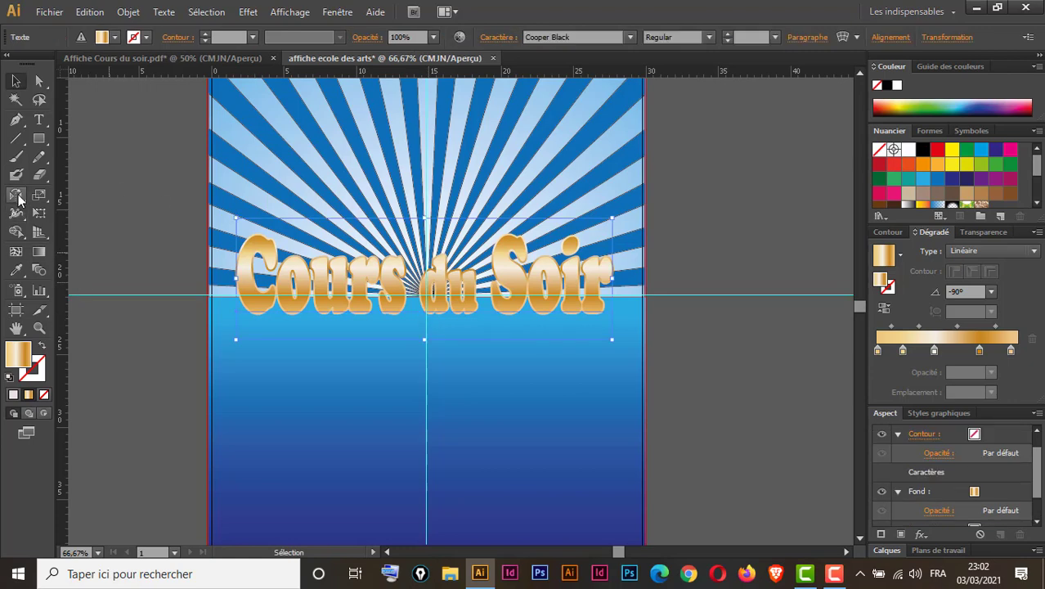
click(16, 196)
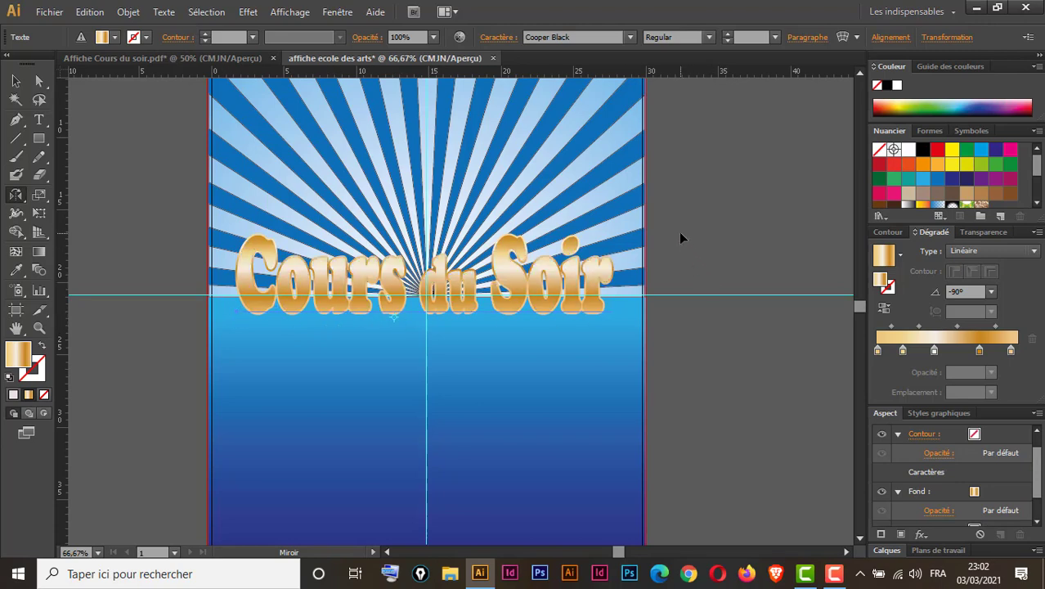
drag(680, 235, 696, 406)
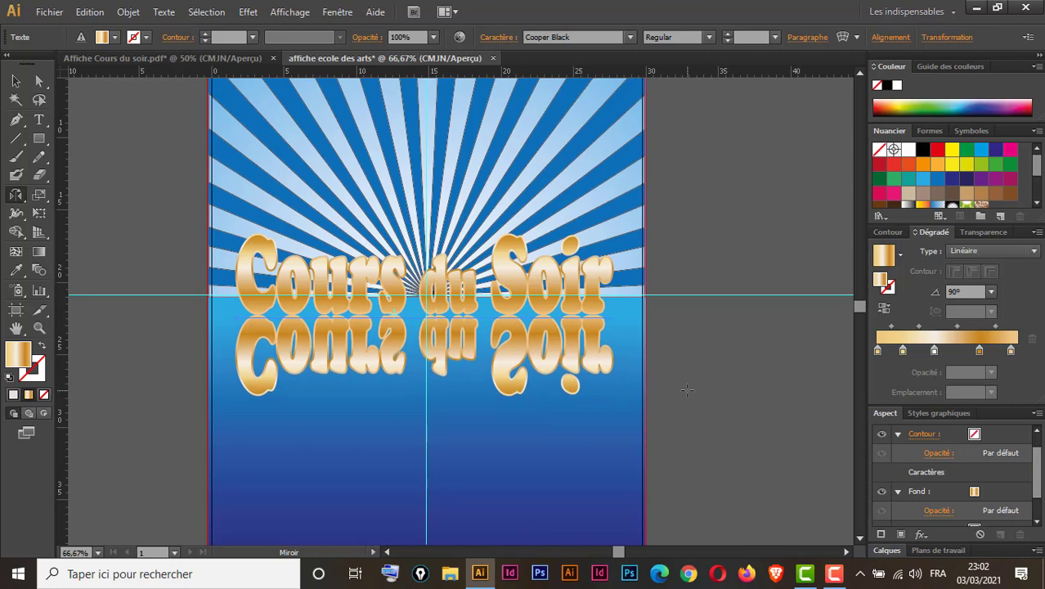
key(v)
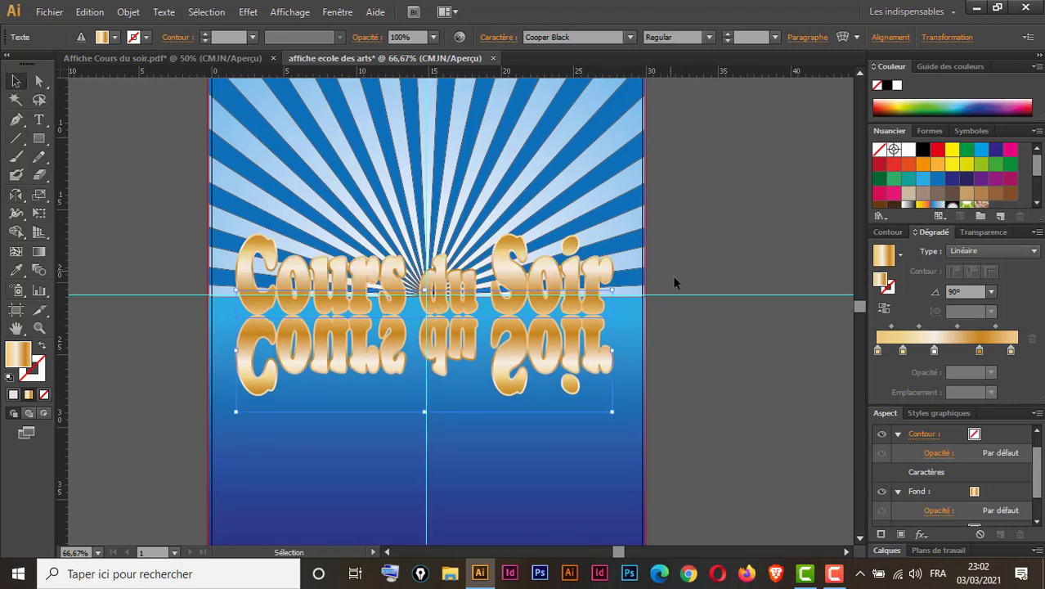
Step: Draw a rectangle with the default white fill and black stroke that completely covers the upside-down title copy
scroll(673, 275, down, 3)
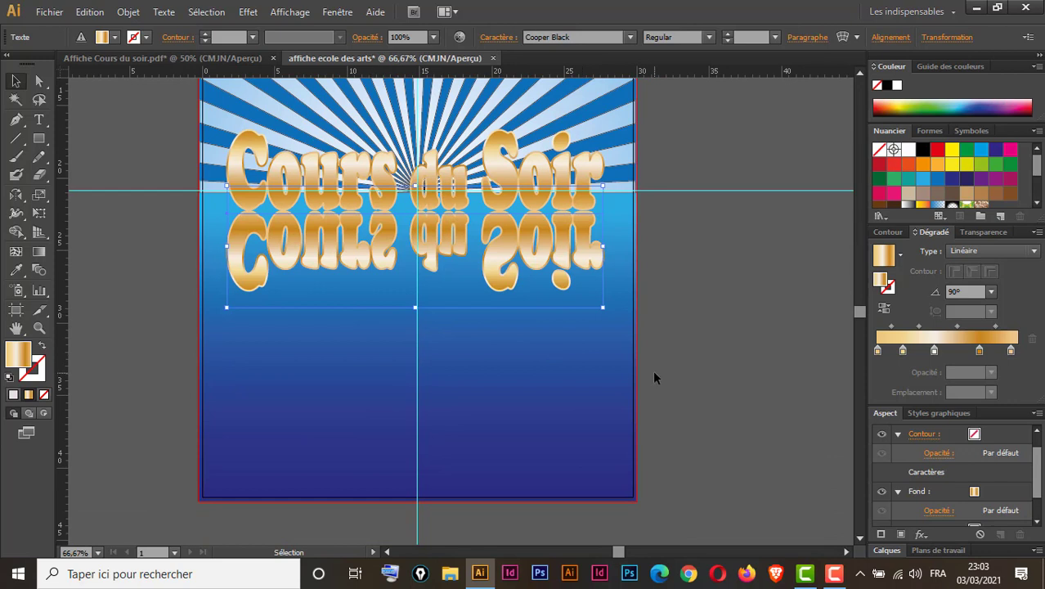
click(39, 138)
click(16, 81)
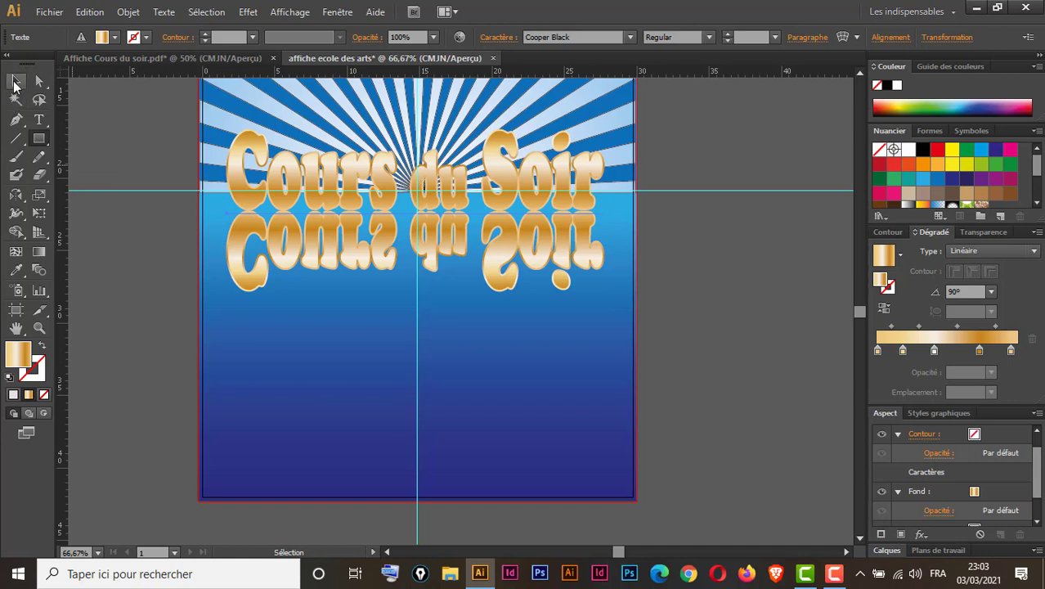
click(131, 364)
click(9, 377)
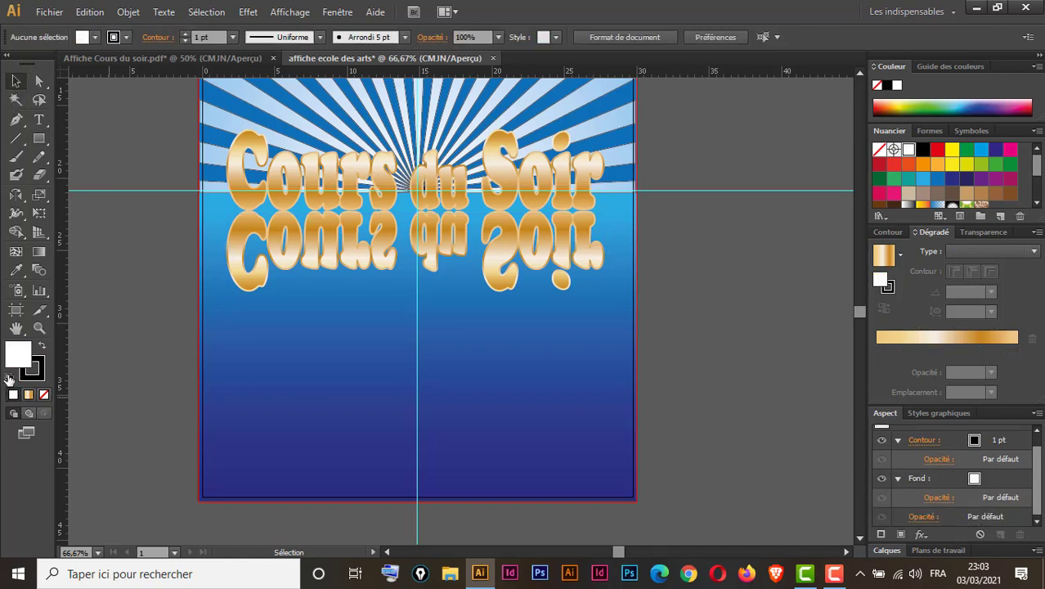
click(39, 141)
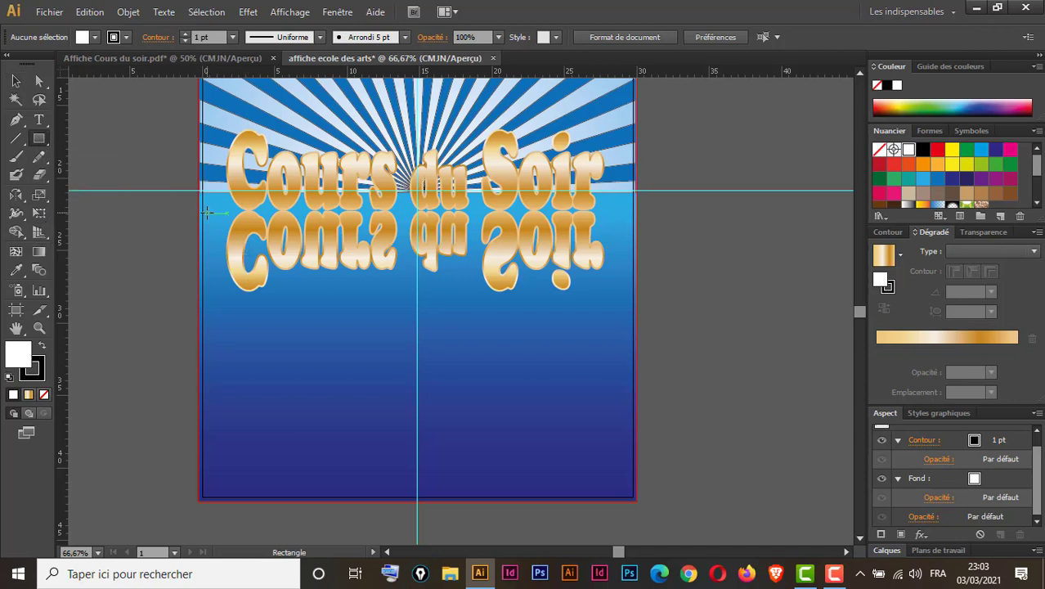
drag(208, 212, 617, 328)
key(v)
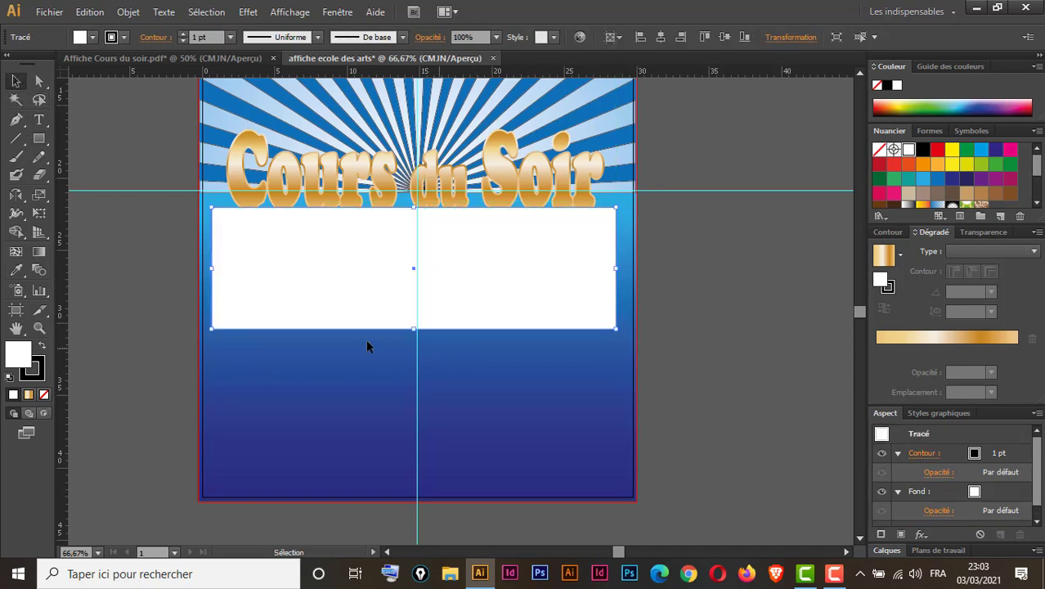
Step: Fill the rectangle with the white-to-black linear gradient swatch and remove its stroke
click(1036, 203)
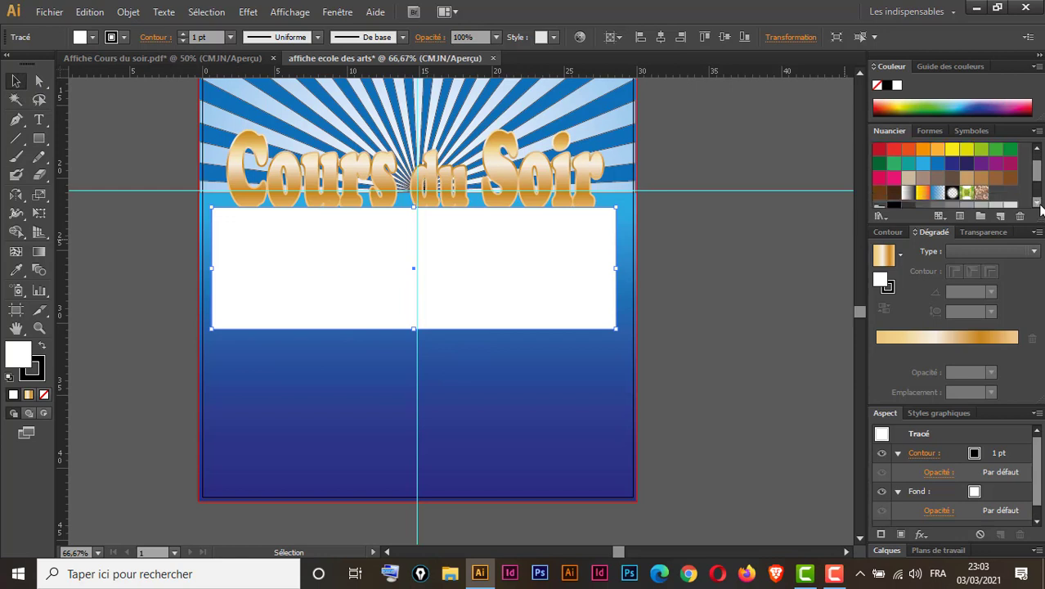
click(1036, 203)
click(909, 178)
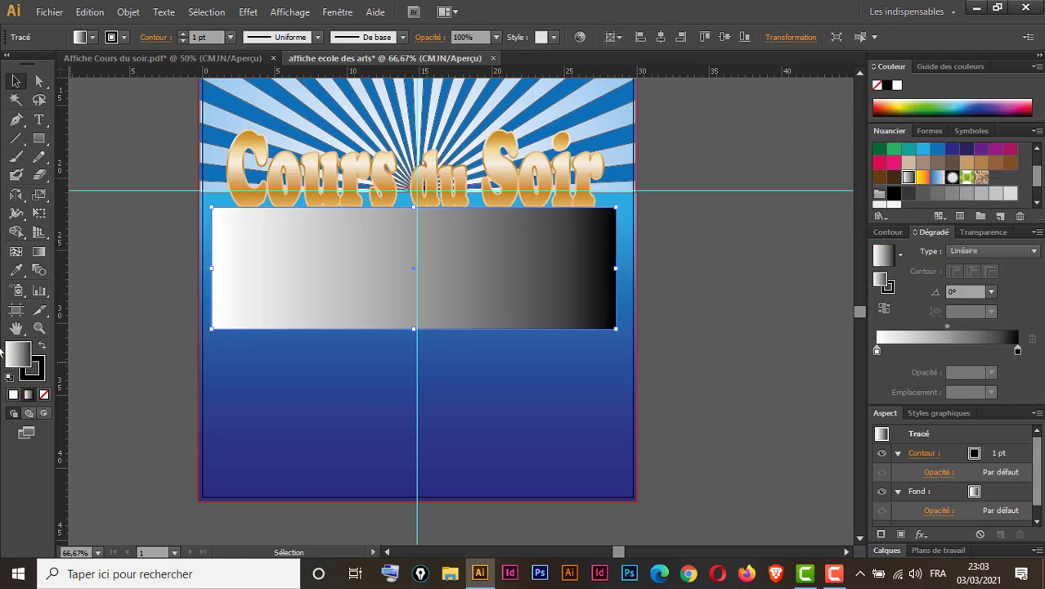
click(26, 374)
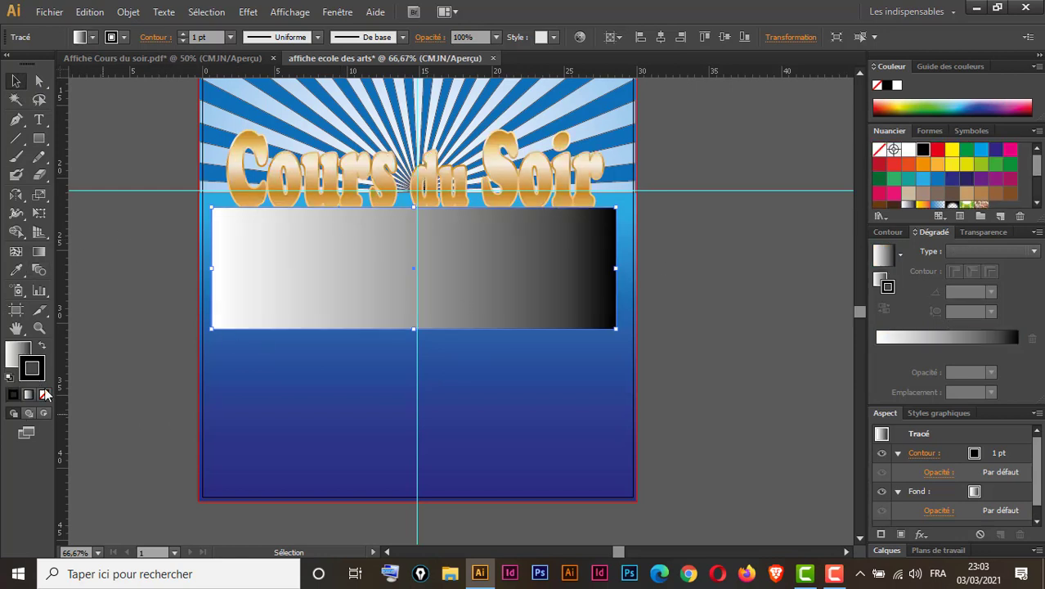
click(44, 394)
click(22, 355)
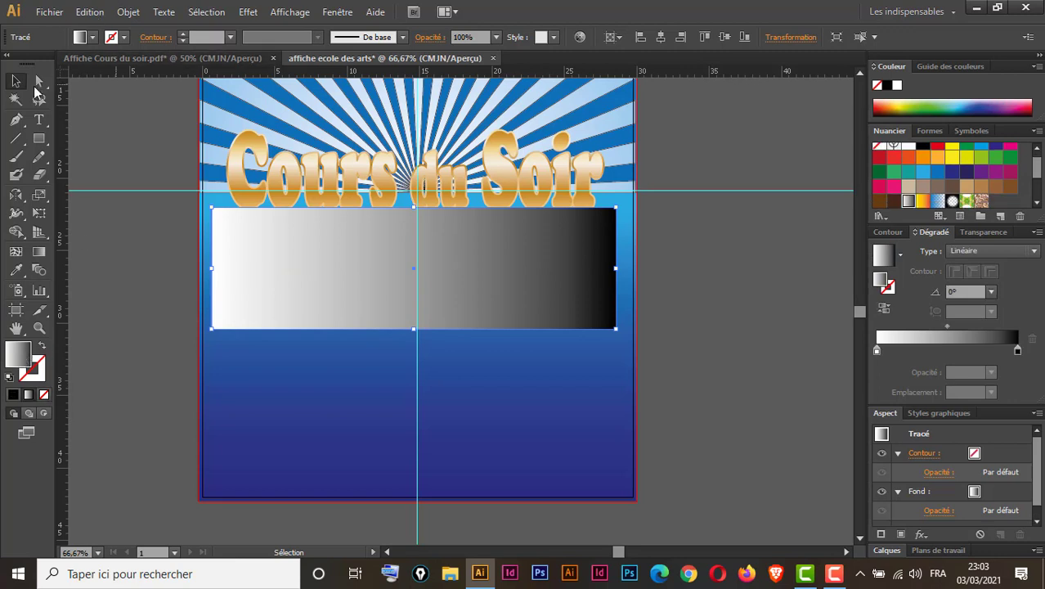
Step: Select the gradient rectangle together with the upside-down title and create an opacity mask from them
drag(665, 273, 435, 316)
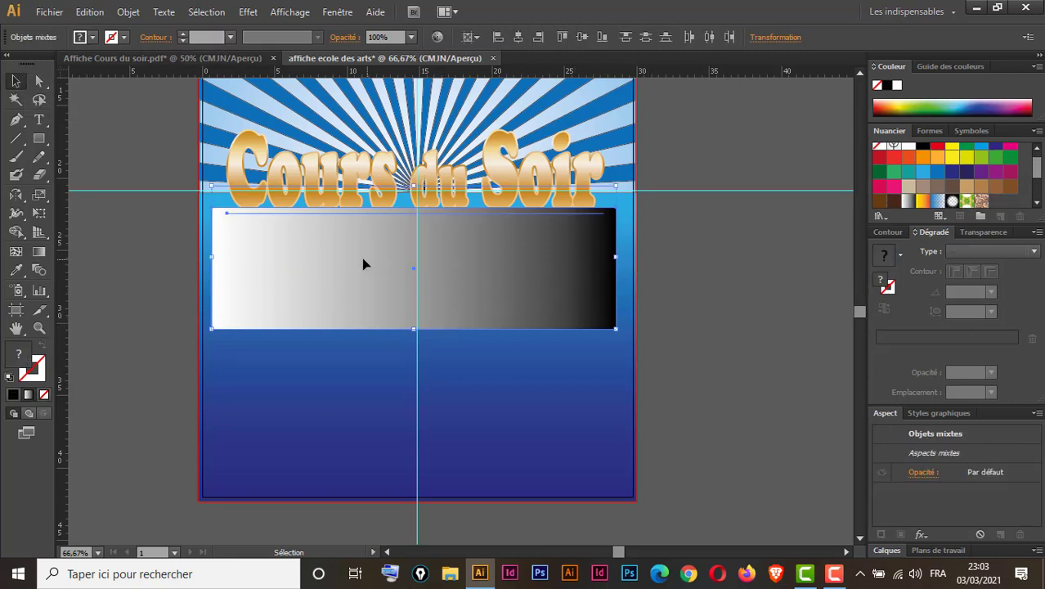
click(990, 232)
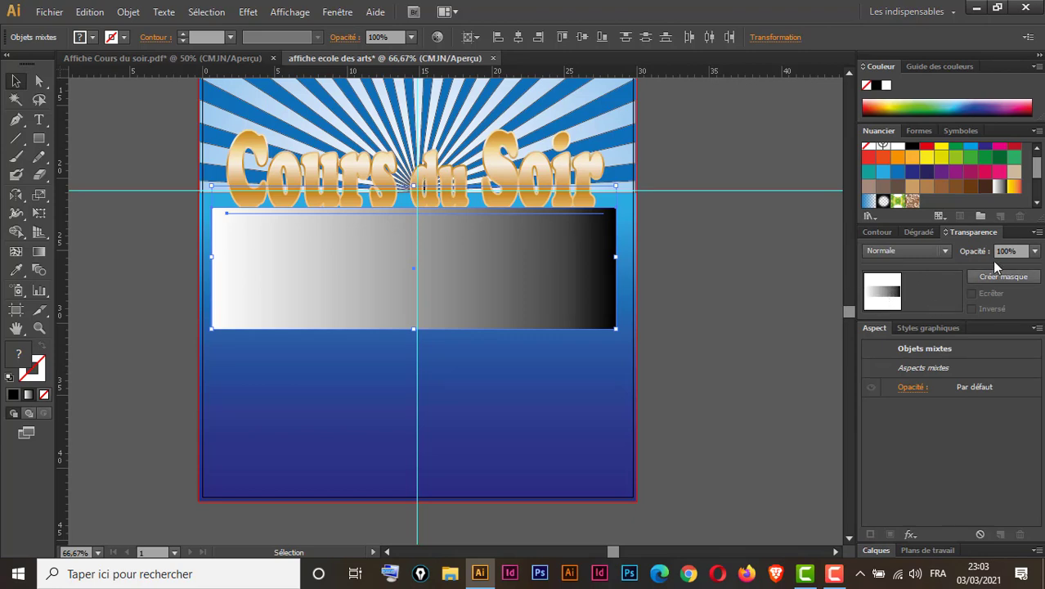
click(1036, 234)
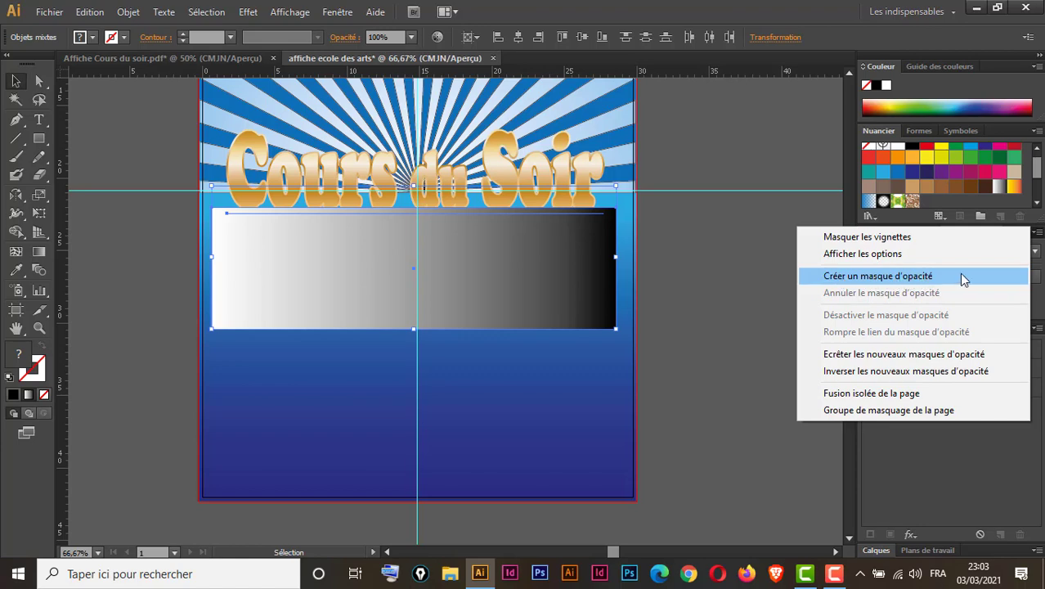
click(915, 280)
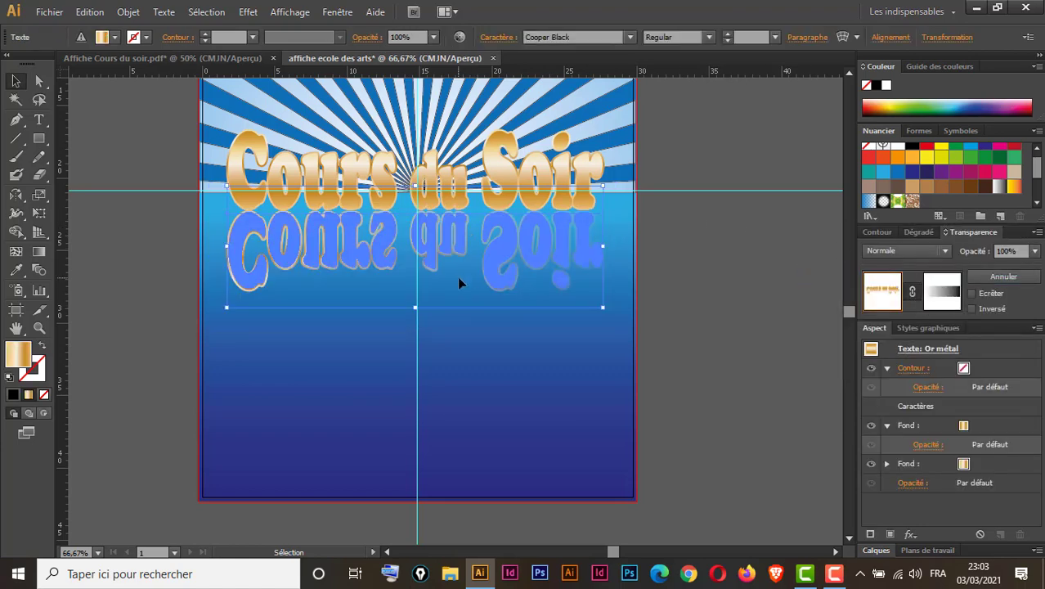
Step: Redraw the opacity mask's gradient vertically so the reflection fades out just below the title, and return to editing the artwork
click(944, 292)
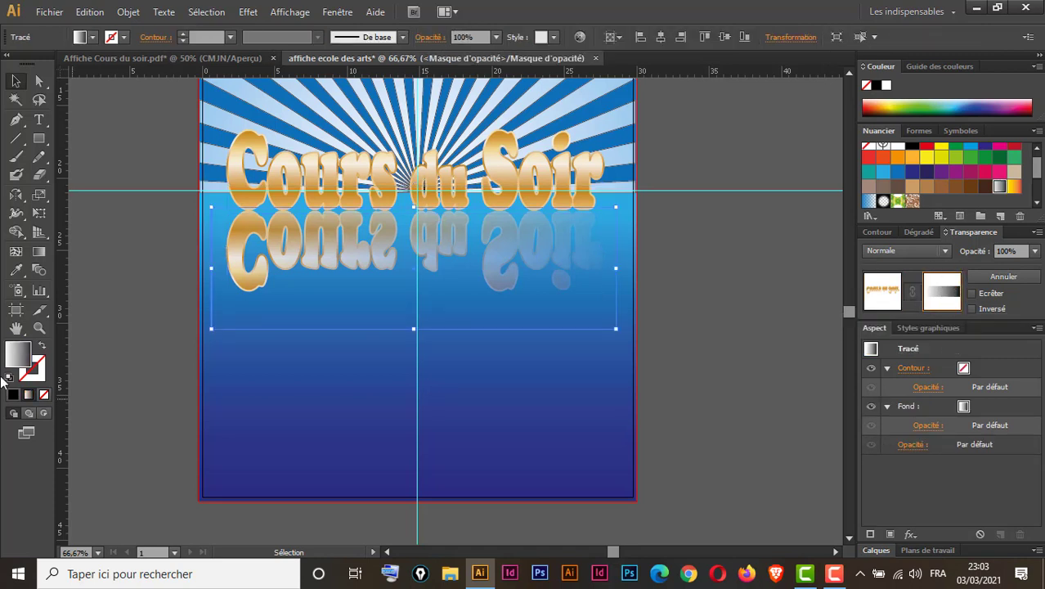
click(39, 251)
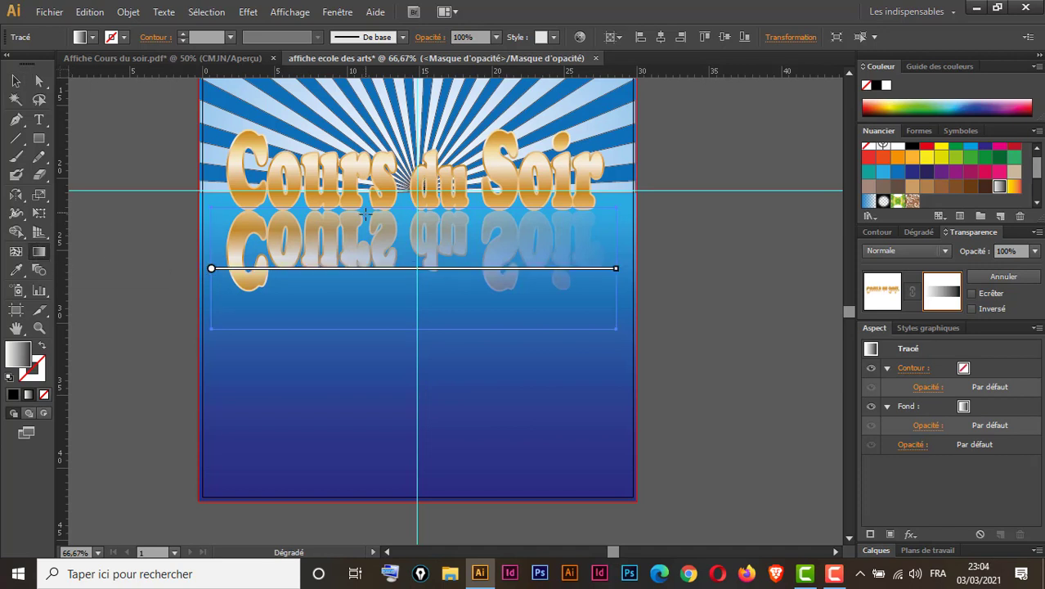
drag(415, 198, 415, 243)
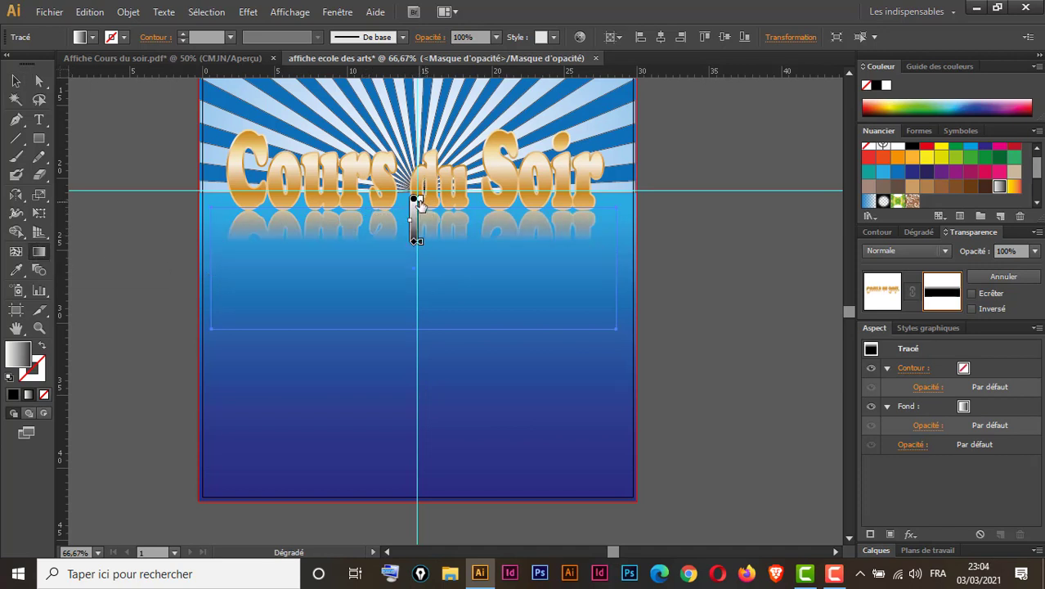
mouse_move(427, 188)
mouse_down()
mouse_move(427, 210)
mouse_move(436, 180)
mouse_move(437, 258)
mouse_up()
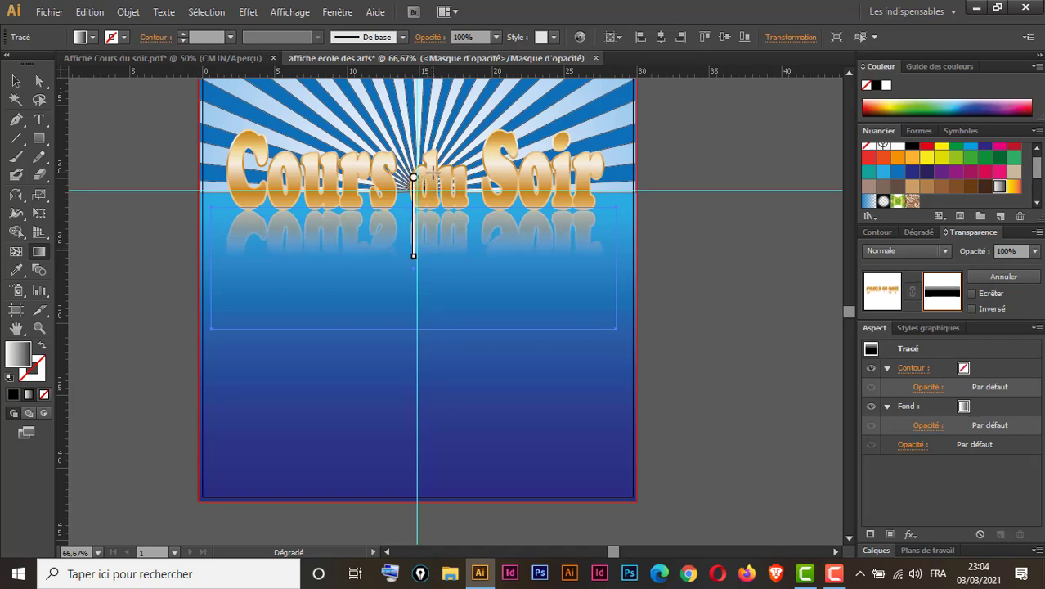
drag(432, 172, 432, 243)
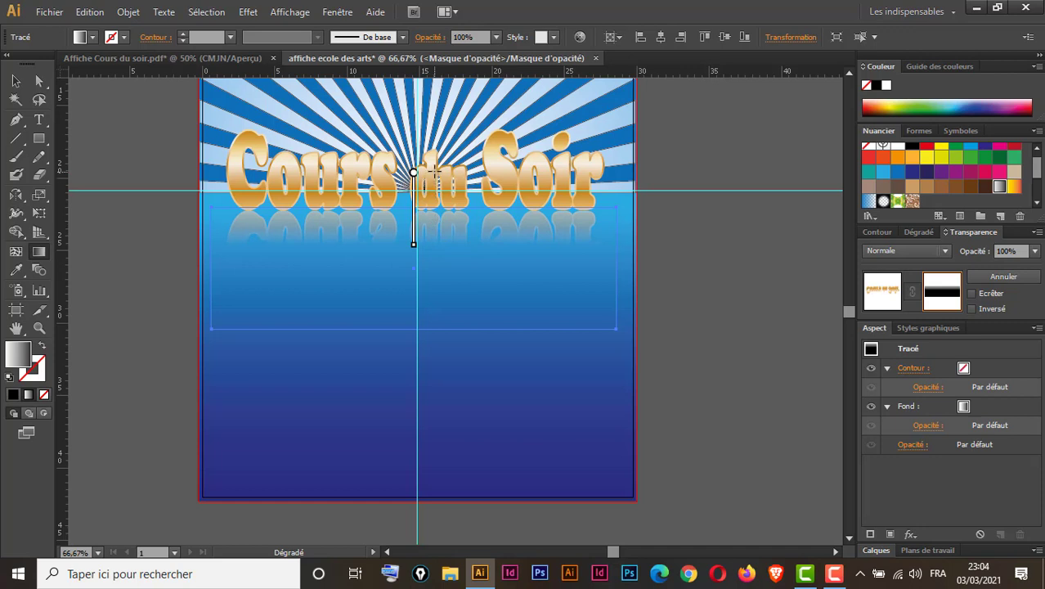
drag(434, 170, 429, 233)
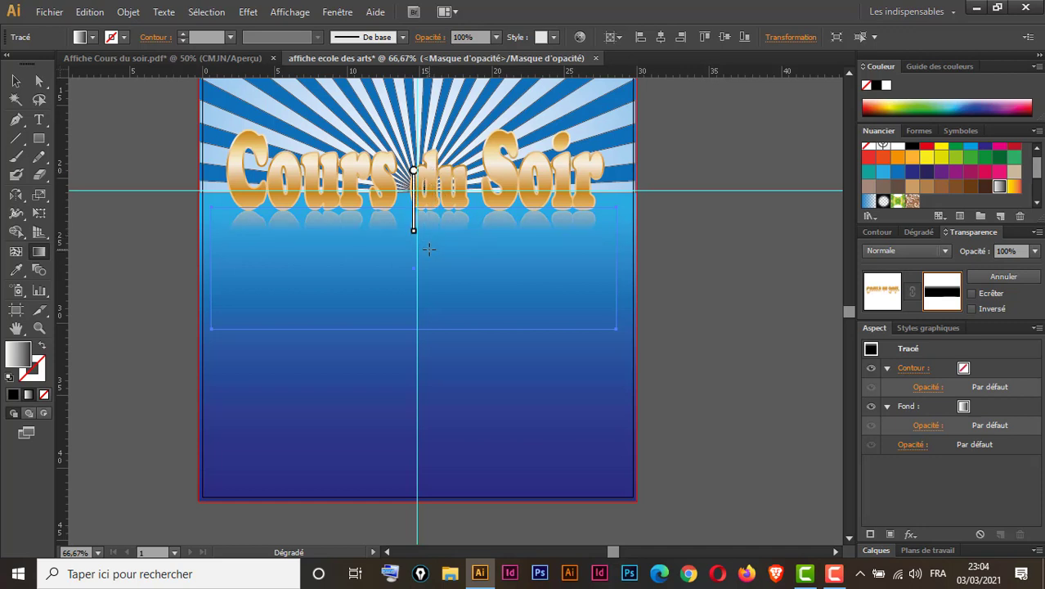
mouse_move(416, 205)
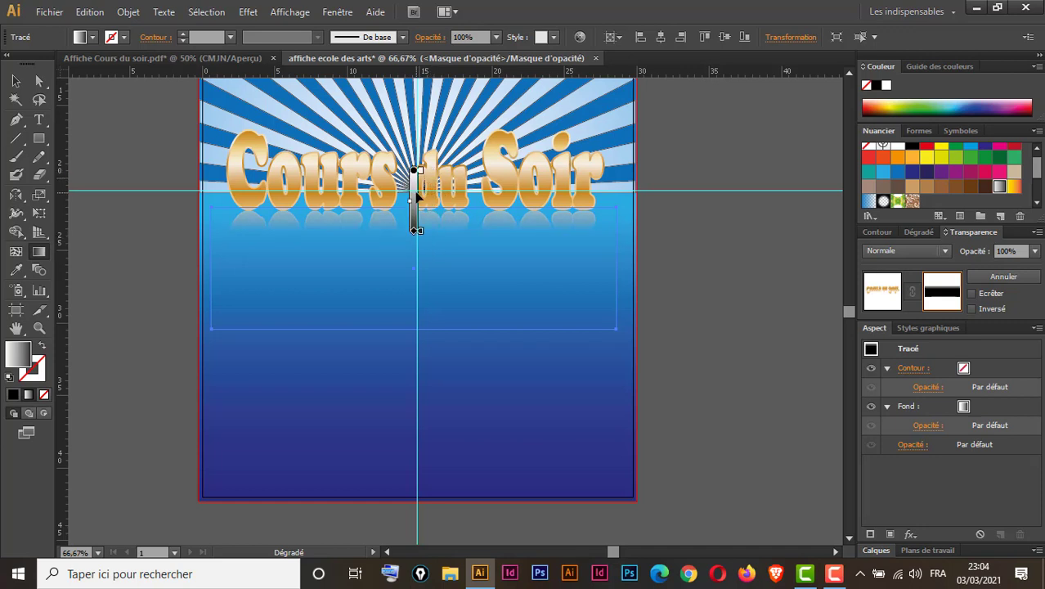
drag(414, 178, 414, 241)
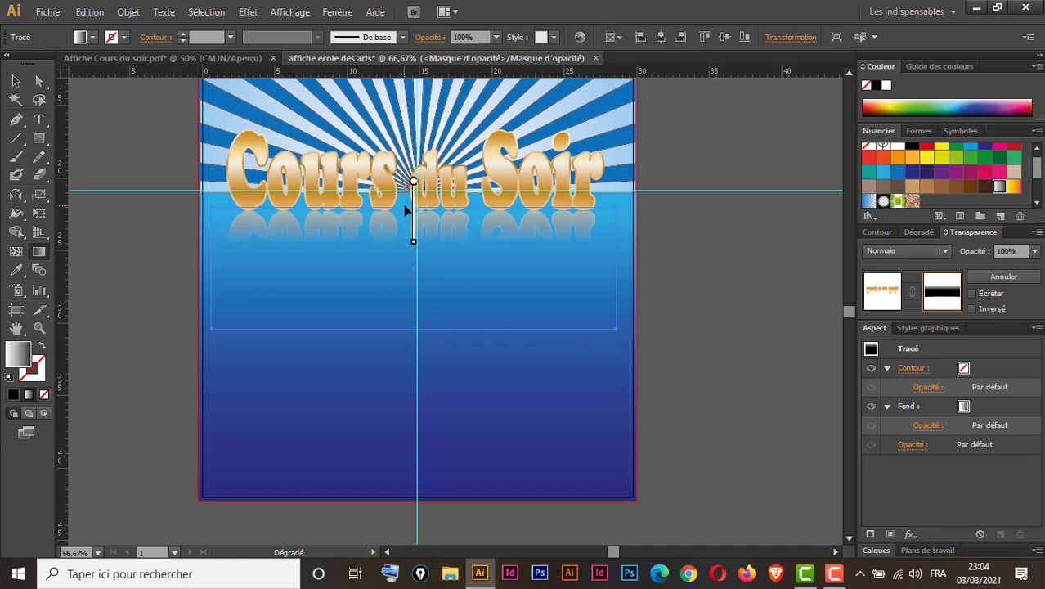
mouse_move(412, 209)
key(v)
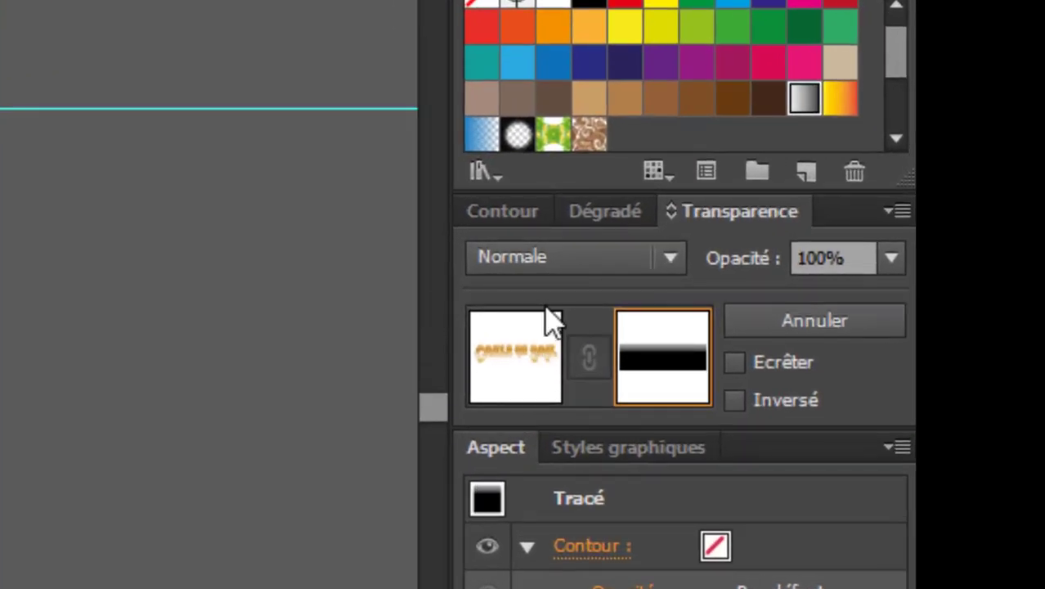
click(514, 375)
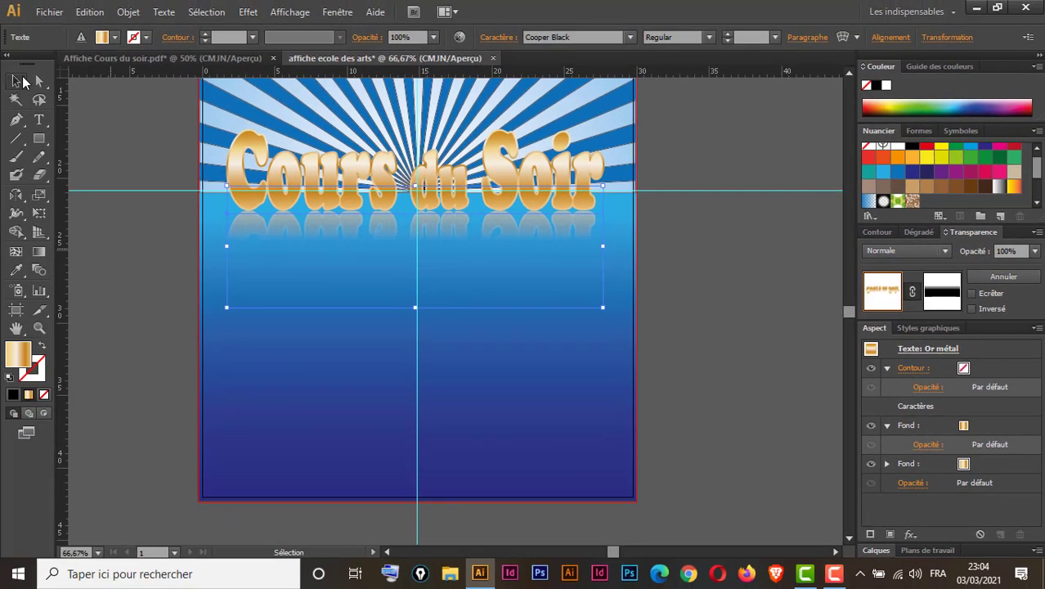
Step: Select the gold title and its faded reflection and lock both
click(20, 81)
drag(505, 244, 422, 259)
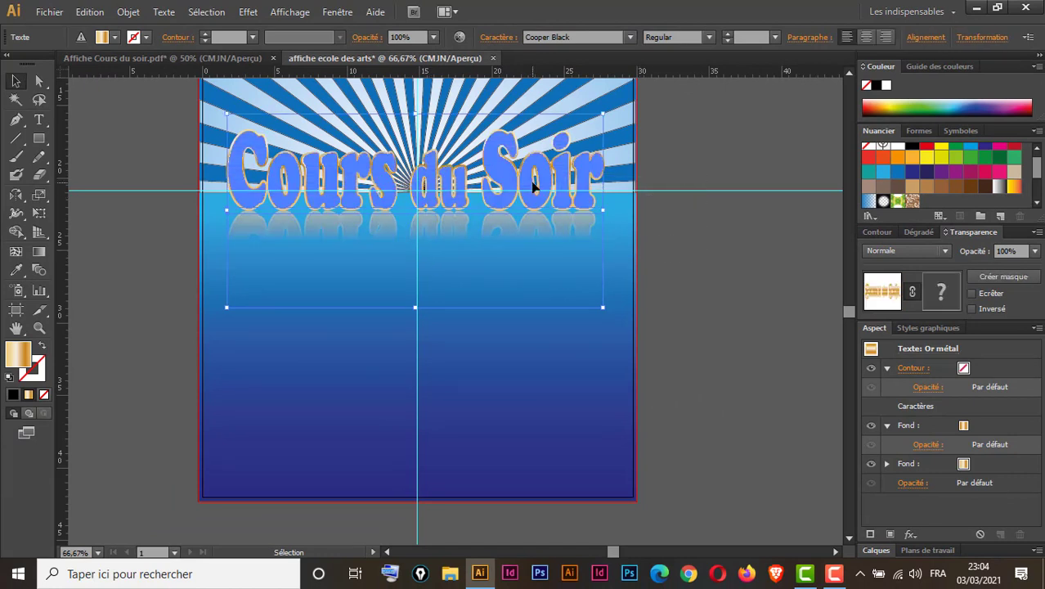
key(ctrl+2)
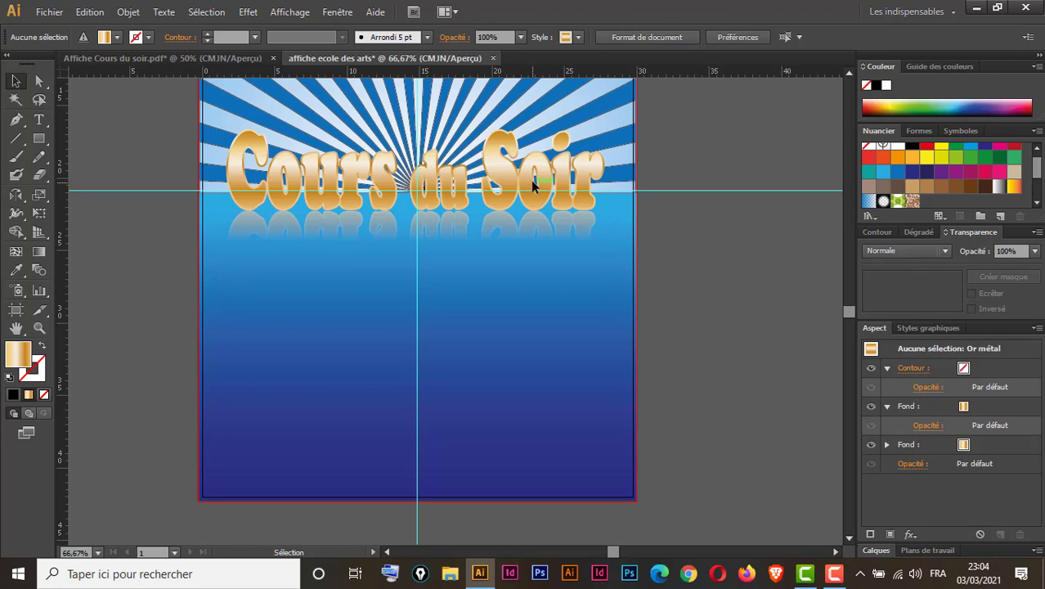
Step: Following the reference poster, draw an open wavy path above the title, extending past both page sides, with no fill and a 1 pt black stroke
drag(566, 228, 598, 340)
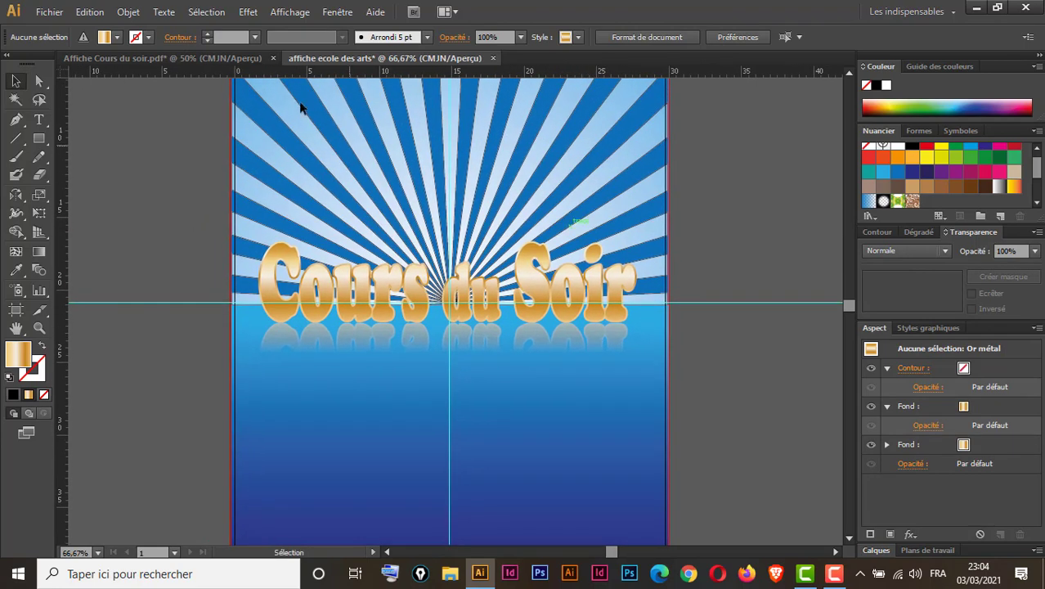
click(201, 55)
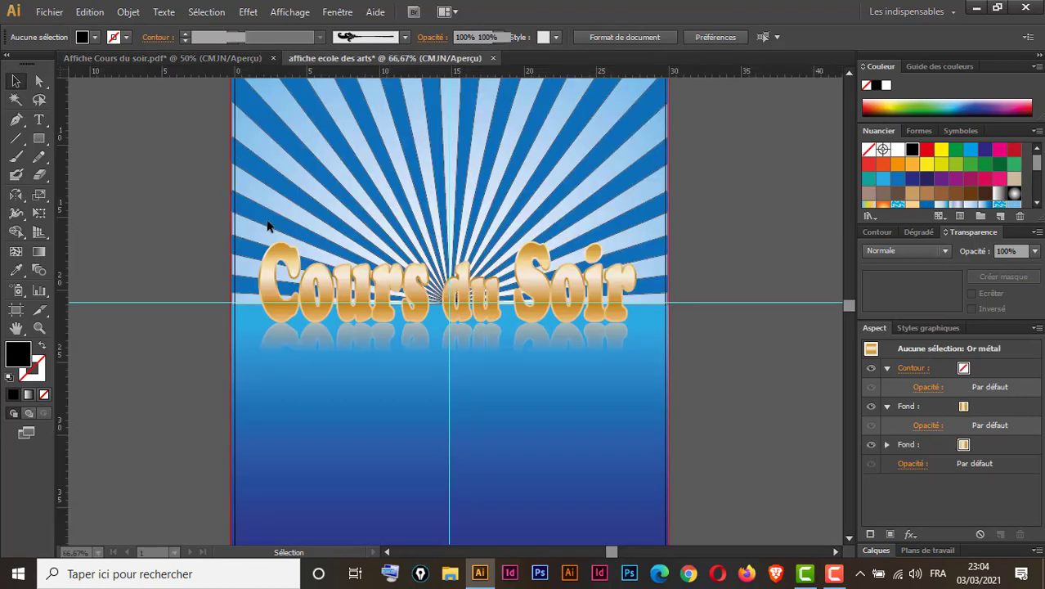
click(384, 58)
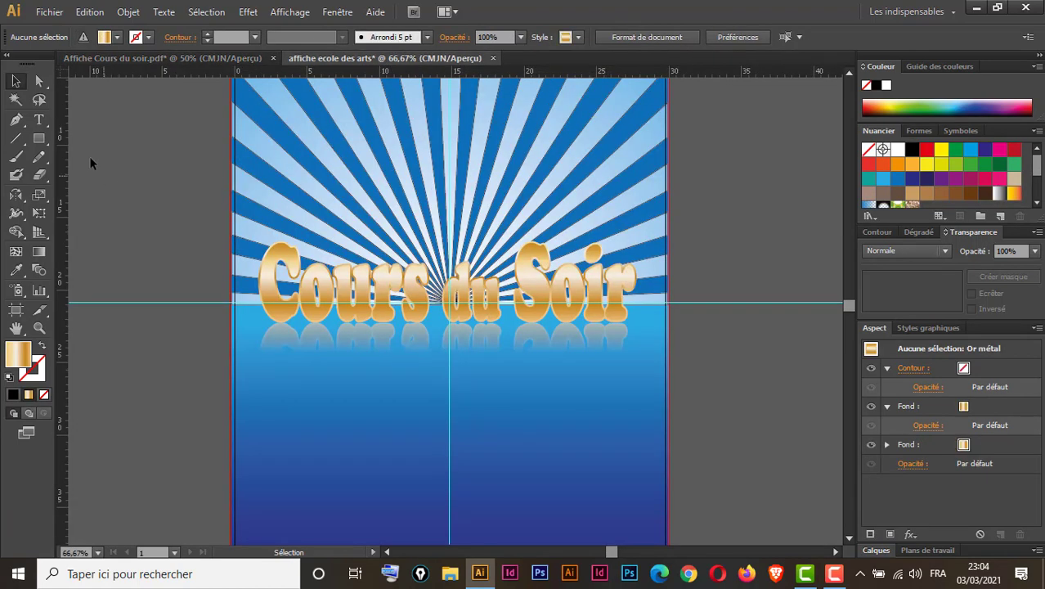
click(15, 119)
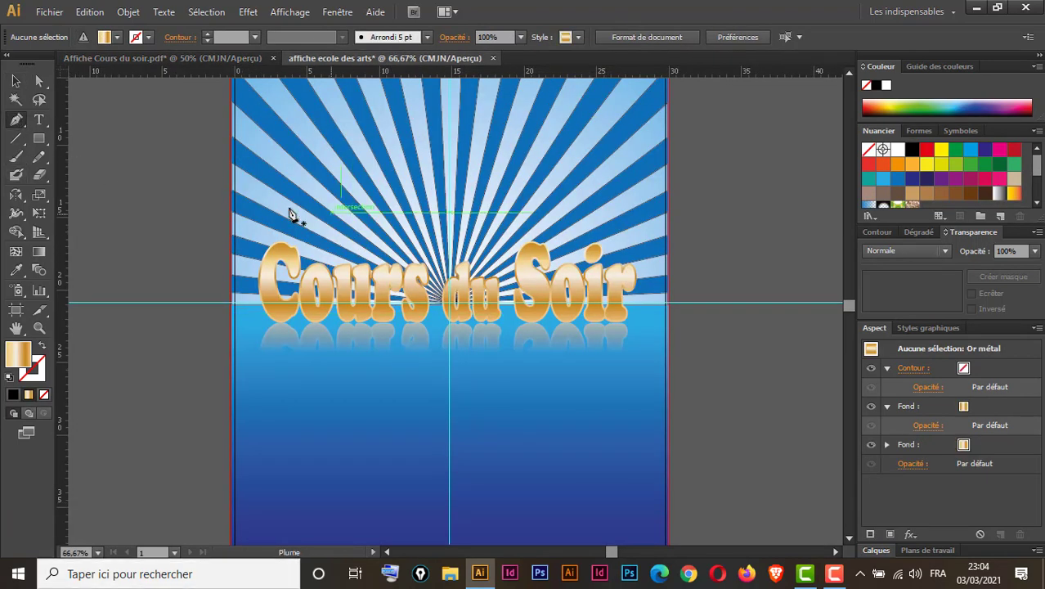
click(203, 256)
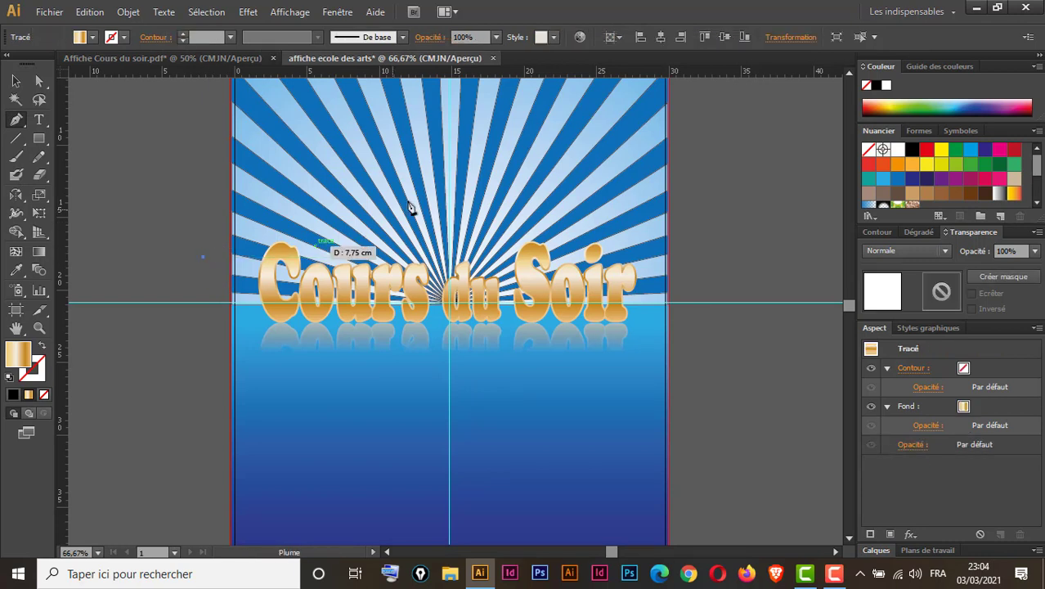
drag(448, 198, 547, 245)
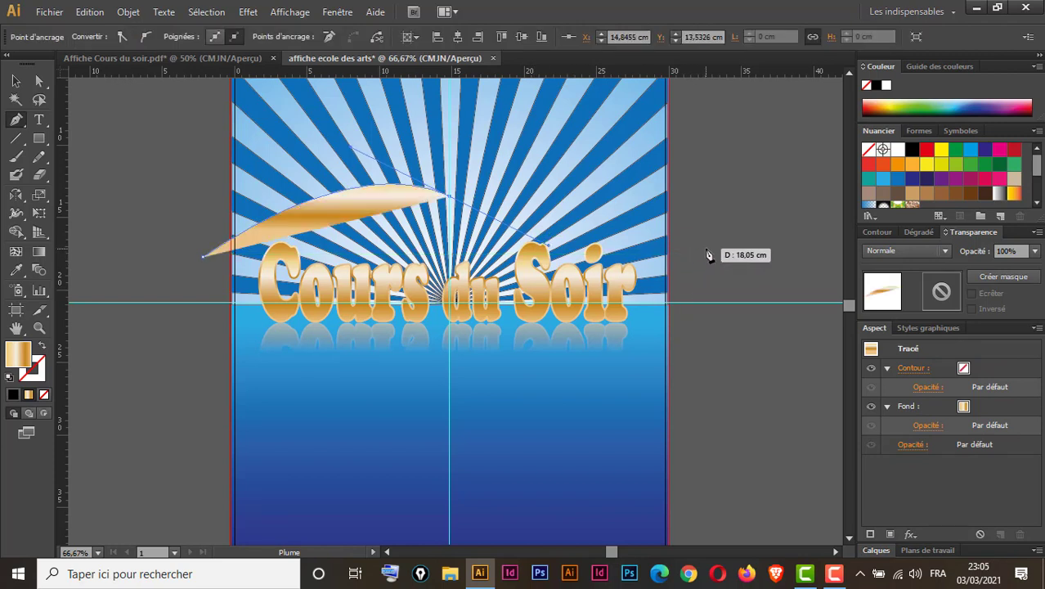
click(10, 377)
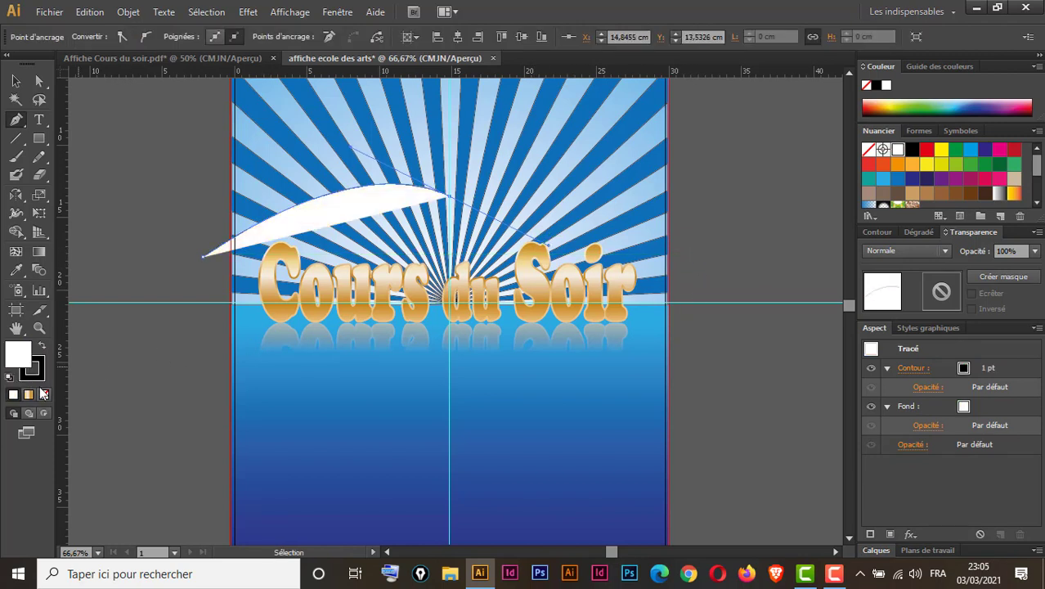
click(44, 394)
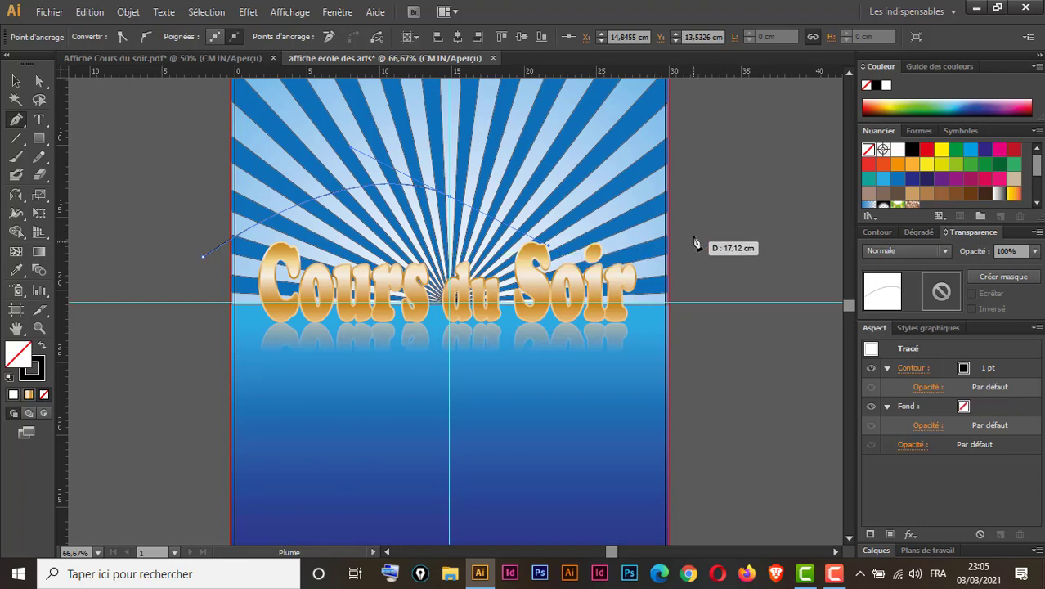
drag(712, 226, 786, 194)
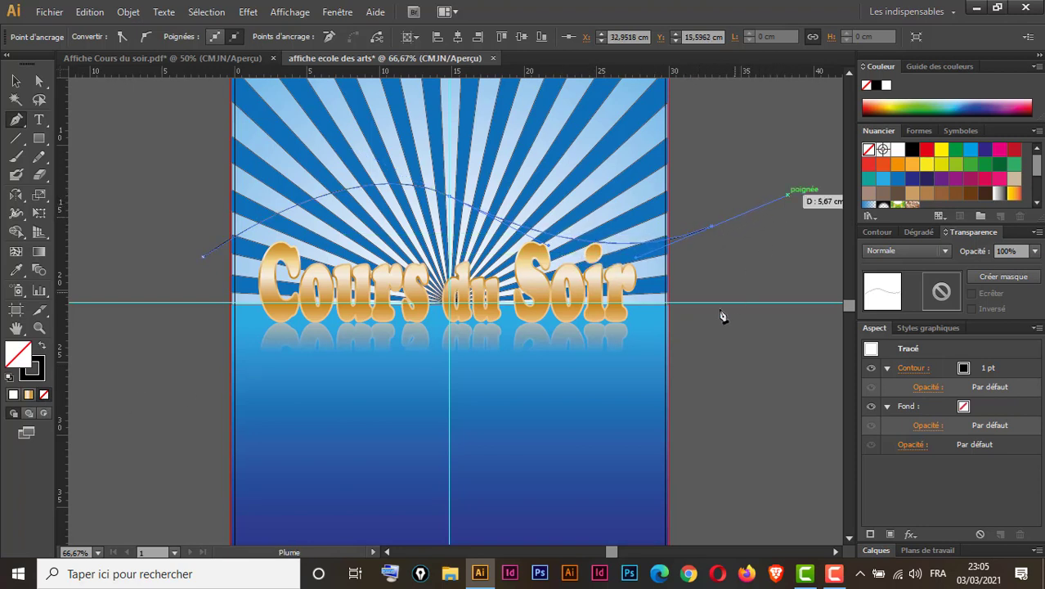
click(16, 81)
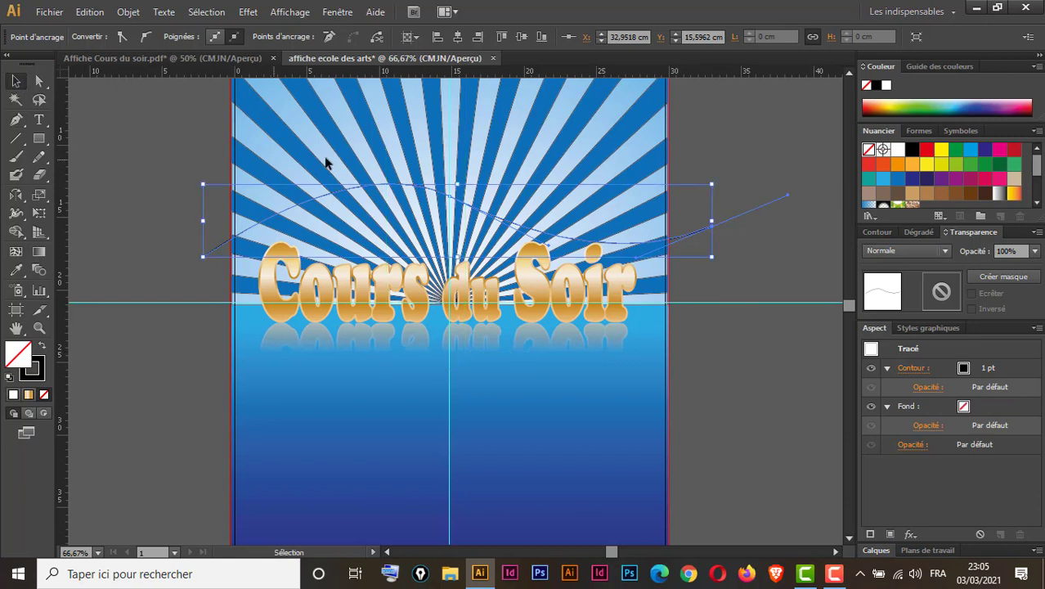
Step: Duplicate the black wavy line straight down, placing the copy about 0.9 cm below the original
click(398, 189)
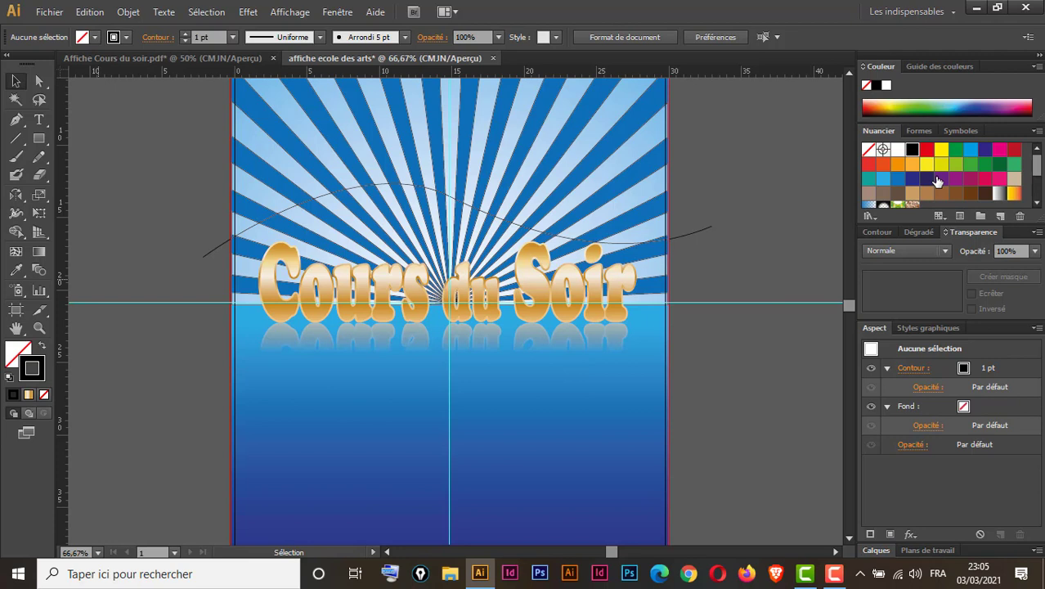
click(882, 164)
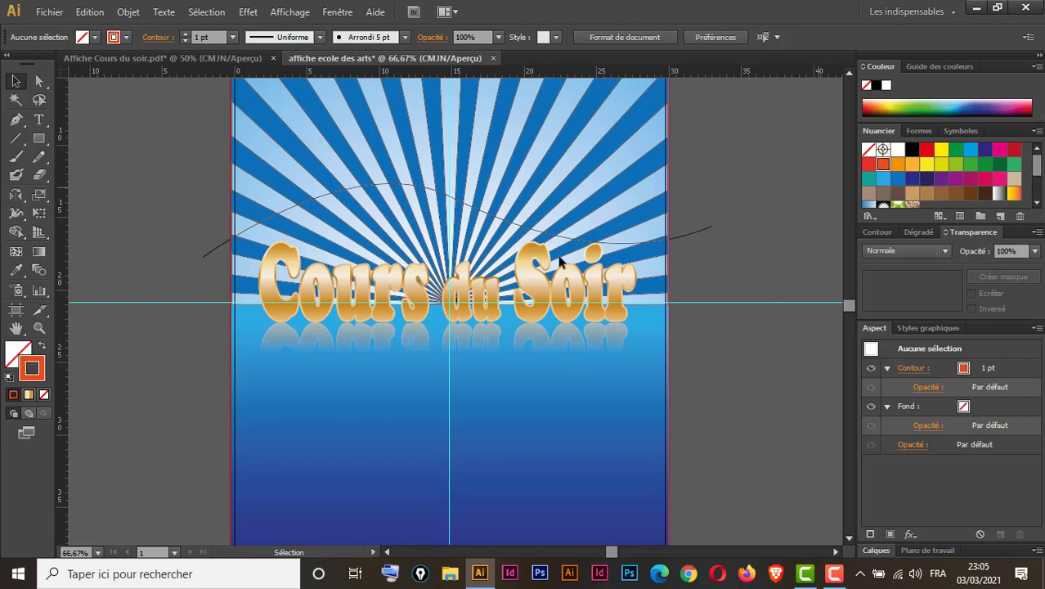
click(389, 187)
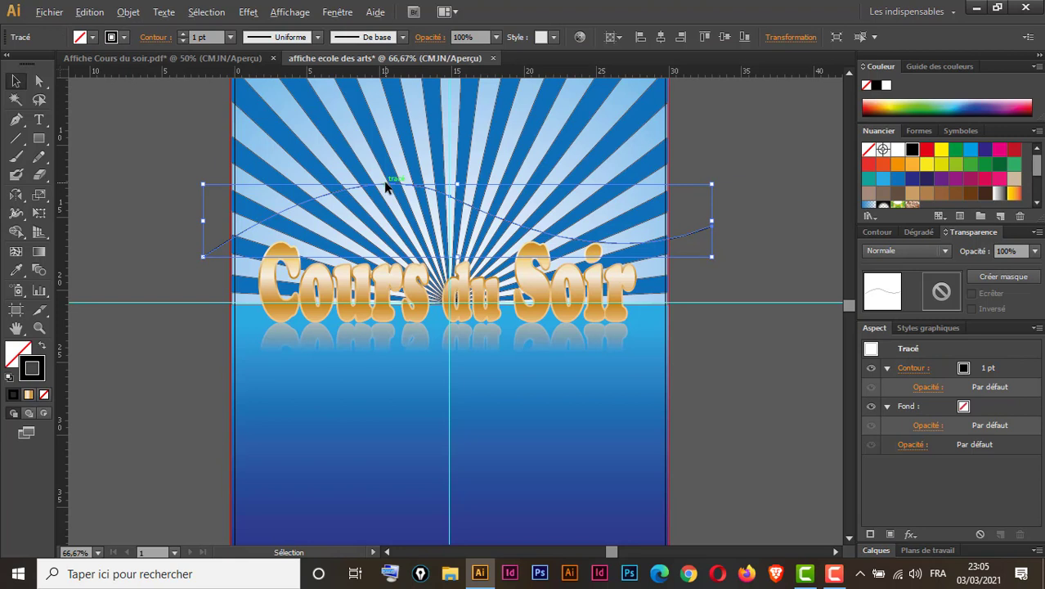
drag(385, 189, 387, 203)
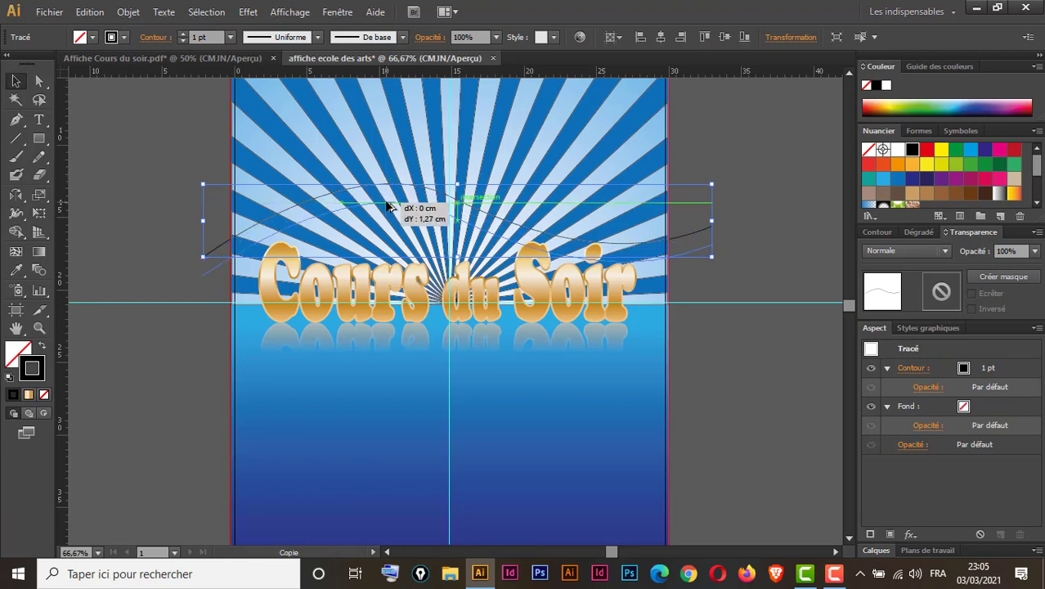
key(shift)
drag(387, 205, 387, 204)
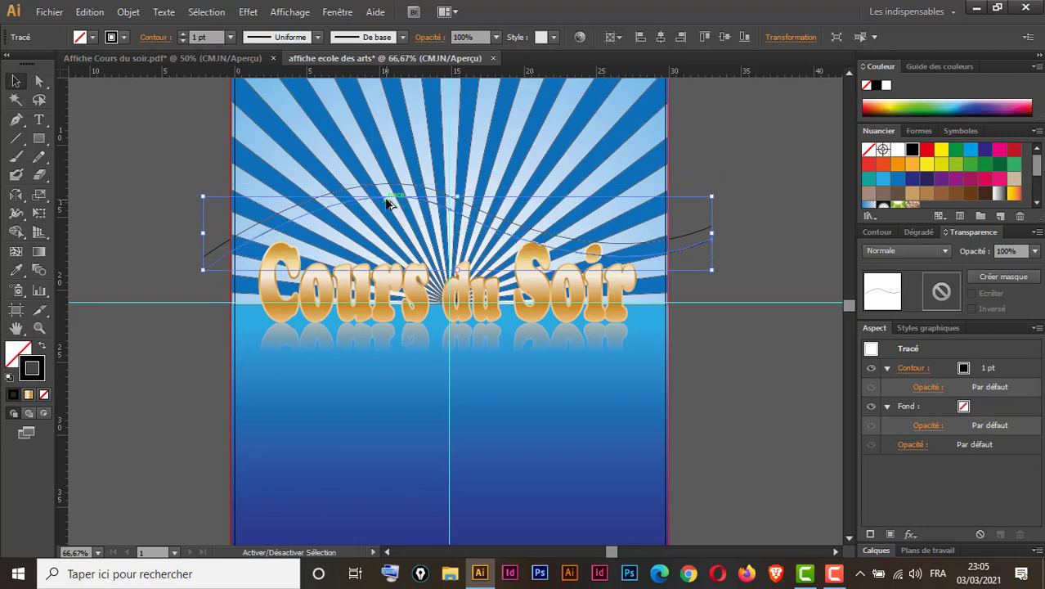
Step: Move only the lower wavy line's right end point straight up to about Y 15.71 cm, almost meeting the upper line's end
click(16, 83)
click(41, 81)
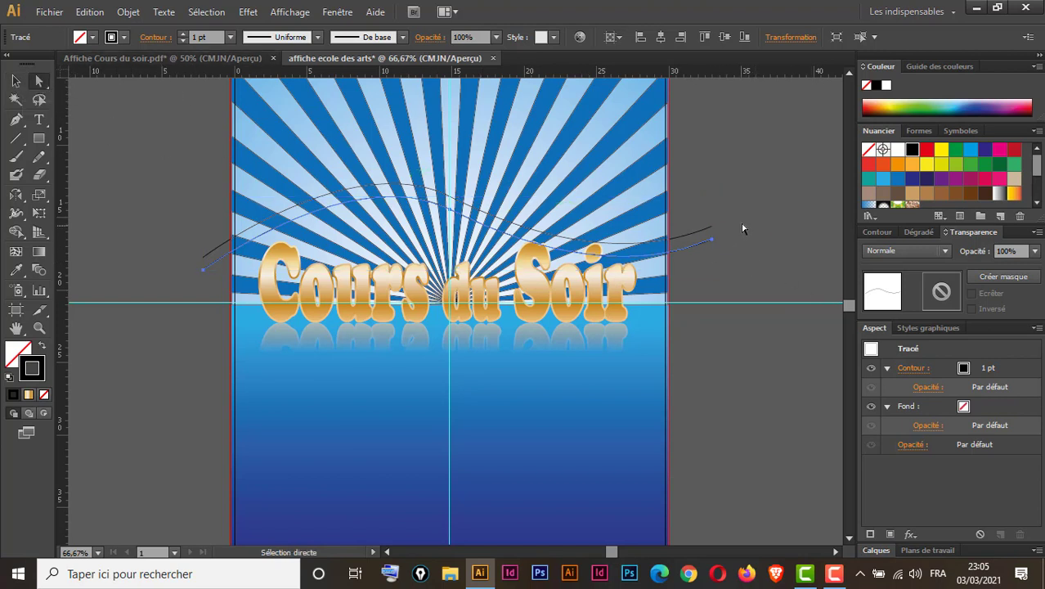
ctrl+click(716, 247)
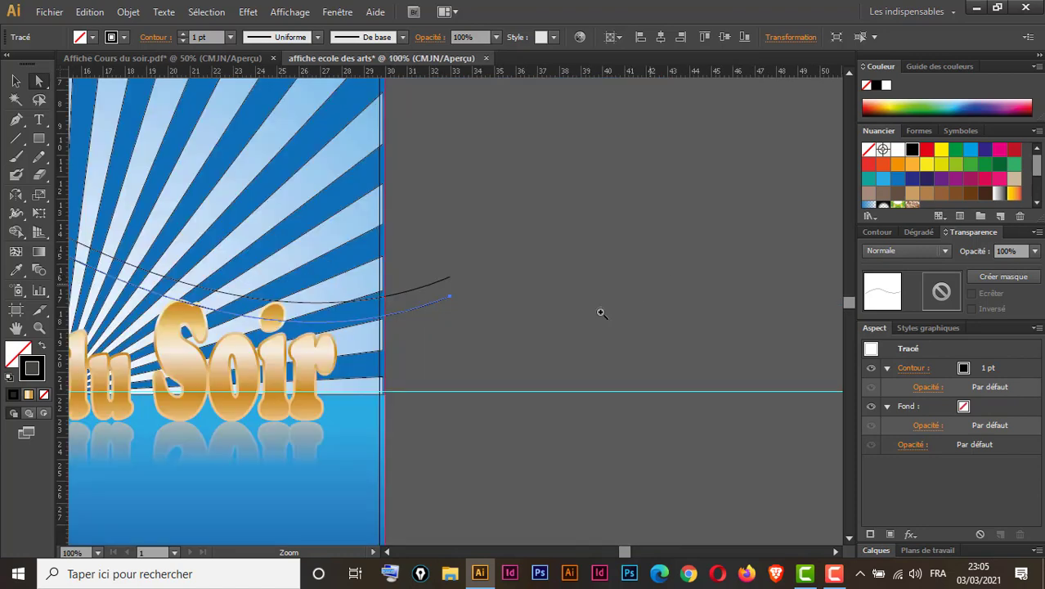
ctrl+click(435, 312)
drag(496, 273, 468, 306)
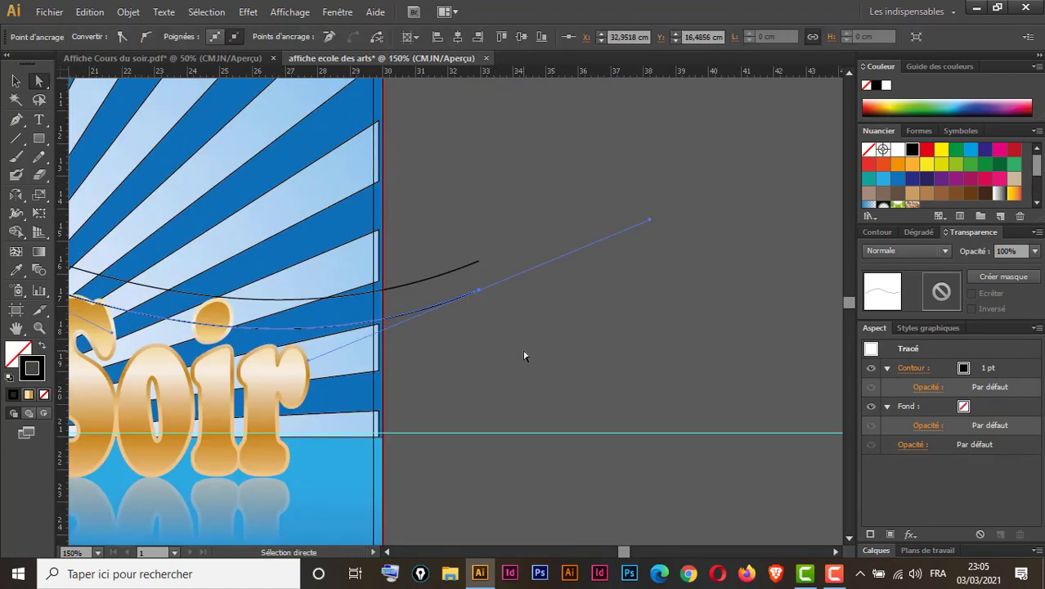
key(Up)
key(Up)
key(Up)
key(Up)
key(Up)
key(Up)
key(Up)
key(Up)
key(Up)
key(Up)
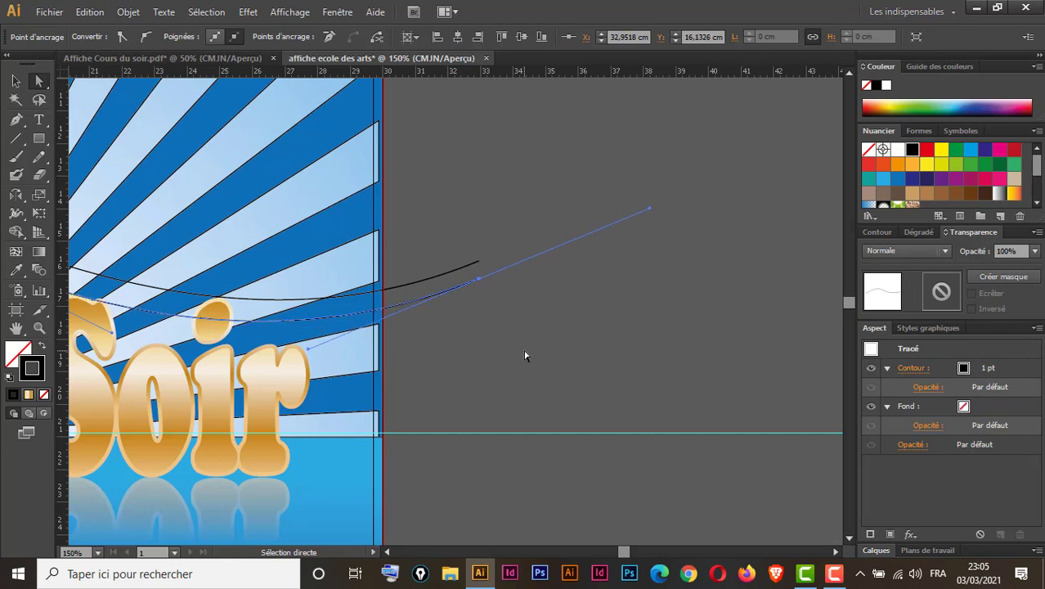
key(Up)
key(Up)
key(Up)
key(Up)
key(Up)
key(Up)
key(Up)
key(Up)
key(Up)
key(Up)
key(Up)
key(Up)
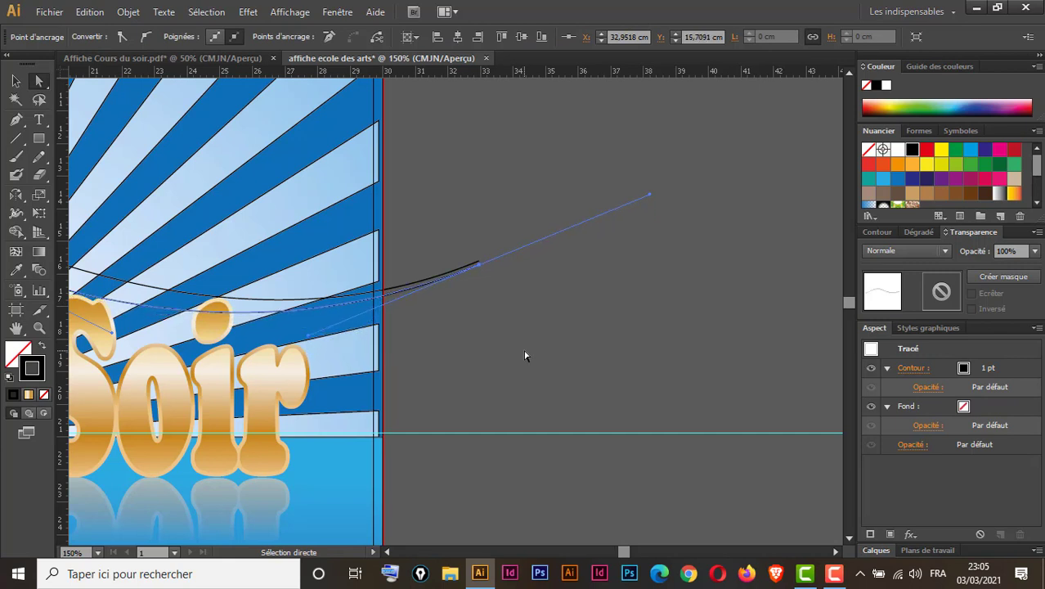
Step: Move only the upper wavy line's left end point straight down to about Y 18.48 cm, almost meeting the lower line's end
key(space)
drag(289, 389, 658, 369)
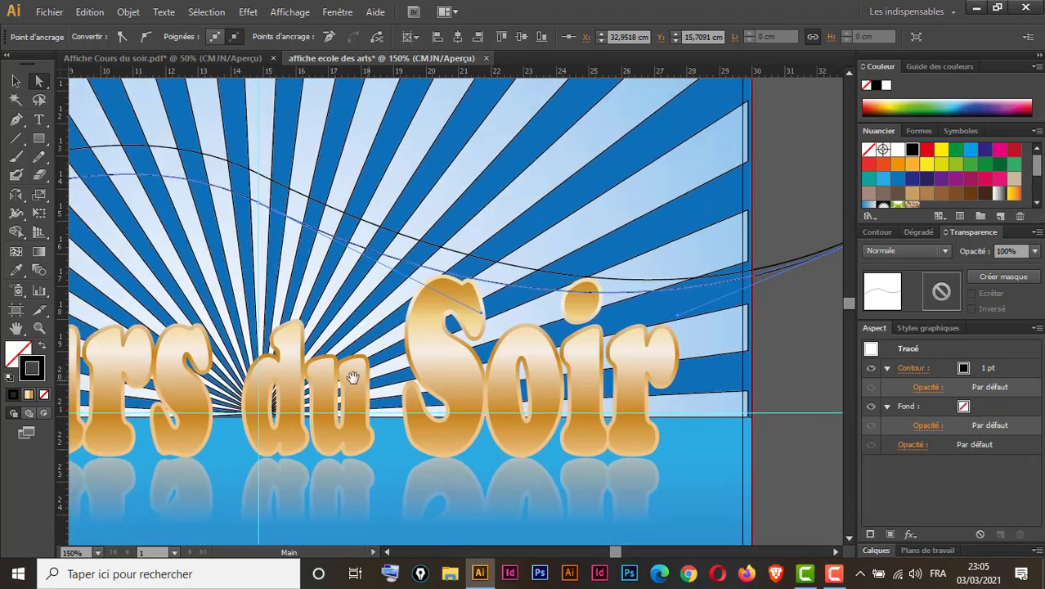
drag(352, 377, 519, 381)
drag(290, 367, 453, 359)
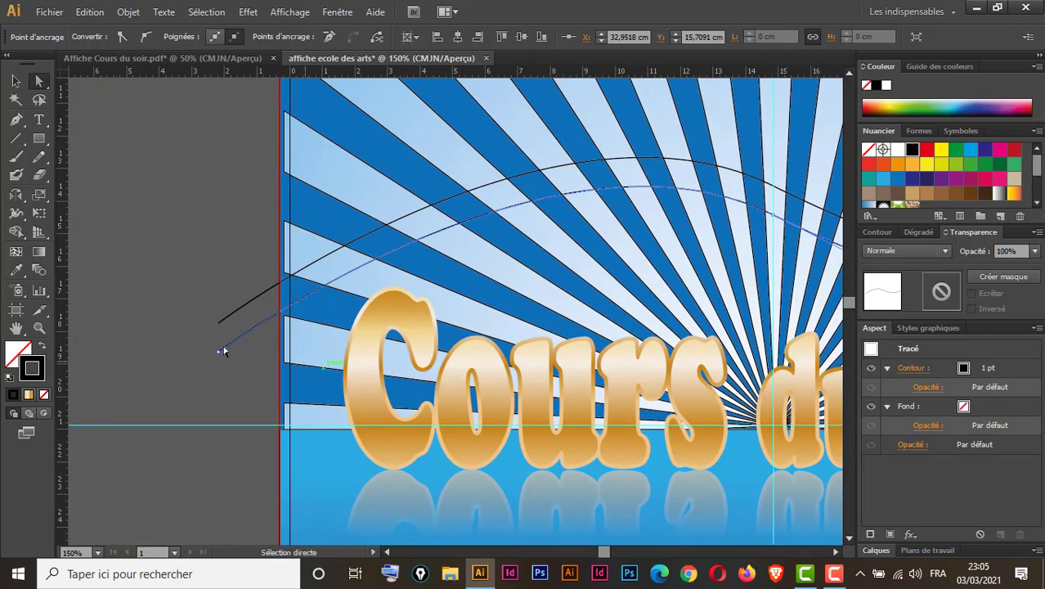
click(223, 320)
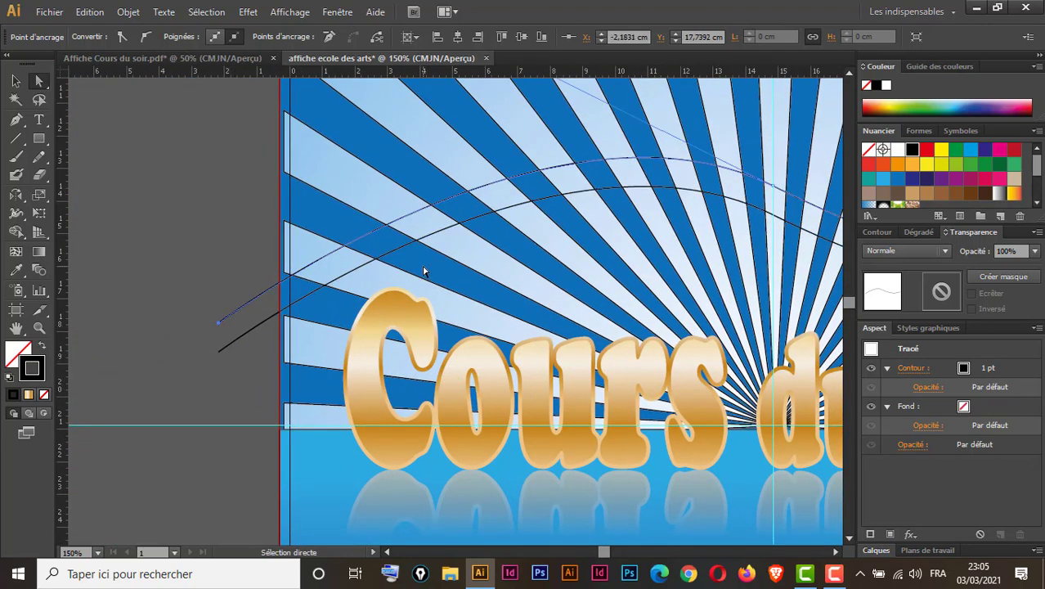
key(Down)
key(Down)
key(Down)
key(Down)
key(Down)
key(Down)
key(Down)
key(Down)
key(Down)
key(Down)
key(Down)
key(Down)
key(Down)
key(Down)
key(Down)
key(Down)
key(Down)
key(Down)
key(Down)
key(Down)
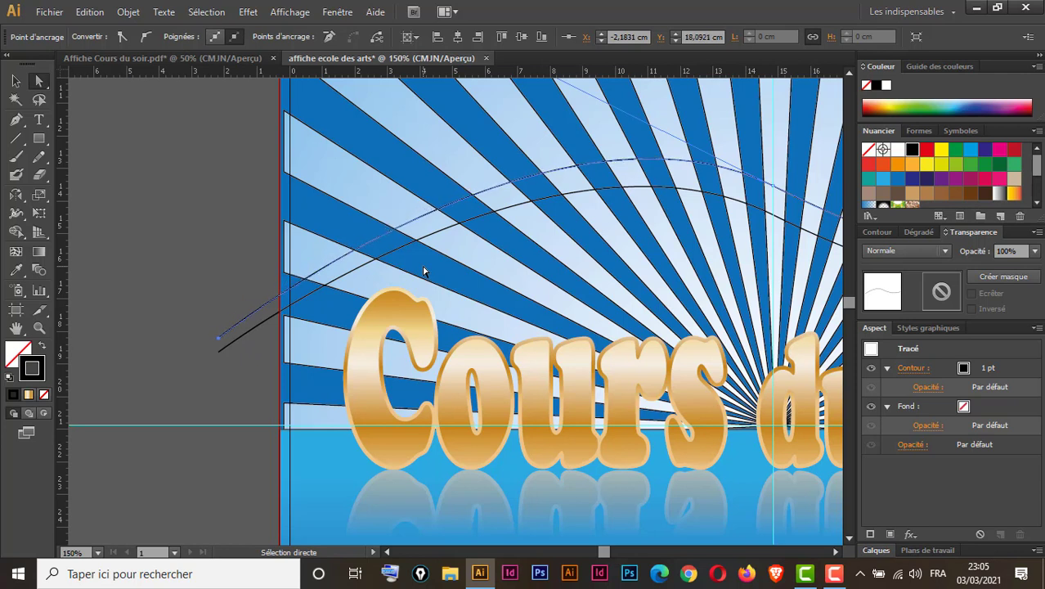
key(Down)
key(Down)
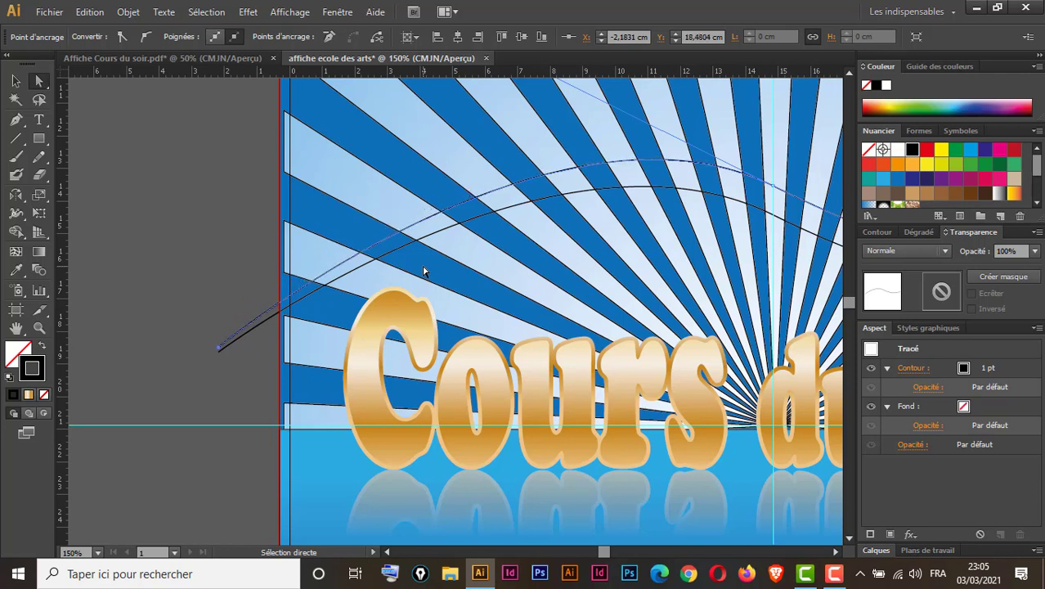
Step: Give the upper wavy line an orange stroke and the lower one a yellow stroke
click(16, 81)
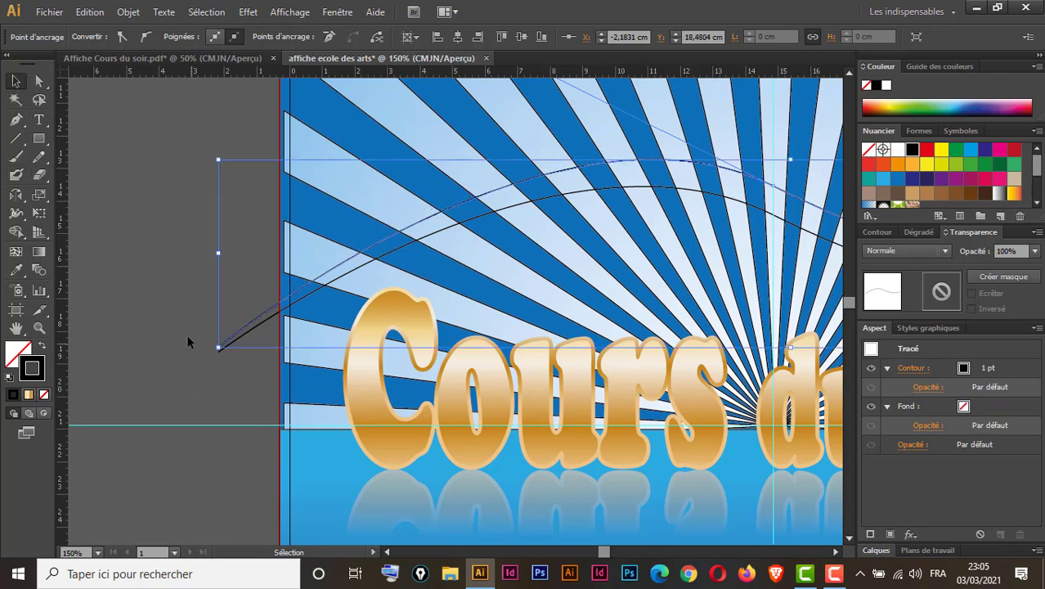
drag(235, 376, 234, 377)
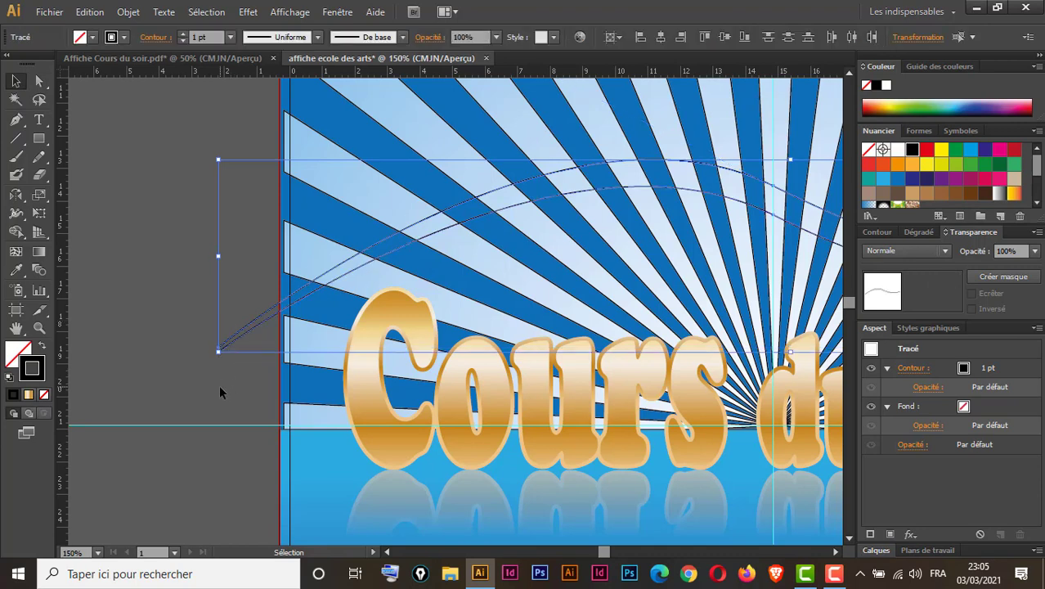
click(101, 332)
click(280, 305)
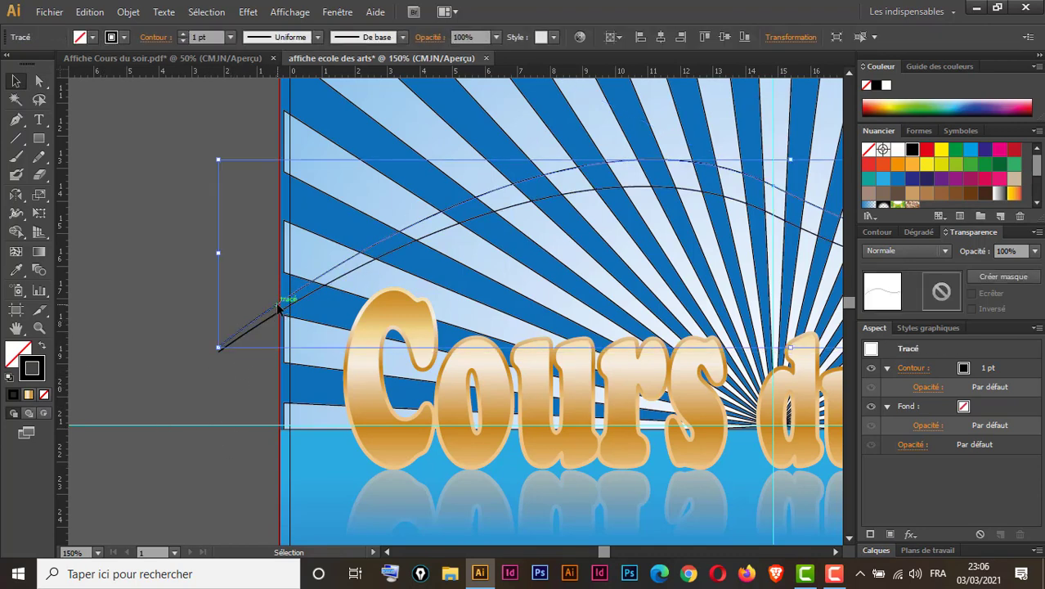
click(883, 163)
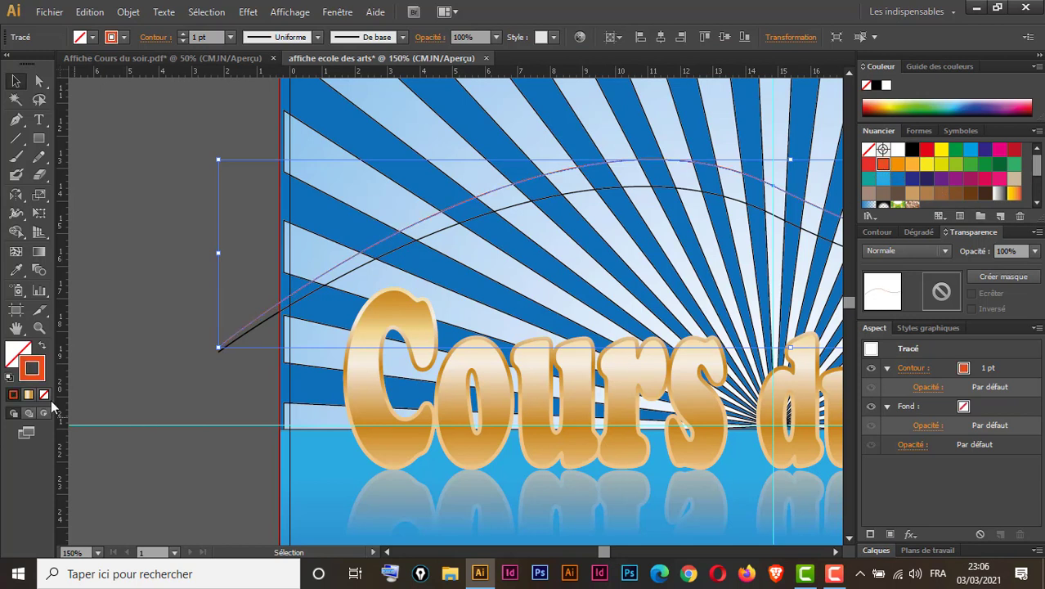
click(247, 331)
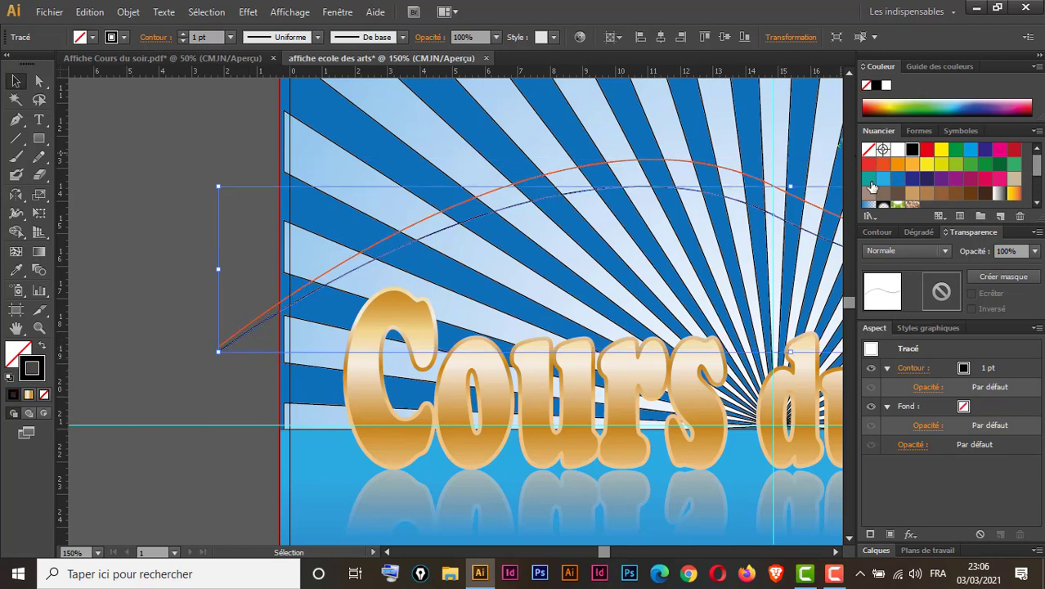
click(926, 166)
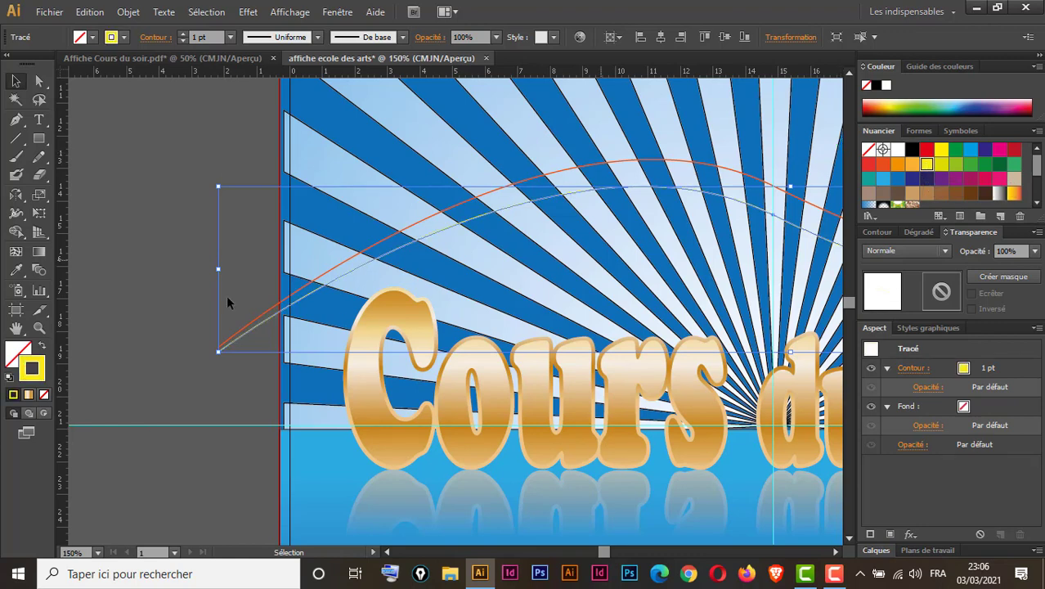
click(217, 288)
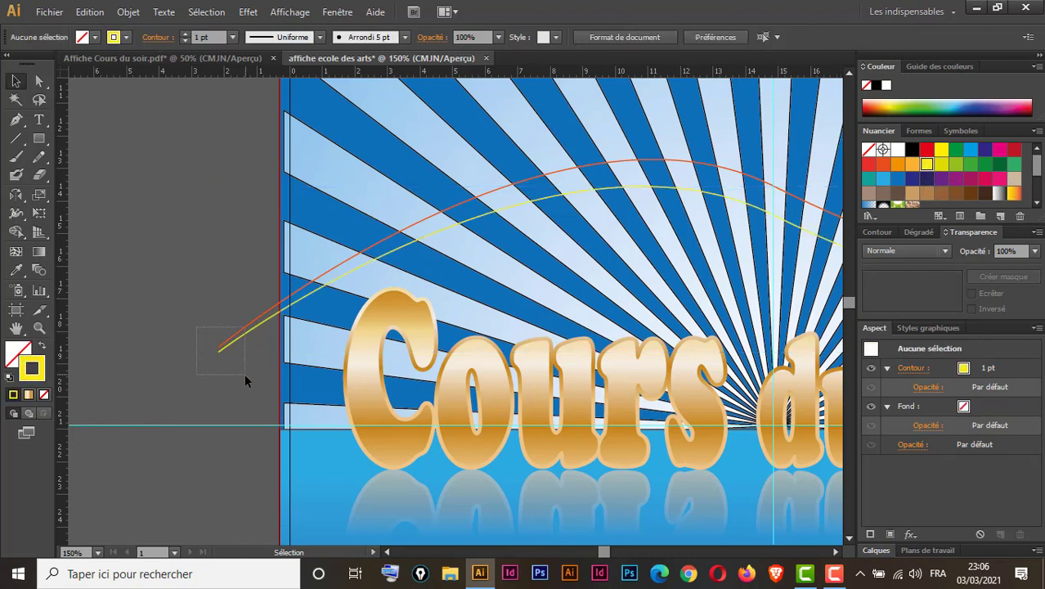
Step: Blend the orange and yellow wavy lines into one tapered gradient ribbon, then deselect it
drag(244, 373, 256, 399)
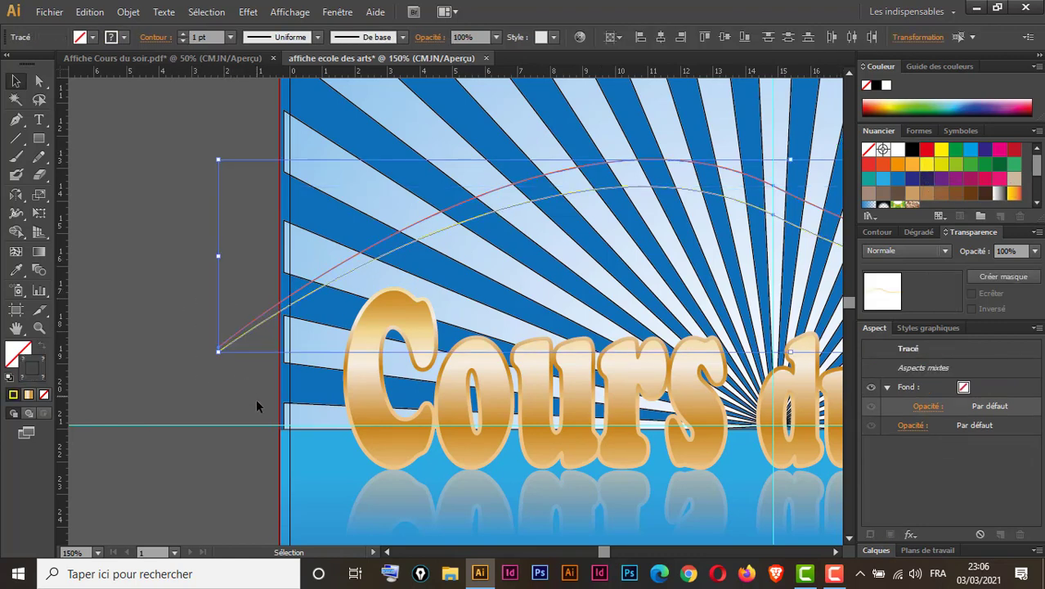
click(40, 272)
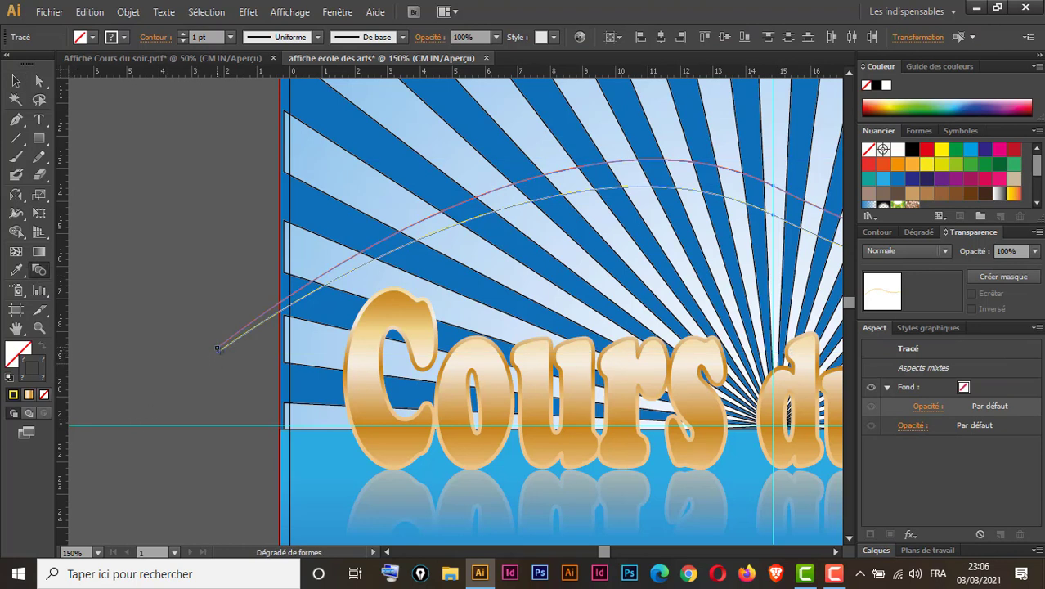
click(219, 352)
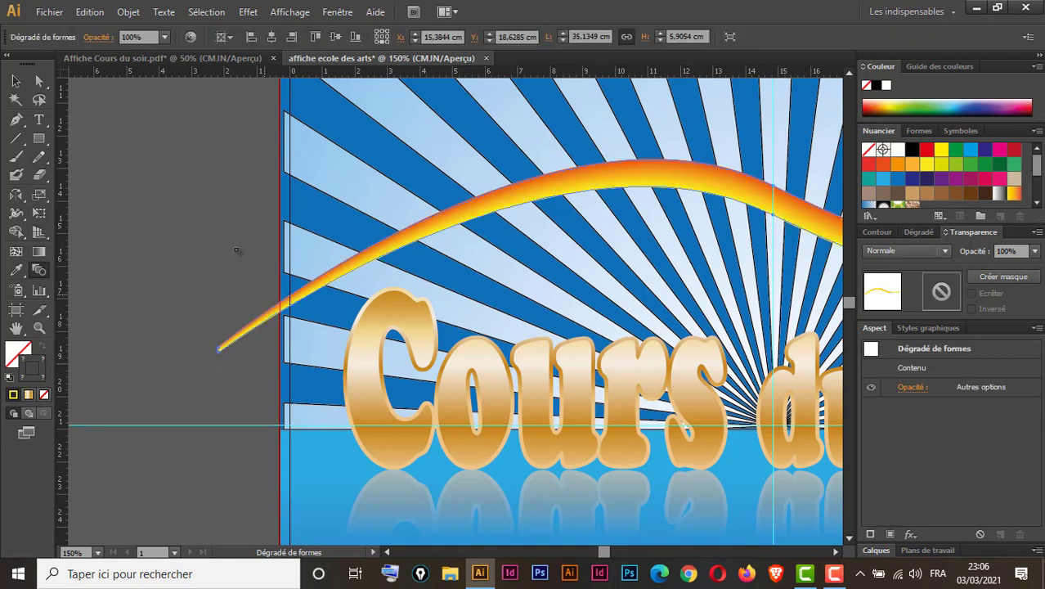
click(15, 82)
click(207, 217)
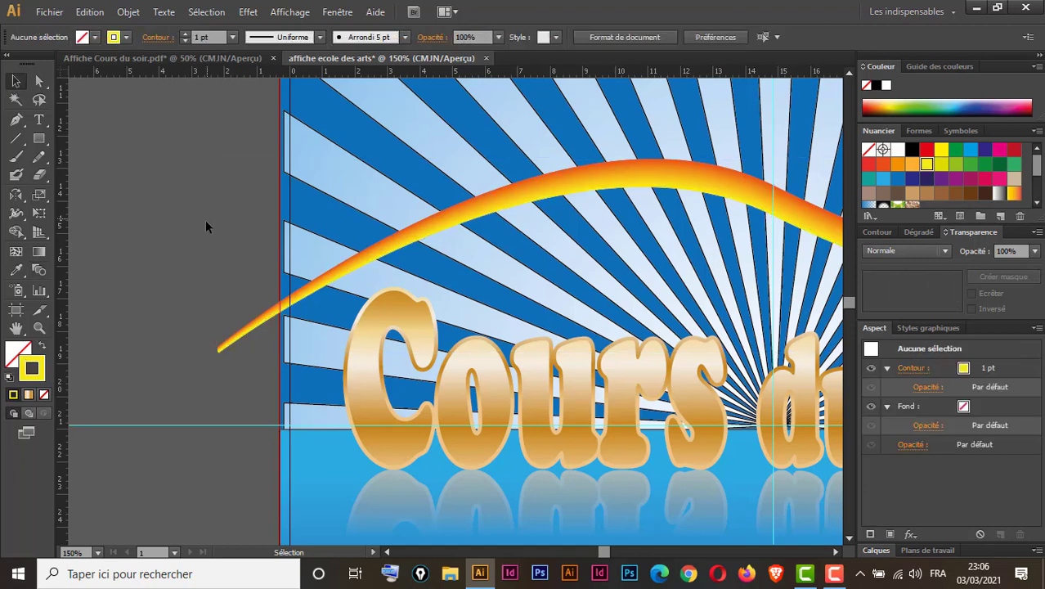
drag(242, 251, 108, 276)
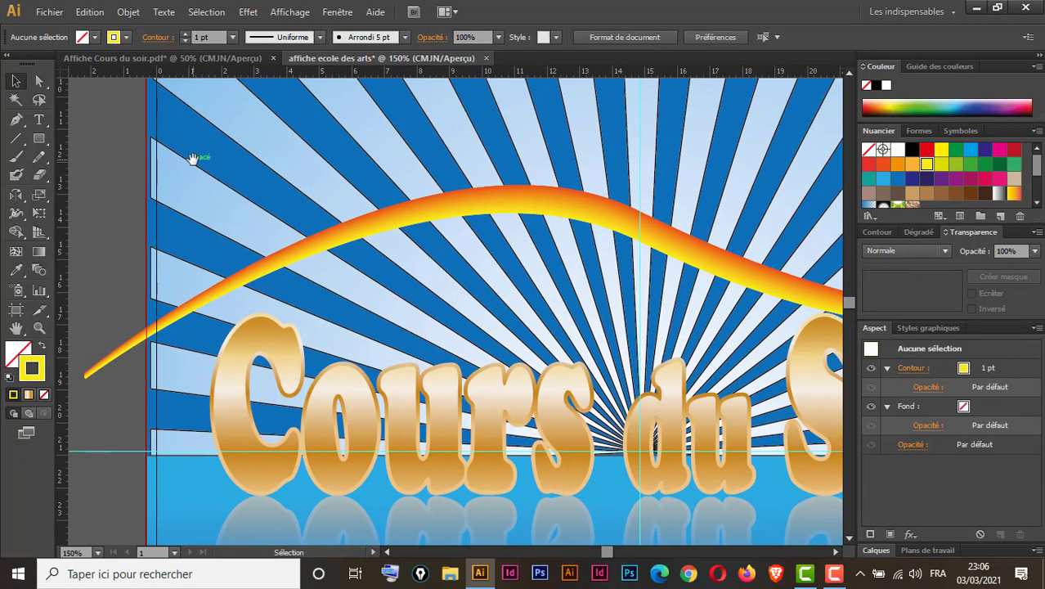
Step: Compare the wave above the Cours du Soir title with the one in the reference poster Affiche Cours du soir.pdf
key(ctrl+minus)
key(ctrl+minus)
key(ctrl+minus)
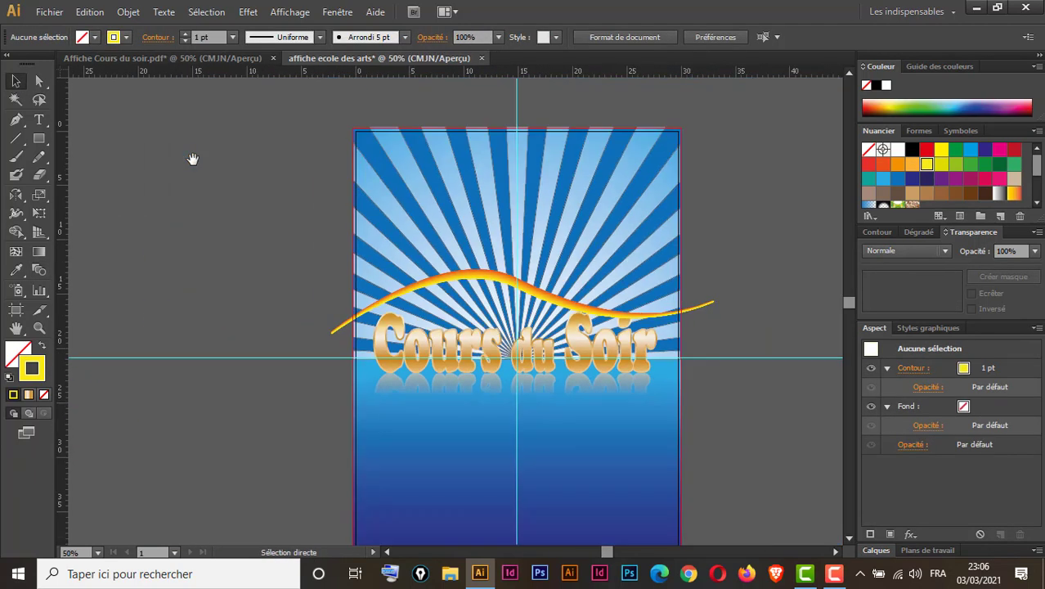
key(ctrl+plus)
key(ctrl+plus)
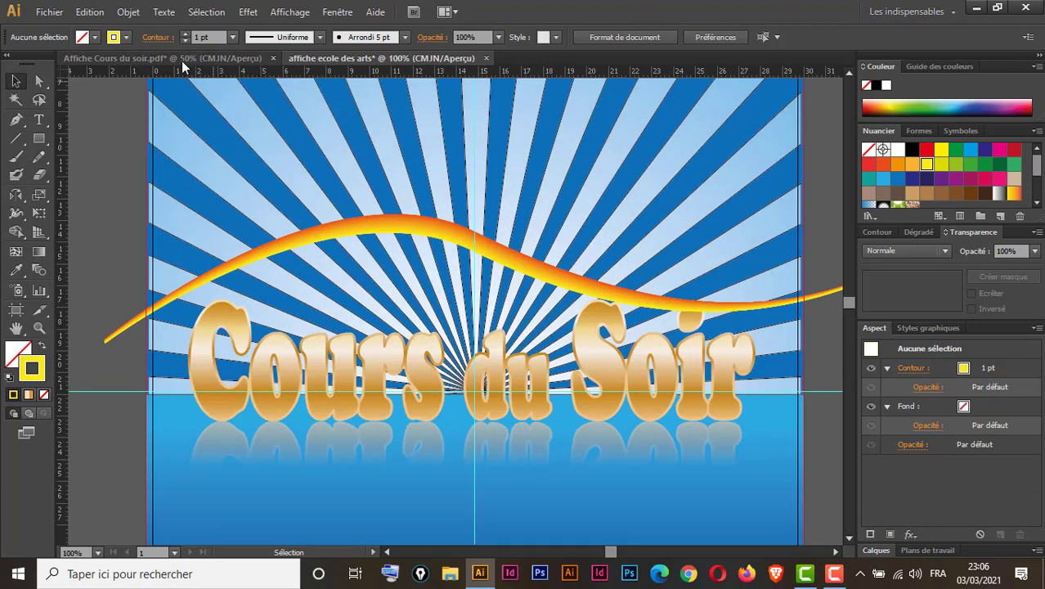
click(184, 59)
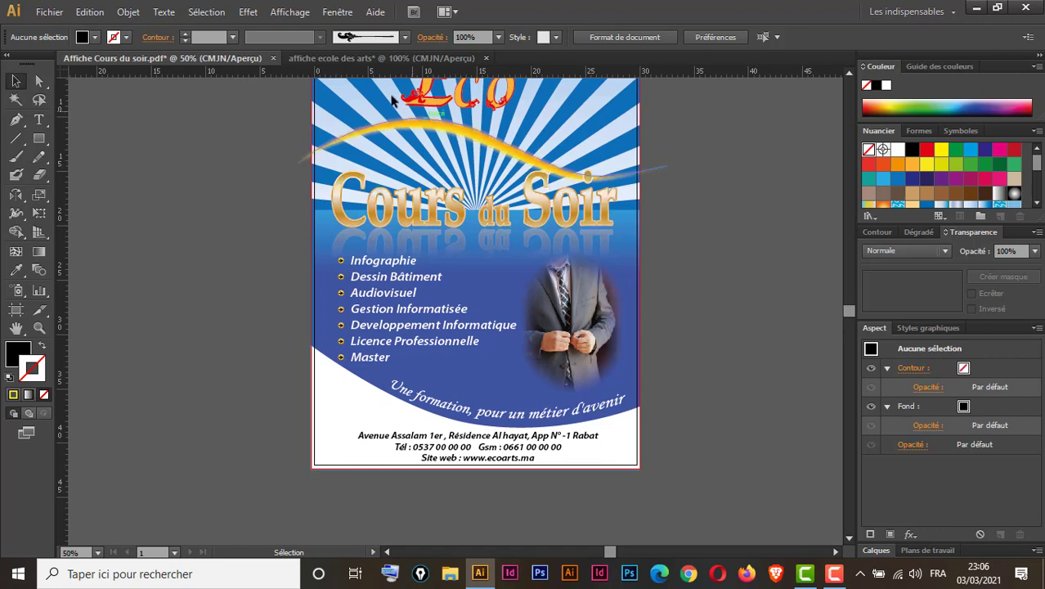
click(368, 59)
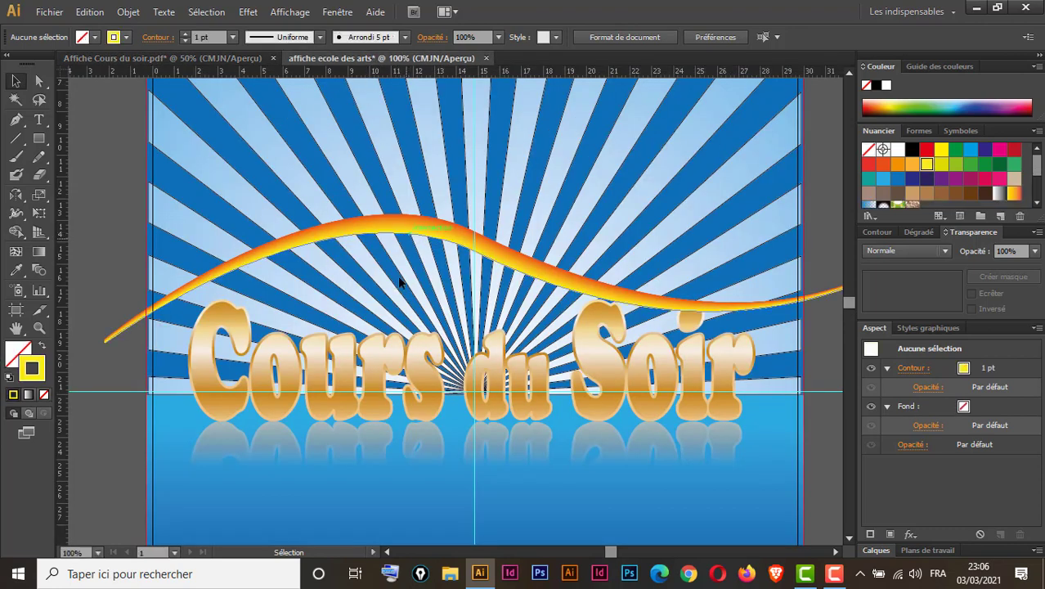
Step: Start a Gaussian Blur effect on the orange and yellow wave with a 6.1 pixel radius and the preview on
click(422, 230)
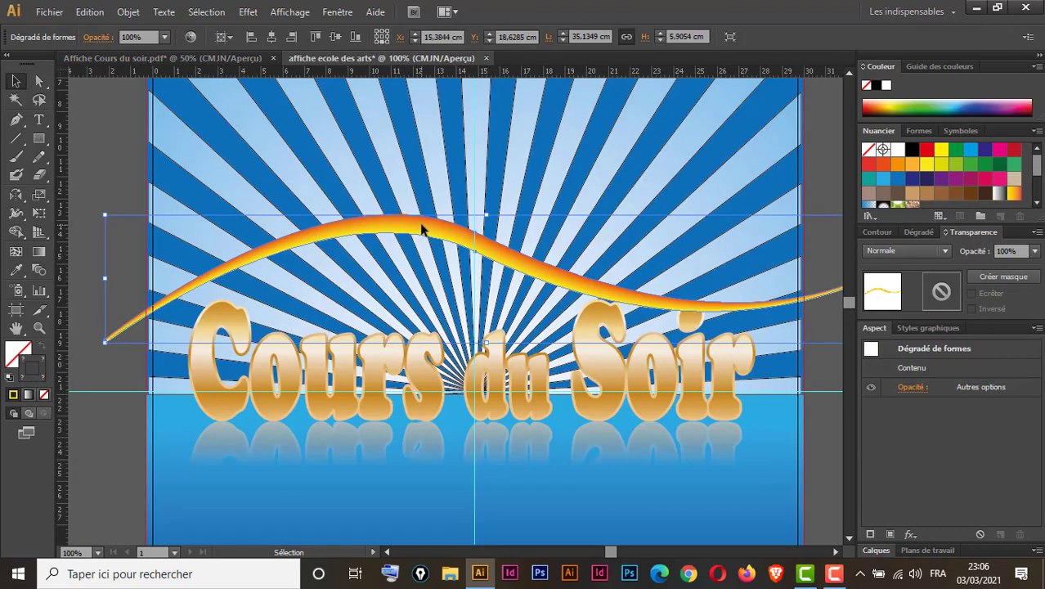
click(246, 10)
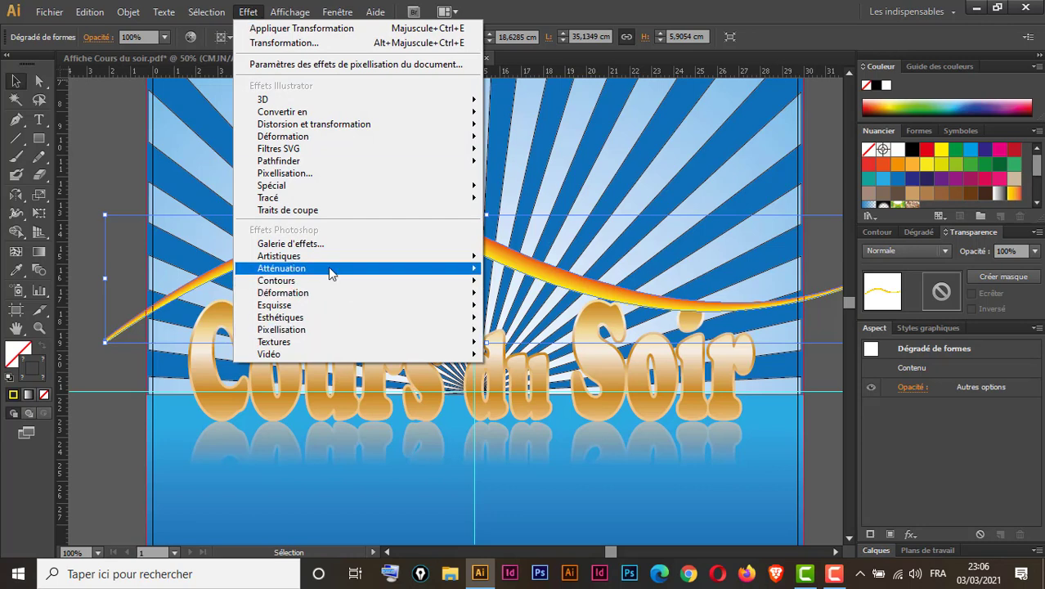
mouse_move(327, 266)
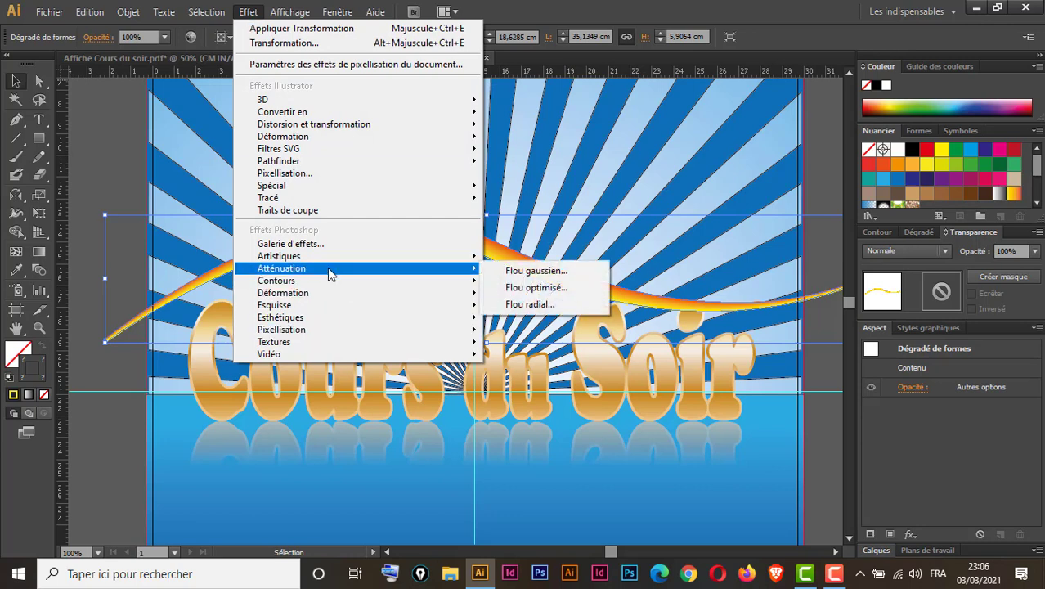
click(547, 276)
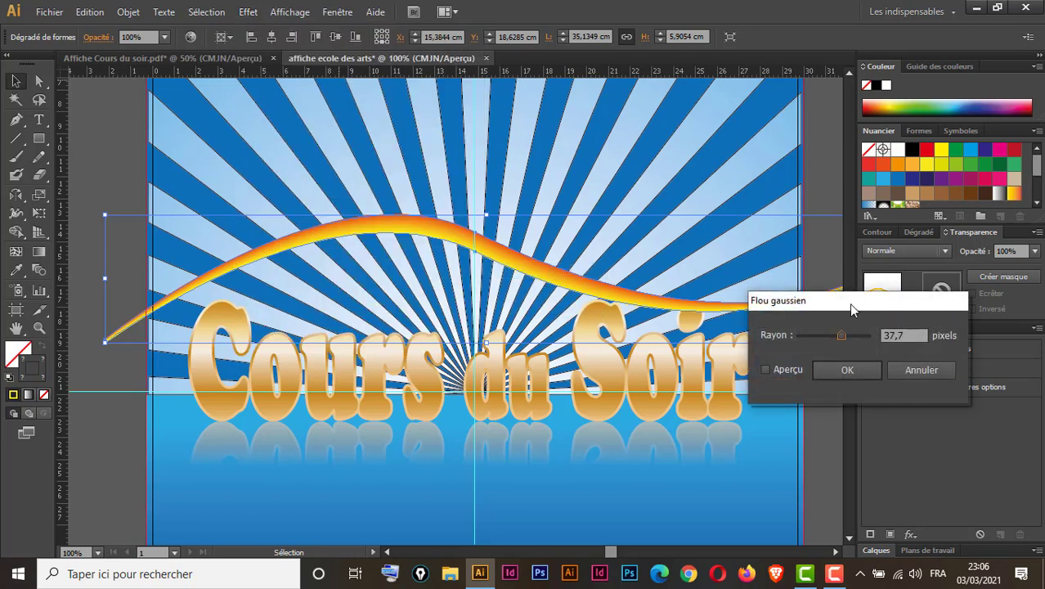
drag(851, 308, 583, 362)
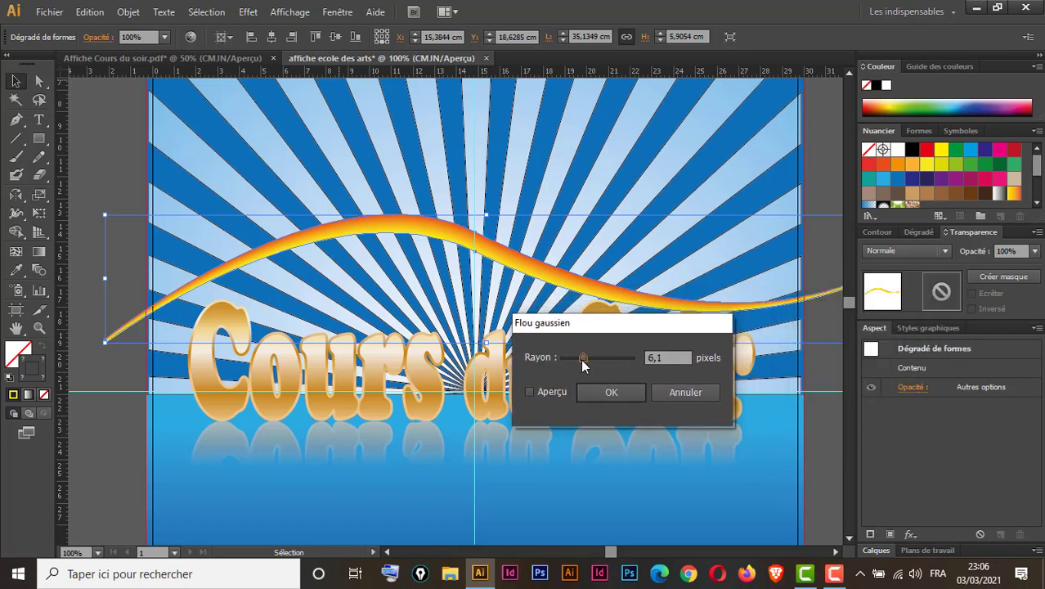
click(529, 393)
click(529, 393)
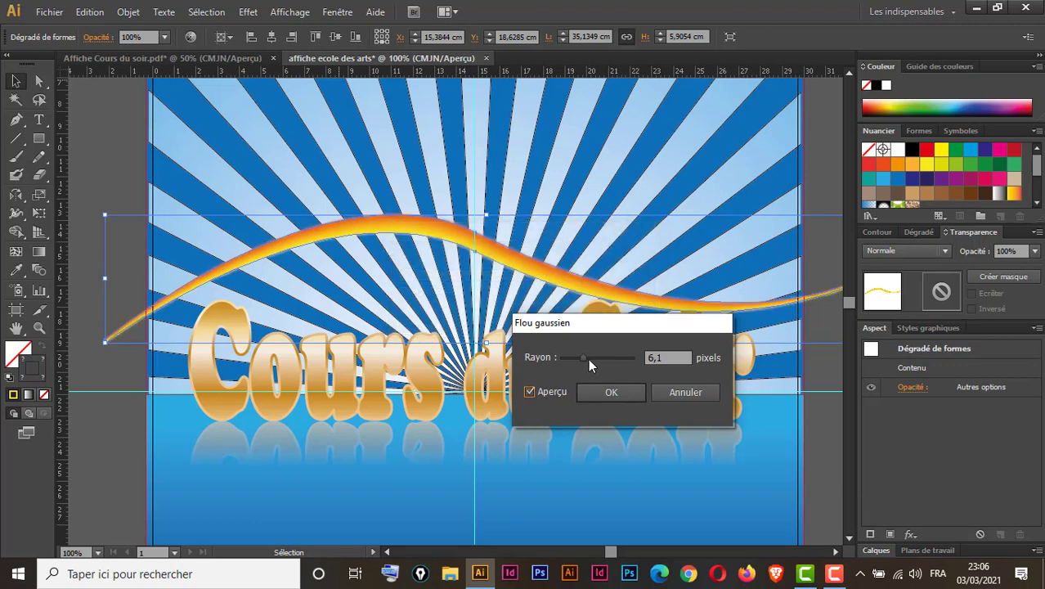
Step: Raise the wave's Gaussian blur radius to 17.1 pixels, apply the effect and deselect the wave
drag(585, 357, 588, 360)
drag(586, 361, 592, 361)
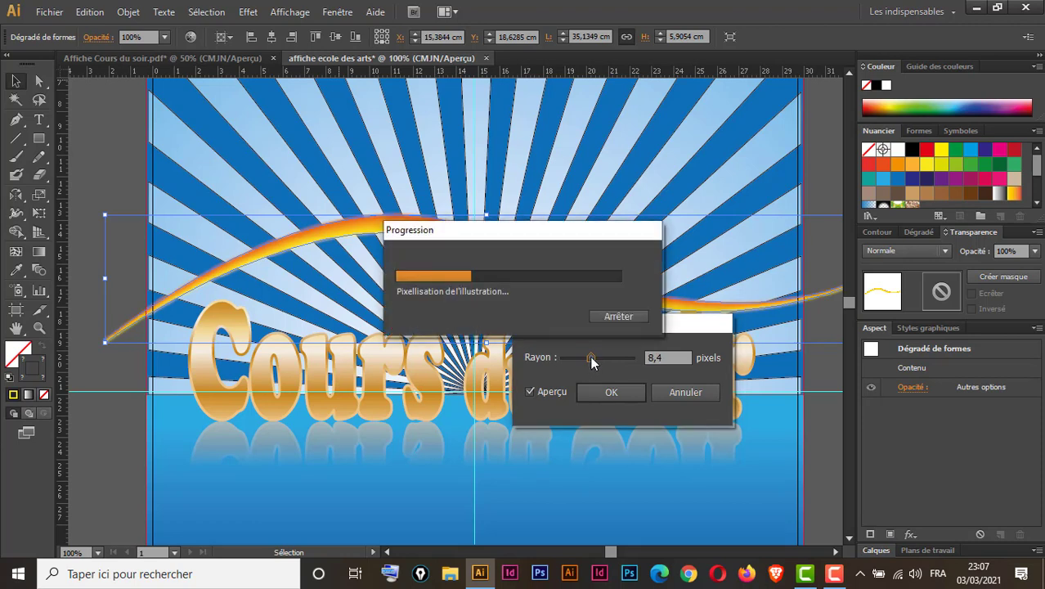
drag(592, 362, 597, 360)
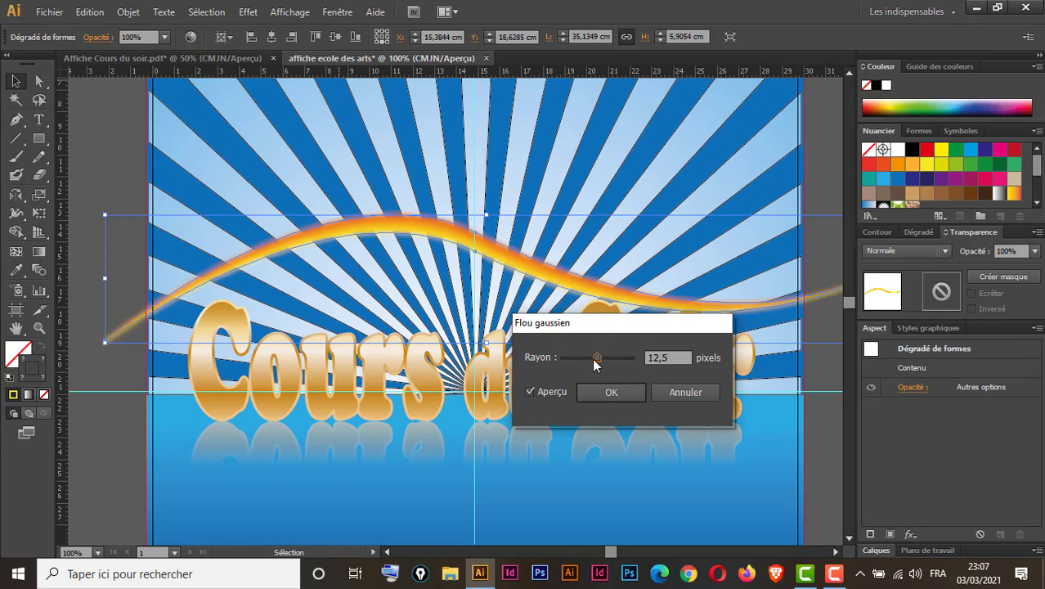
drag(598, 362, 601, 363)
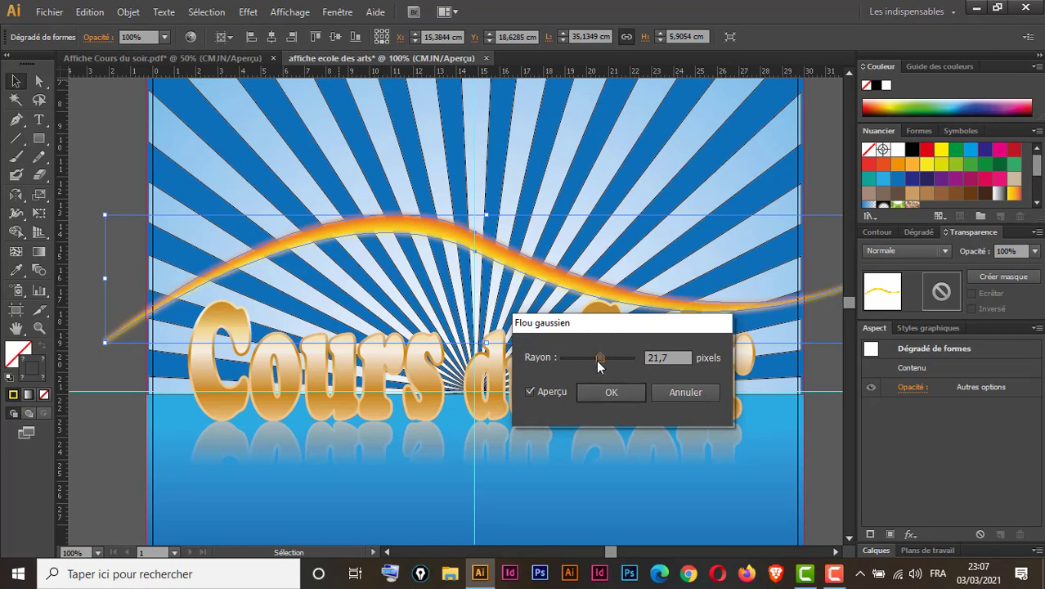
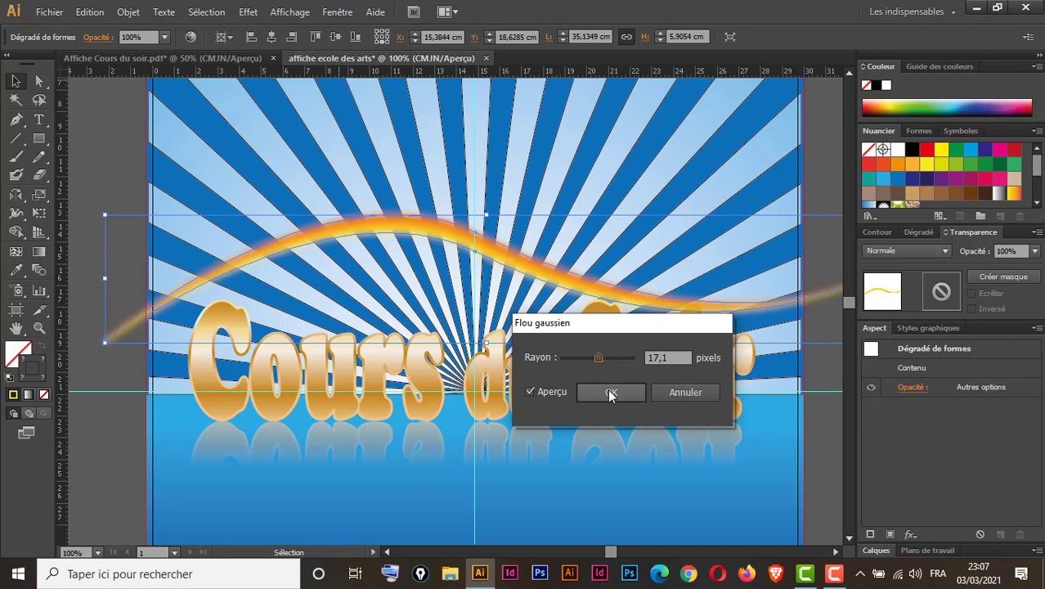
click(609, 394)
key(ctrl+shift+a)
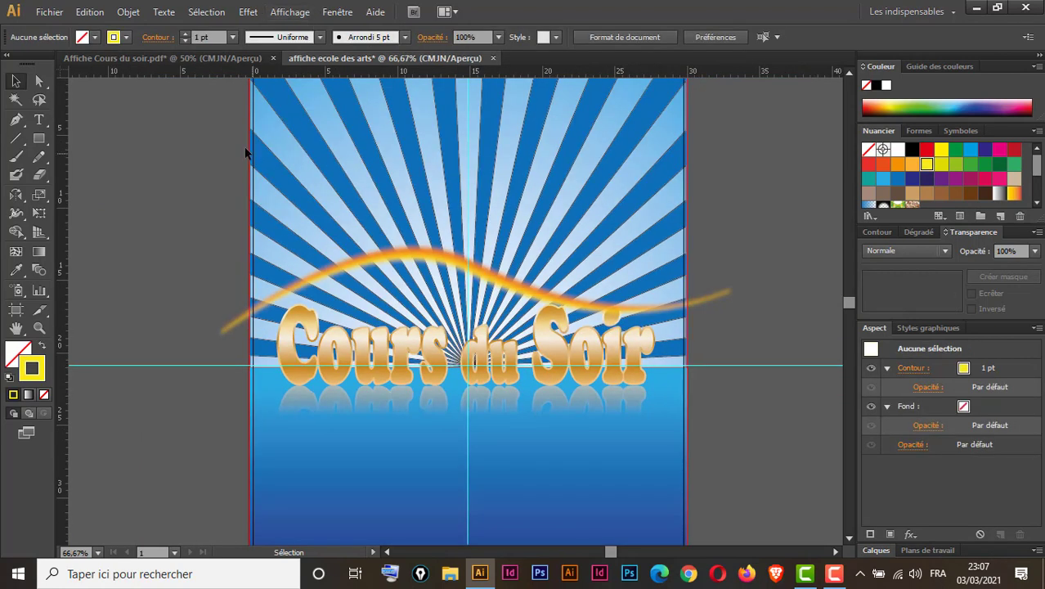
Step: Check the photo in the reference poster and import the image homme into the affiche ecole des arts document
click(208, 58)
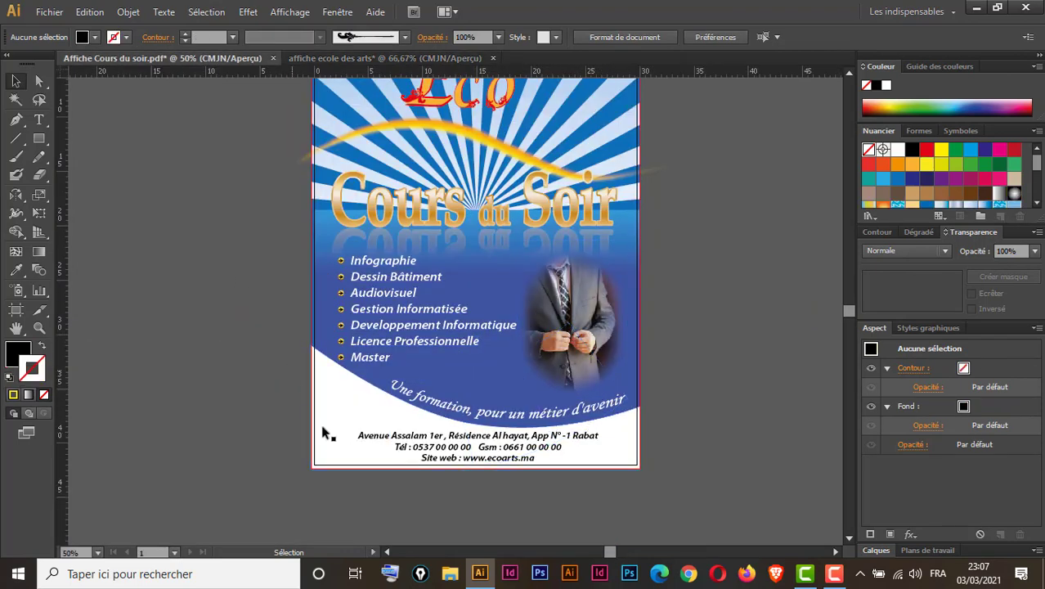
click(360, 58)
scroll(691, 358, down, 5)
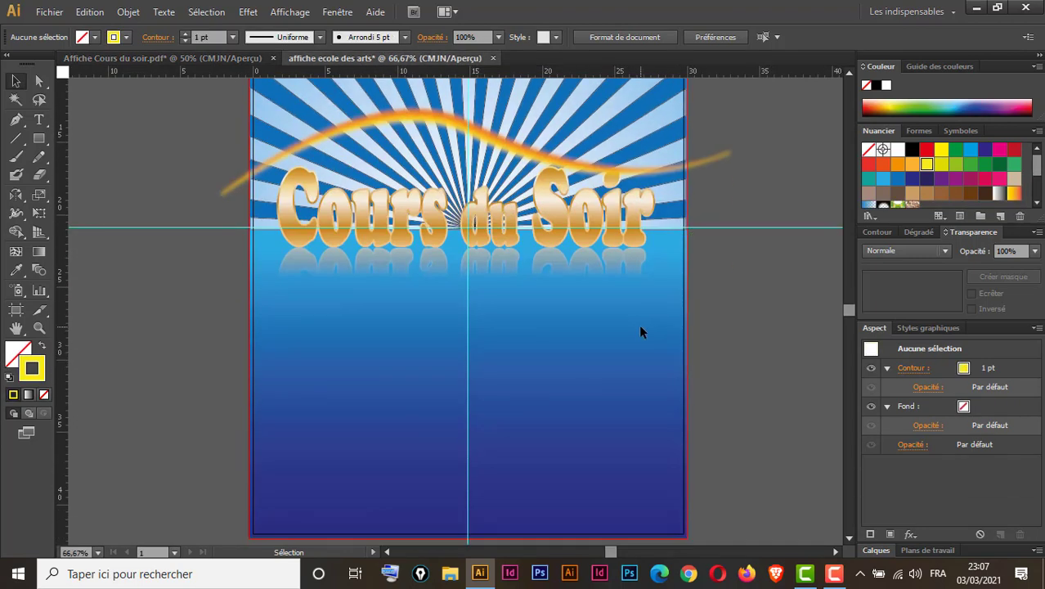
click(49, 11)
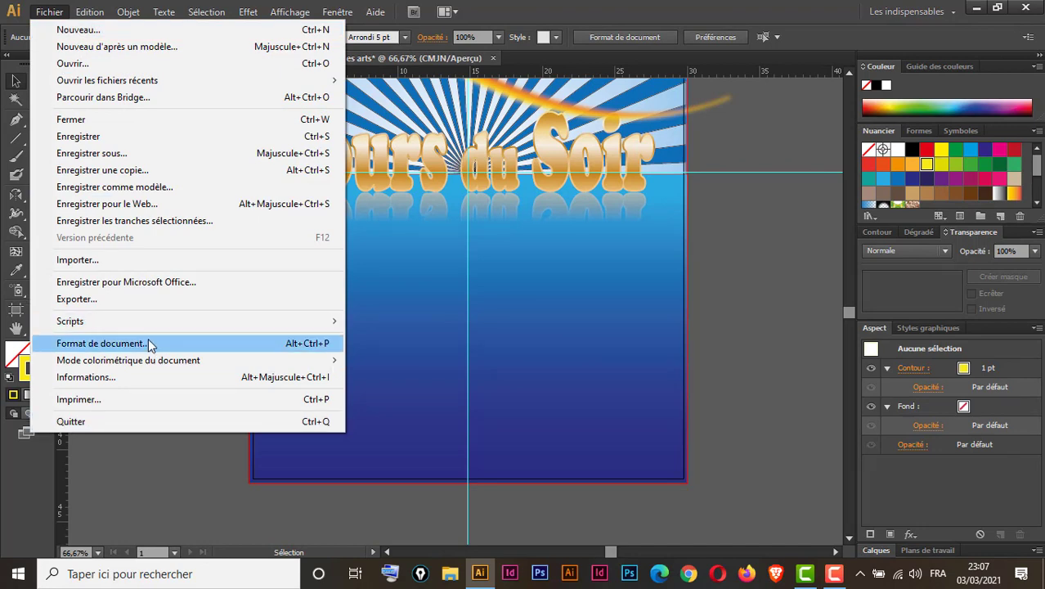
key(Escape)
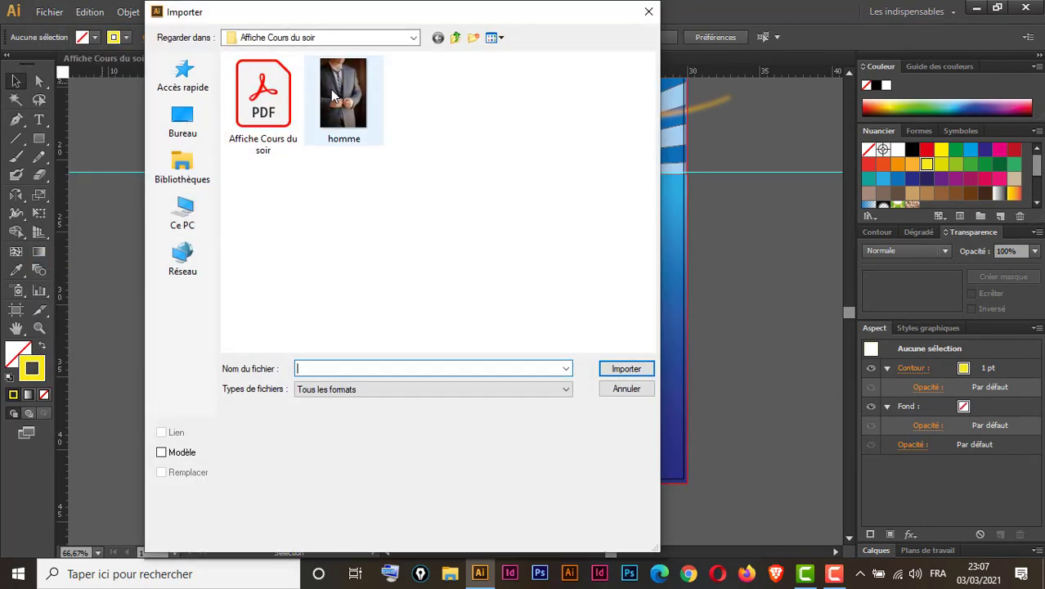
click(331, 90)
click(621, 368)
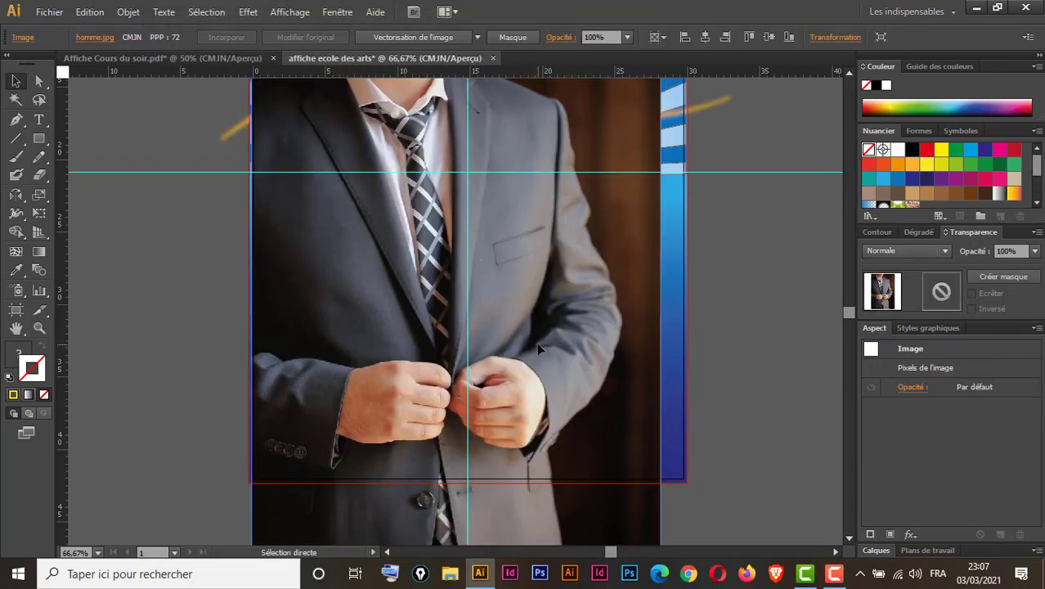
Step: Scale the suit photo down to about 7.6 by 11.4 cm and place it on the blue area below the word Soir
key(ctrl+minus)
key(ctrl+minus)
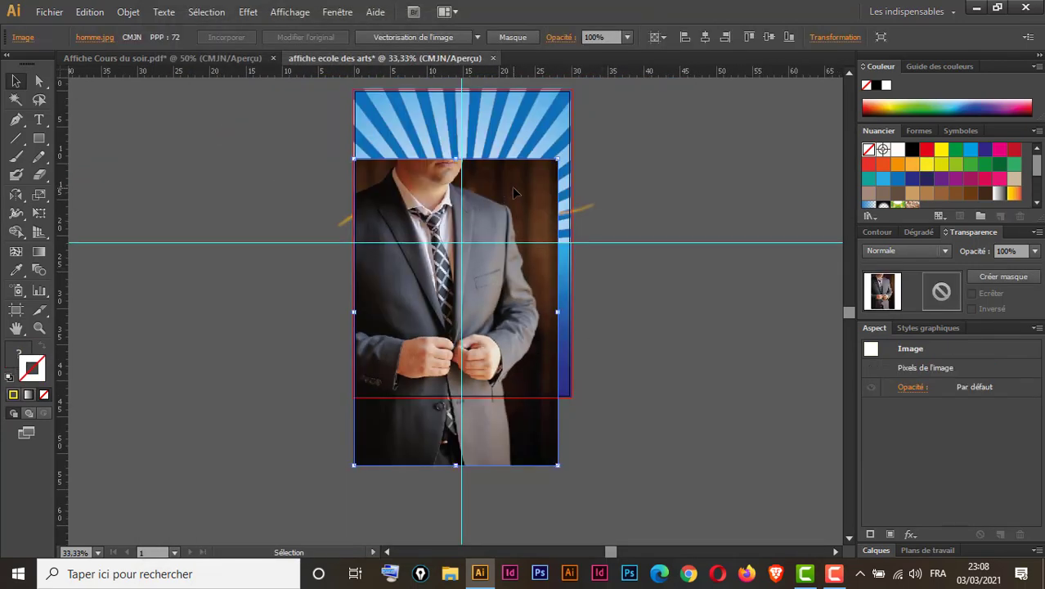
drag(557, 160, 482, 346)
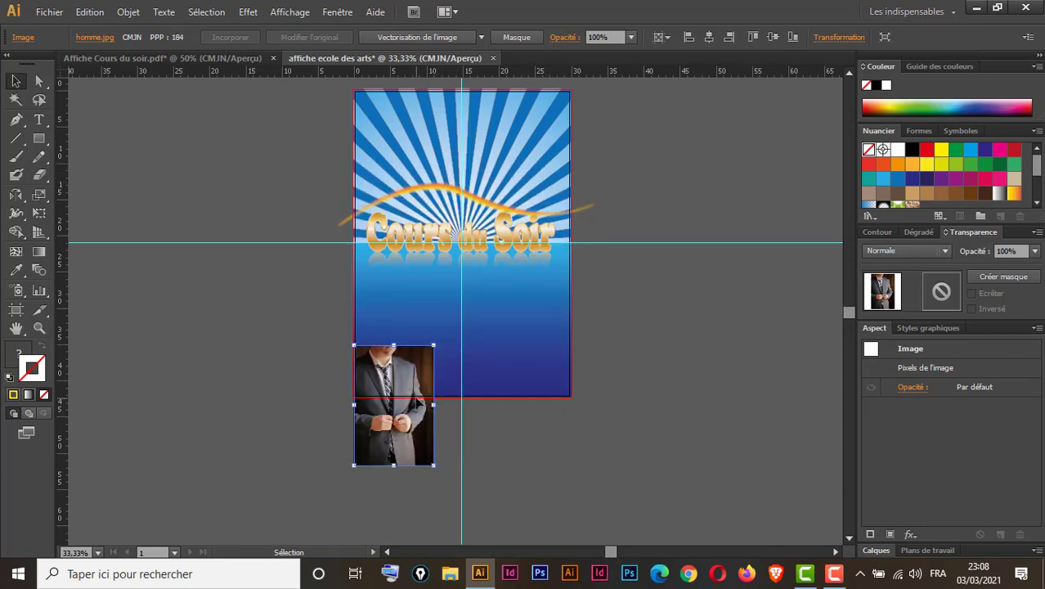
drag(409, 393, 526, 302)
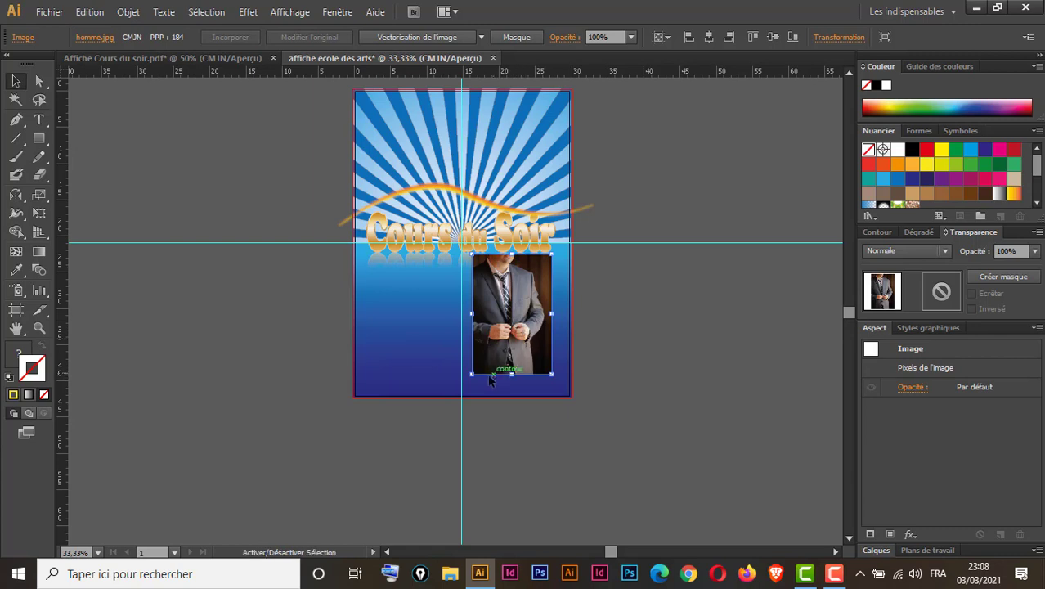
drag(473, 376, 498, 335)
drag(533, 293, 525, 307)
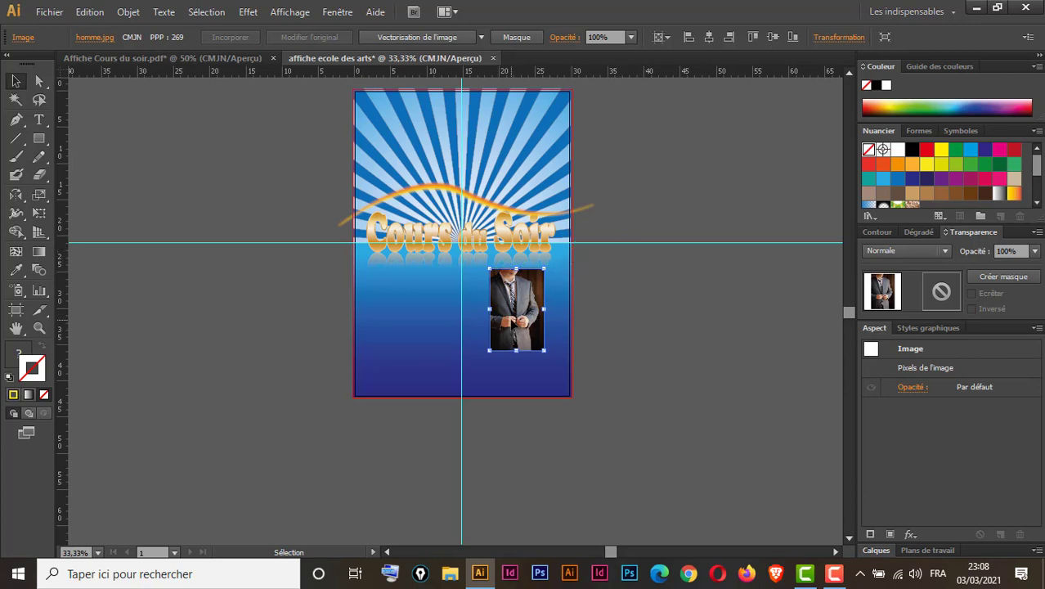
Step: Draw an ellipse spanning the whole photo, about 7.6 by 11.4 cm, with the default white fill and black stroke
key(ctrl+plus)
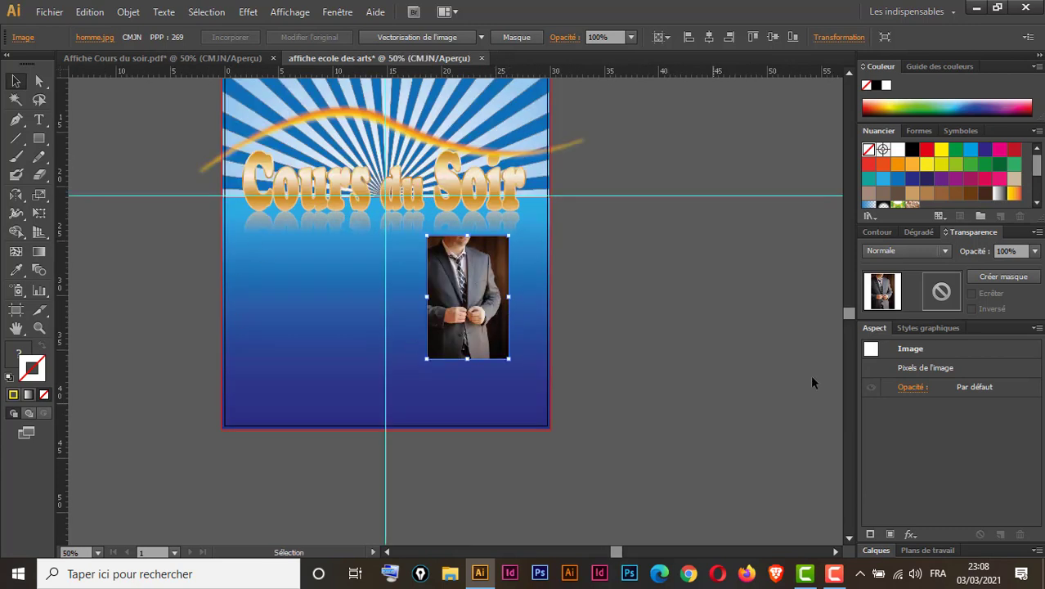
drag(41, 141, 100, 174)
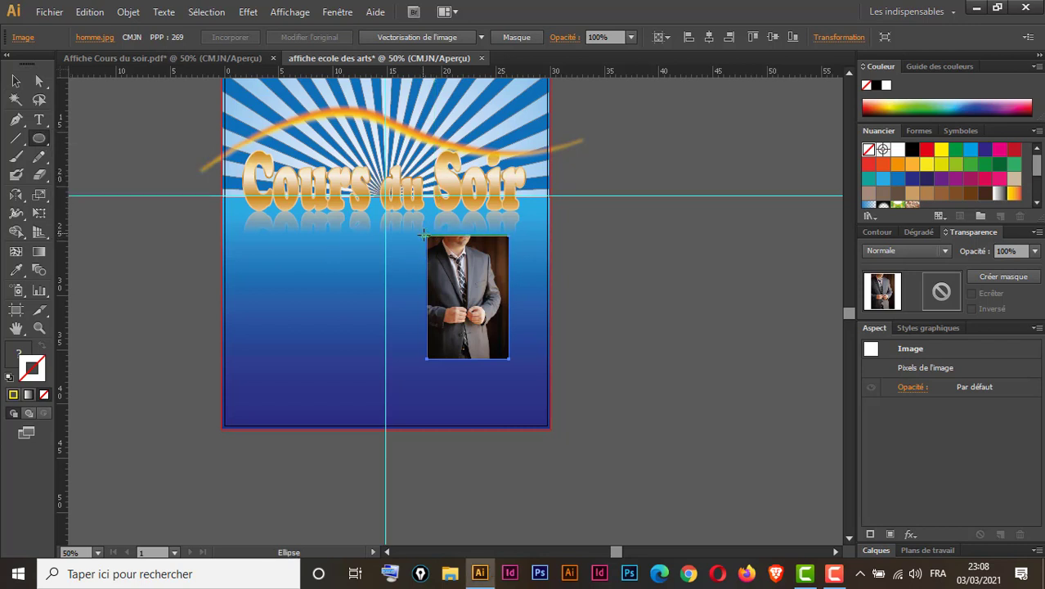
drag(427, 237, 507, 358)
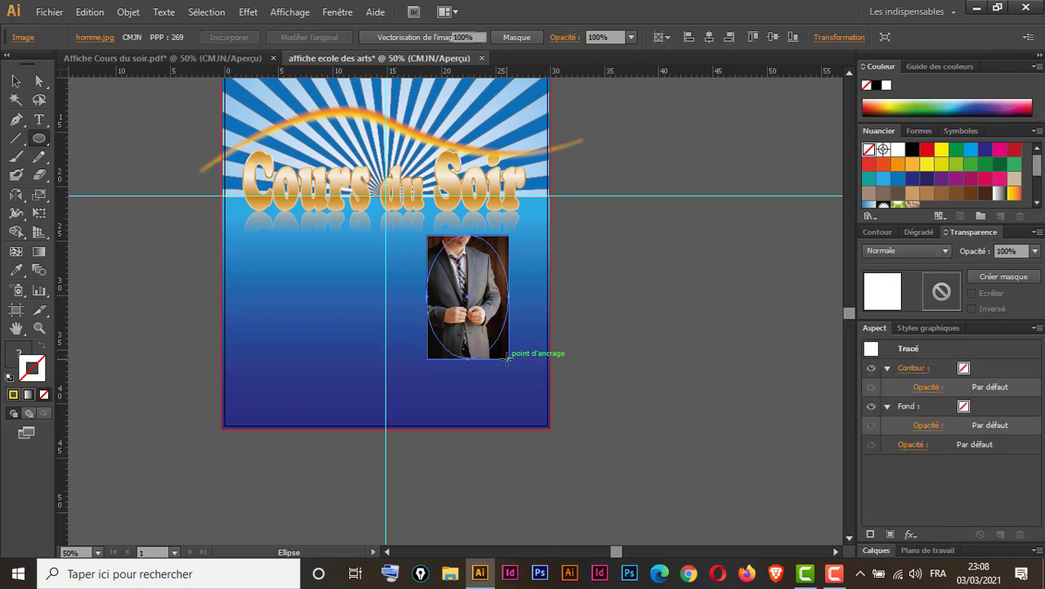
click(13, 82)
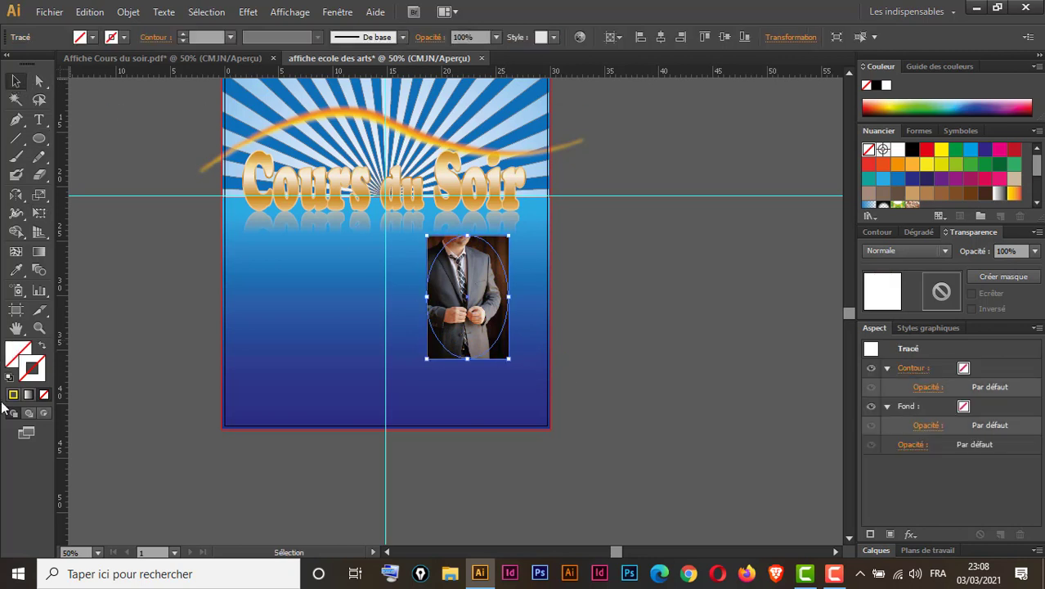
click(10, 379)
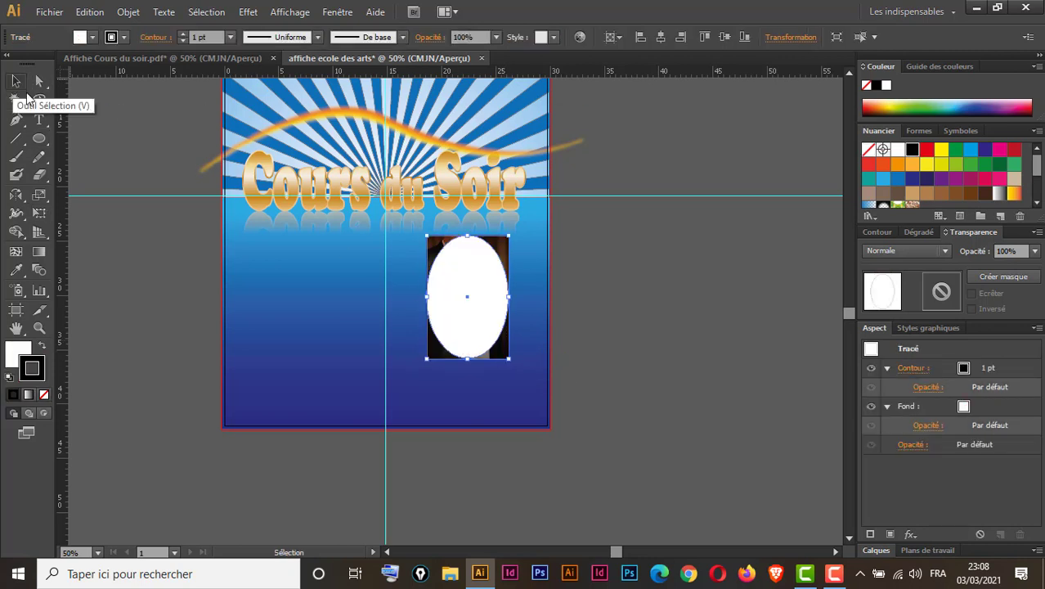
Step: Select the ellipse together with the photo and clip the photo to the oval with a clipping mask
click(16, 81)
drag(528, 278, 446, 325)
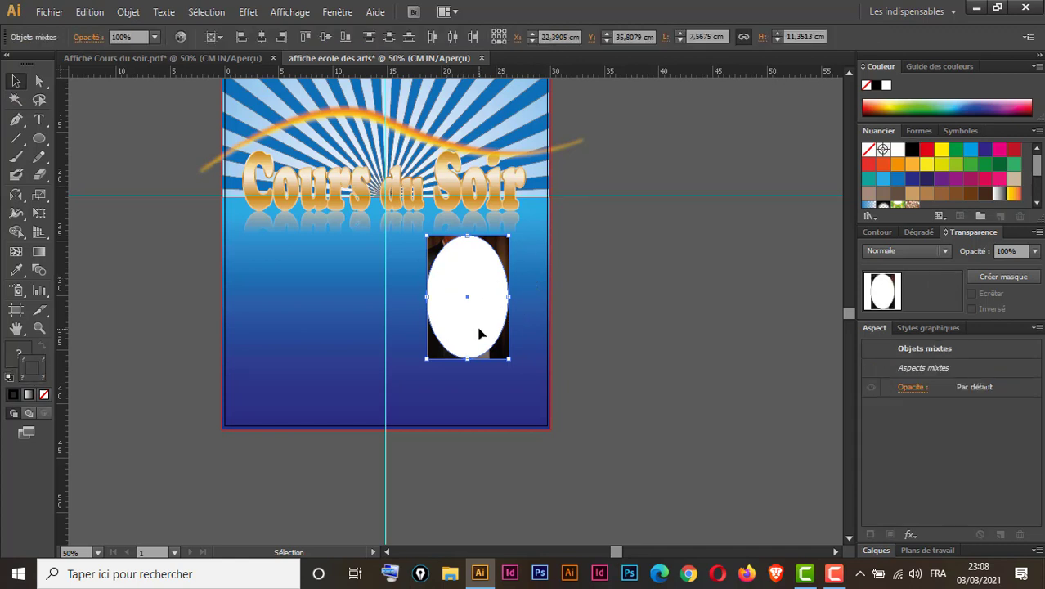
key(ctrl+KP_7)
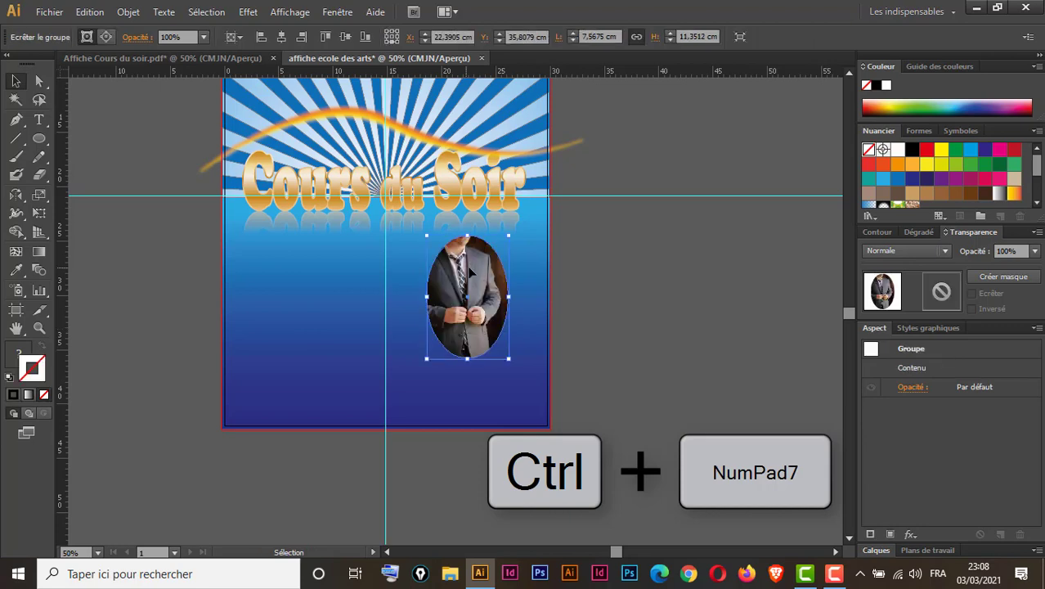
Step: Apply a progressive contour (feather) effect with a 2 cm radius to the oval suit photo, with preview enabled
click(249, 12)
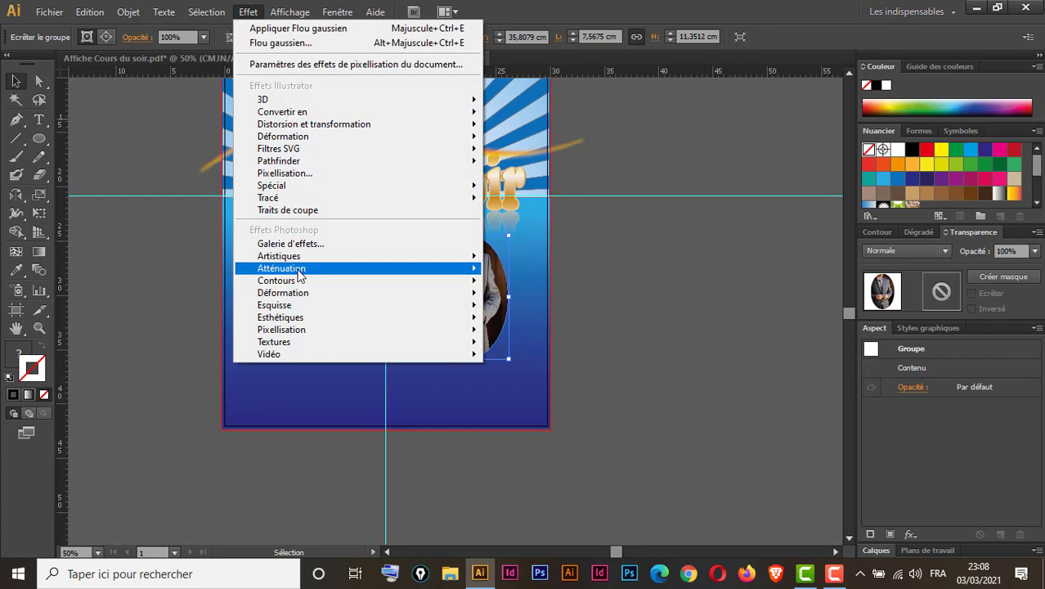
mouse_move(296, 190)
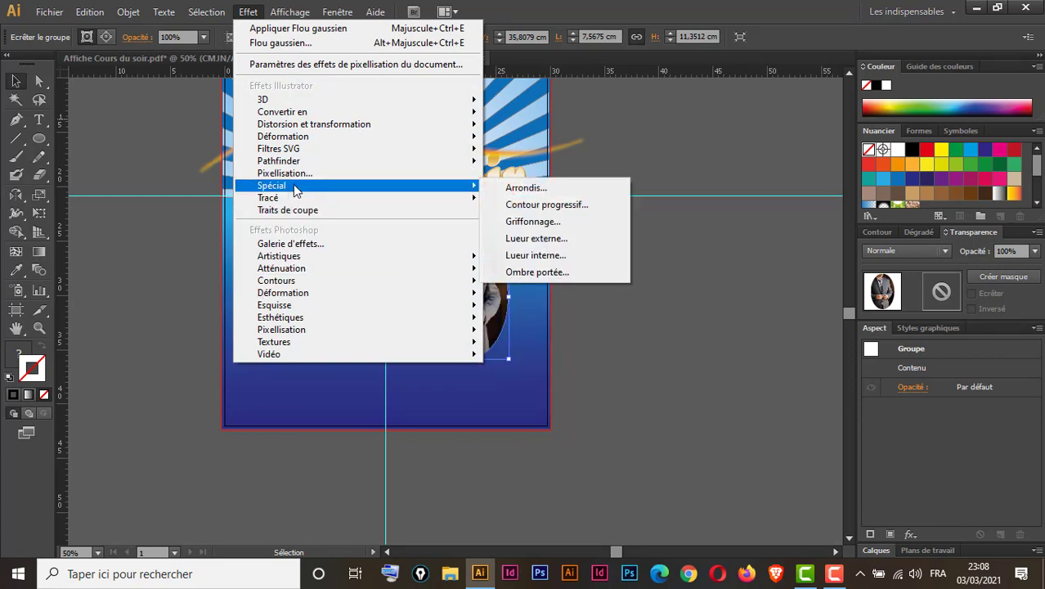
click(547, 206)
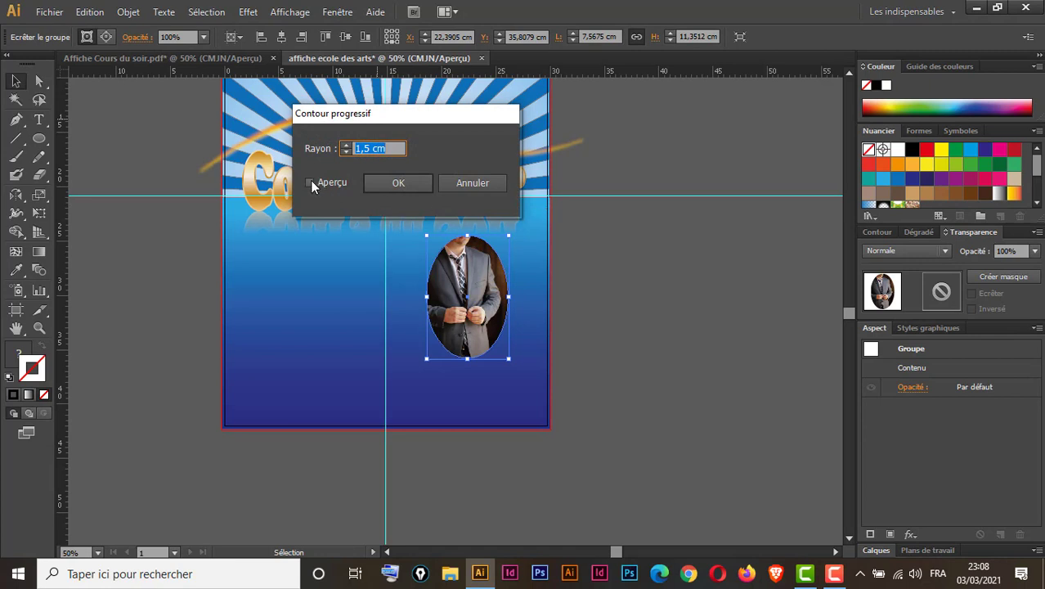
click(310, 182)
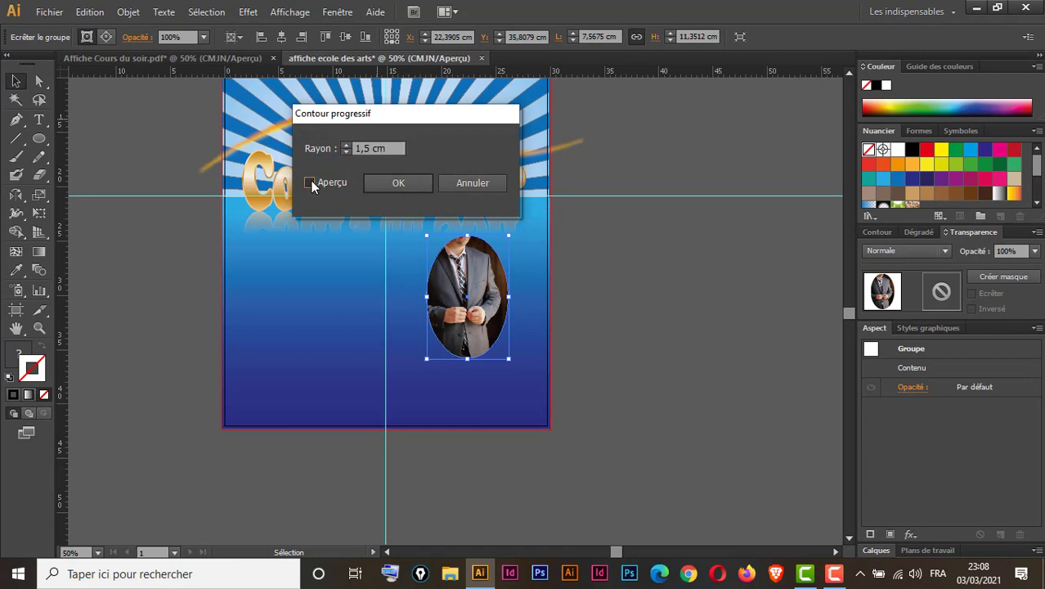
click(344, 144)
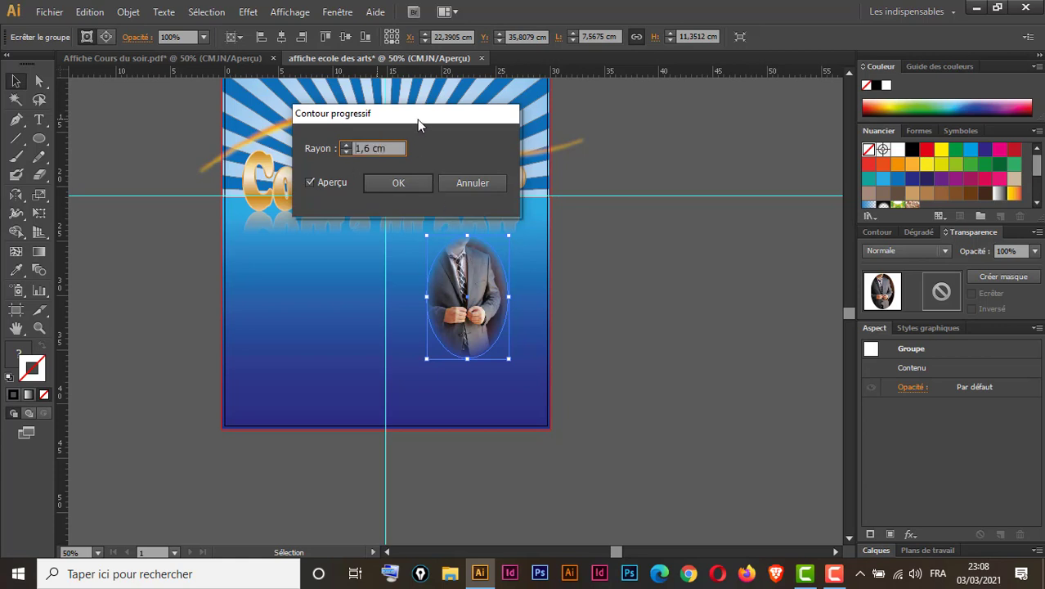
drag(418, 120, 680, 159)
click(607, 184)
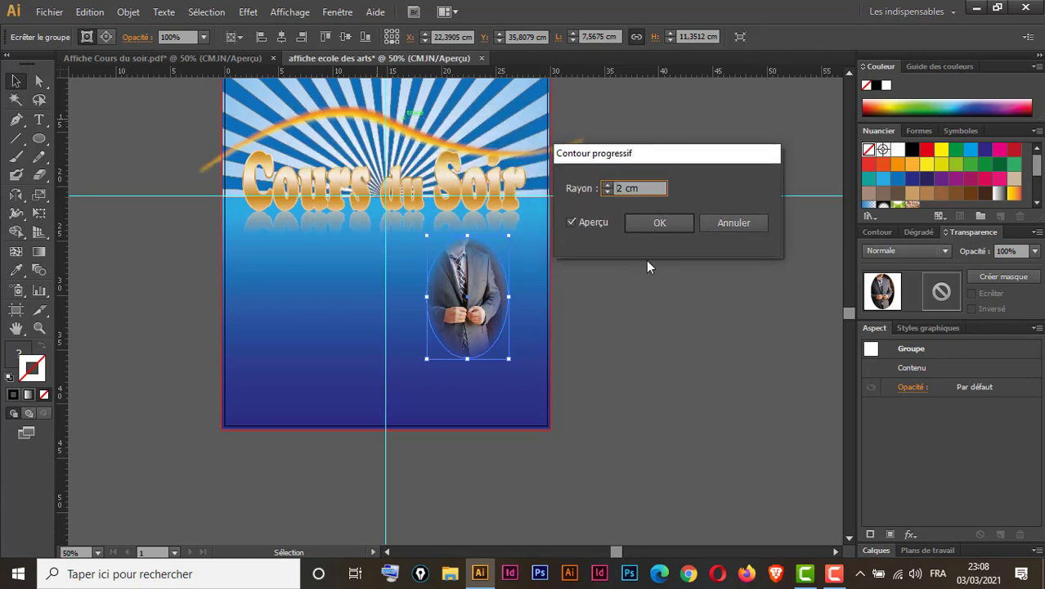
click(664, 223)
click(601, 328)
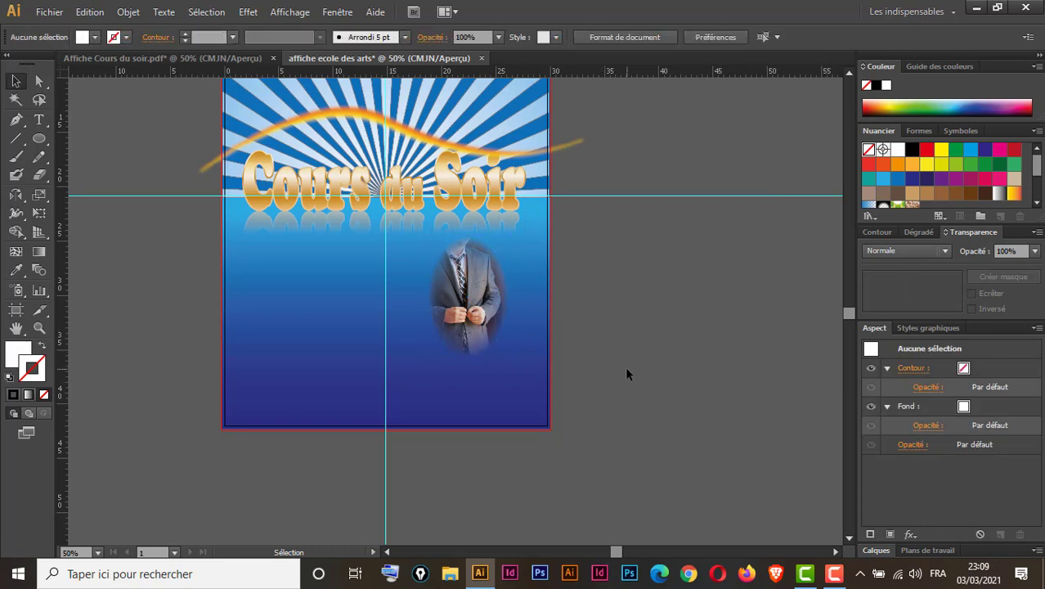
Step: Enlarge the feathered oval photo proportionally to about 8.8 by 13.2 cm below the word Soir
click(490, 343)
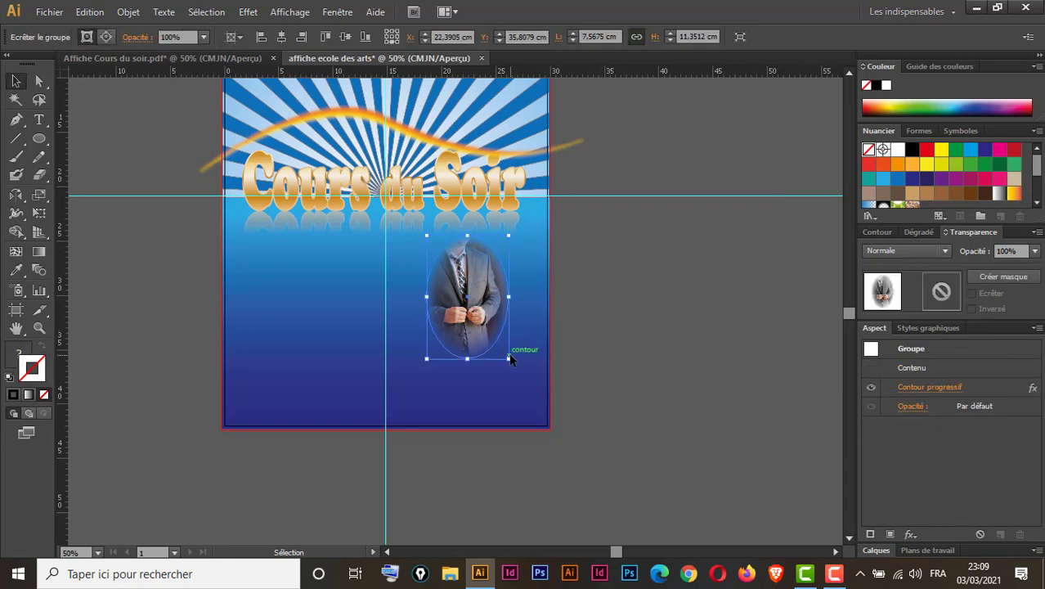
drag(507, 358, 514, 368)
drag(513, 236, 526, 254)
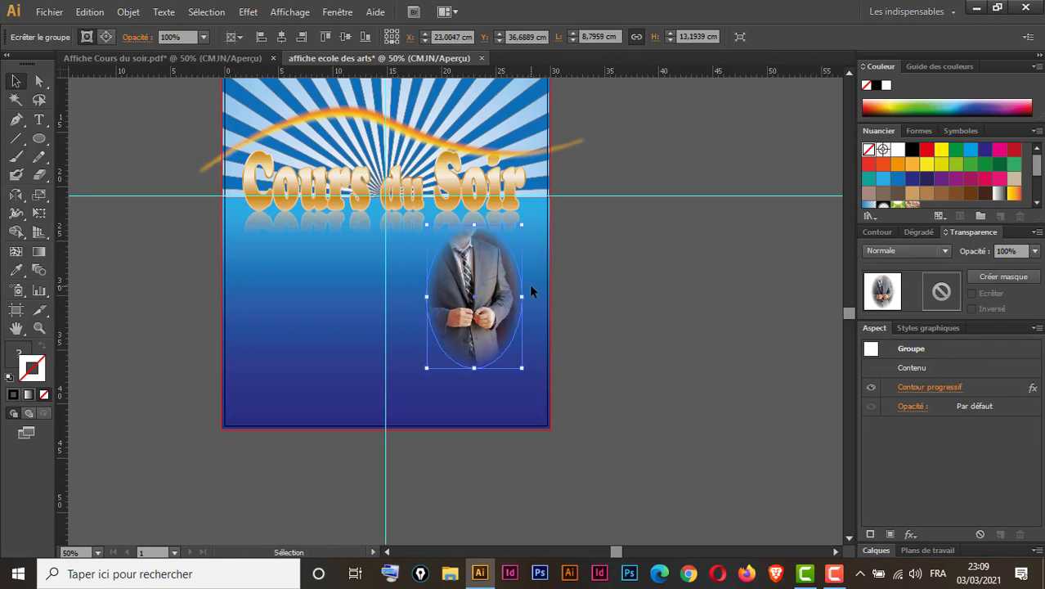
click(614, 301)
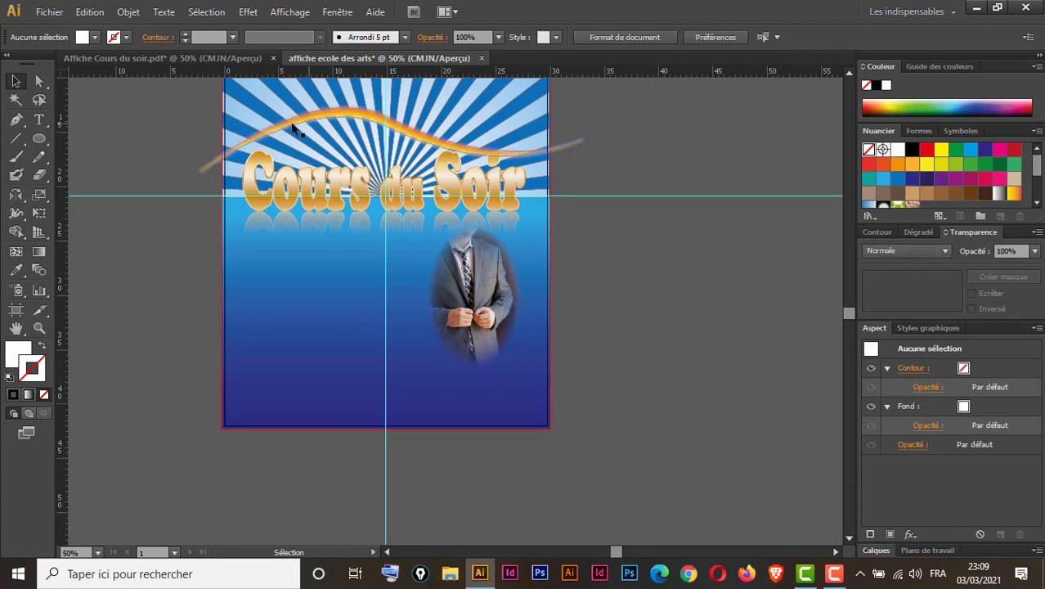
Step: Copy the course list from the Affiche Cours du soir poster into affiche ecole des arts and place it beside the photo
click(211, 57)
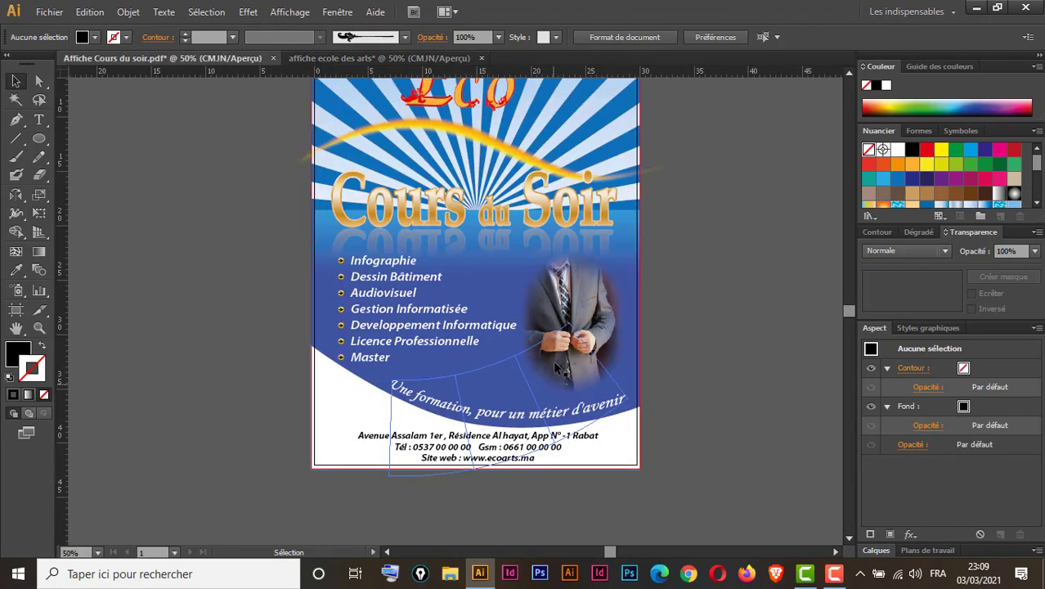
click(424, 316)
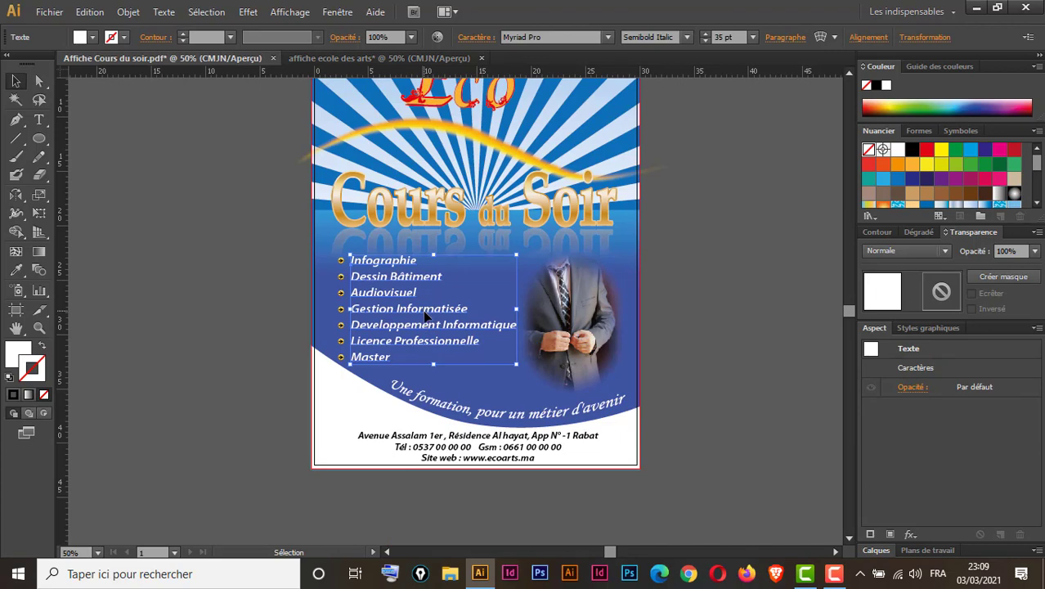
key(ctrl+c)
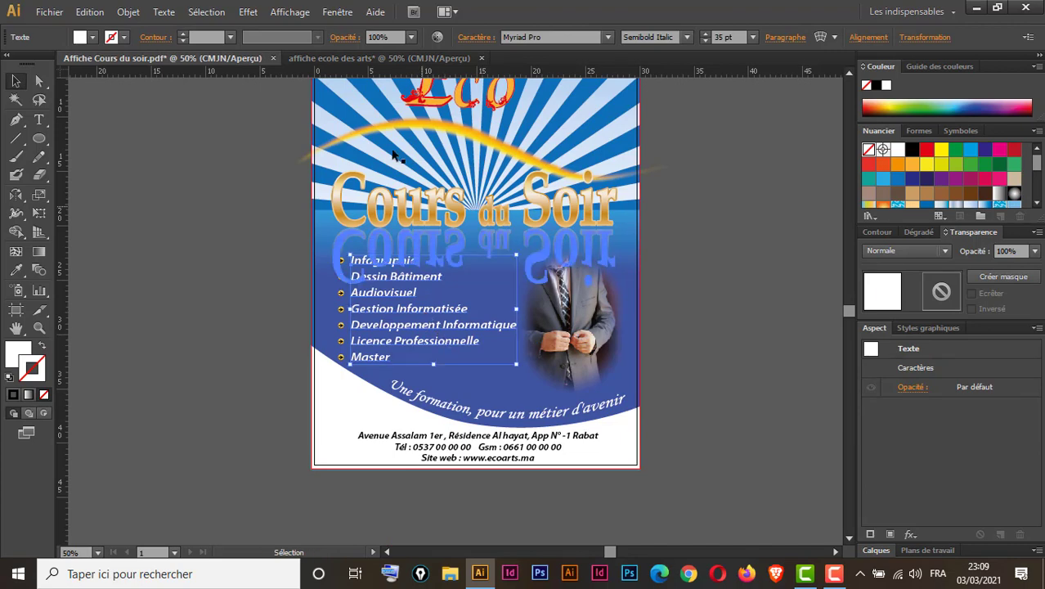
click(342, 56)
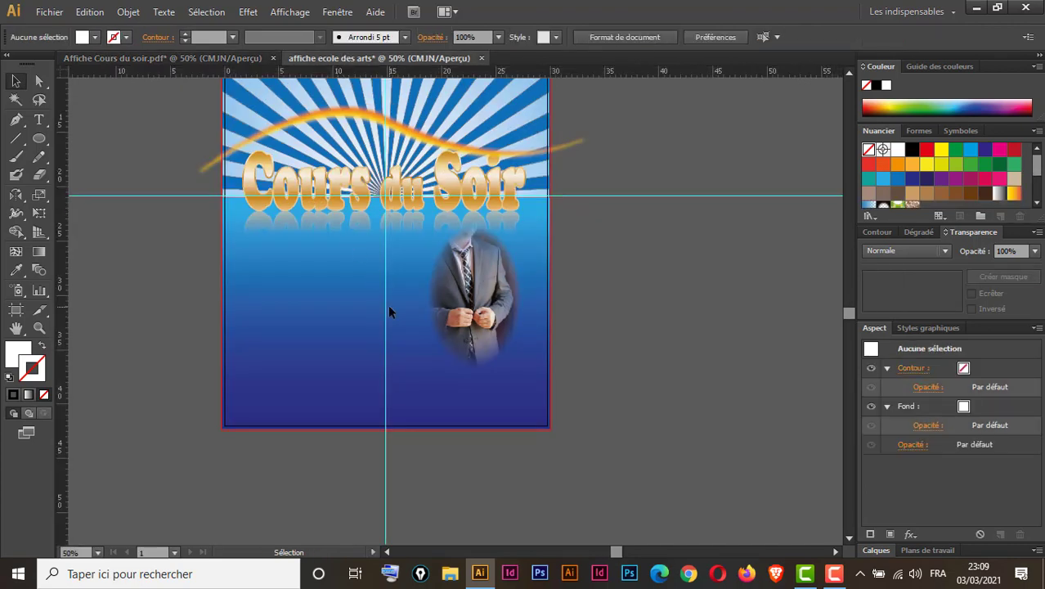
key(ctrl+v)
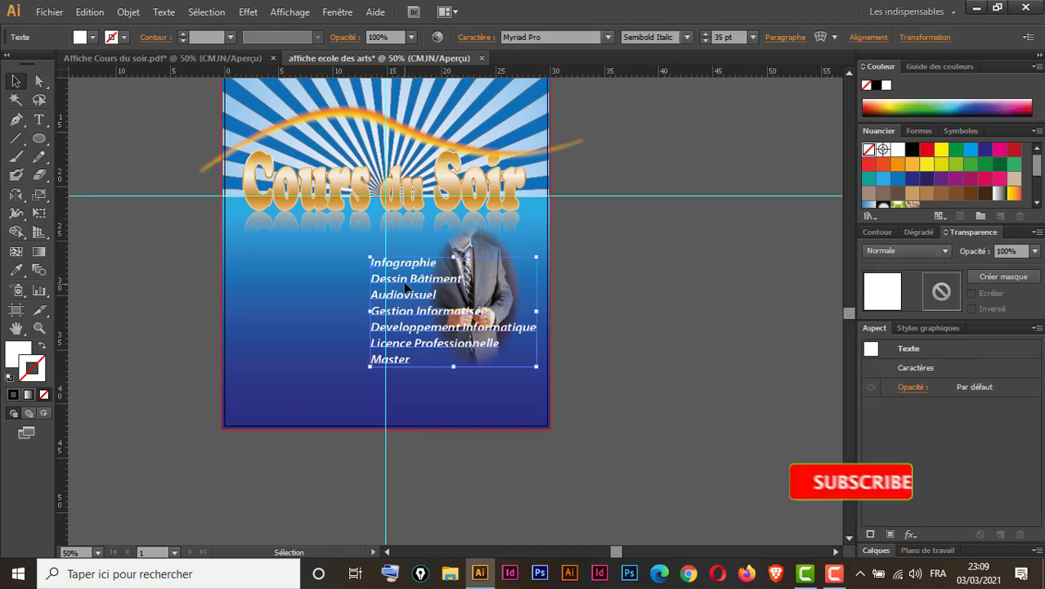
drag(405, 286, 303, 264)
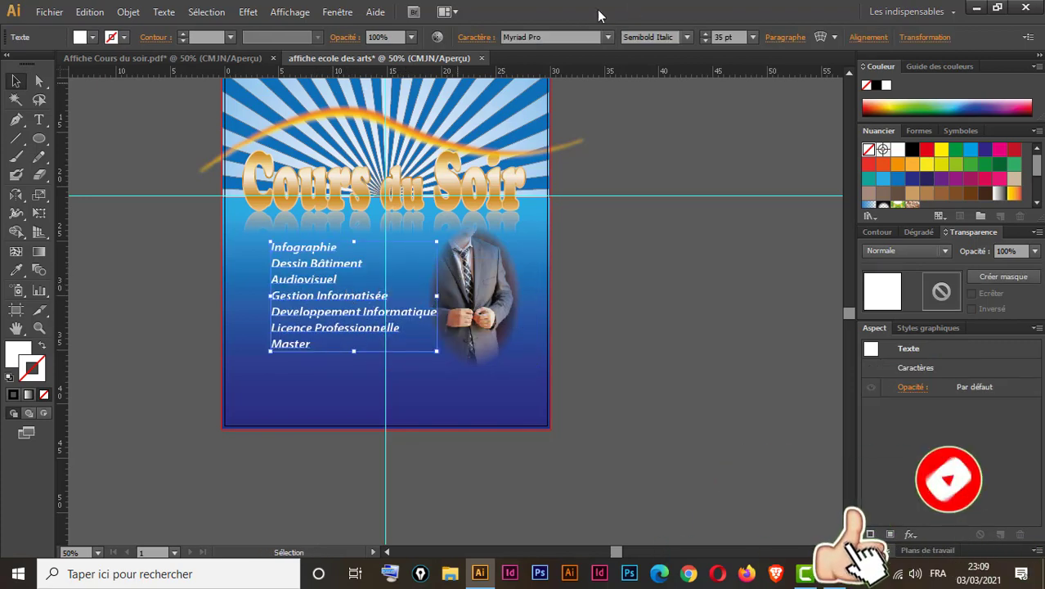
Step: Set the course list to Myriad Pro Italic at 33 pt and shift it slightly toward the photo
click(686, 37)
click(653, 139)
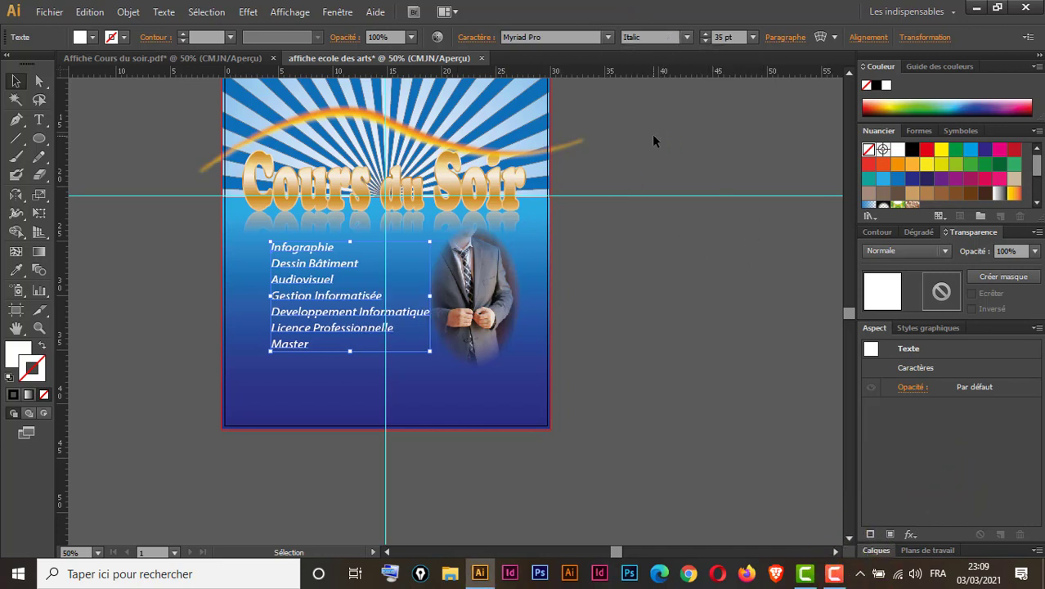
click(704, 41)
click(704, 40)
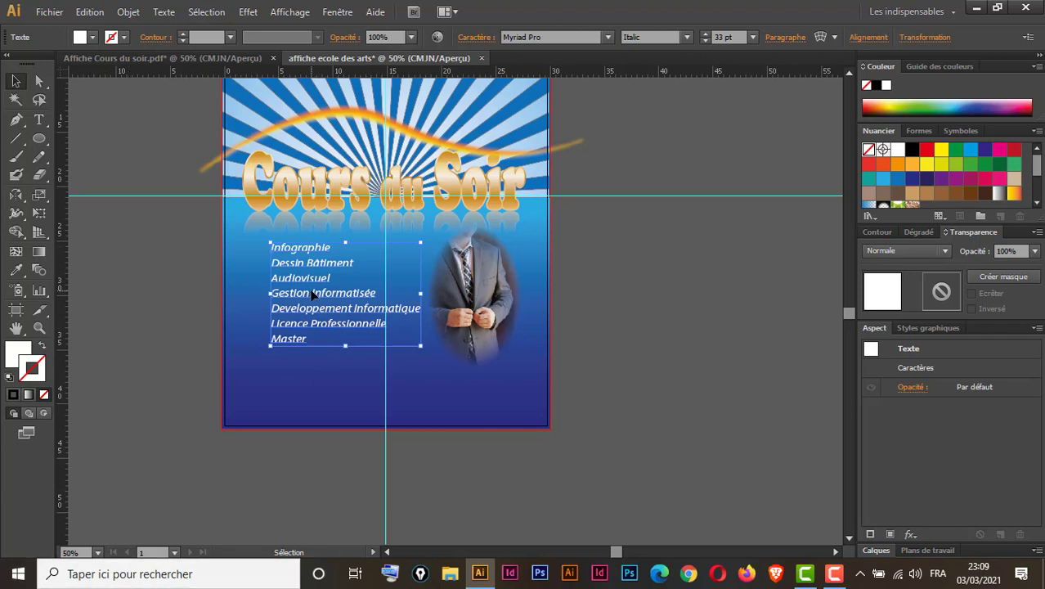
drag(314, 297, 321, 298)
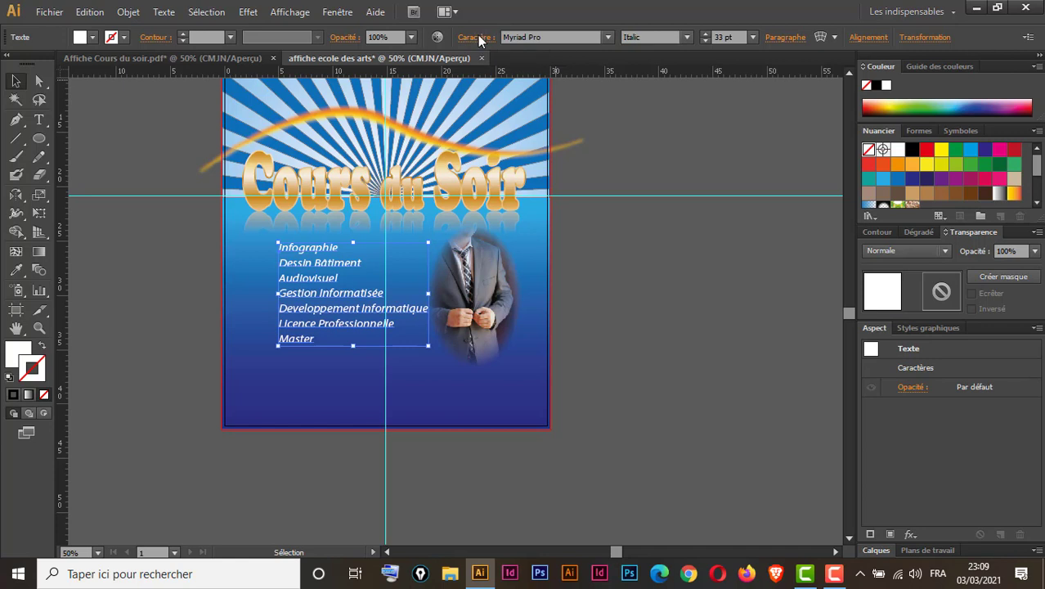
Step: Increase the course list's line spacing to 42 pt
click(479, 39)
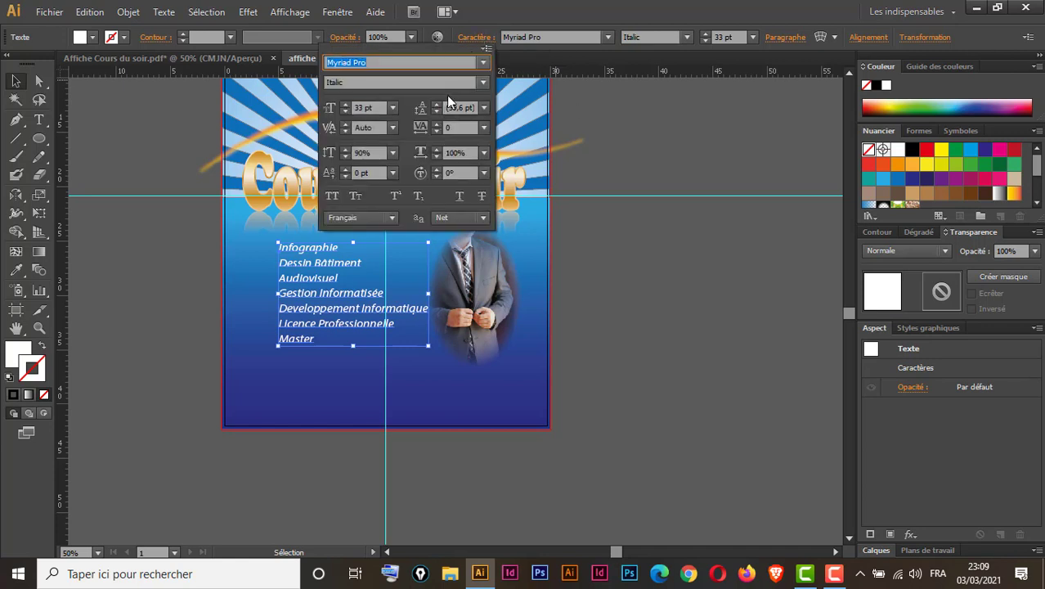
click(437, 105)
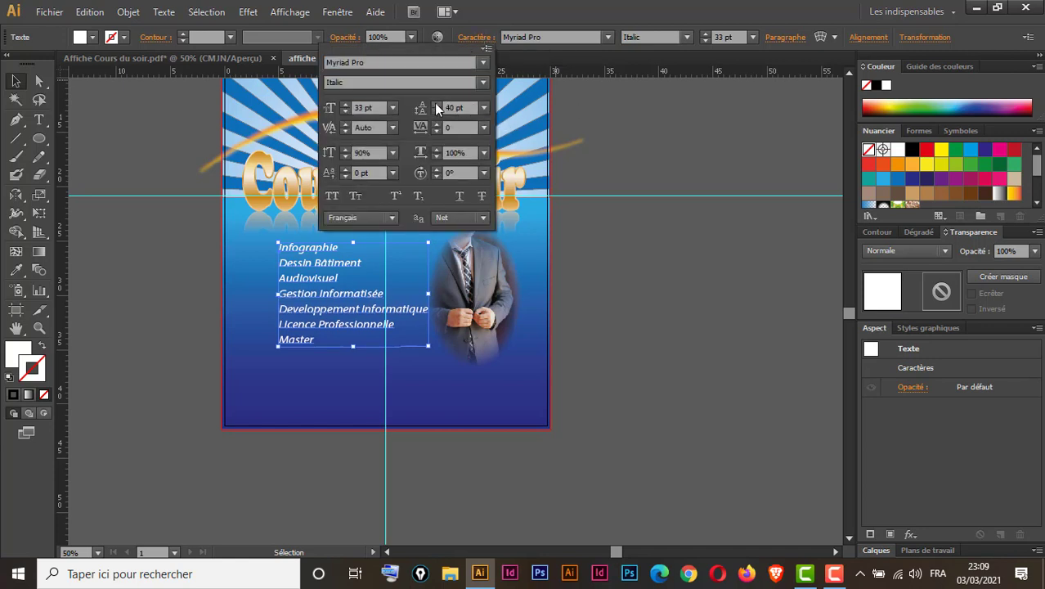
click(436, 104)
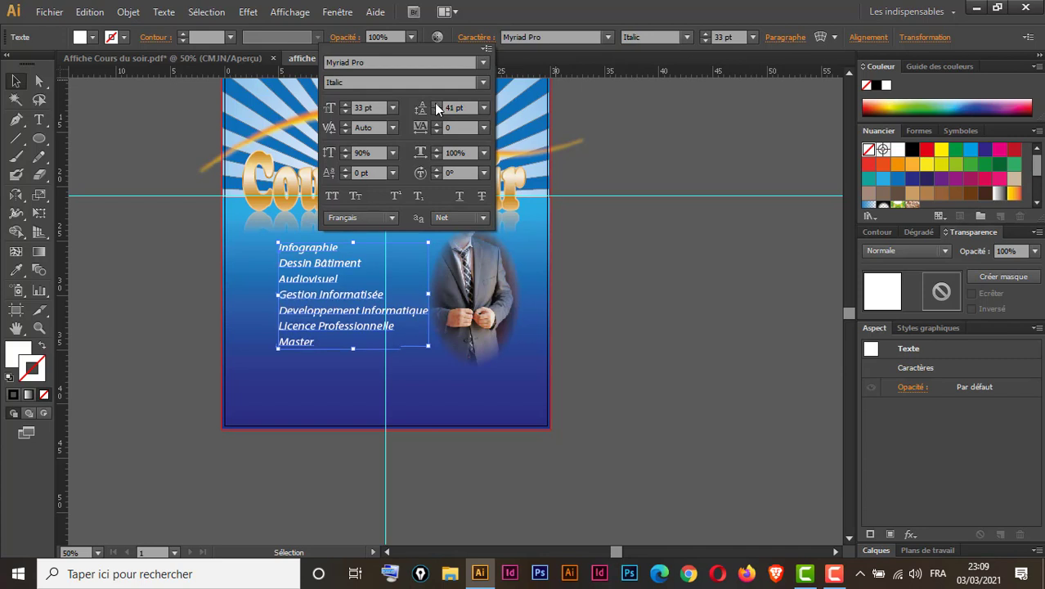
click(437, 105)
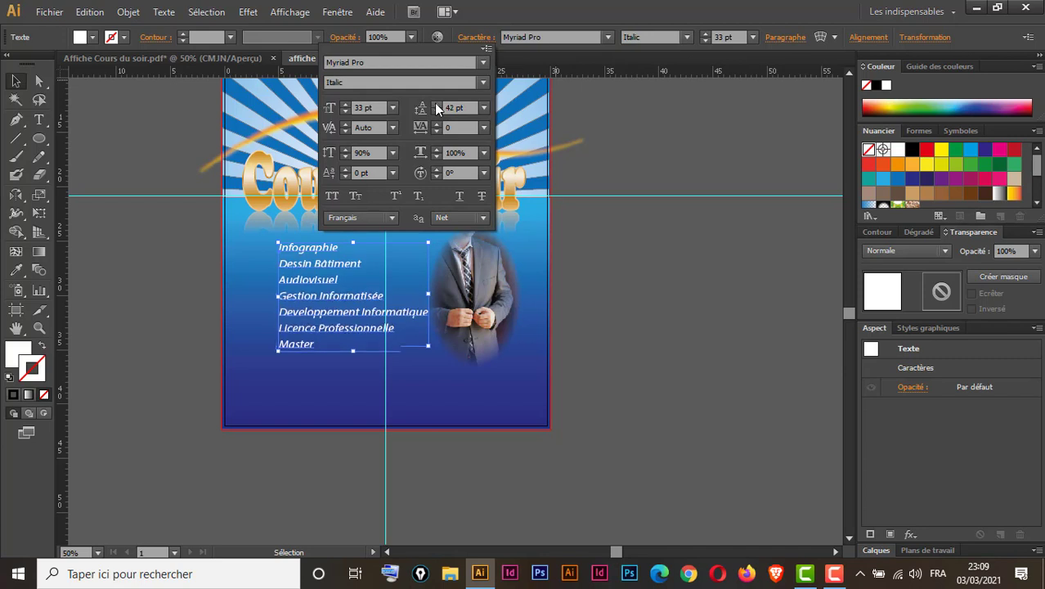
click(487, 40)
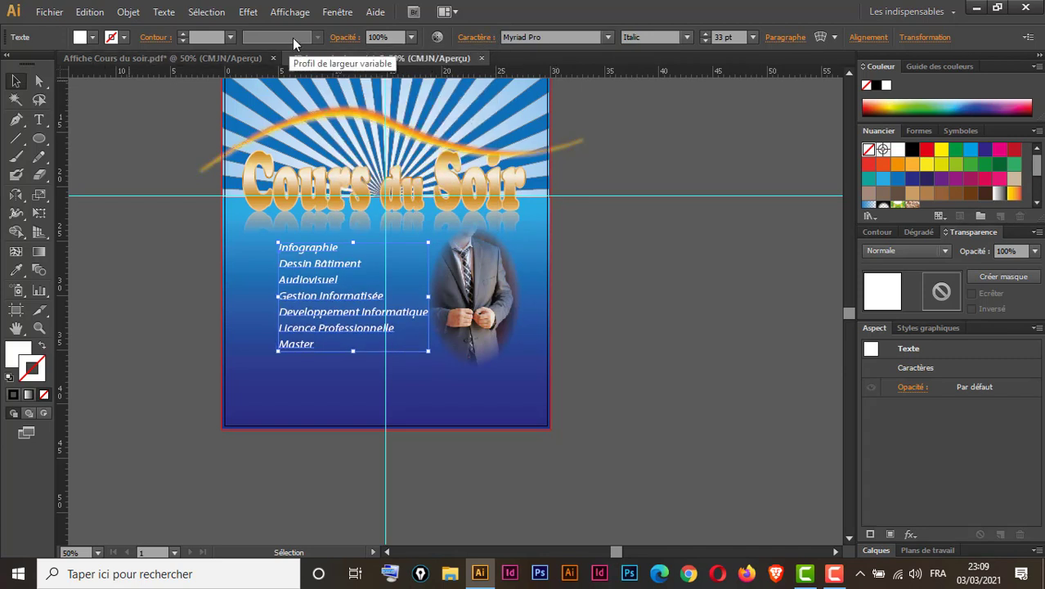
Step: Open the Boutons et barres Web symbol library and place the orange Puce 5 - Suivant symbol before the Infographie line
click(338, 13)
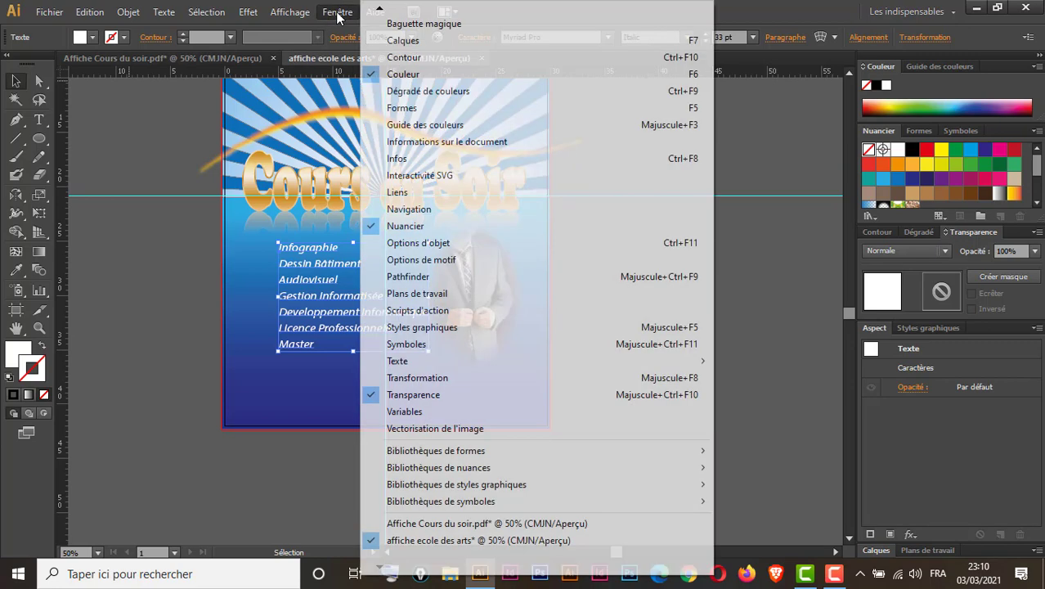
mouse_move(495, 506)
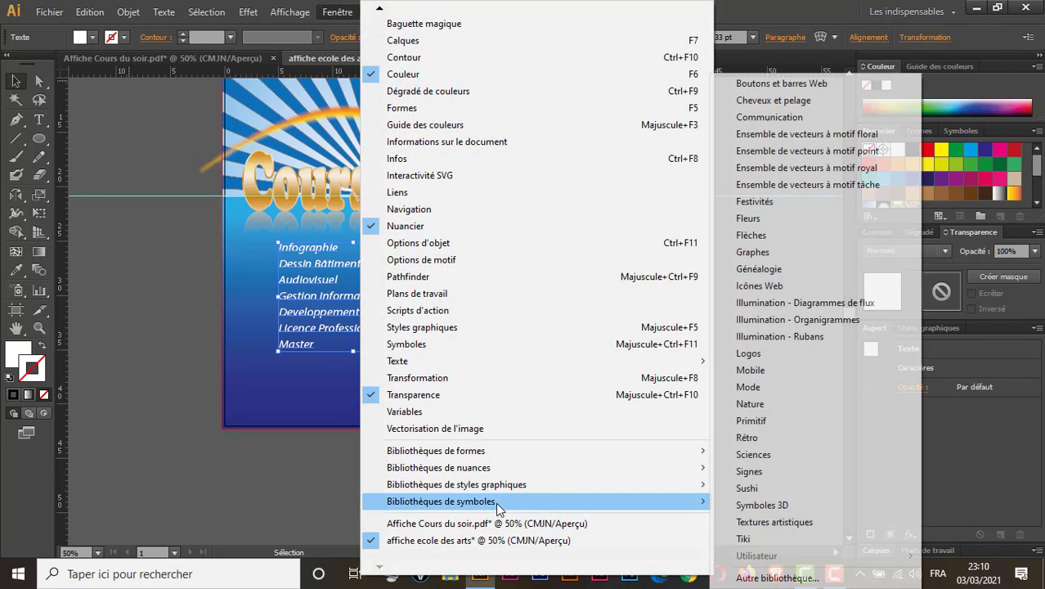
click(789, 83)
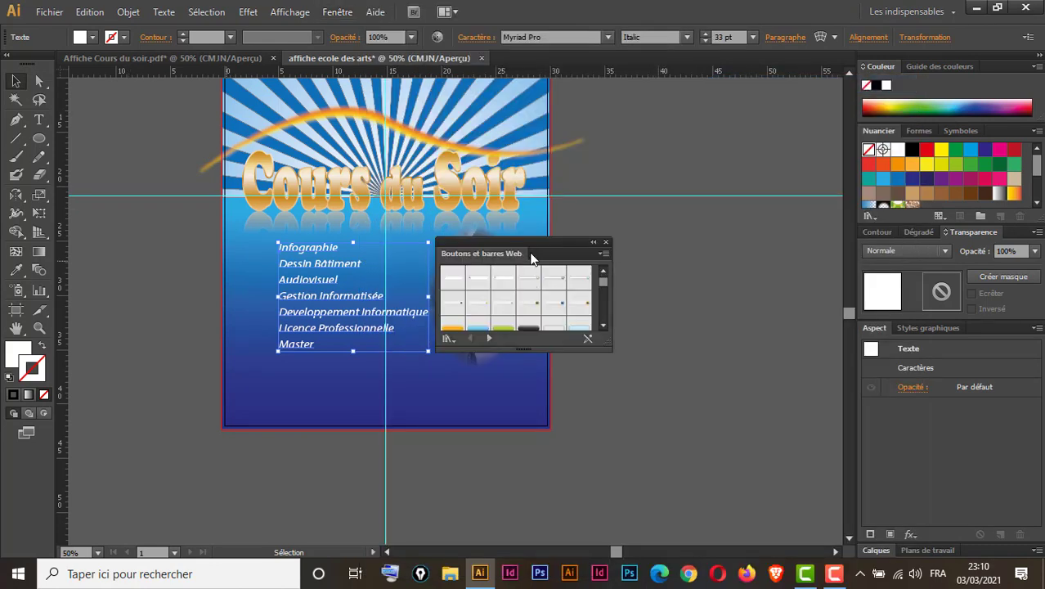
drag(537, 240, 664, 107)
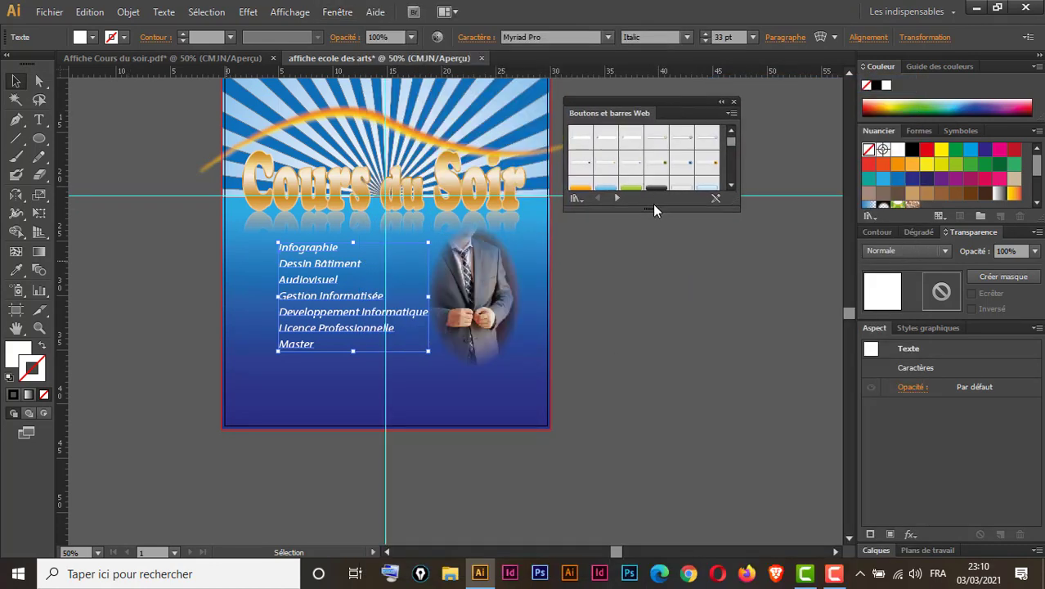
drag(651, 211, 660, 485)
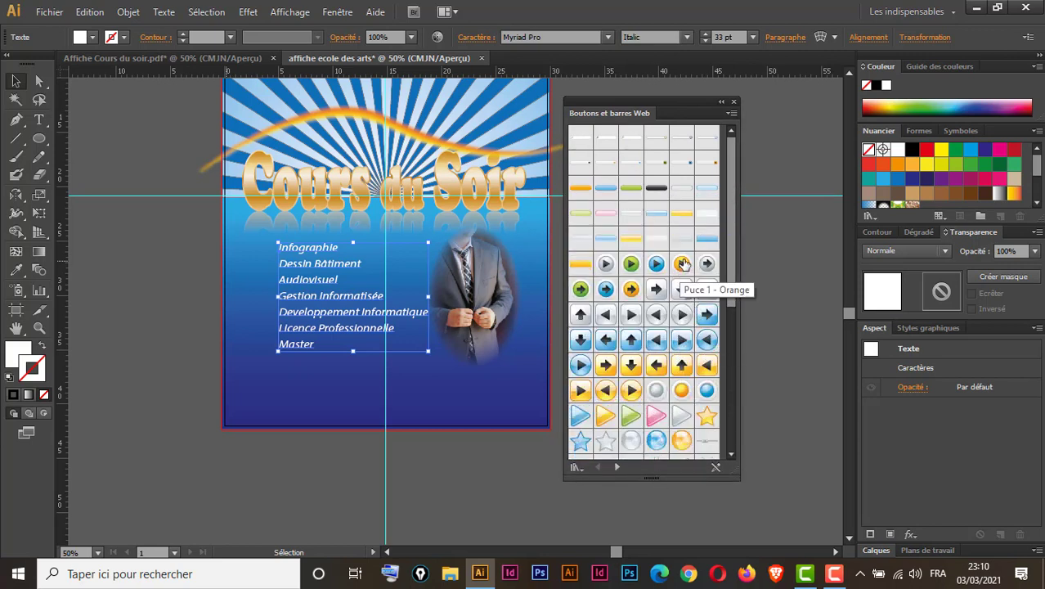
click(633, 394)
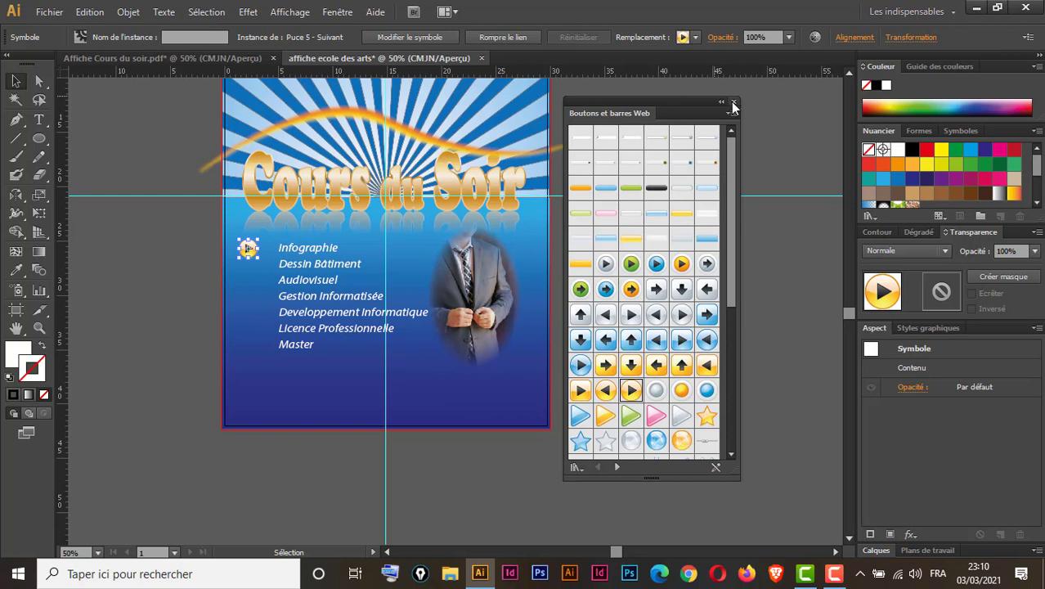
click(606, 418)
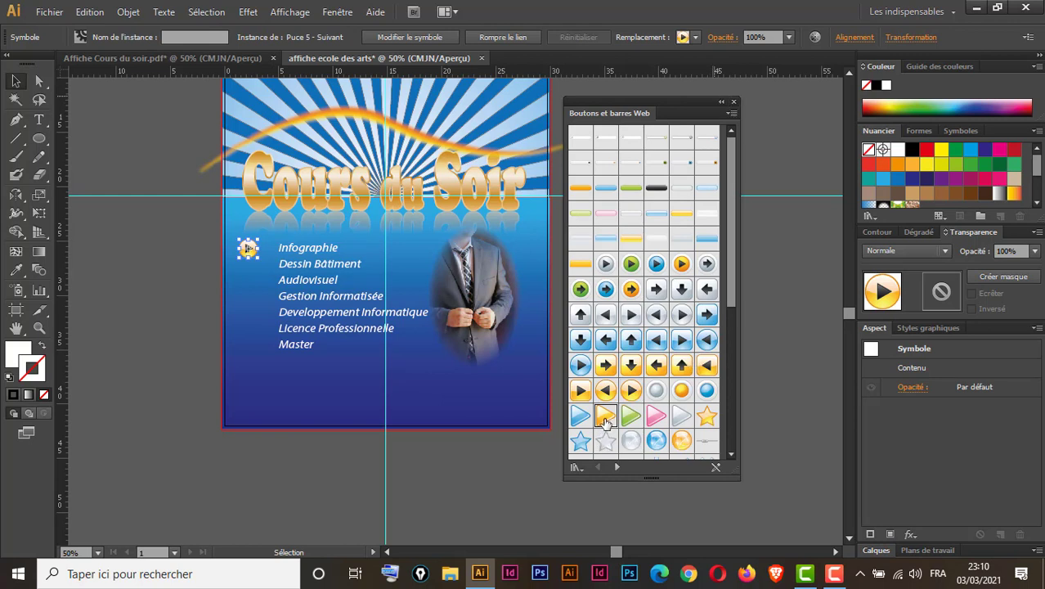
drag(297, 385, 169, 363)
click(153, 354)
key(Delete)
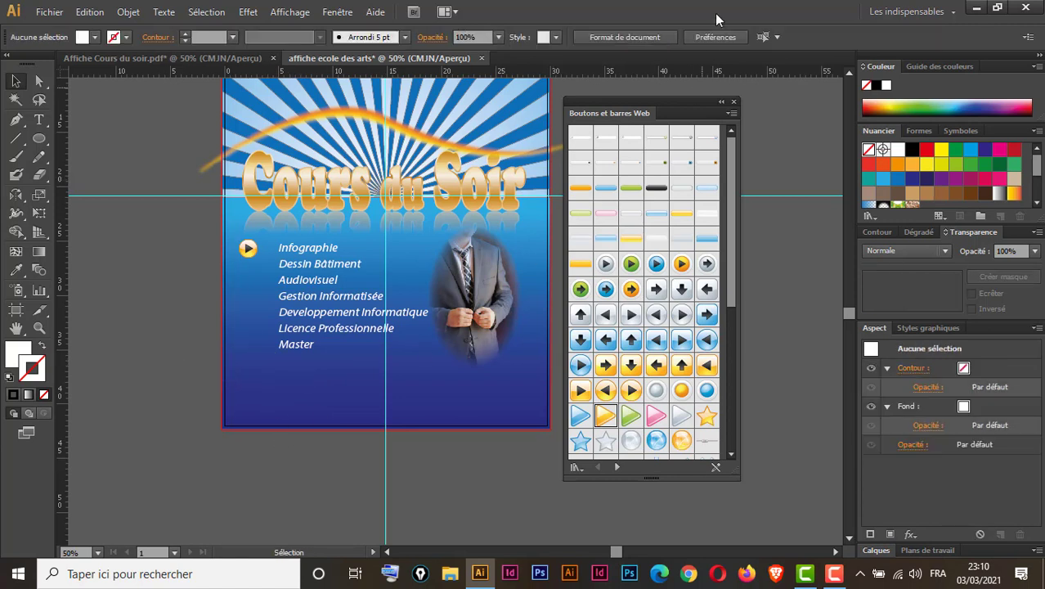
Step: Close the symbol library, then scale the arrow bullet down to about half its size and place it just before Infographie
click(734, 104)
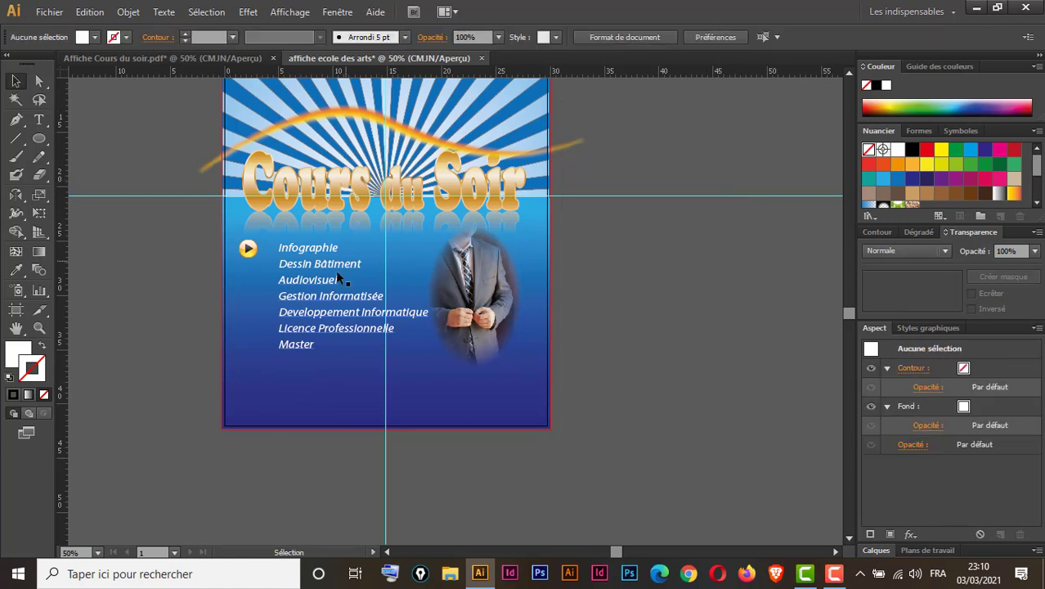
key(ctrl+space)
drag(197, 221, 353, 369)
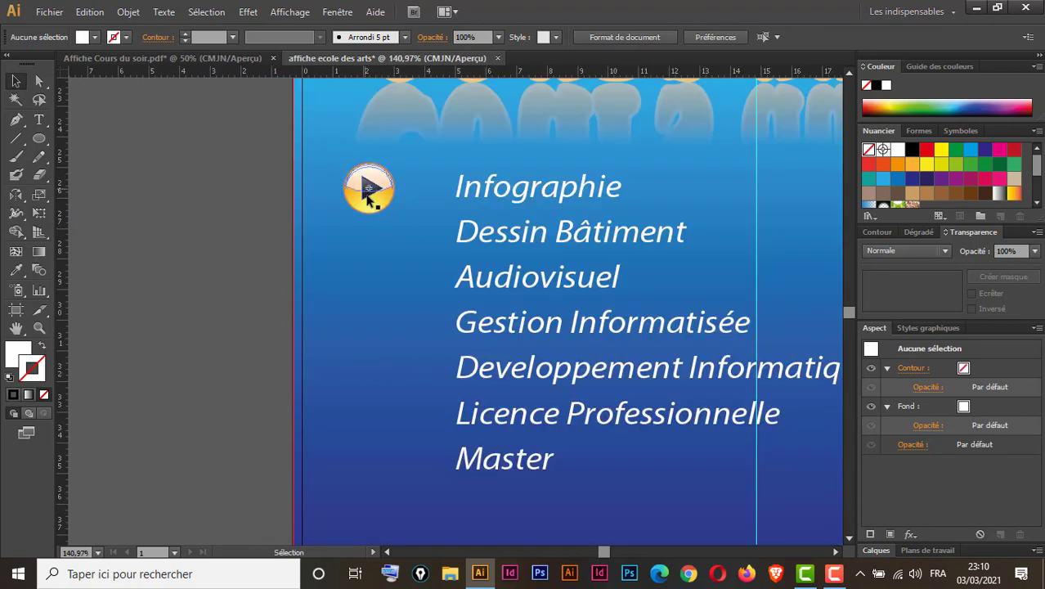
drag(368, 205, 422, 201)
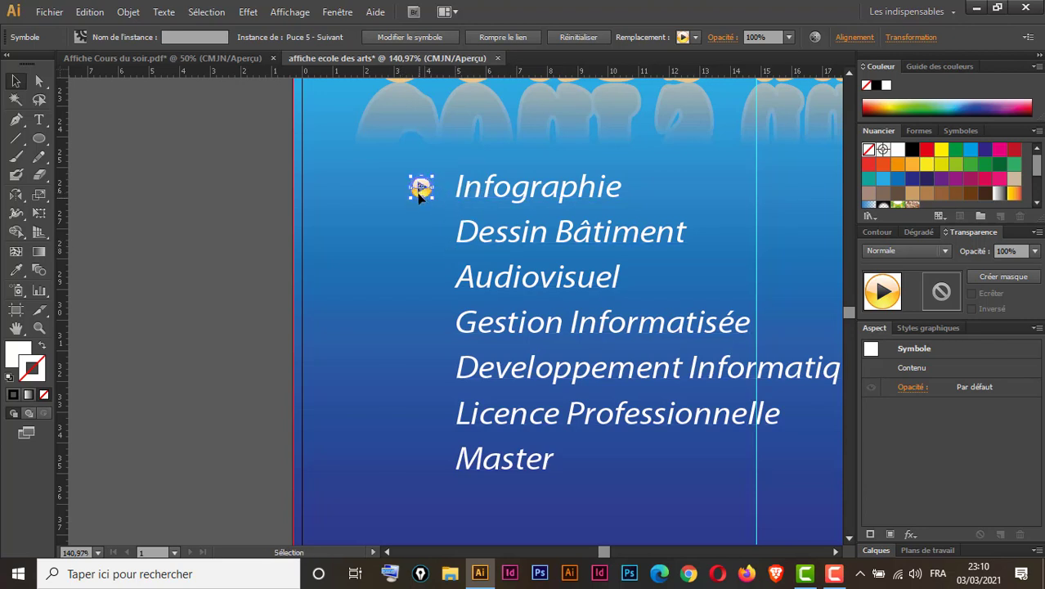
Step: Duplicate the arrow bullet down the course list at even spacing, placing one before each remaining line from Dessin Bâtiment to Master
drag(429, 190, 431, 242)
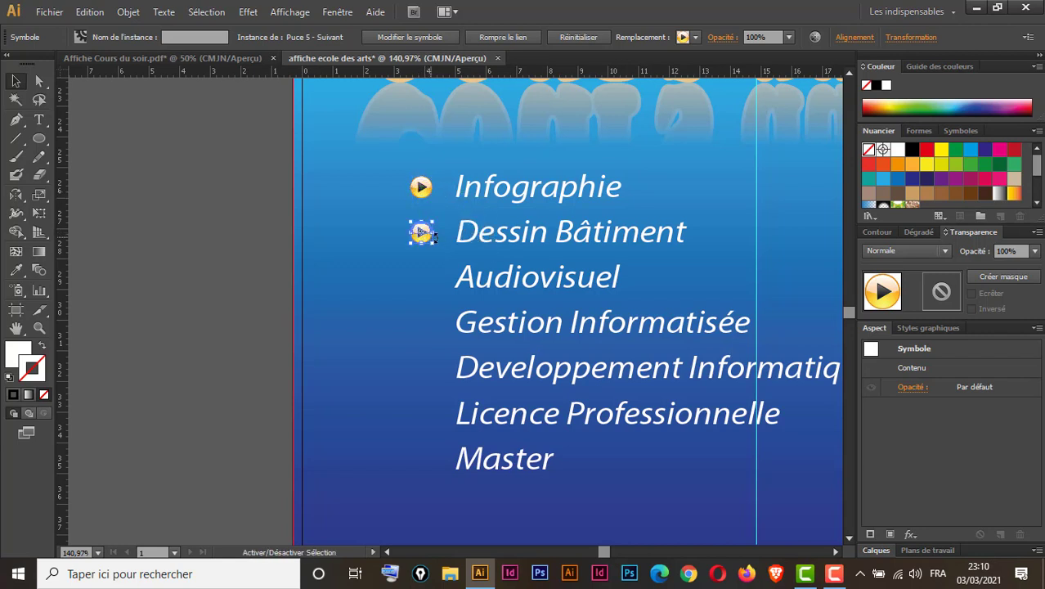
key(ctrl+d)
key(ctrl+d)
key(ctrl+d)
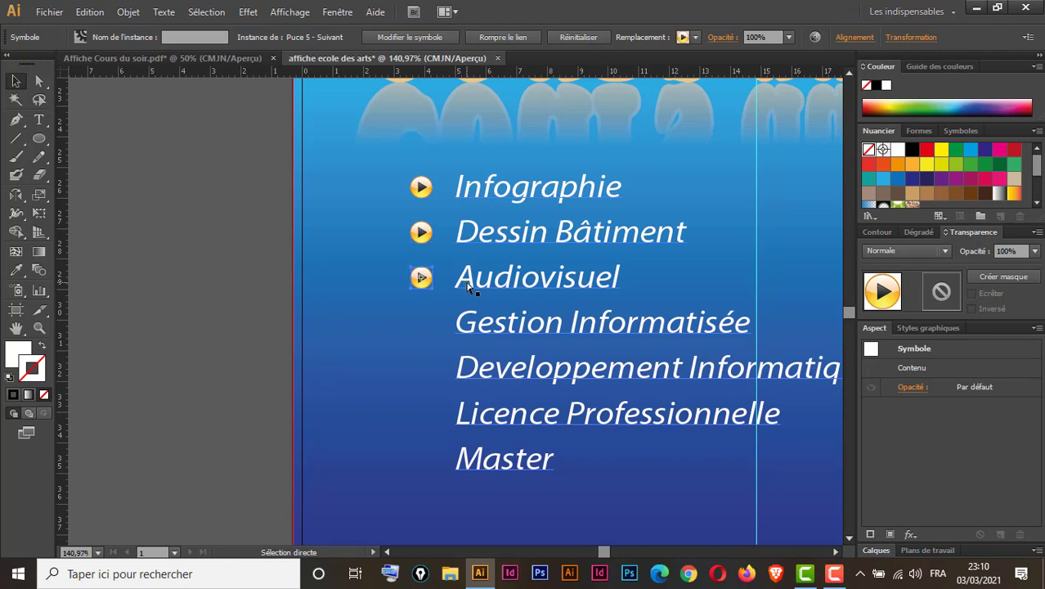
key(ctrl+d)
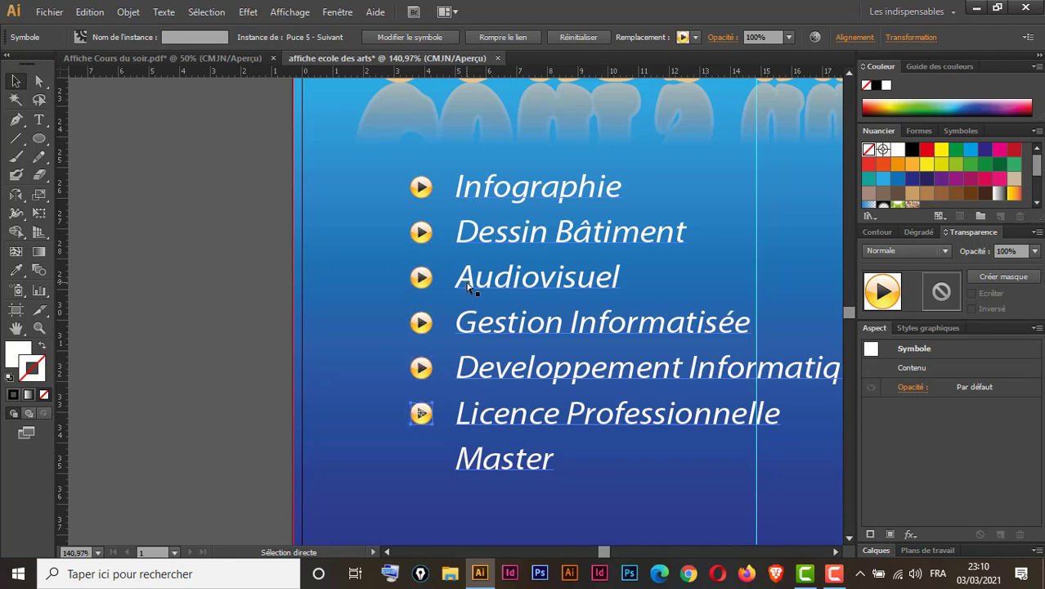
key(ctrl+d)
key(v)
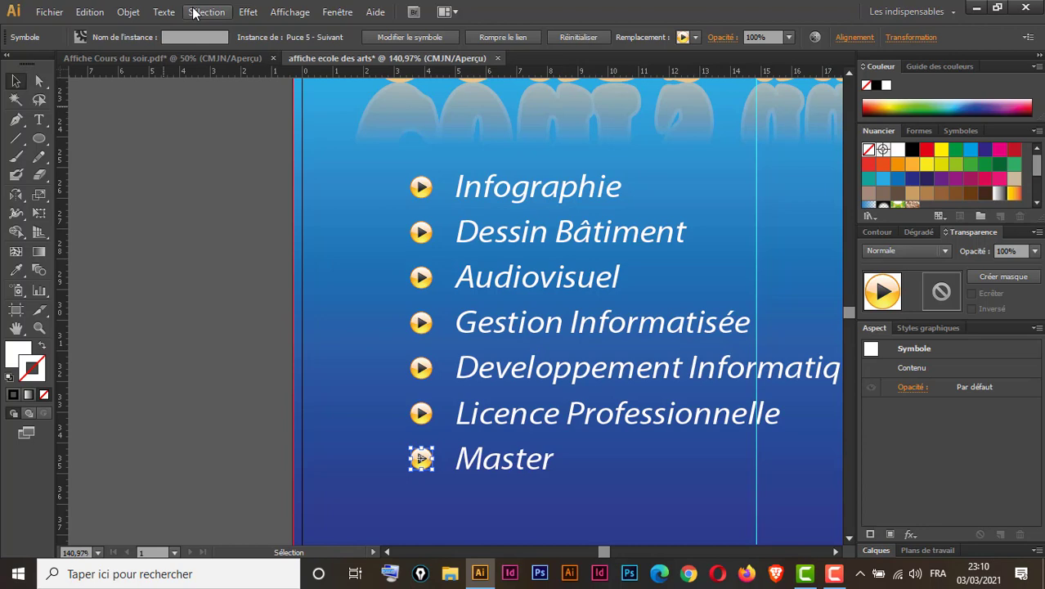
Step: Draw a white rectangle without outline across the bottom of the poster, about 30 cm wide and 9 cm high
key(ctrl+minus)
key(ctrl+minus)
key(ctrl+minus)
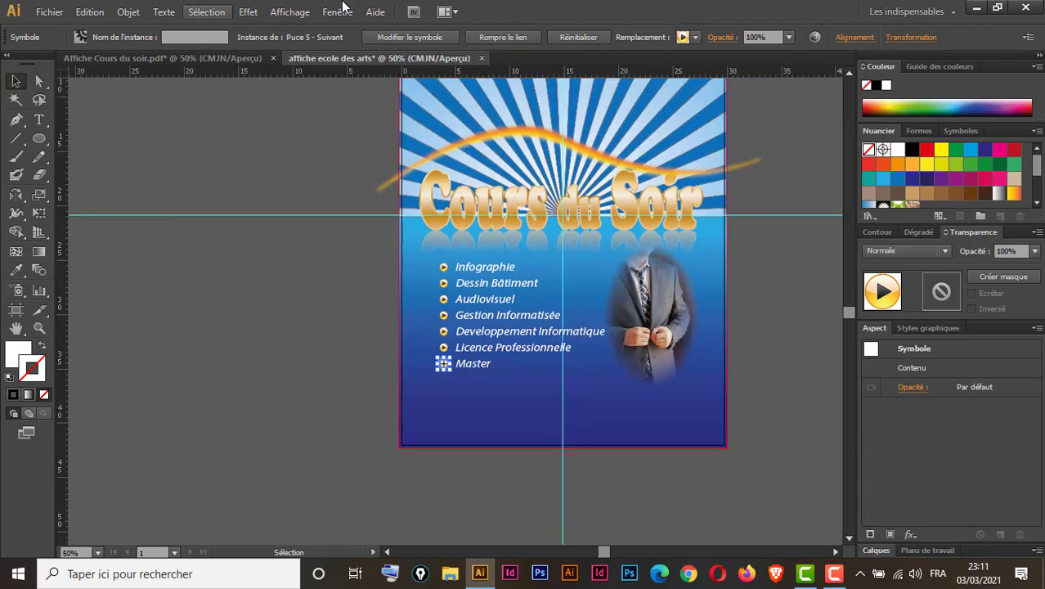
click(143, 59)
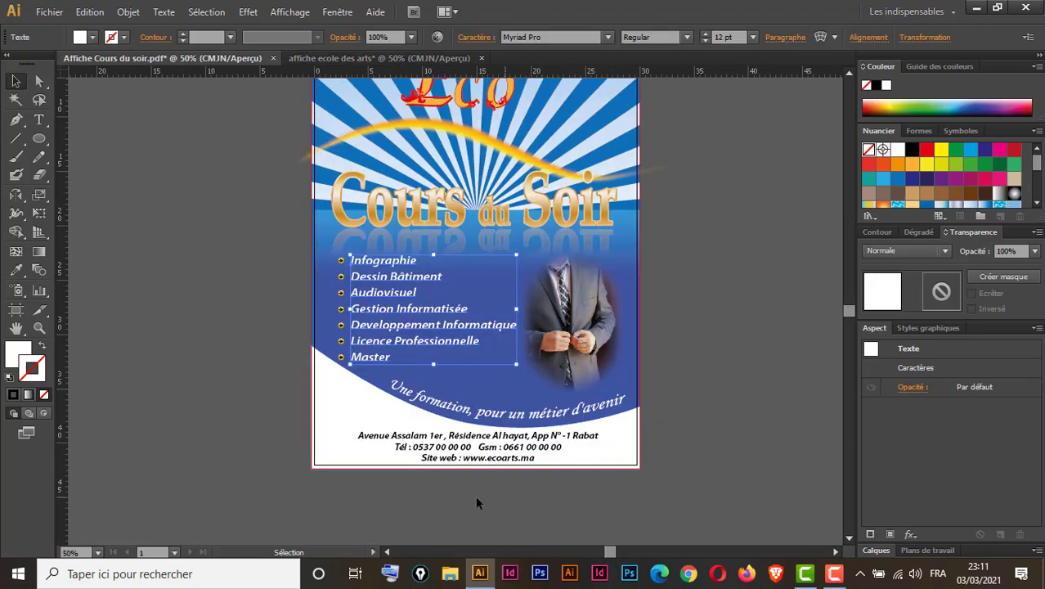
click(380, 58)
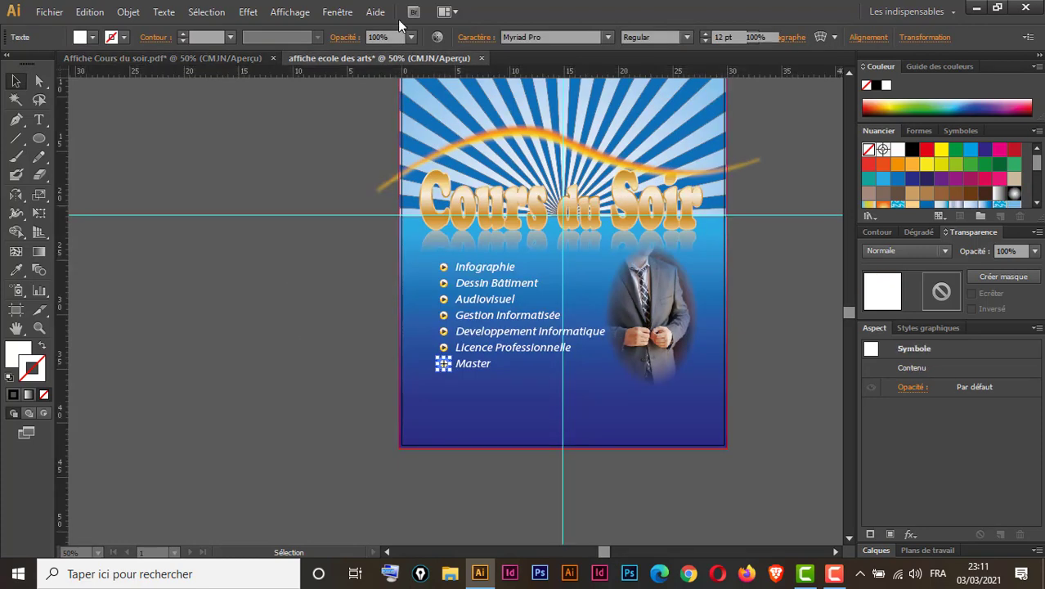
drag(41, 145, 82, 135)
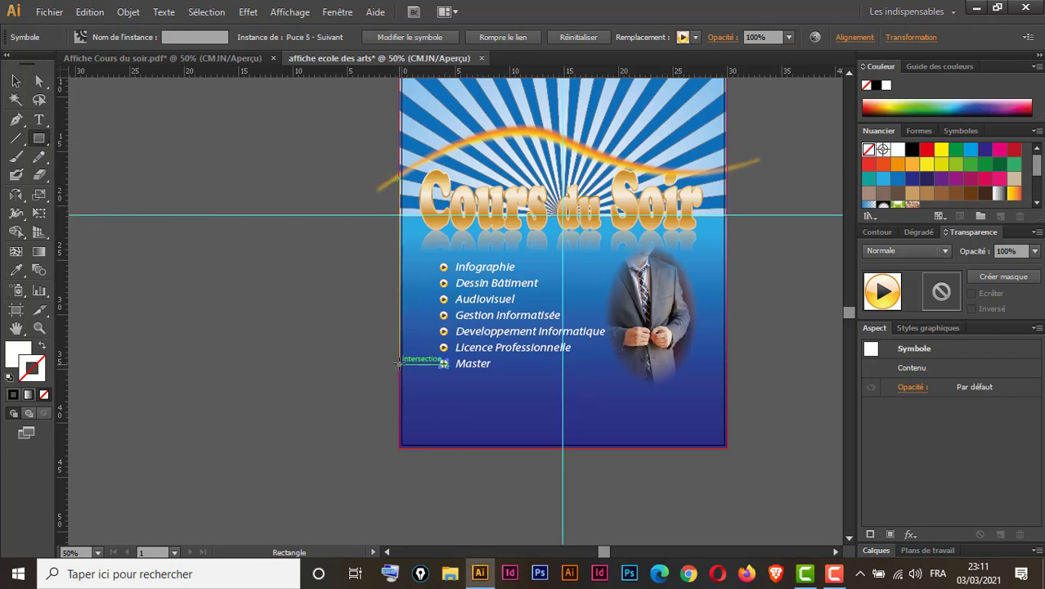
drag(400, 353, 725, 450)
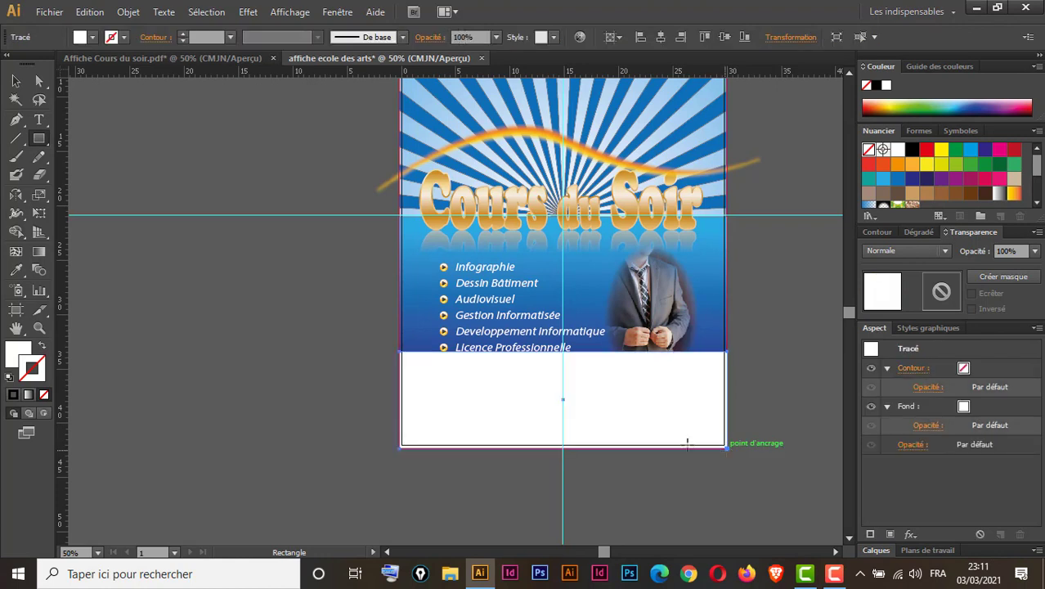
click(16, 354)
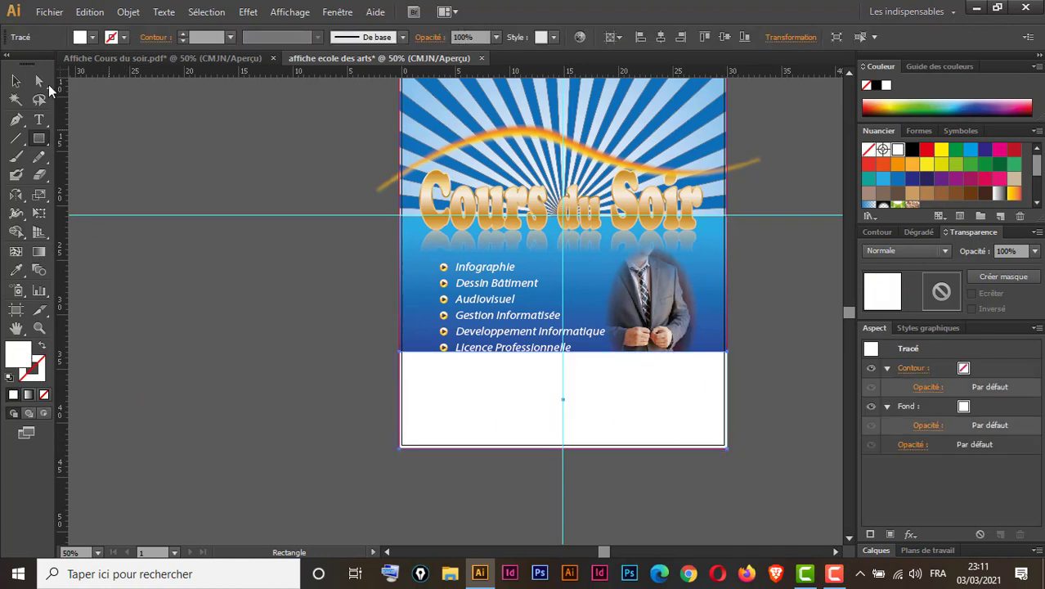
Step: Lower only the upper-left corner point of the white rectangle slightly
click(41, 80)
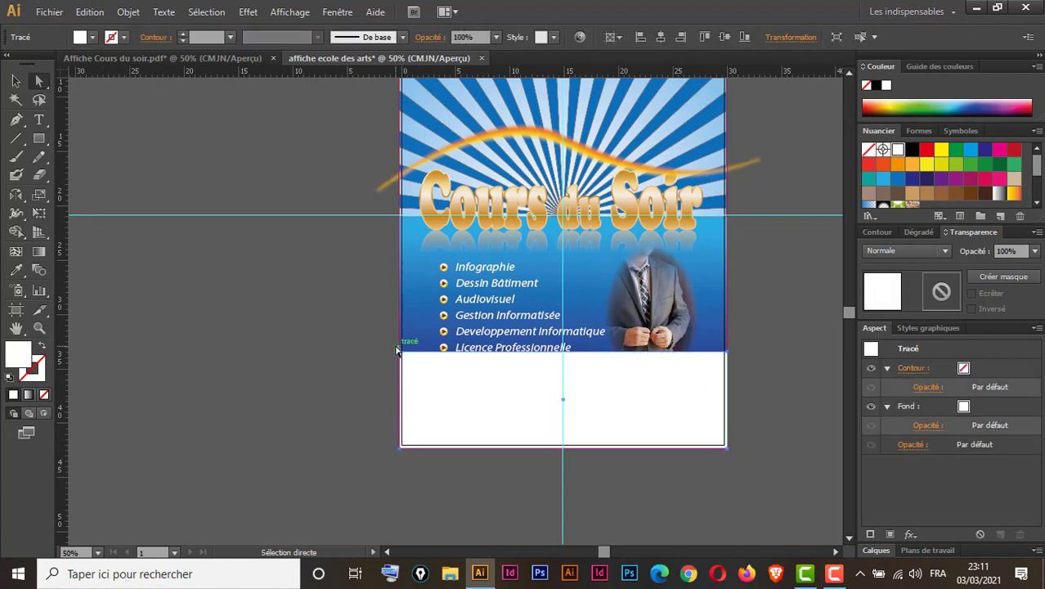
drag(379, 348, 408, 379)
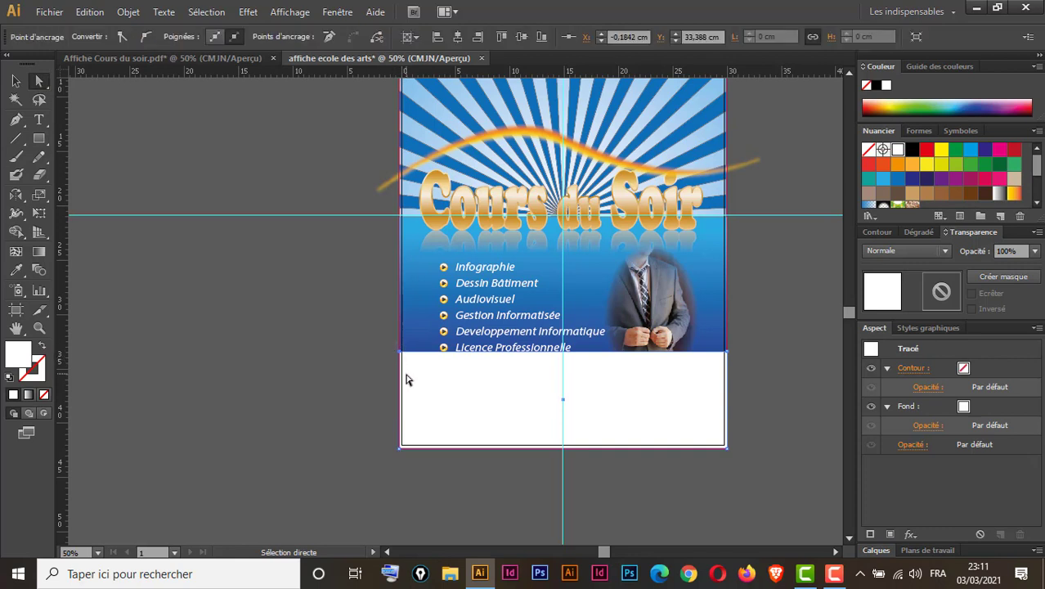
key(shift+Down)
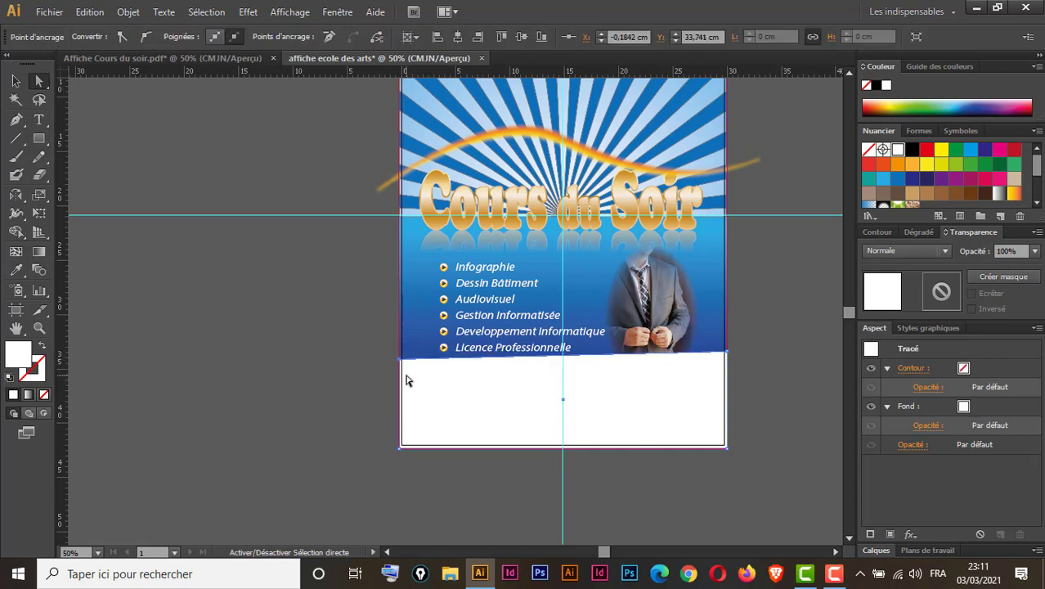
Step: Lower the white shape's upper-right corner point to Y 39.39 cm so its top edge slopes down
drag(756, 341, 716, 365)
key(shift+Down)
key(shift+Down)
key(shift+Down)
key(shift+Down)
key(shift+Down)
key(shift+Down)
key(shift+Down)
key(shift+Down)
key(shift+Down)
key(shift+Down)
key(shift+Down)
key(shift+Down)
key(shift+Down)
key(shift+Down)
key(shift+Down)
key(shift+Down)
key(shift+Down)
key(shift+Down)
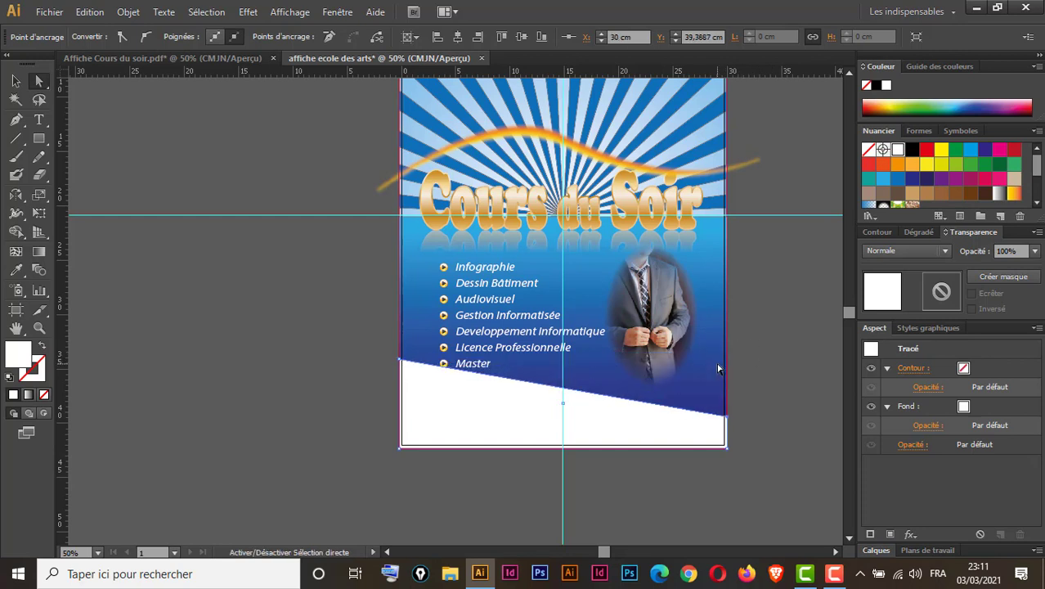
Step: Bend the white shape's sloping top edge downward near its middle with the Reshape tool (Modelage) to form a smooth curve
click(545, 401)
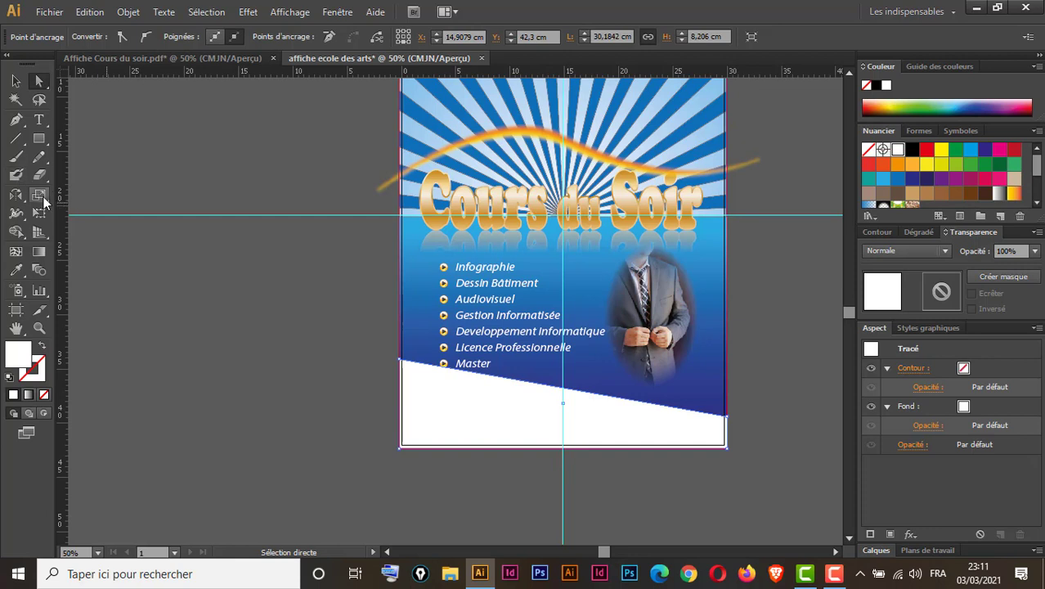
click(39, 196)
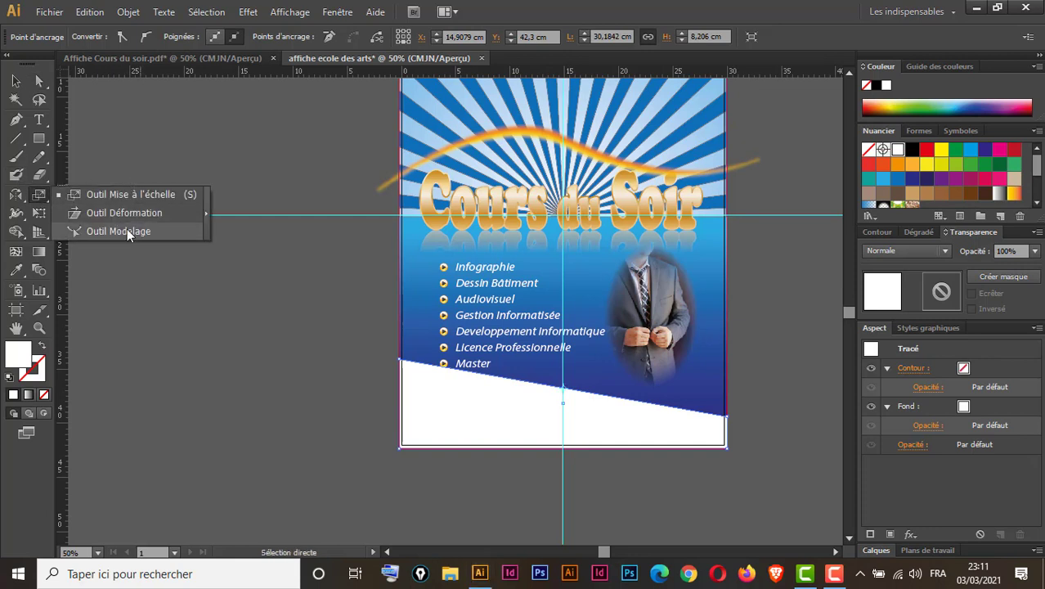
click(115, 231)
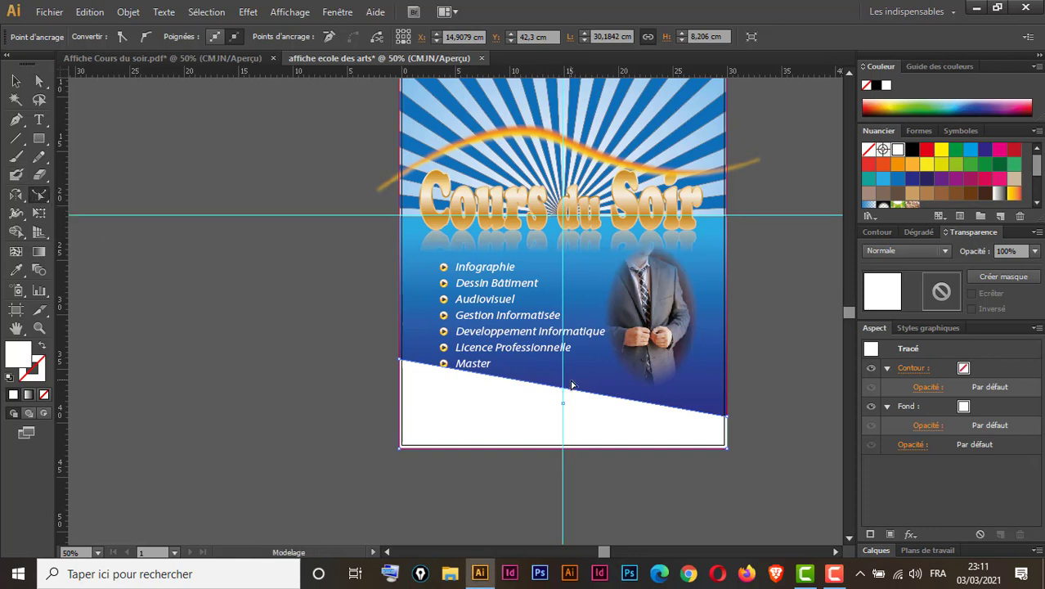
mouse_move(555, 393)
mouse_down()
mouse_move(546, 412)
mouse_move(564, 376)
mouse_move(547, 408)
mouse_up()
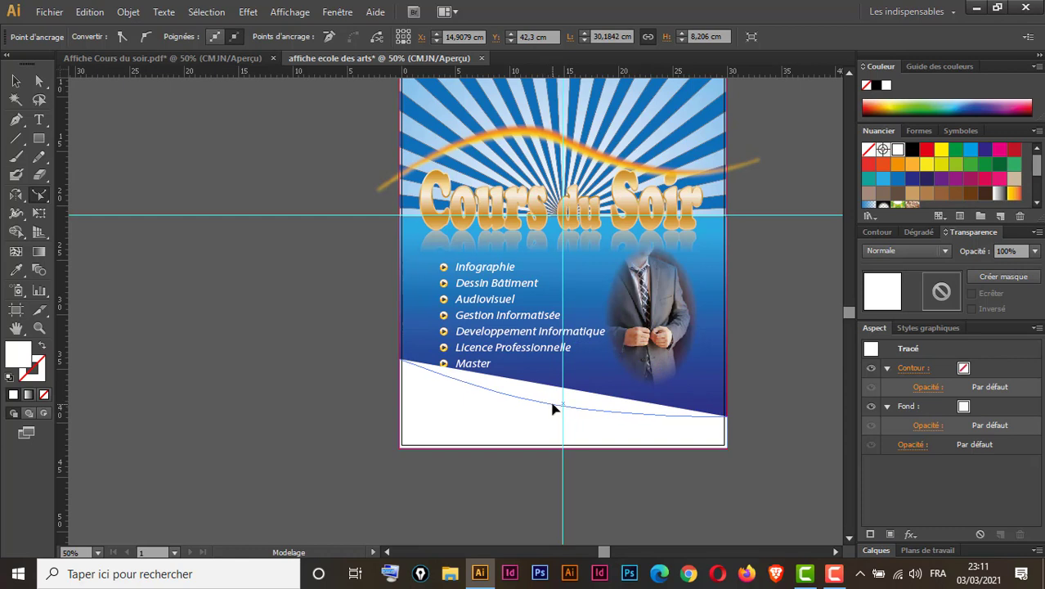
drag(552, 409, 553, 409)
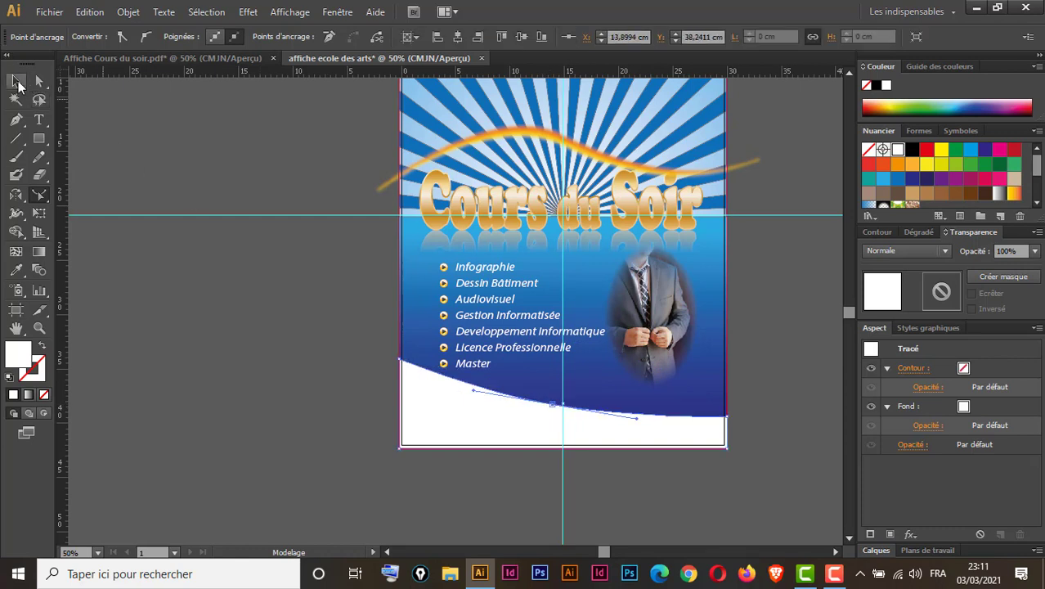
click(16, 82)
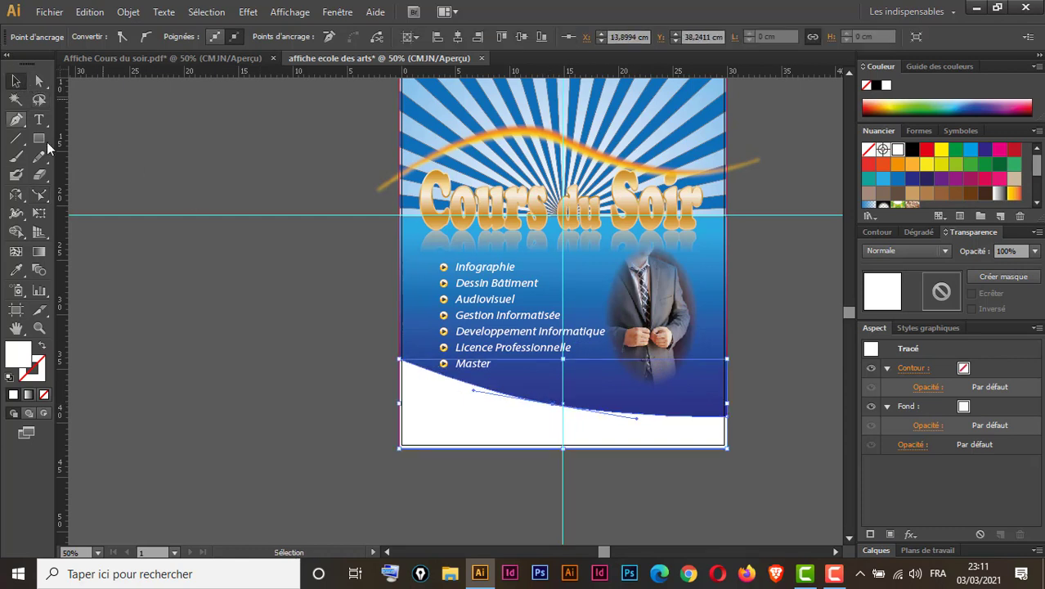
Step: Raise the white shape's upper-right corner point to Y 37.62 cm so the curve rises at its end, and deselect the shape
click(39, 81)
click(753, 419)
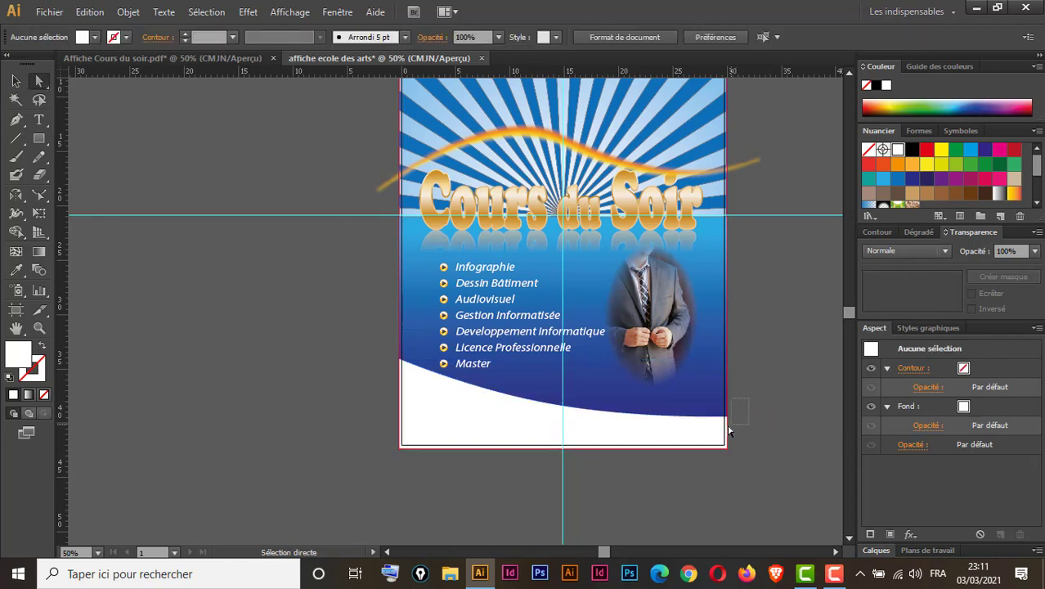
click(725, 417)
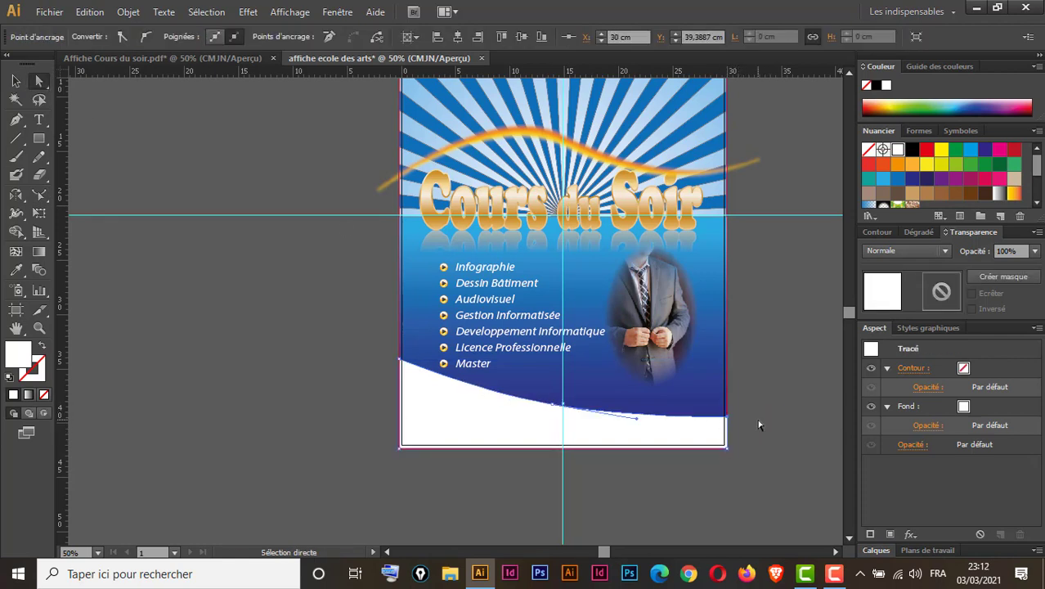
key(shift+Up)
key(shift+Up)
key(shift+Up)
key(shift+Up)
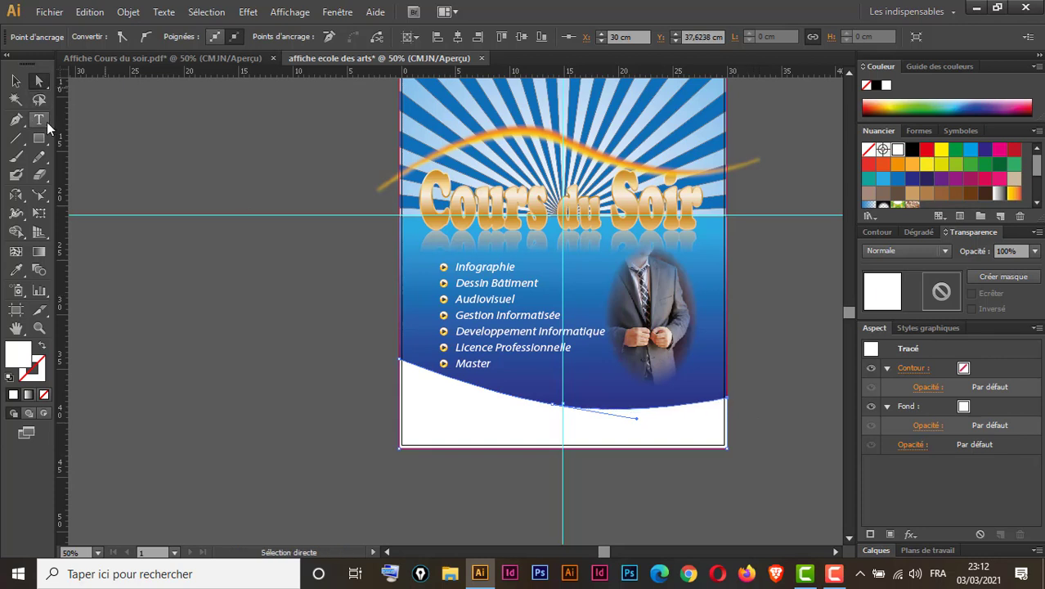
click(15, 80)
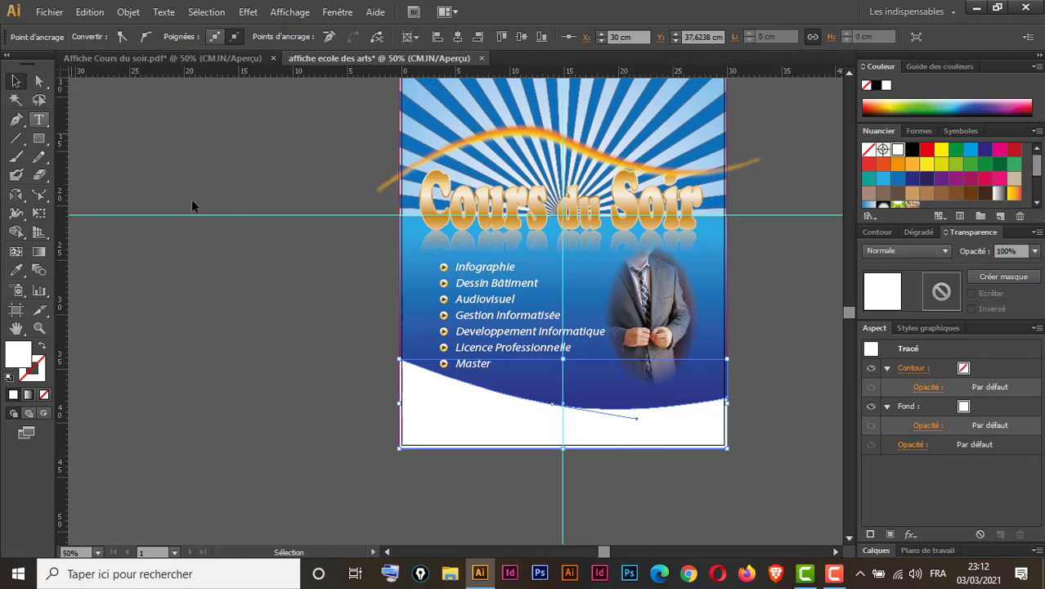
click(268, 314)
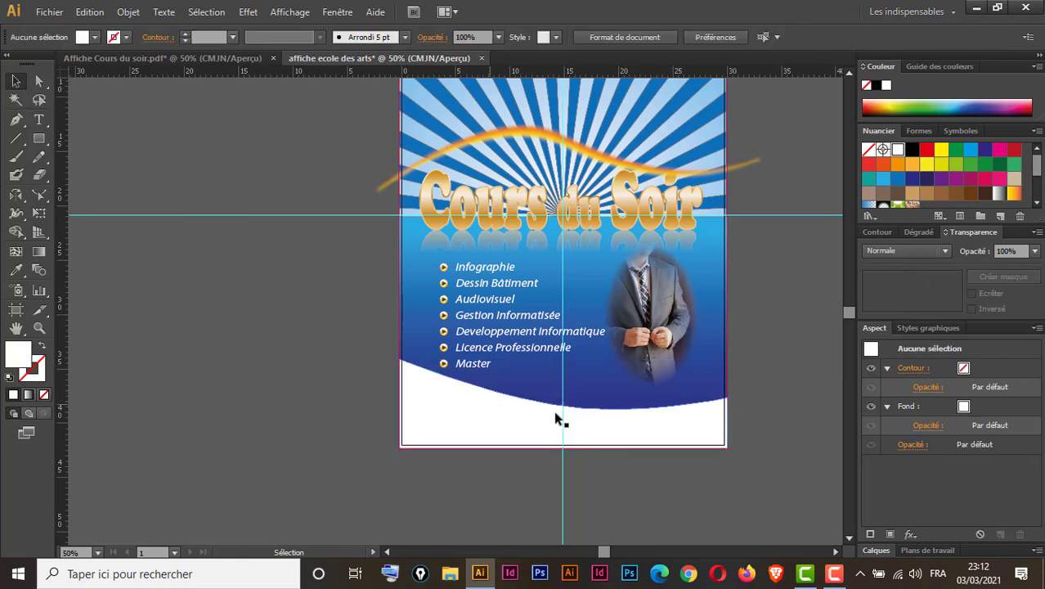
Step: Copy the contact details text block from Affiche Cours du soir.pdf into affiche ecole des arts and place it on the white area
click(215, 57)
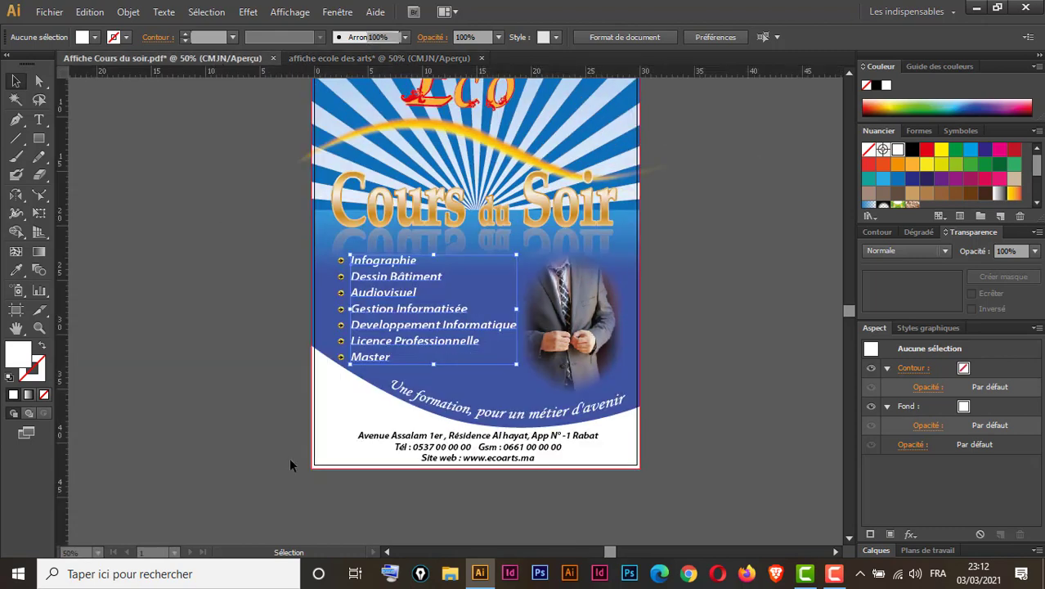
click(372, 442)
key(a)
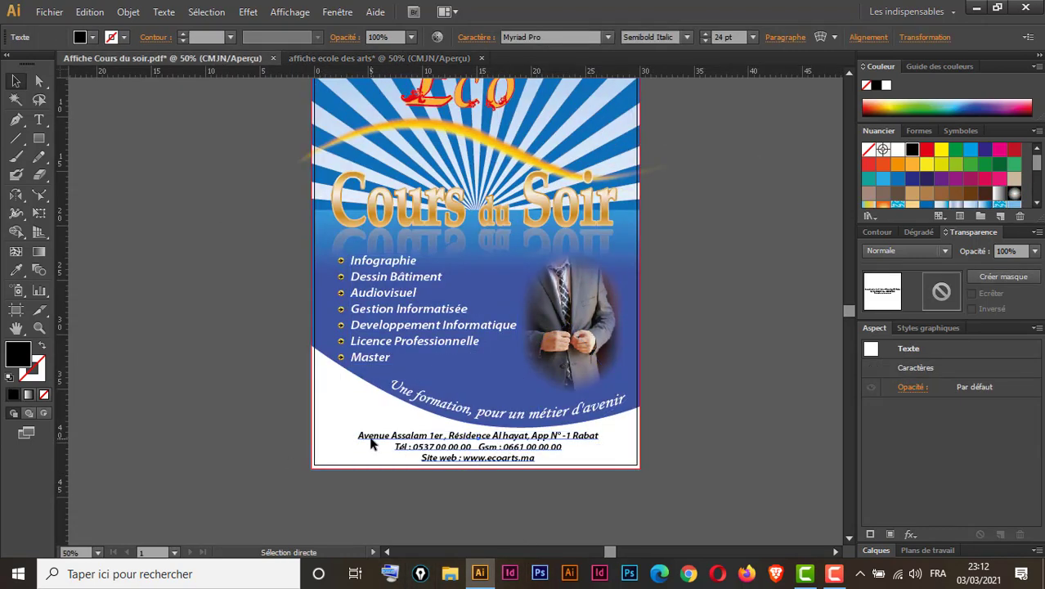
key(v)
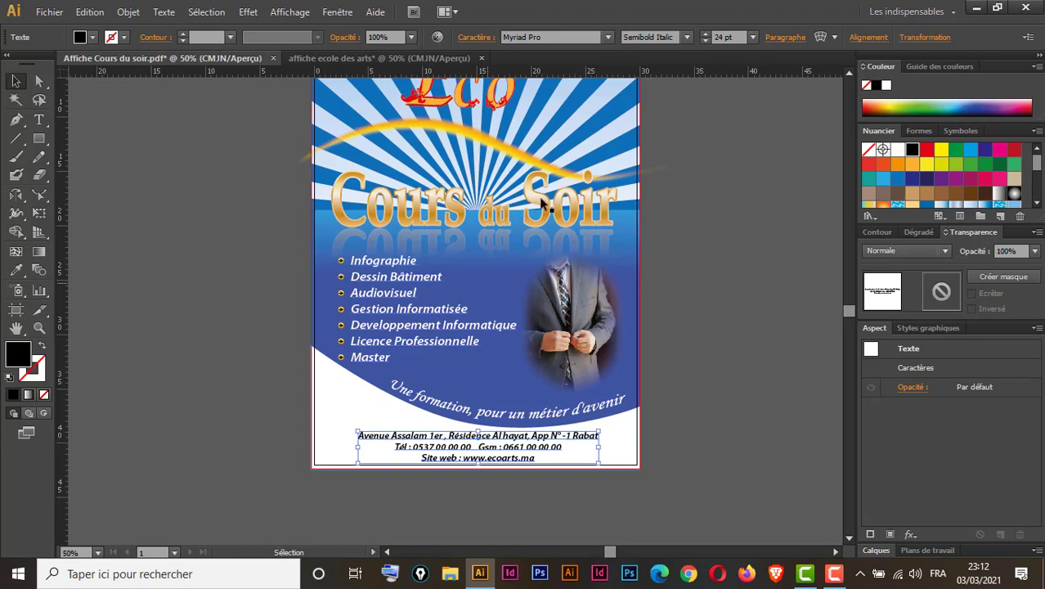
click(408, 59)
key(a)
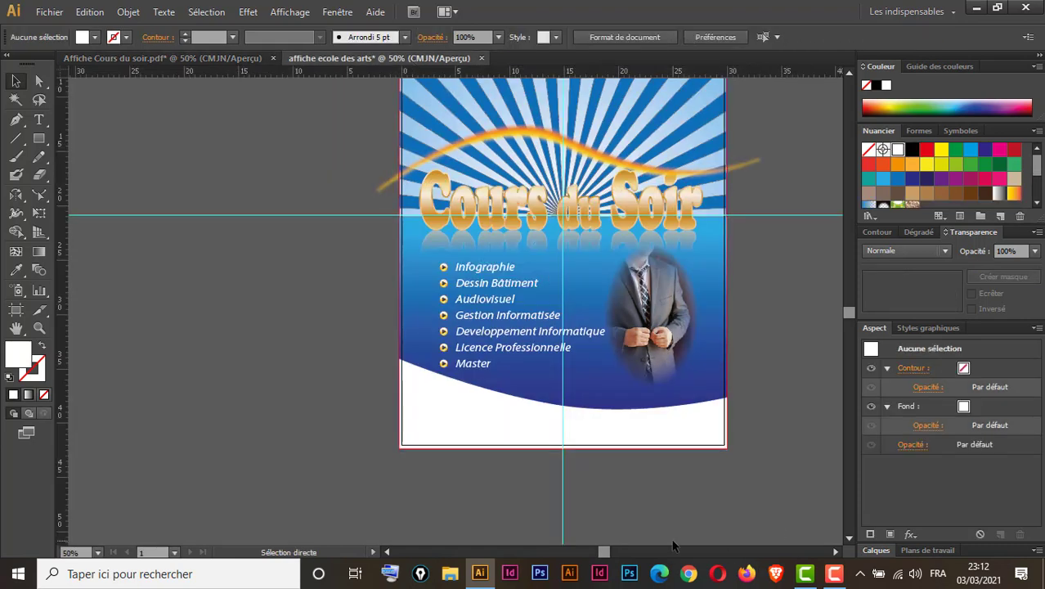
key(ctrl+v)
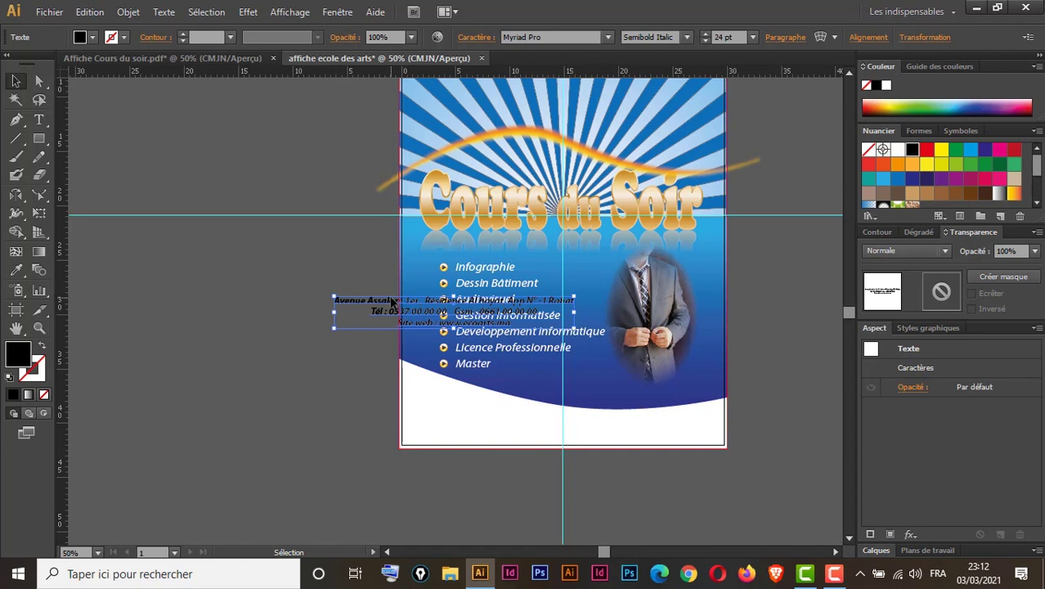
drag(391, 301, 501, 418)
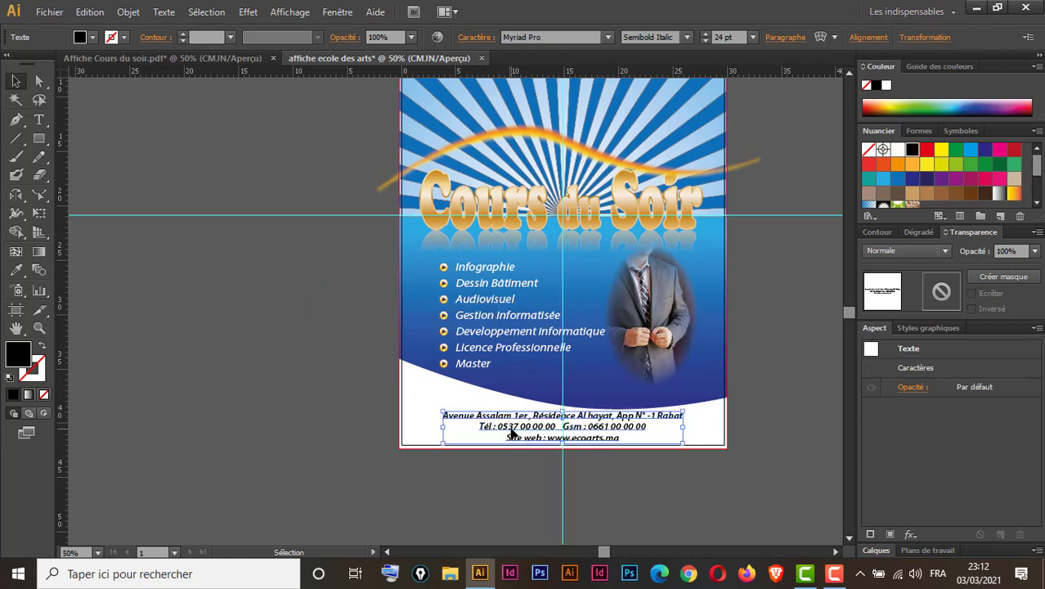
key(Left)
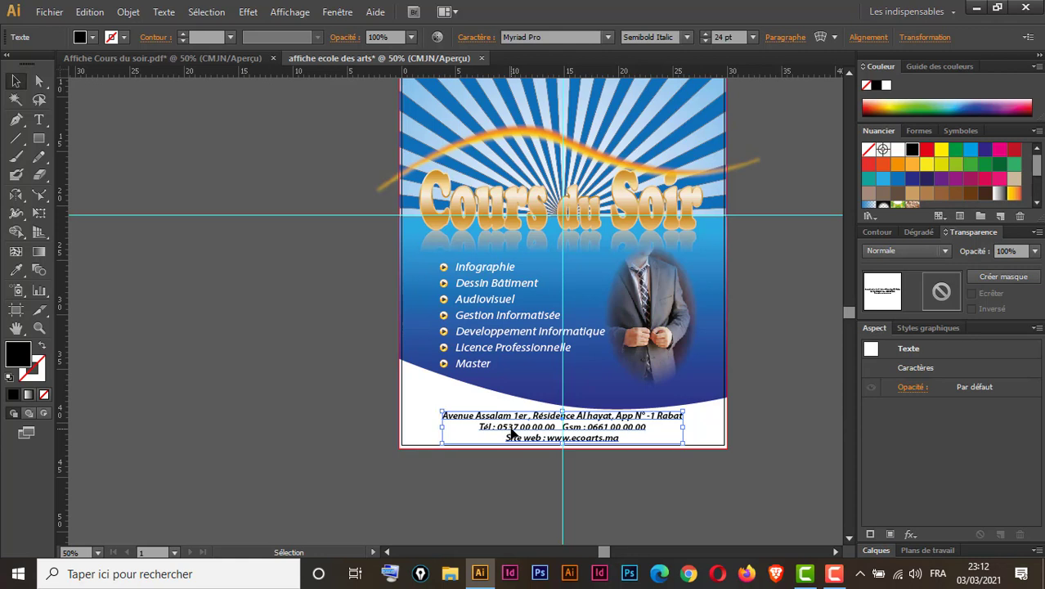
key(Up)
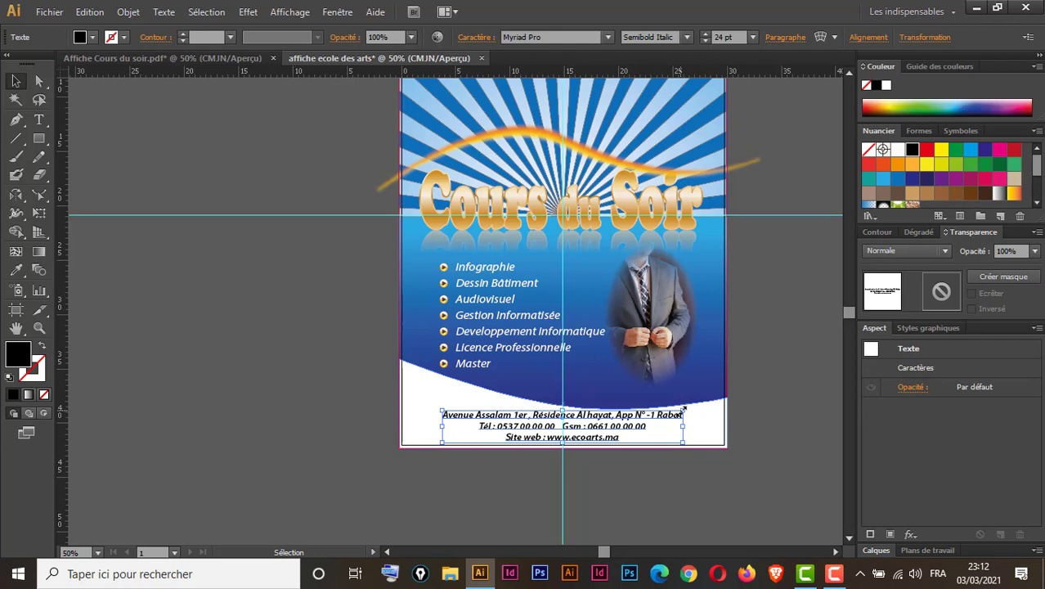
Step: Scale the contact details text block down to 20.56 pt and centre it on the vertical guide within the white area
drag(683, 408, 648, 416)
key(Up)
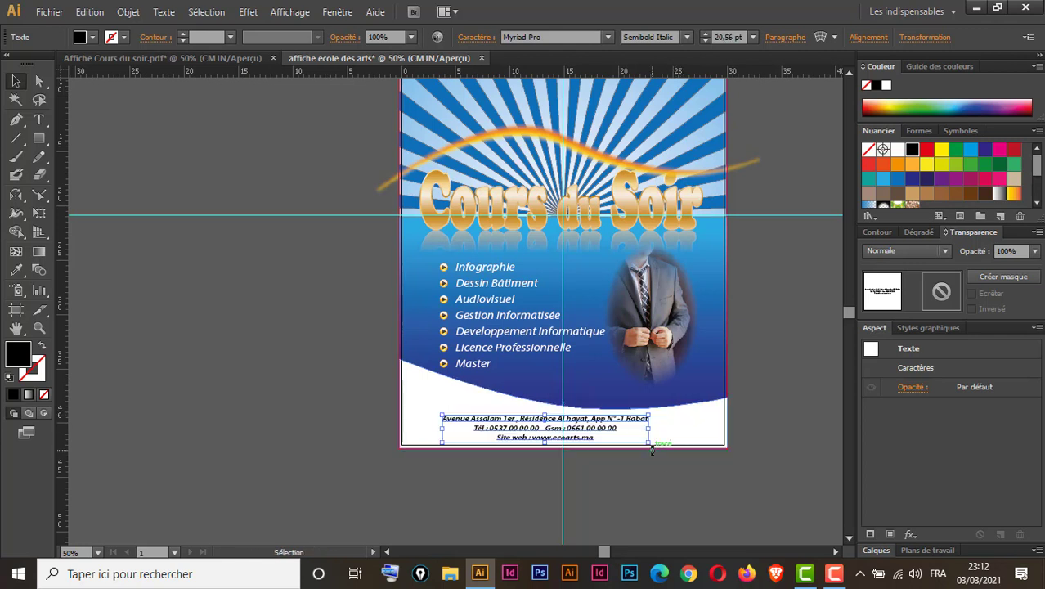
key(Right)
key(Right)
key(Right)
key(Right)
key(Right)
key(Right)
key(Right)
key(Right)
key(Right)
key(Right)
key(Right)
key(Right)
key(Right)
key(Right)
key(Right)
key(Right)
key(Right)
key(Right)
key(Right)
key(Right)
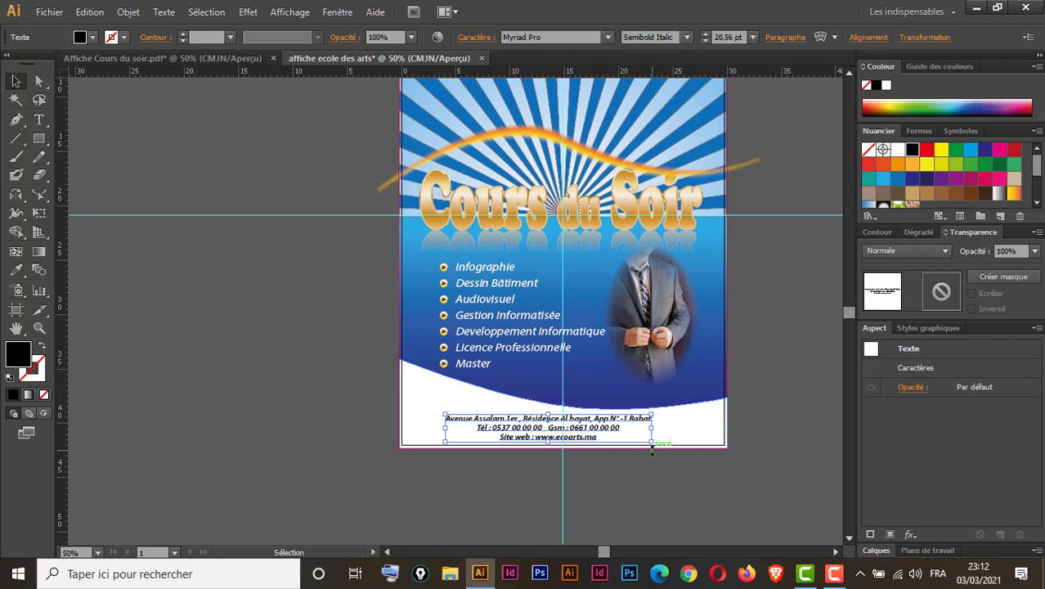
key(Up)
key(Up)
key(Up)
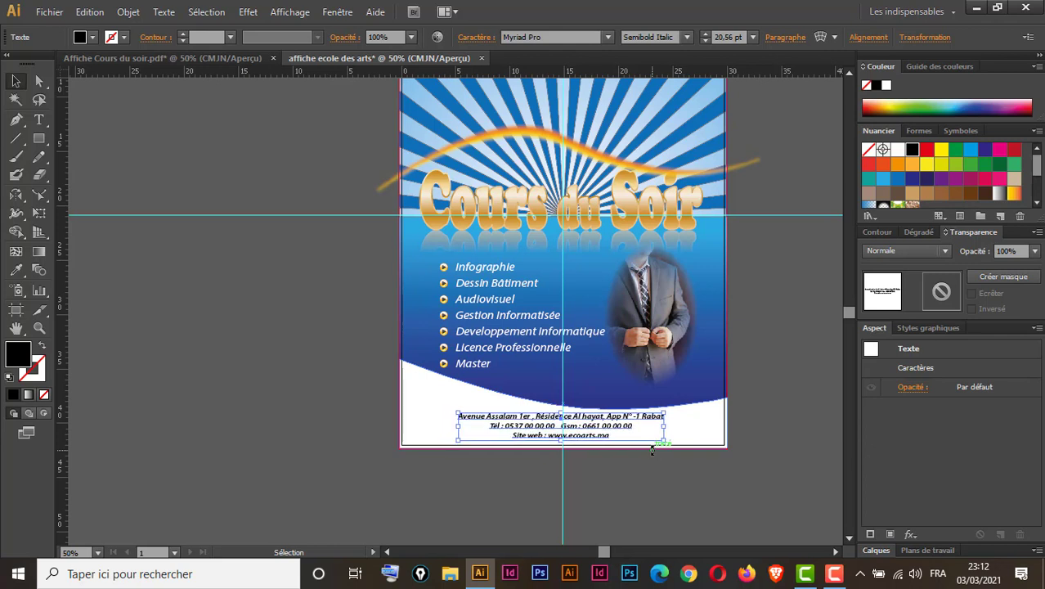
key(ctrl+plus)
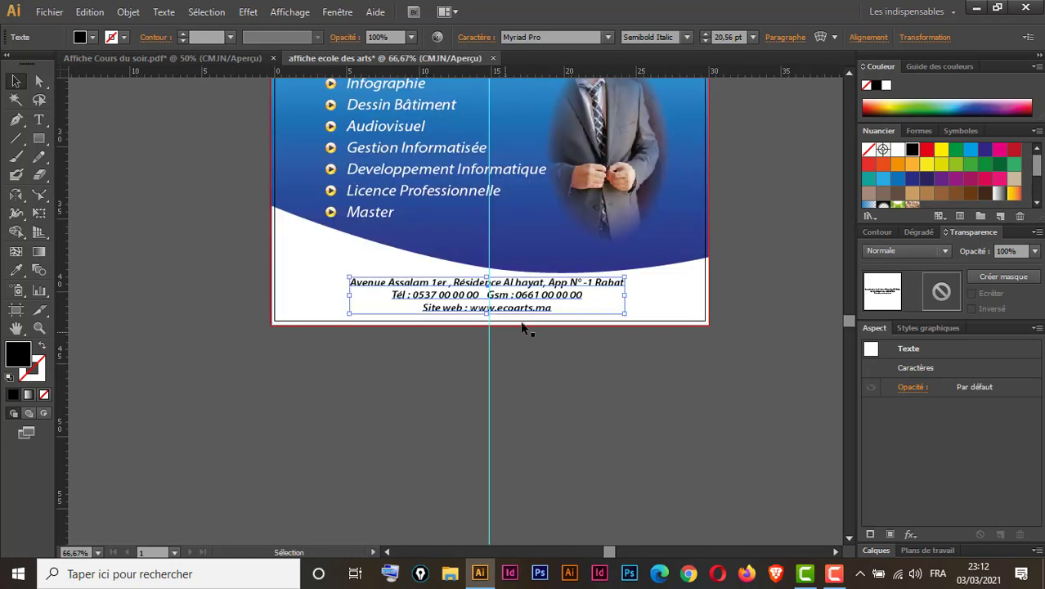
key(Down)
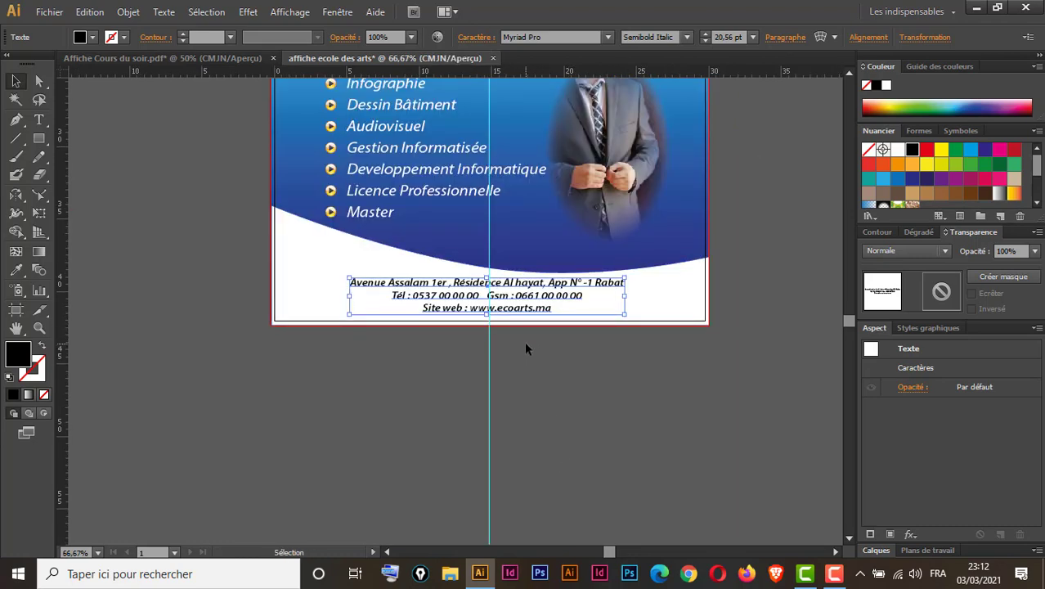
key(Down)
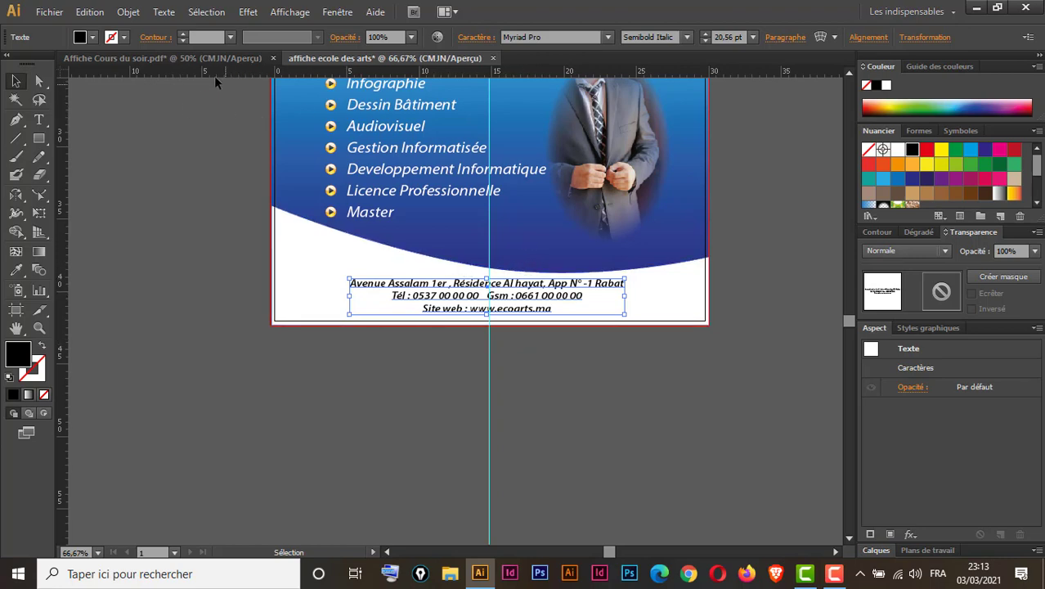
Step: Paste a copy of the white curved shape behind it, shift the copy slightly up, and swap its fill for a 1 pt white outline
click(234, 59)
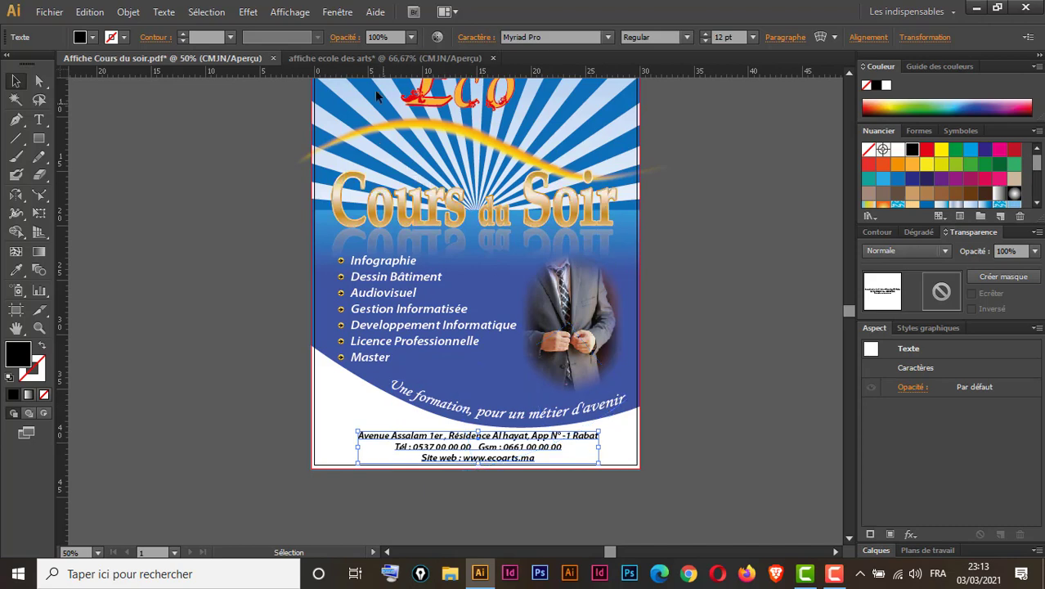
click(374, 59)
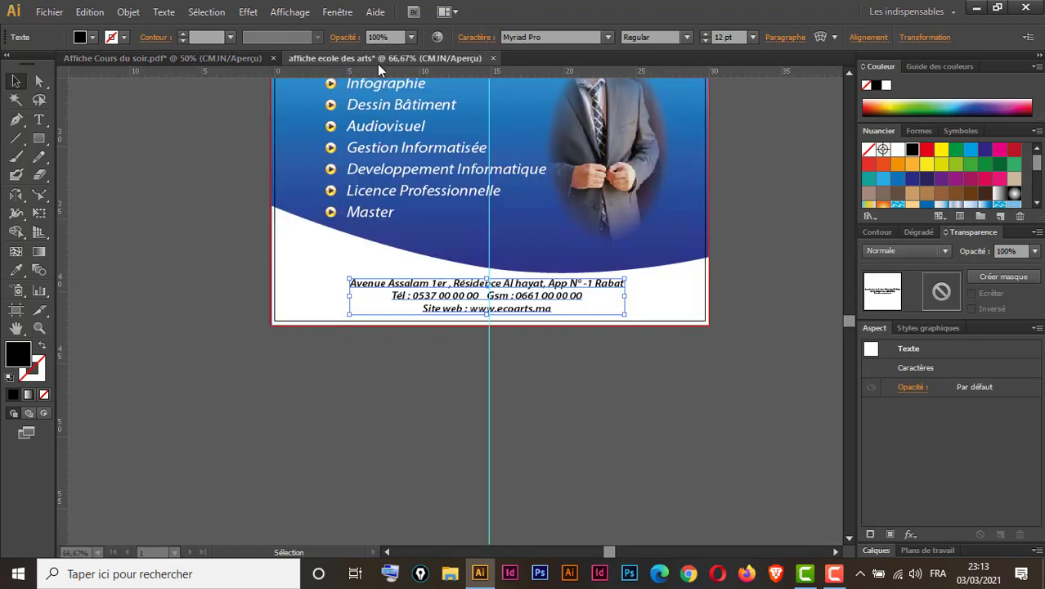
click(316, 253)
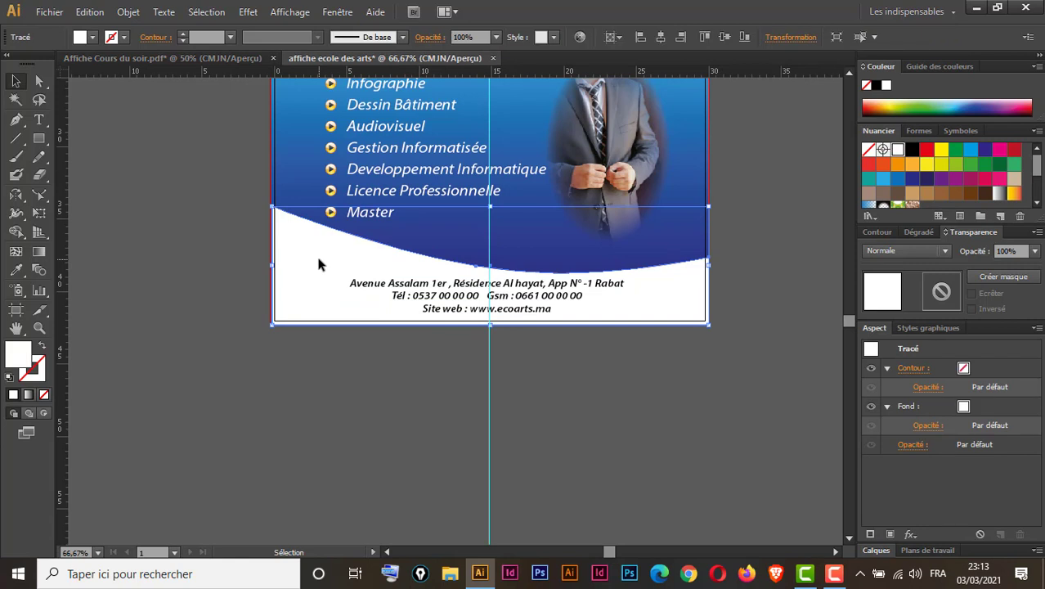
key(ctrl+c)
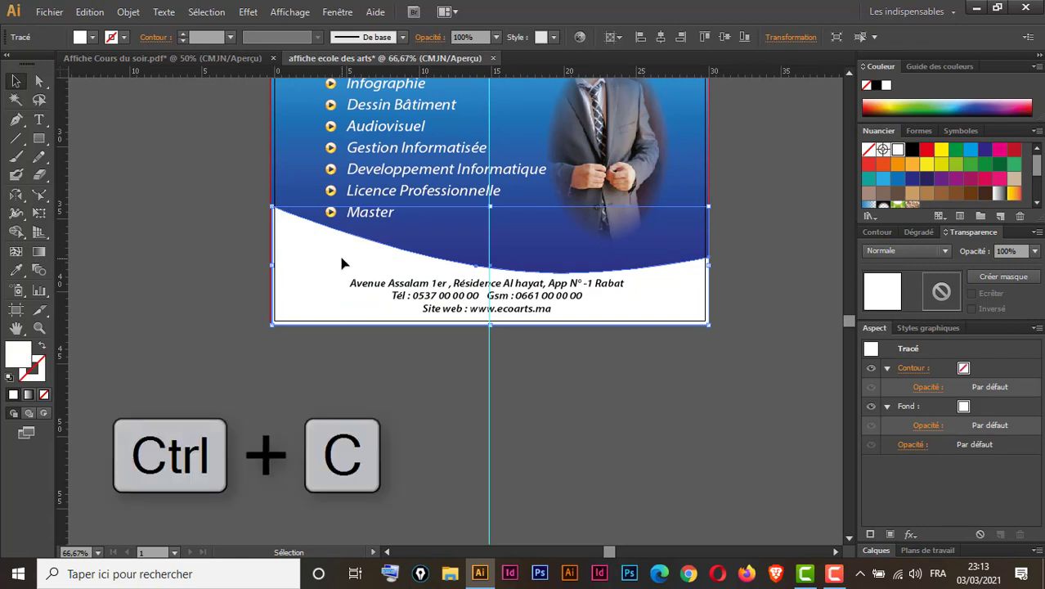
key(ctrl)
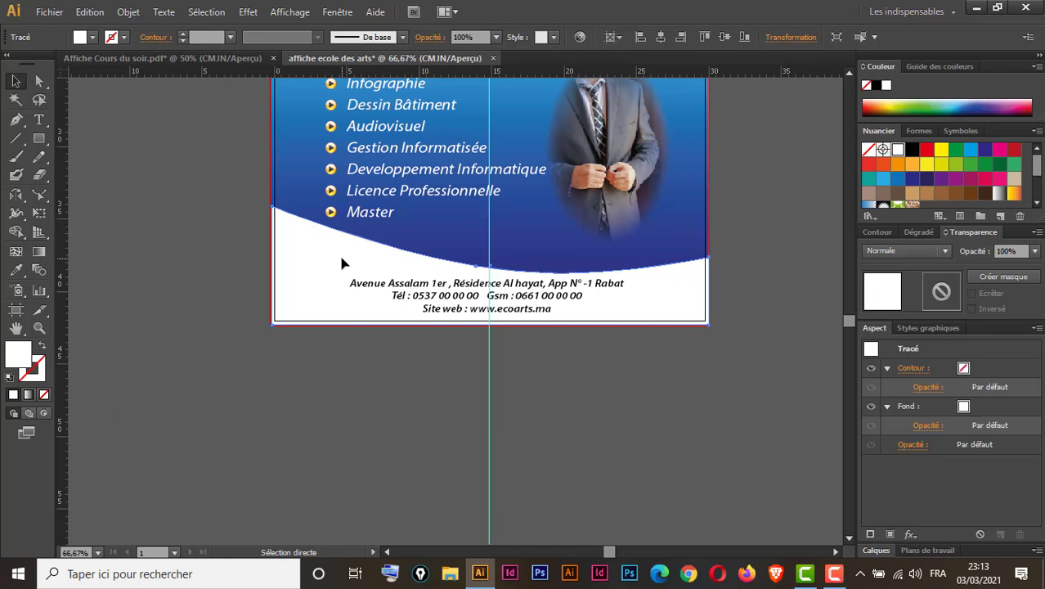
key(ctrl+b)
key(Up)
key(Up)
key(Up)
key(Up)
key(Up)
key(Up)
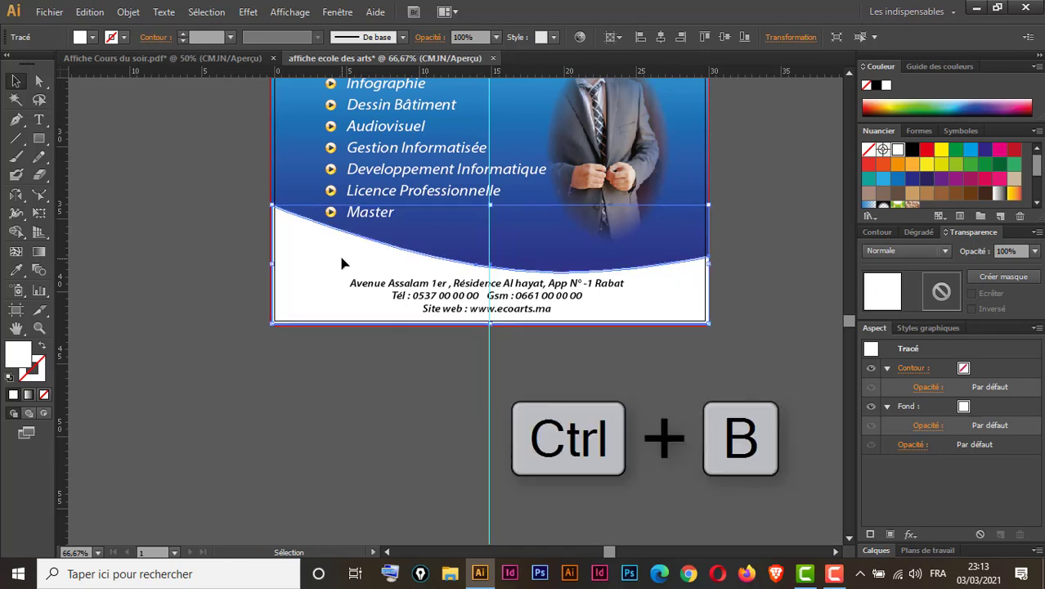
key(Up)
key(Up)
key(Up)
key(Up)
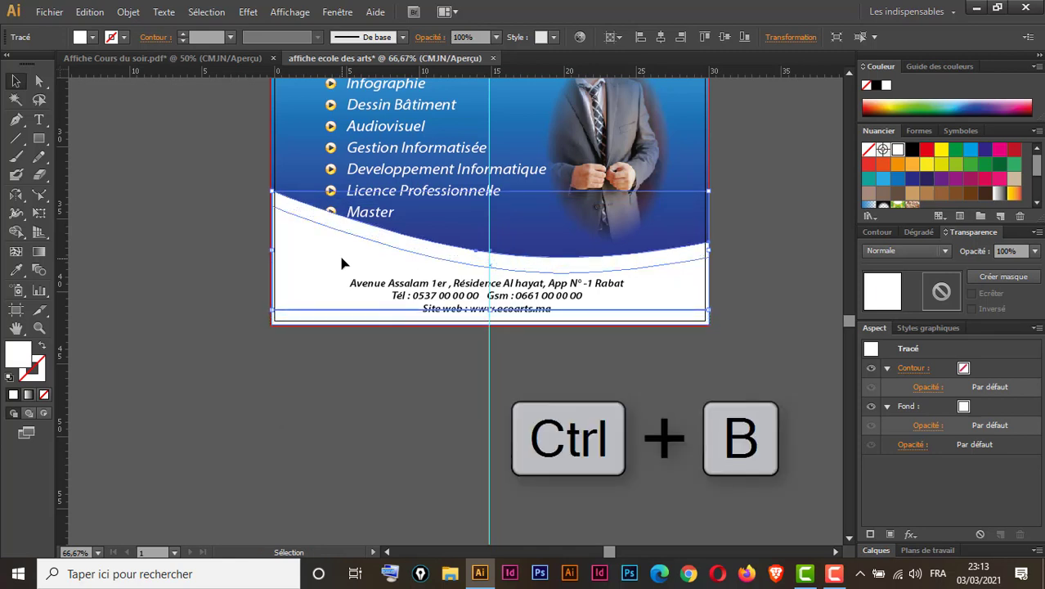
click(43, 348)
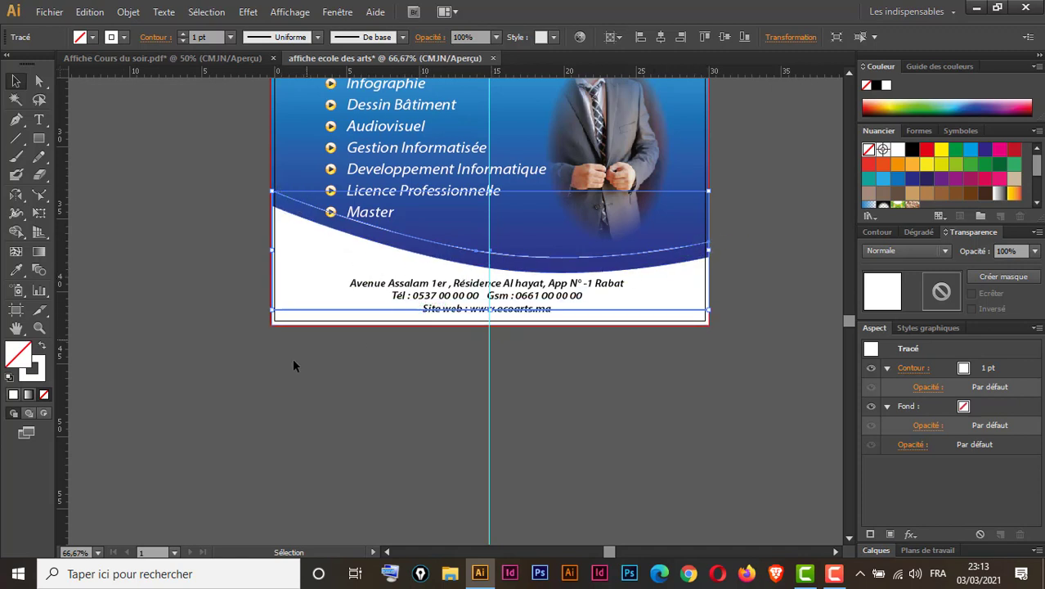
Step: Copy the slogan "Une formation, pour un métier d'avenir" from inside its arc envelope in Affiche Cours du soir.pdf, leaving the original unchanged
click(41, 79)
click(163, 58)
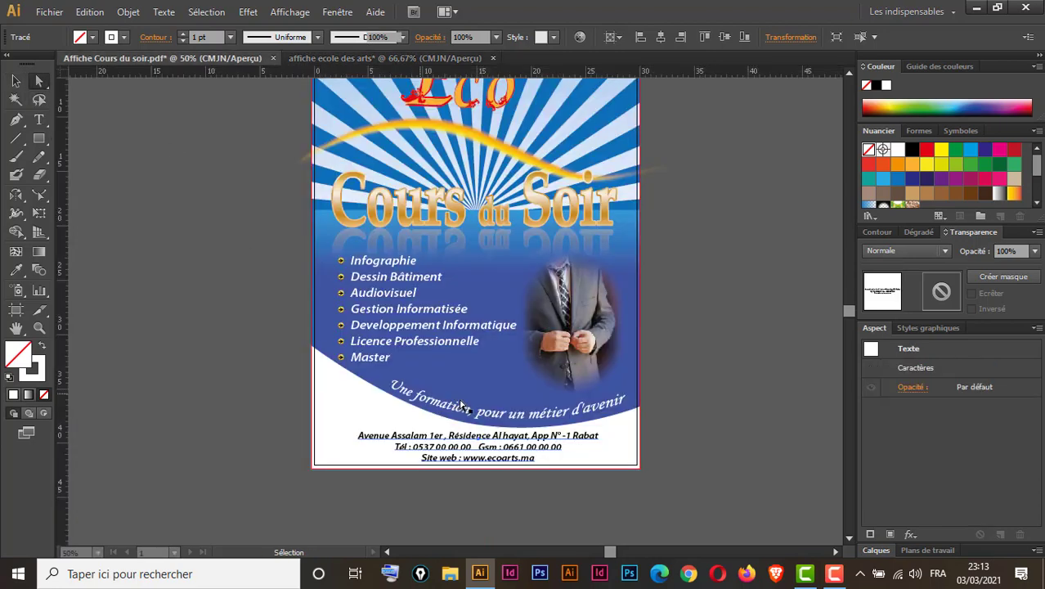
click(540, 445)
click(15, 79)
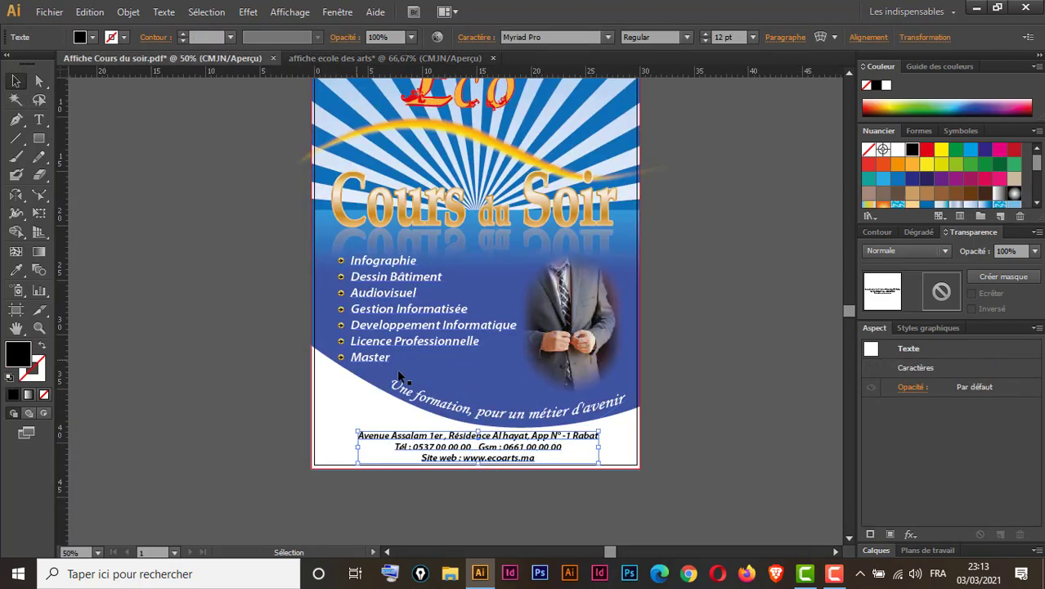
click(495, 420)
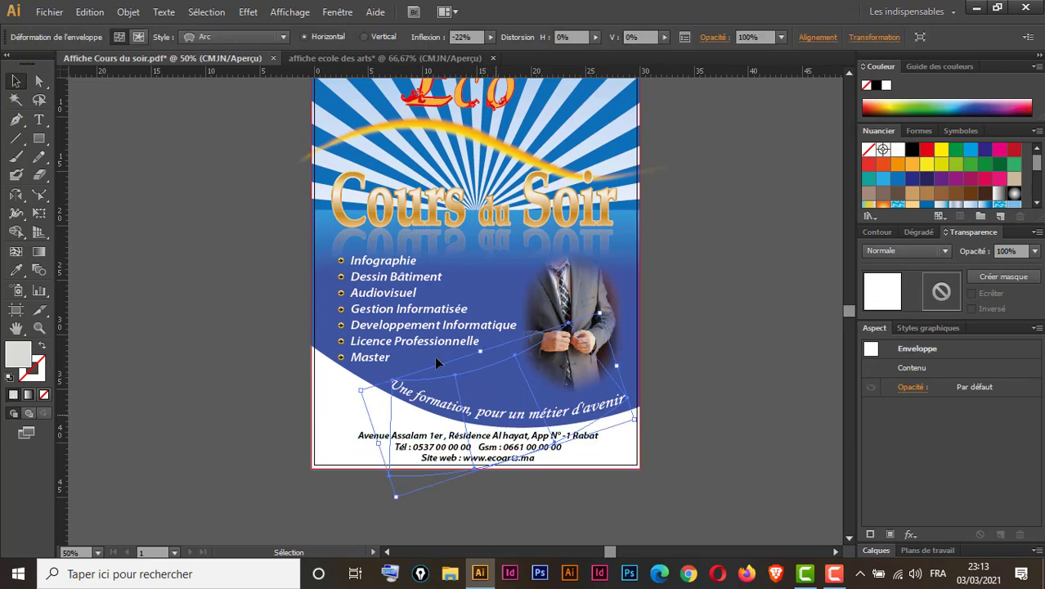
click(139, 37)
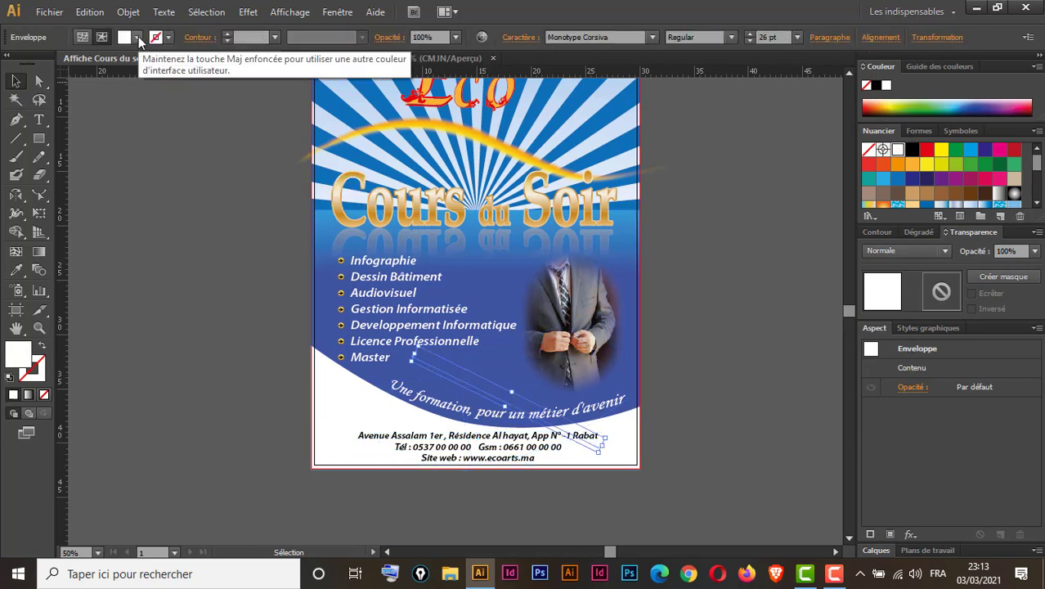
click(103, 37)
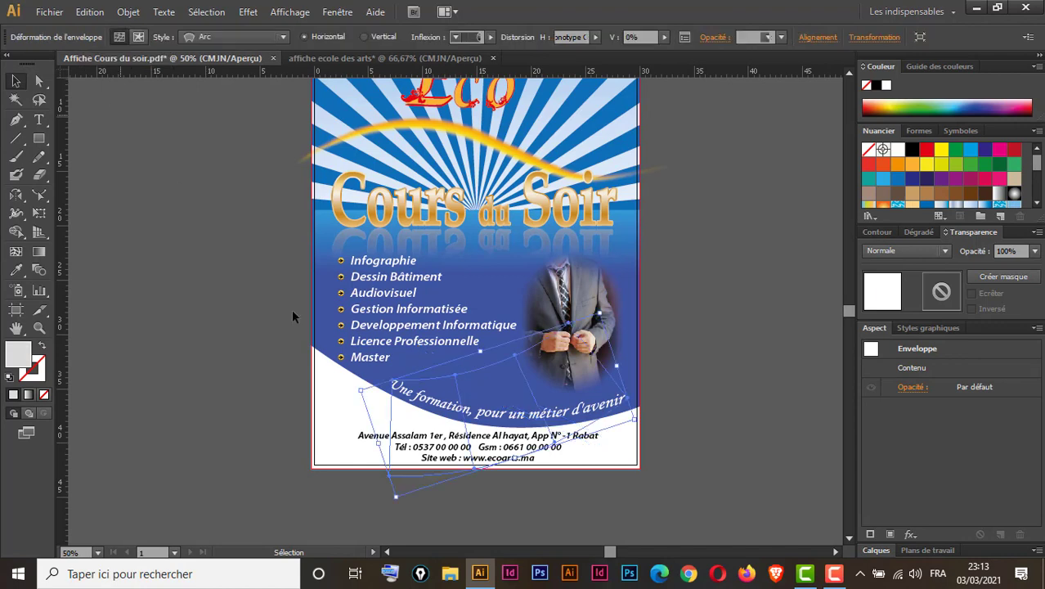
double_click(495, 420)
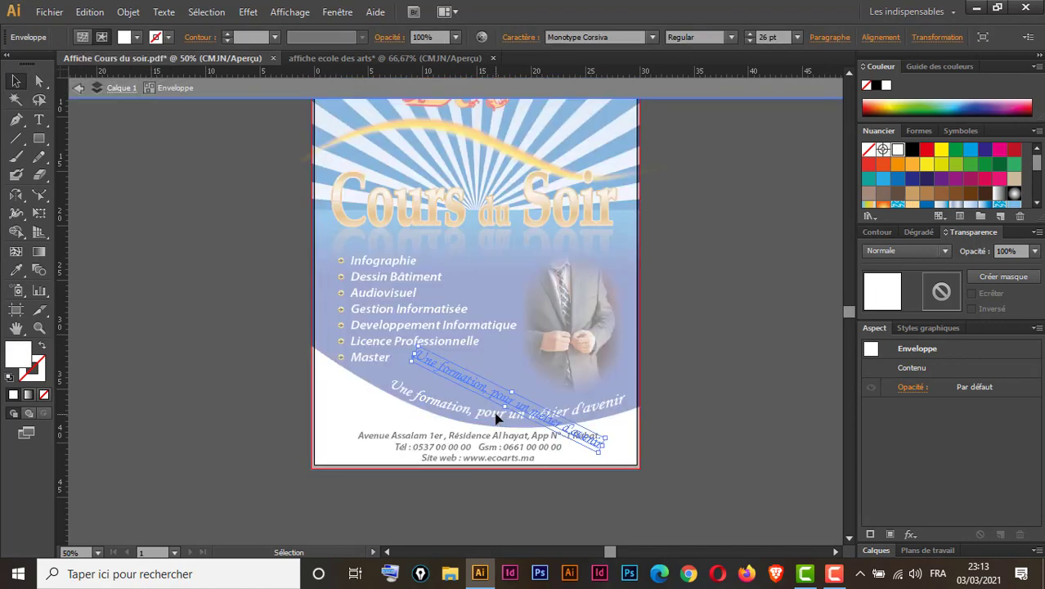
double_click(511, 404)
key(ctrl+a)
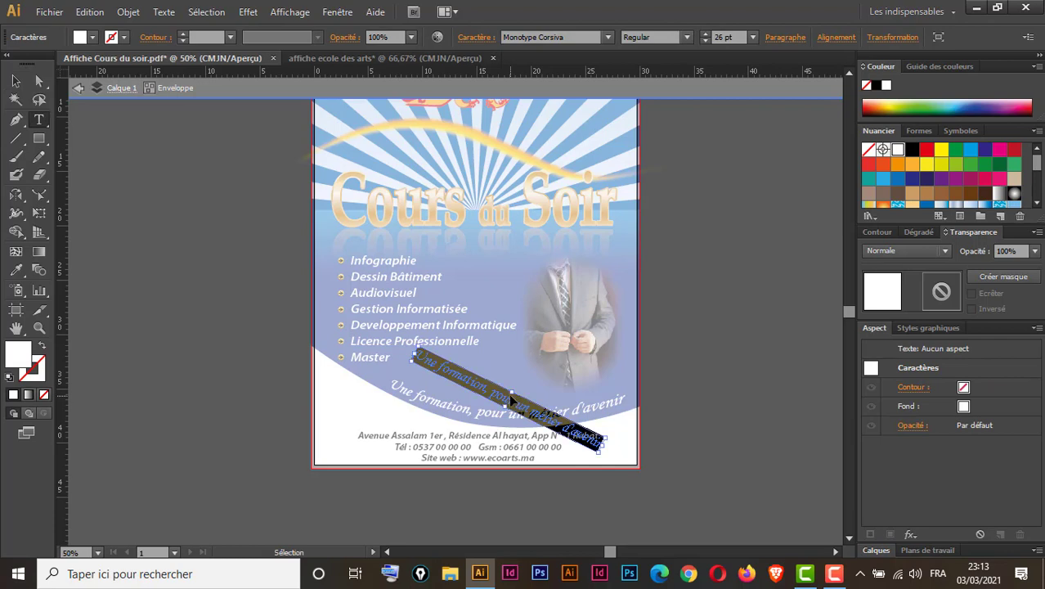
click(15, 81)
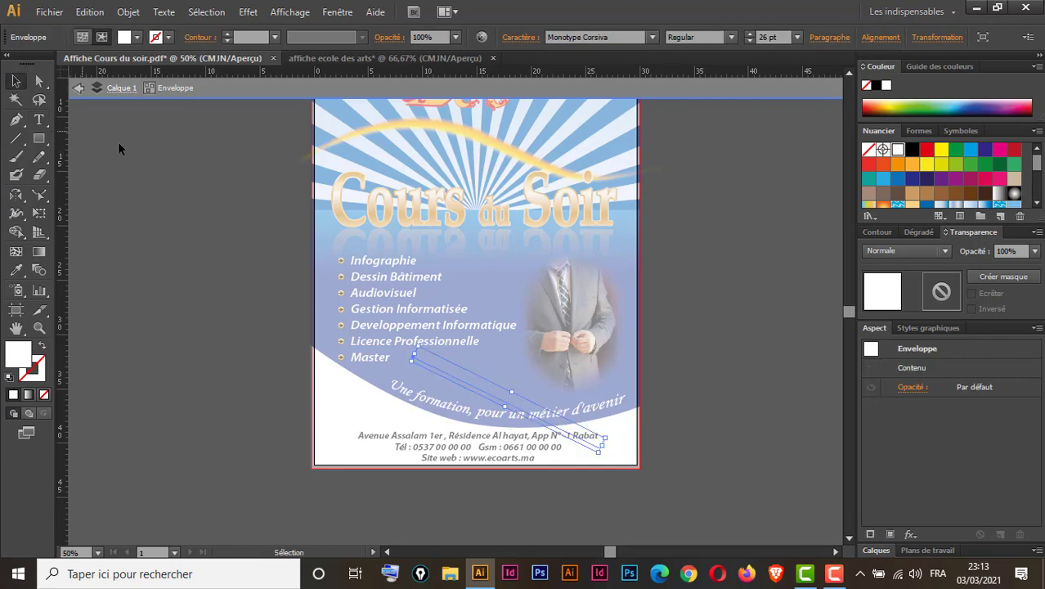
double_click(118, 145)
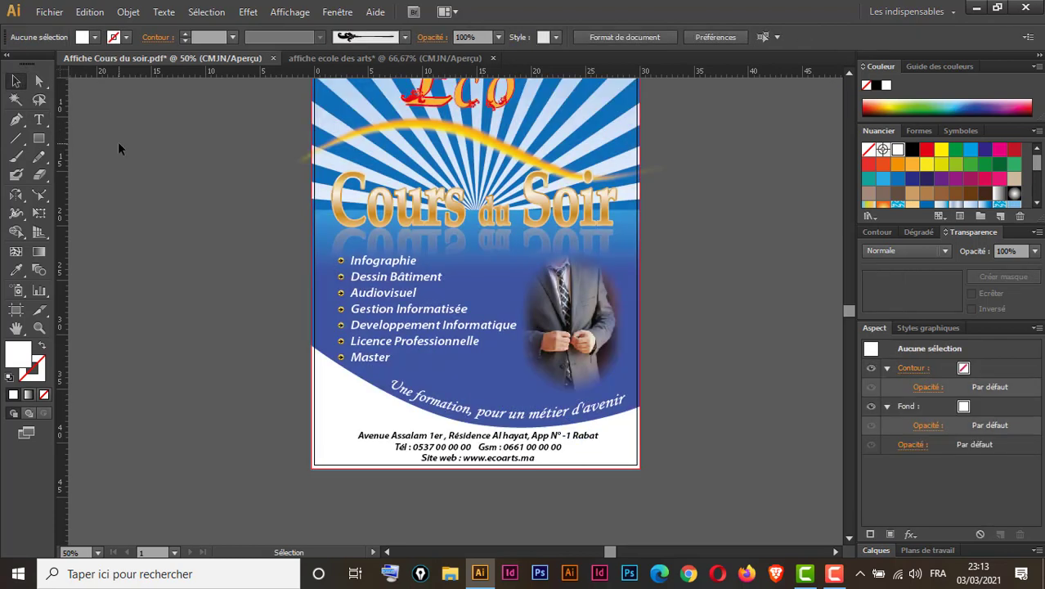
Step: In affiche ecole des arts, paste the copied slogan onto the outlined curve as path text (Texte curviligne)
click(361, 57)
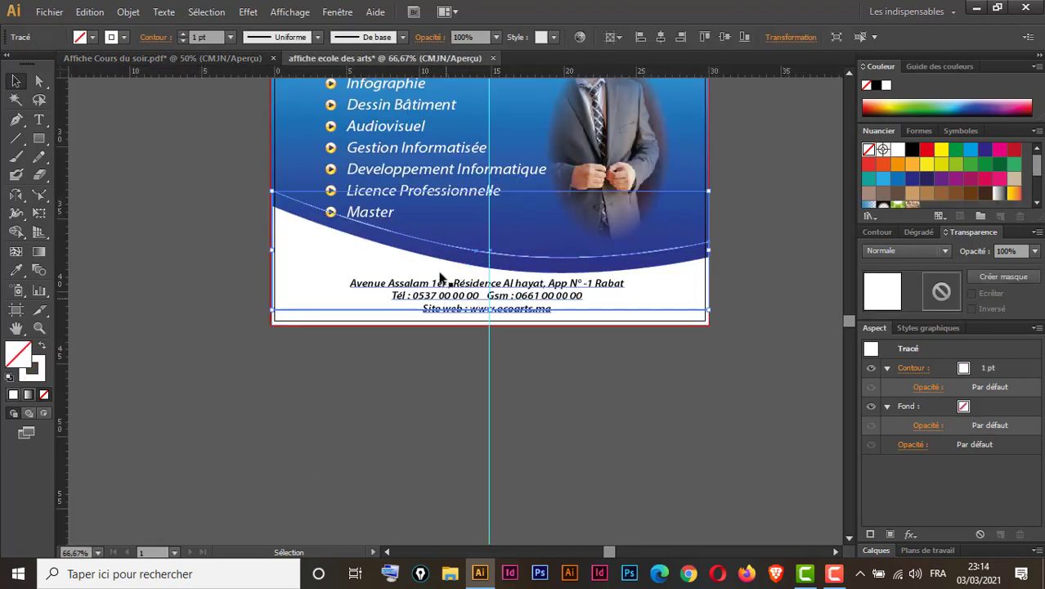
click(38, 118)
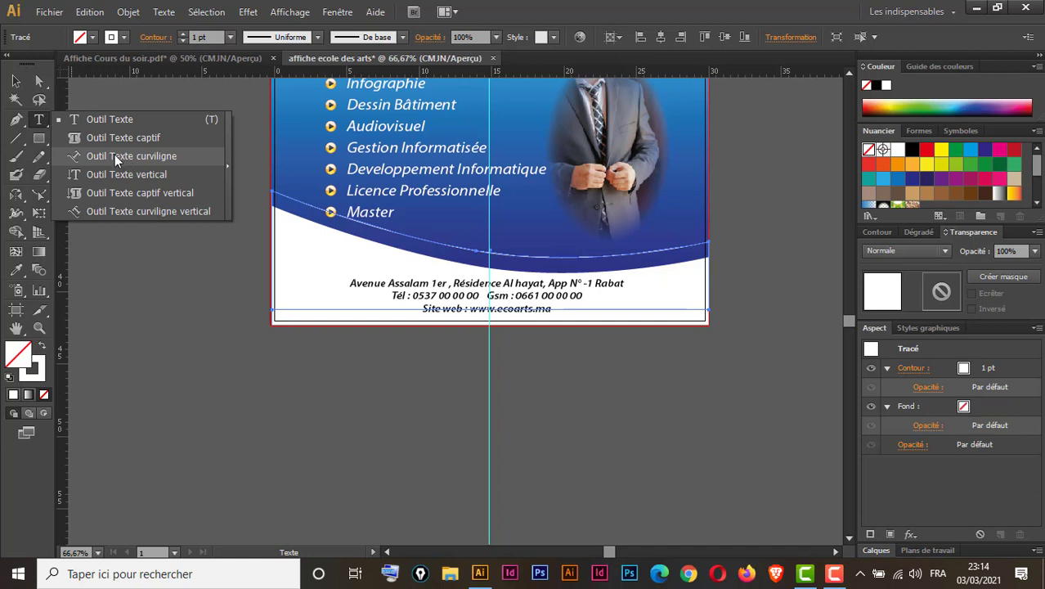
click(140, 155)
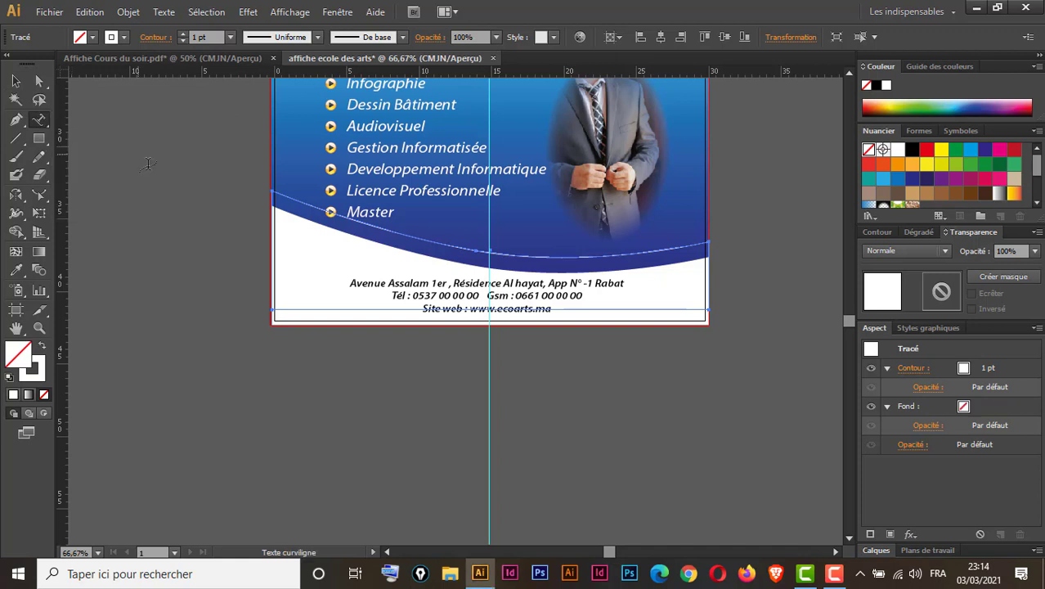
click(425, 234)
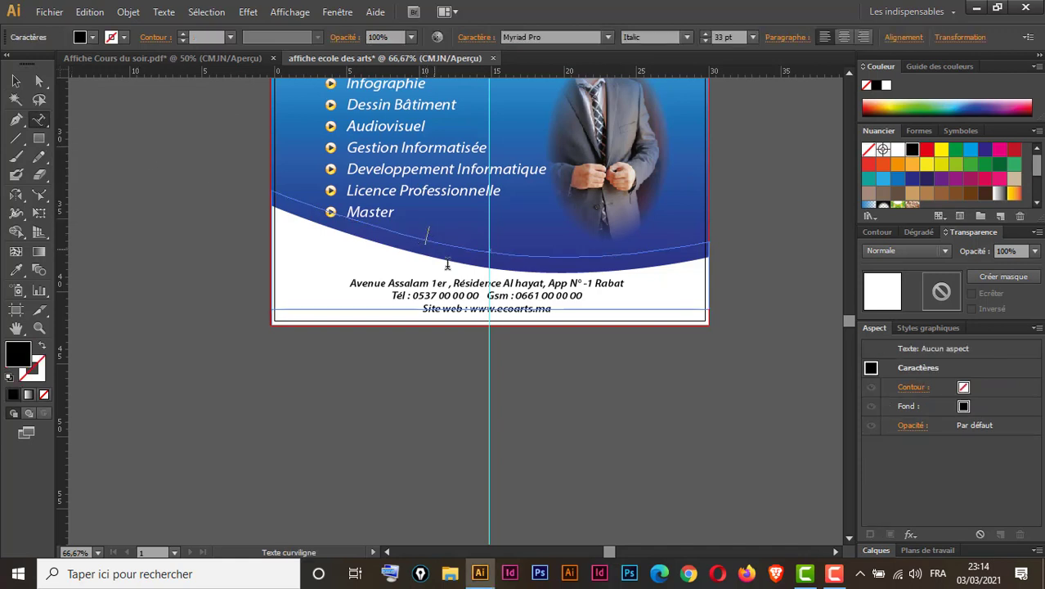
key(Escape)
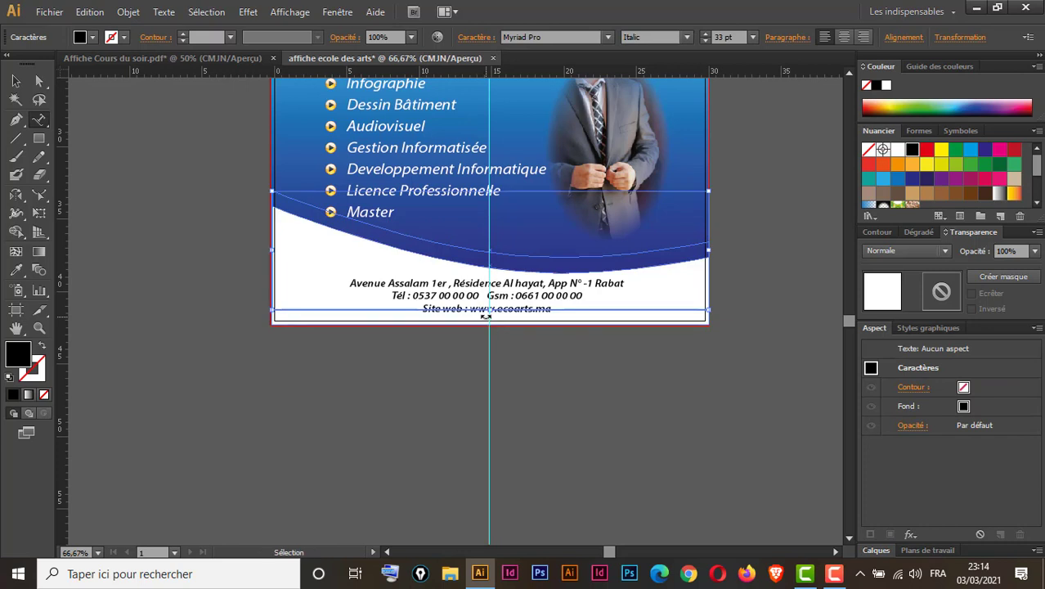
key(ctrl+v)
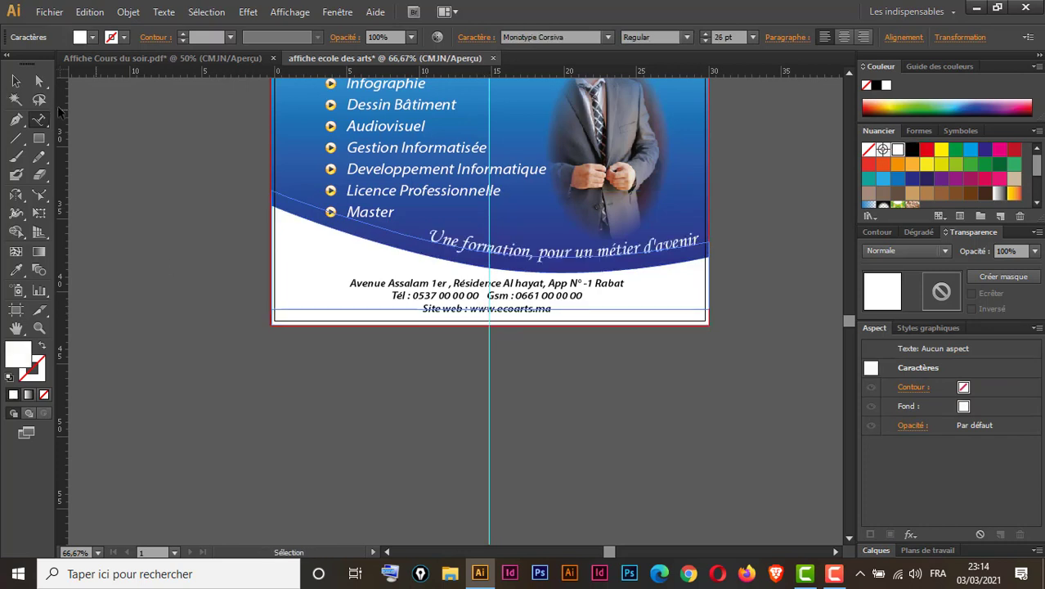
Step: Extend the path text's end to the curve's right end, slide the slogan's start left to about X 9 cm, and deselect it
click(18, 83)
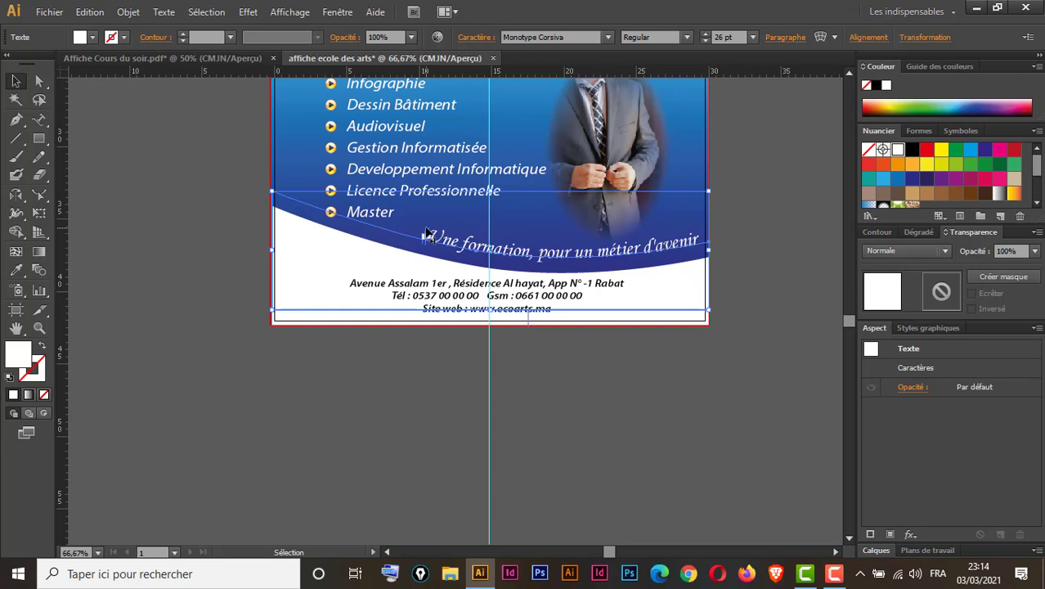
drag(426, 234, 292, 294)
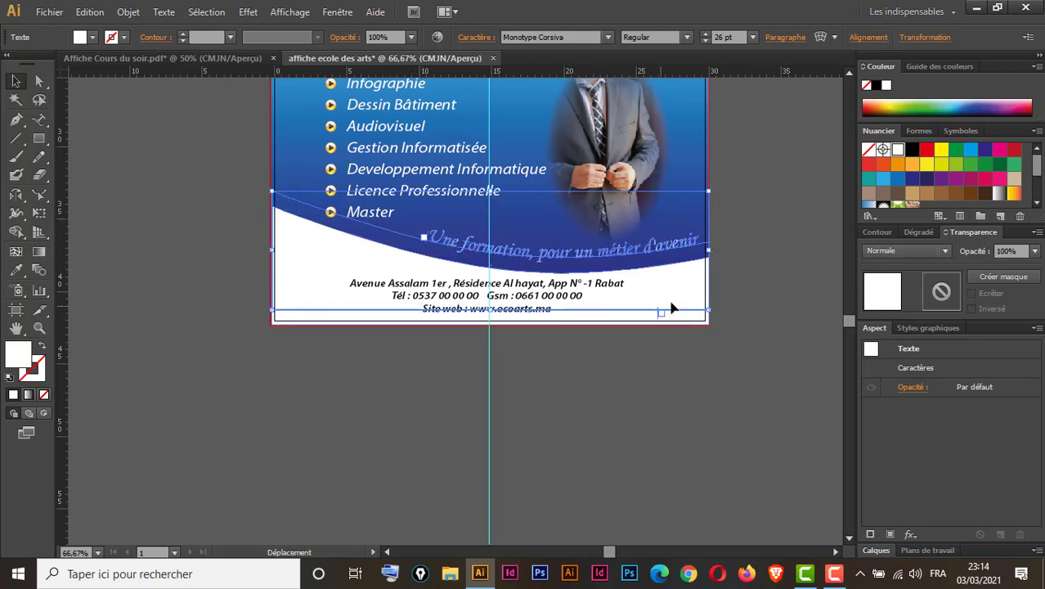
drag(671, 302, 707, 239)
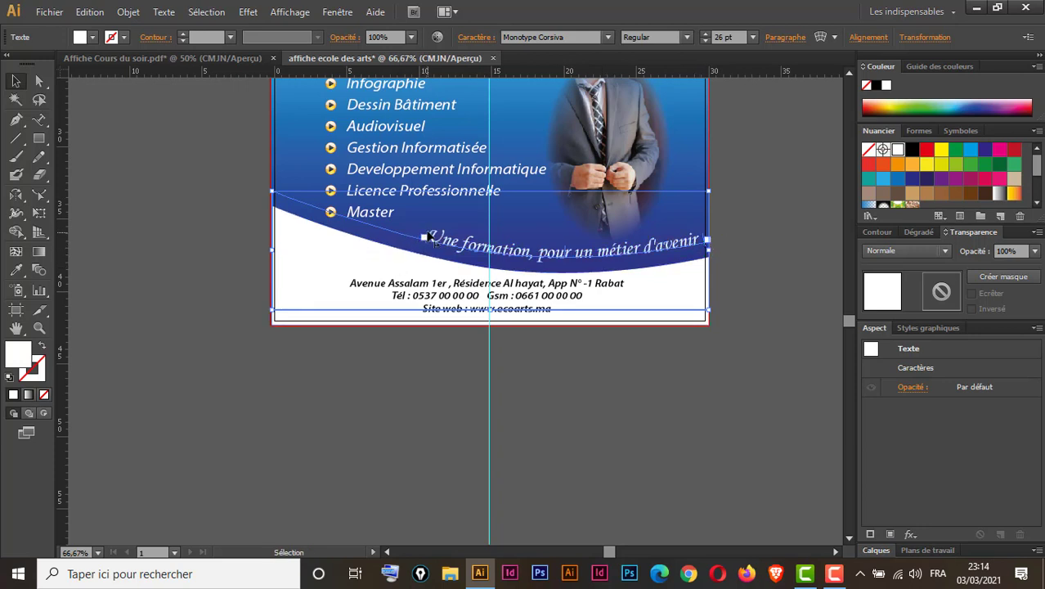
drag(431, 237, 404, 233)
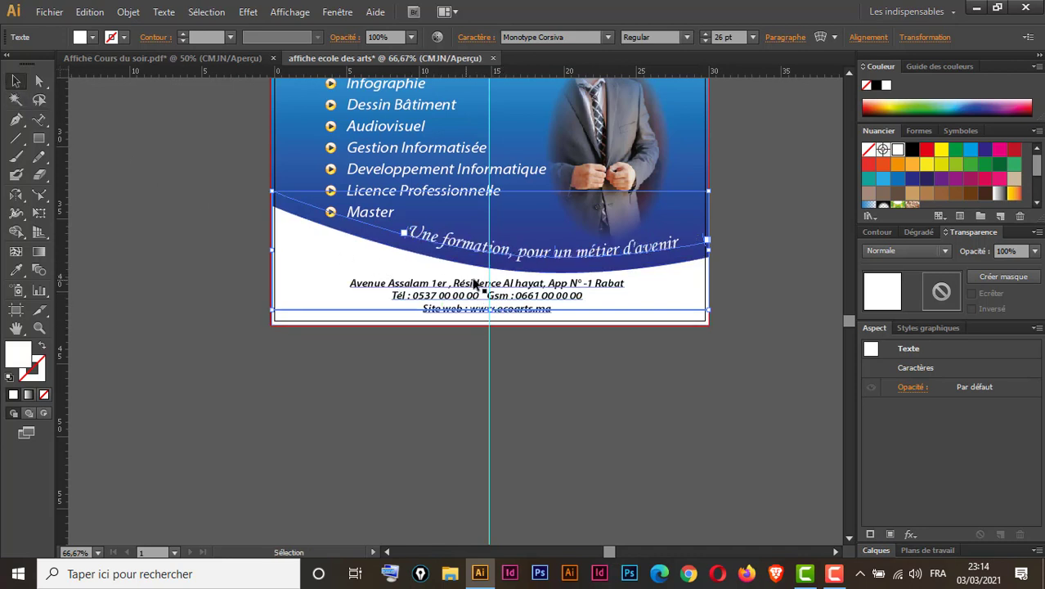
click(764, 228)
Step: Examine the Eco Arts logo at the top of Affiche Cours du soir.pdf against the same area of affiche ecole des arts
key(space)
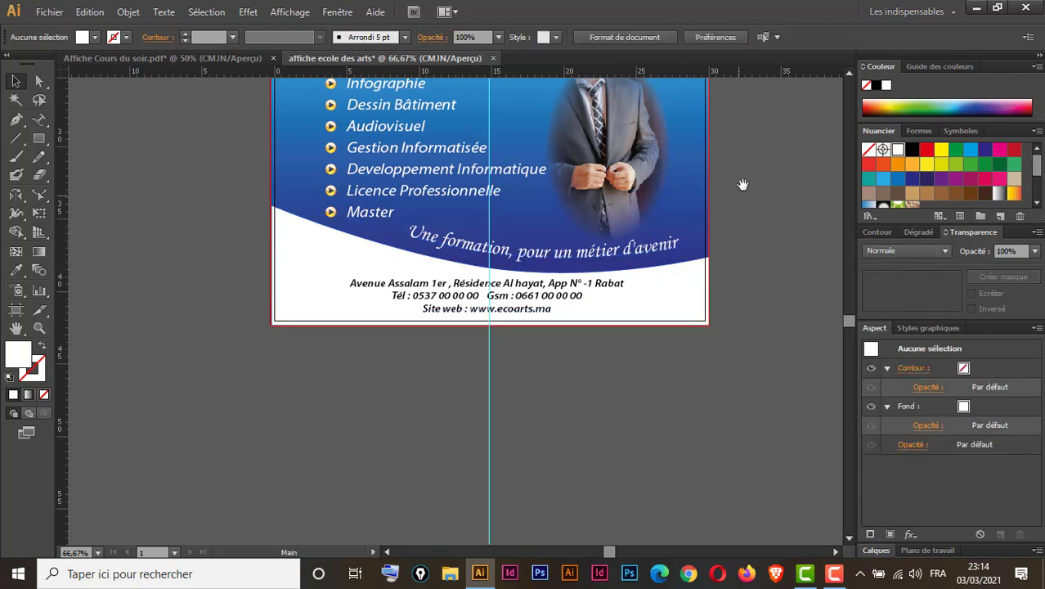
drag(742, 184, 702, 381)
drag(704, 255, 699, 343)
drag(719, 157, 700, 236)
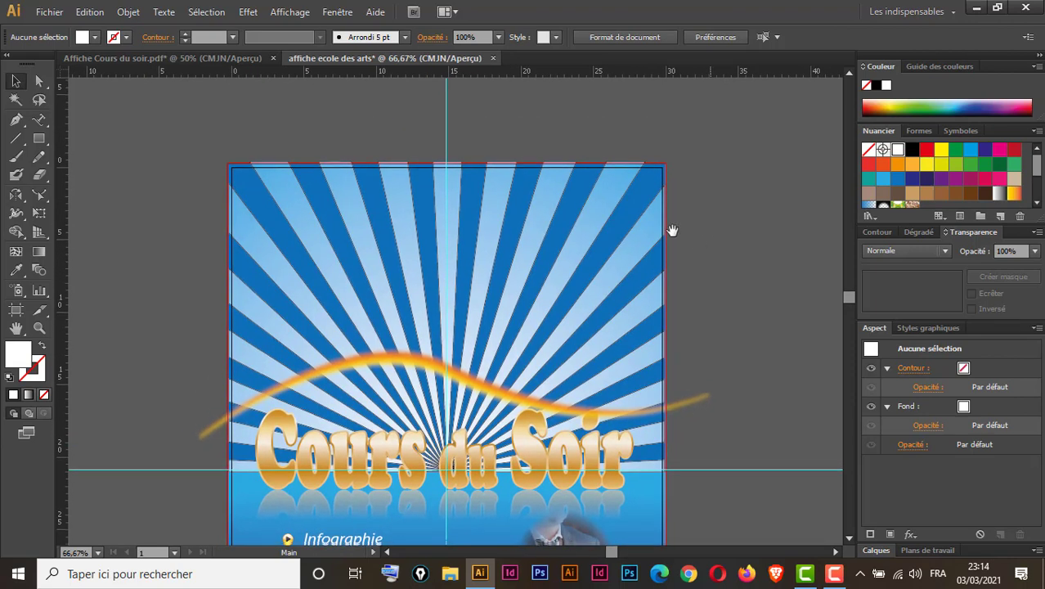
click(222, 56)
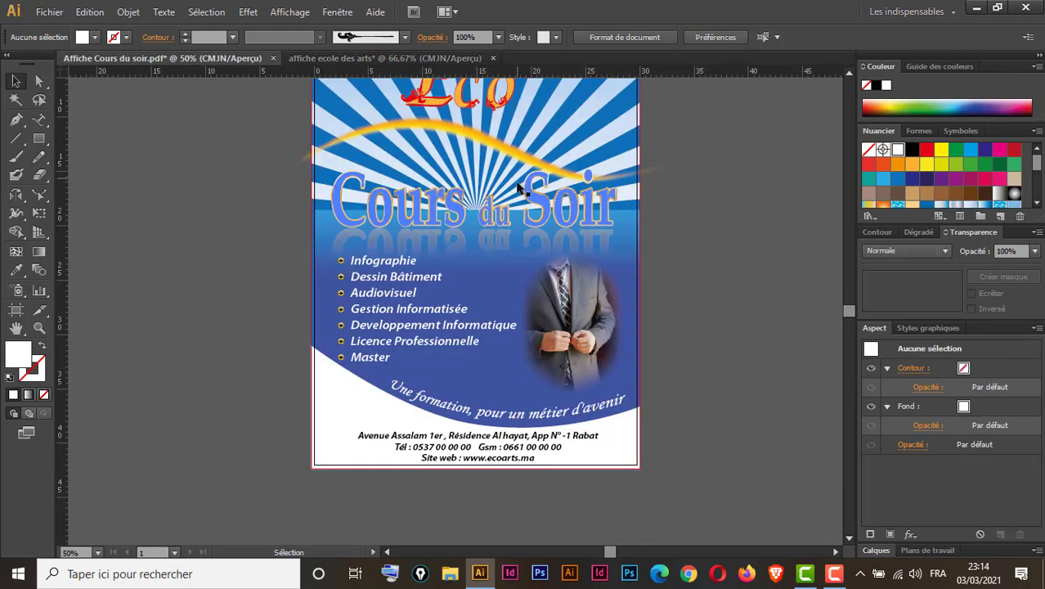
scroll(491, 245, up, 5)
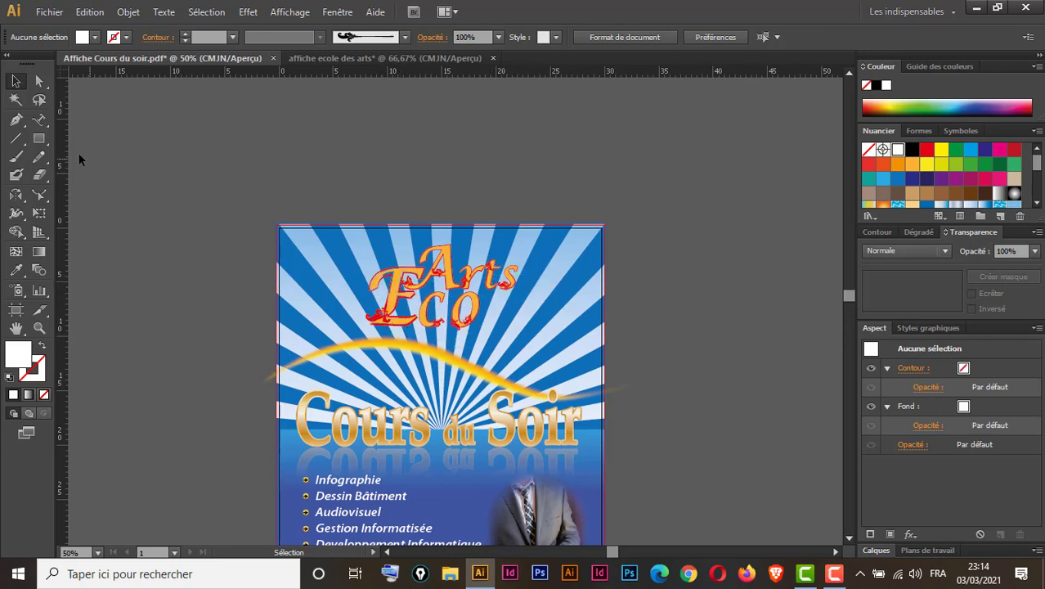
Step: In affiche ecole des arts, add the text "Eco" above the artboard and enlarge it to about 223 pt
drag(40, 121, 88, 120)
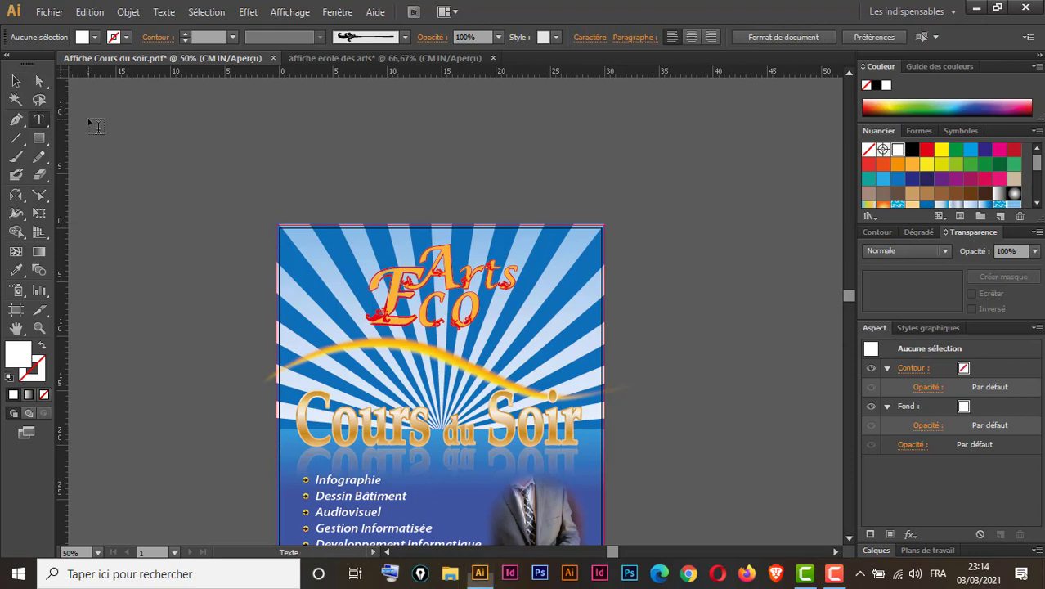
click(347, 60)
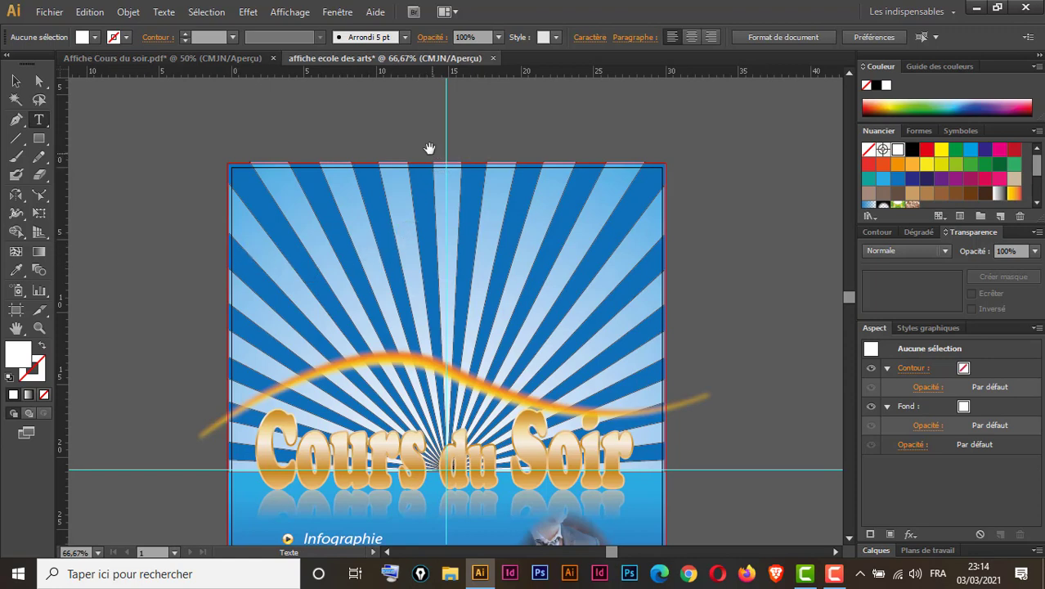
scroll(425, 204, up, 5)
click(328, 277)
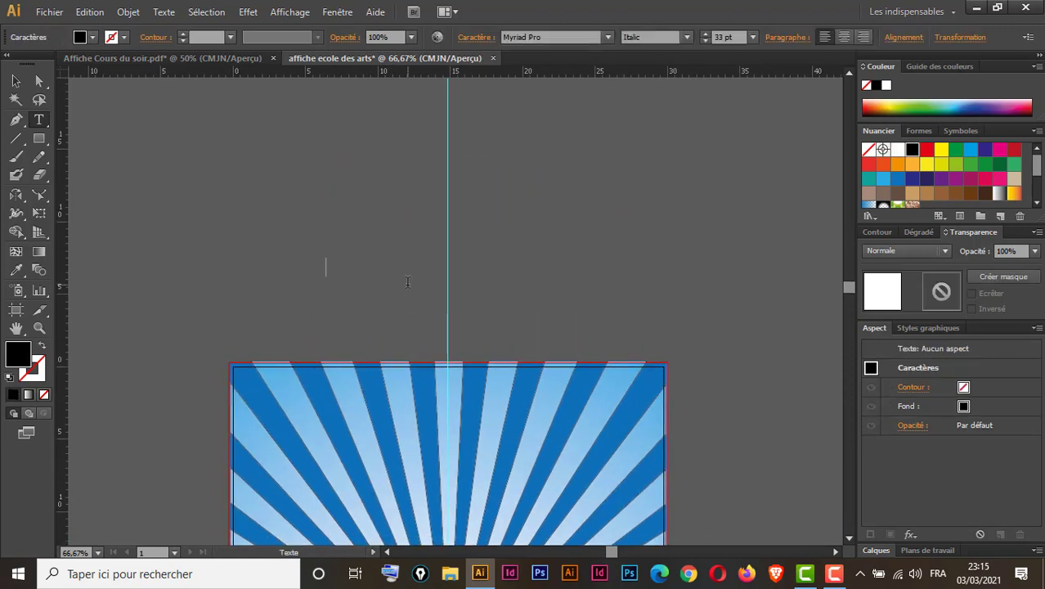
text(Ec)
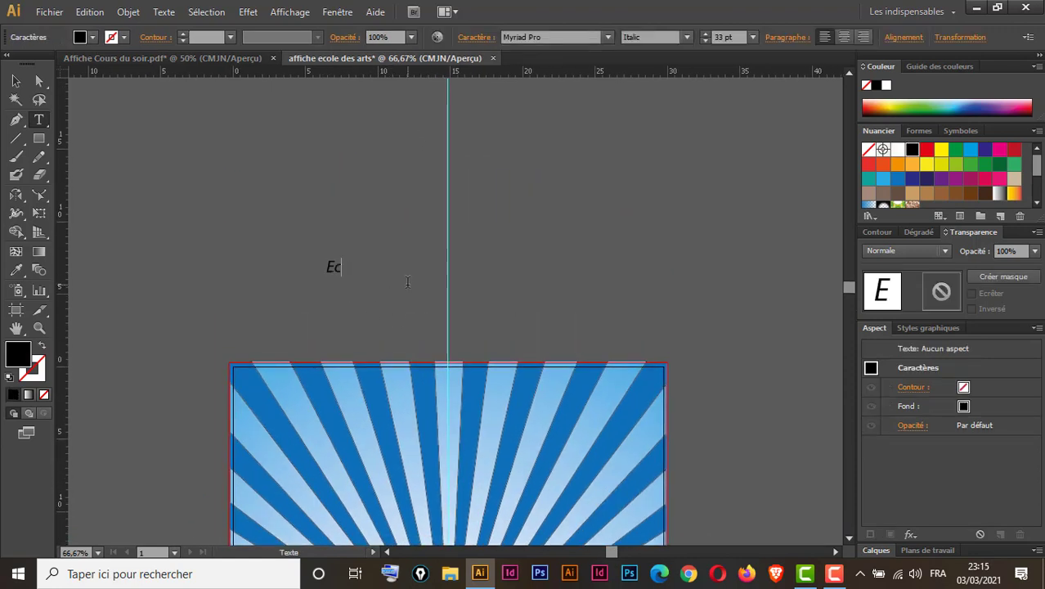
text(o)
click(15, 81)
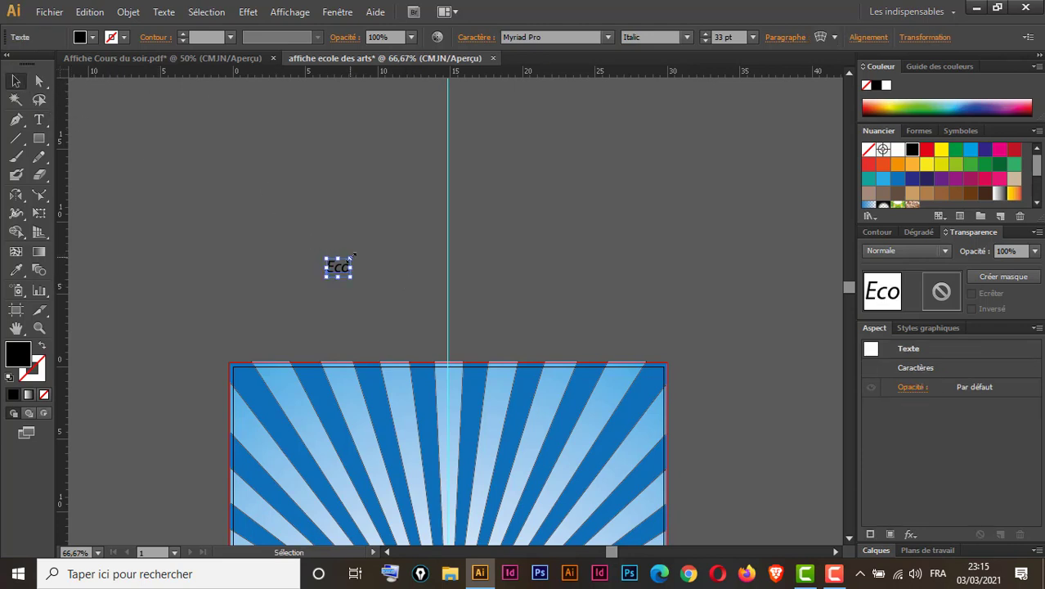
drag(353, 257, 487, 153)
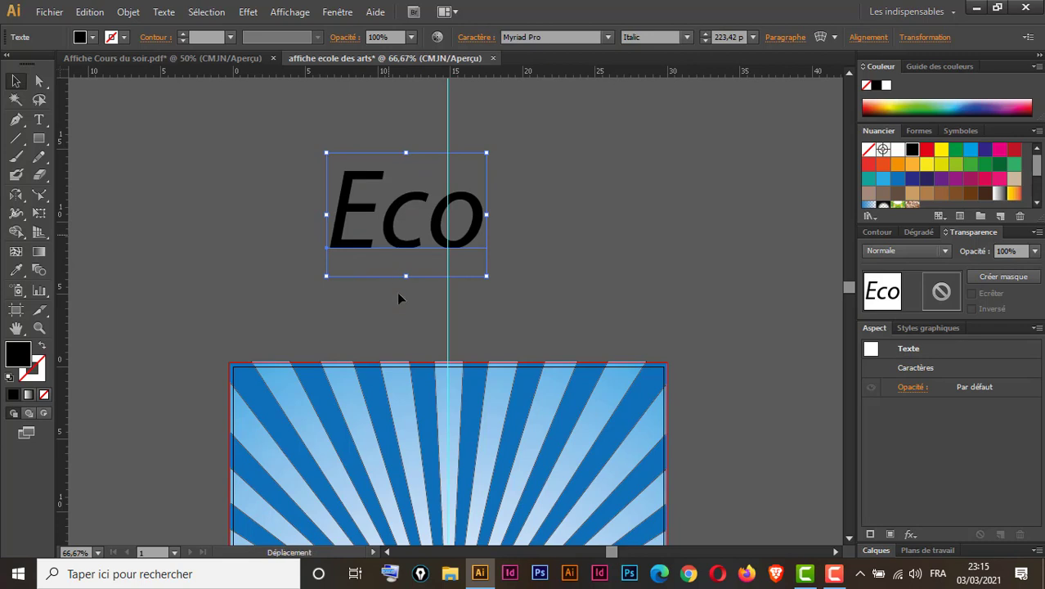
drag(398, 297, 399, 300)
Step: Try the Monotype Corsiva font on "Eco" and compare it with the logo in Affiche Cours du soir.pdf
click(556, 38)
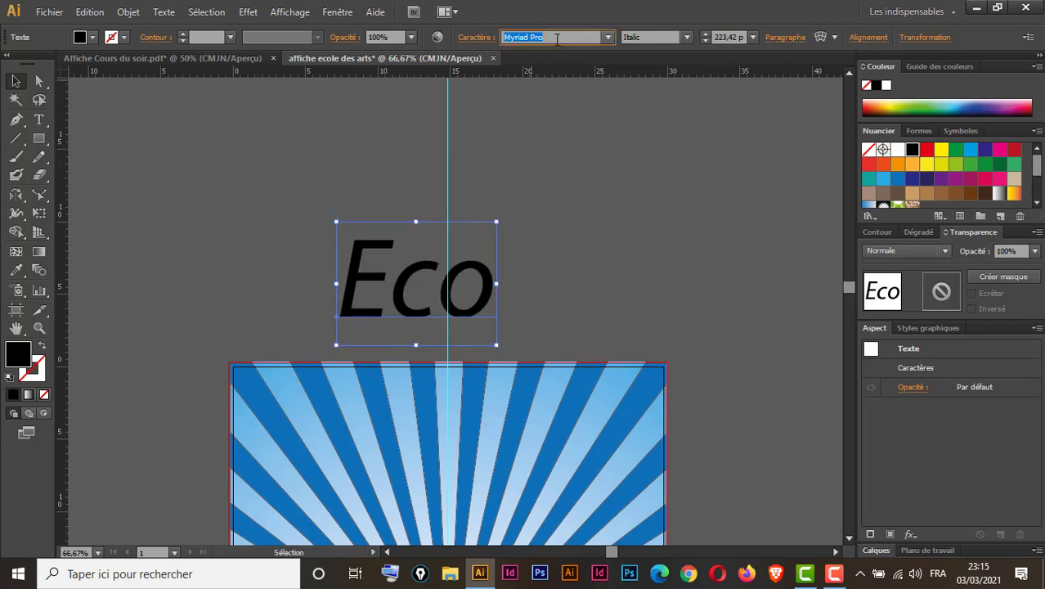
text(Monotype Corsiv)
key(Return)
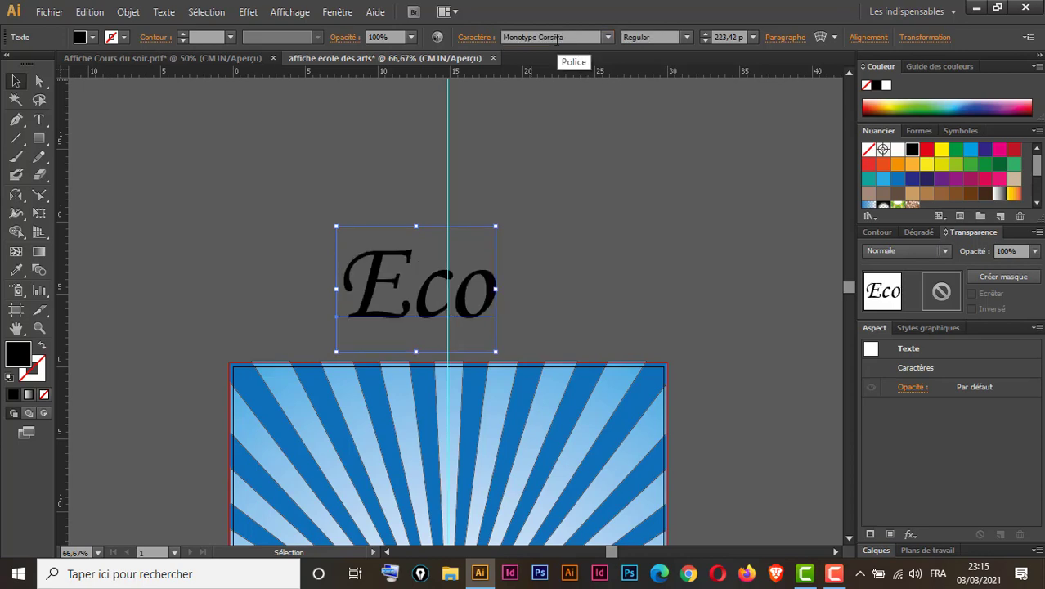
click(204, 55)
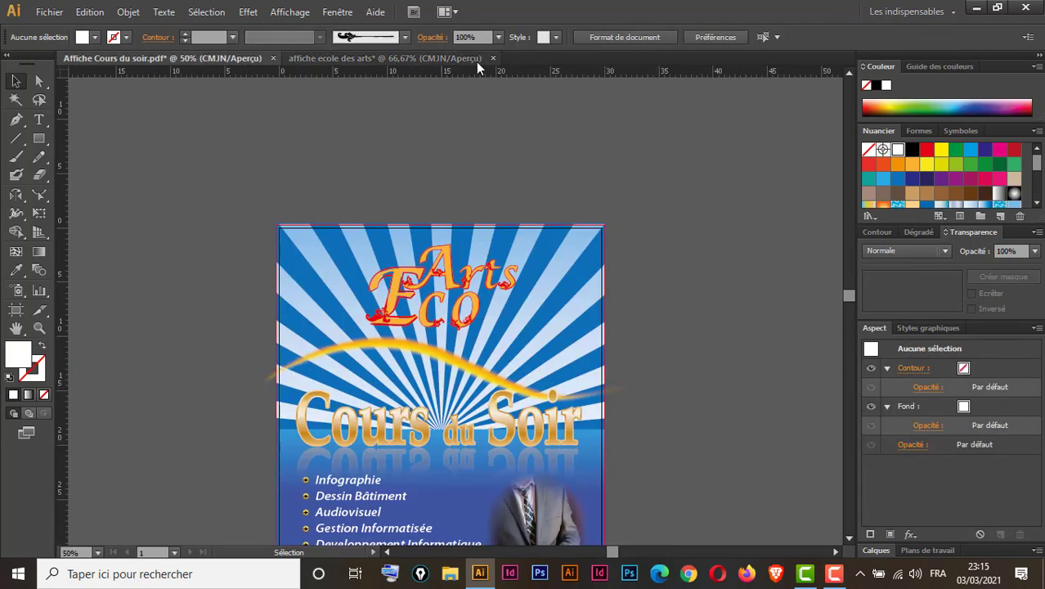
click(402, 61)
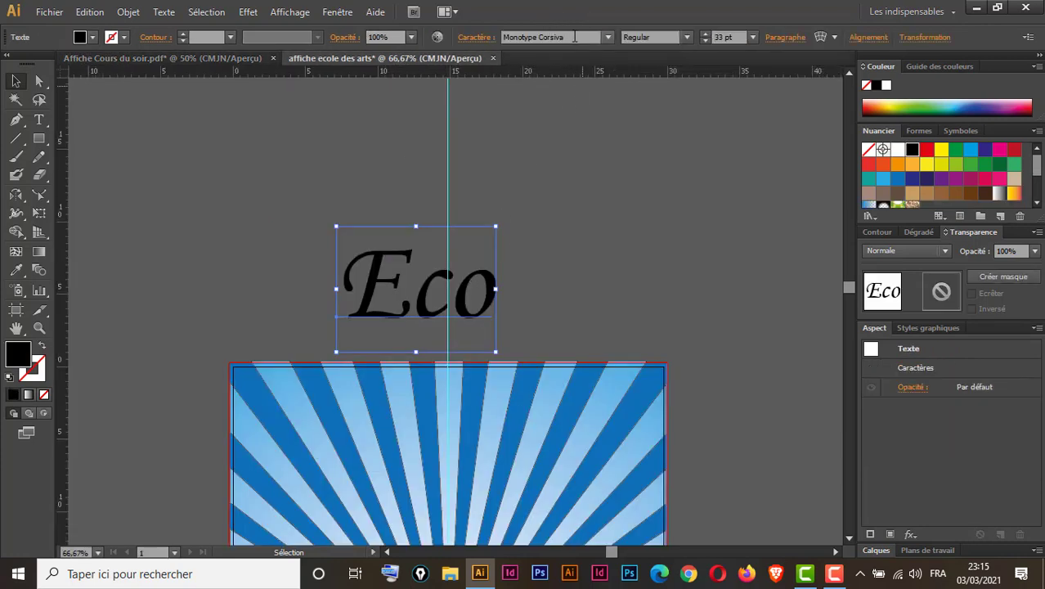
Step: Set the "Eco" text in Lucida Calligraphy Italic and convert it to outlines
click(574, 37)
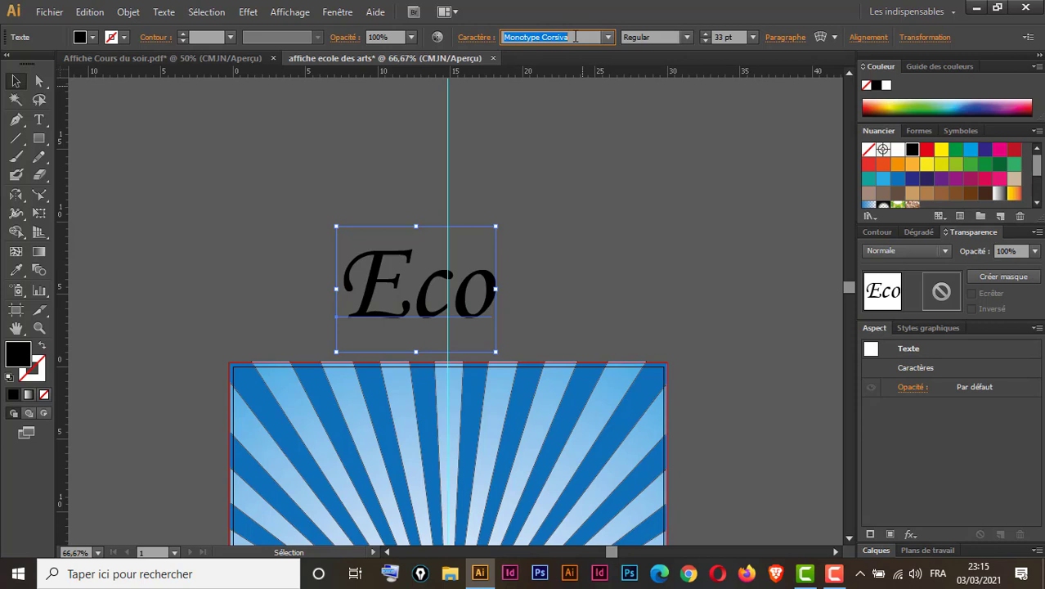
text(Lato)
text(u)
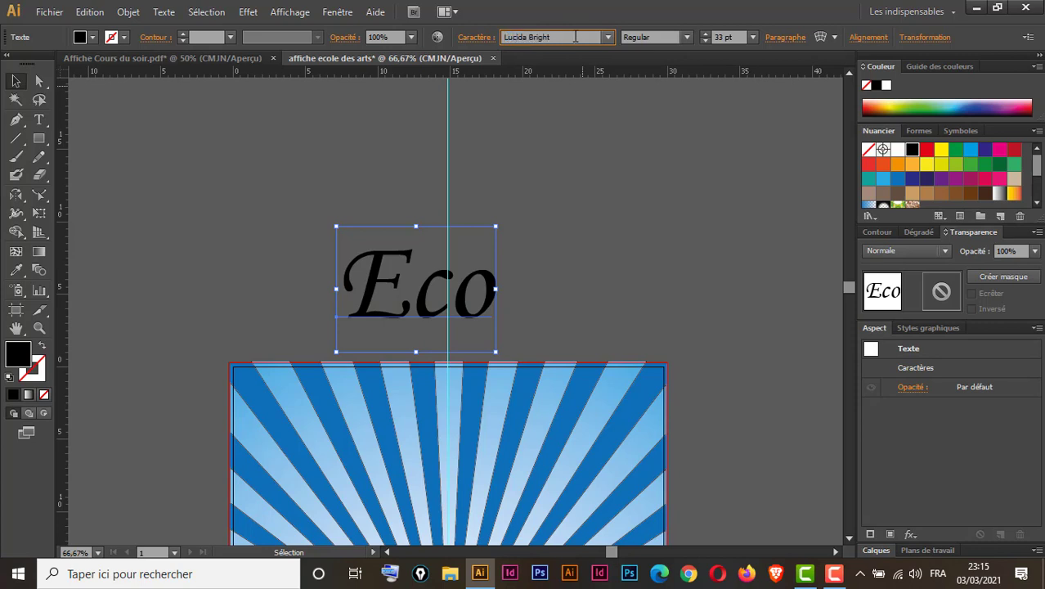
key(Down)
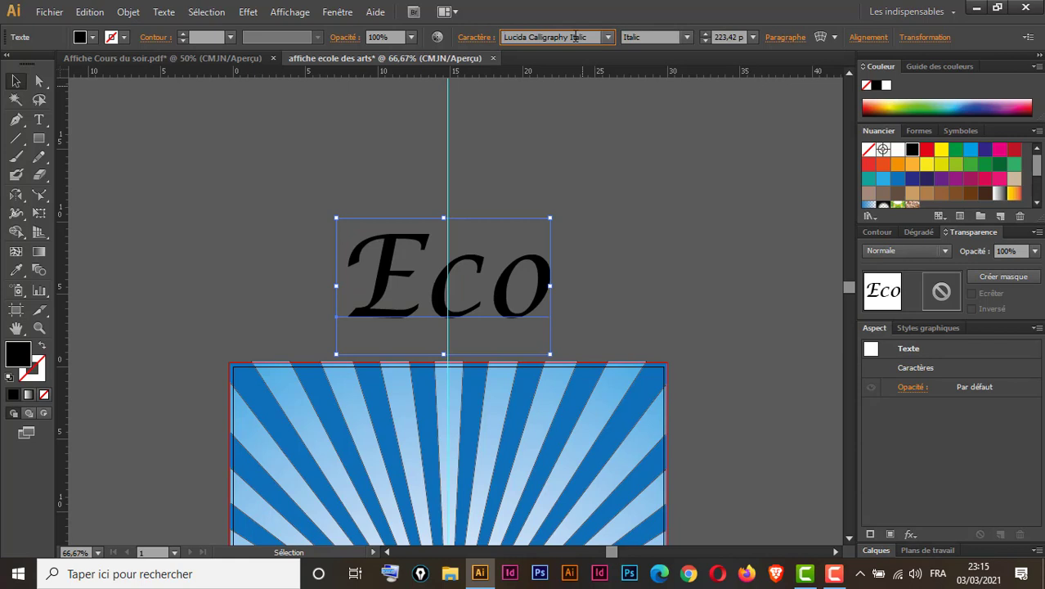
click(14, 81)
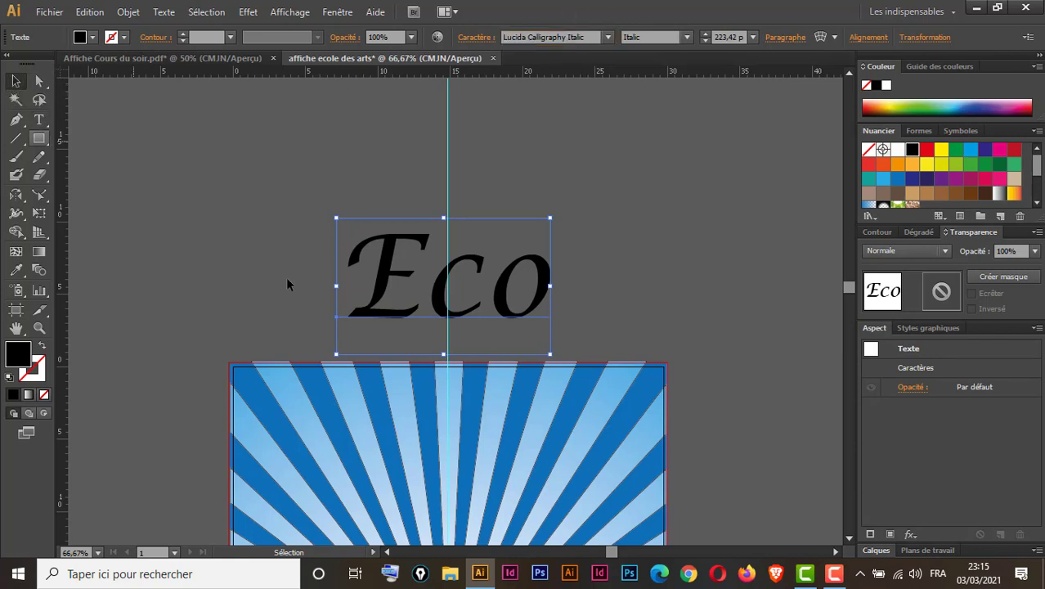
drag(442, 303, 364, 273)
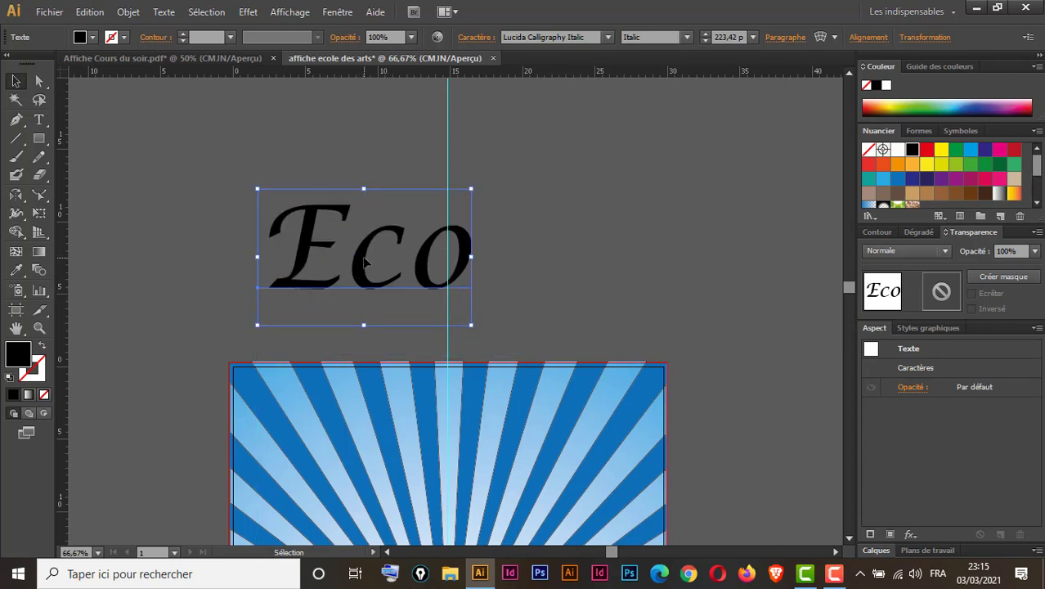
key(ctrl+shift+o)
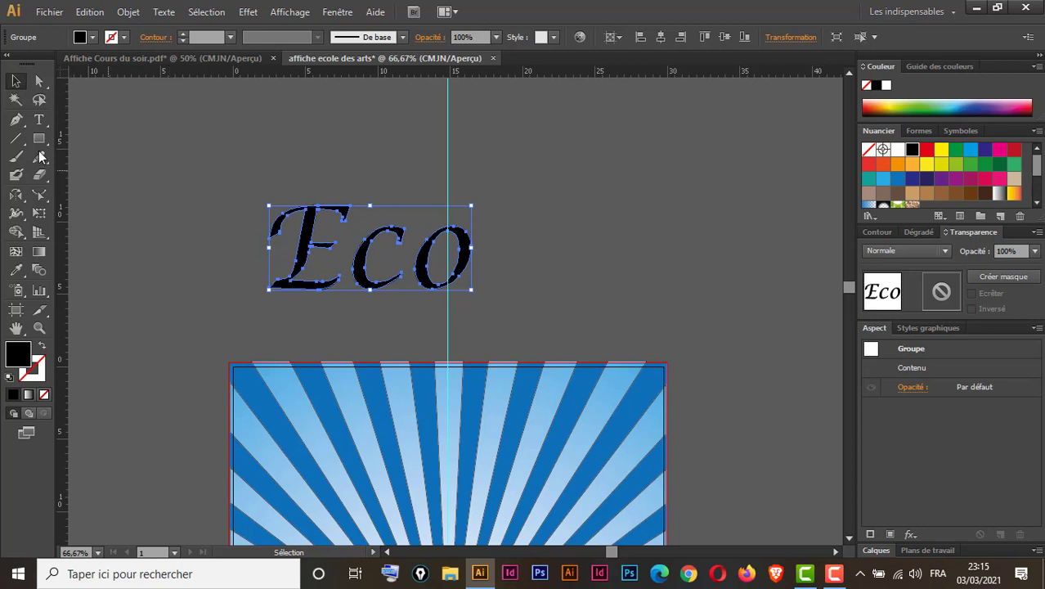
Step: Add a separate text "Arts" above the end of "Eco" and enlarge it to about 134 pt
click(39, 119)
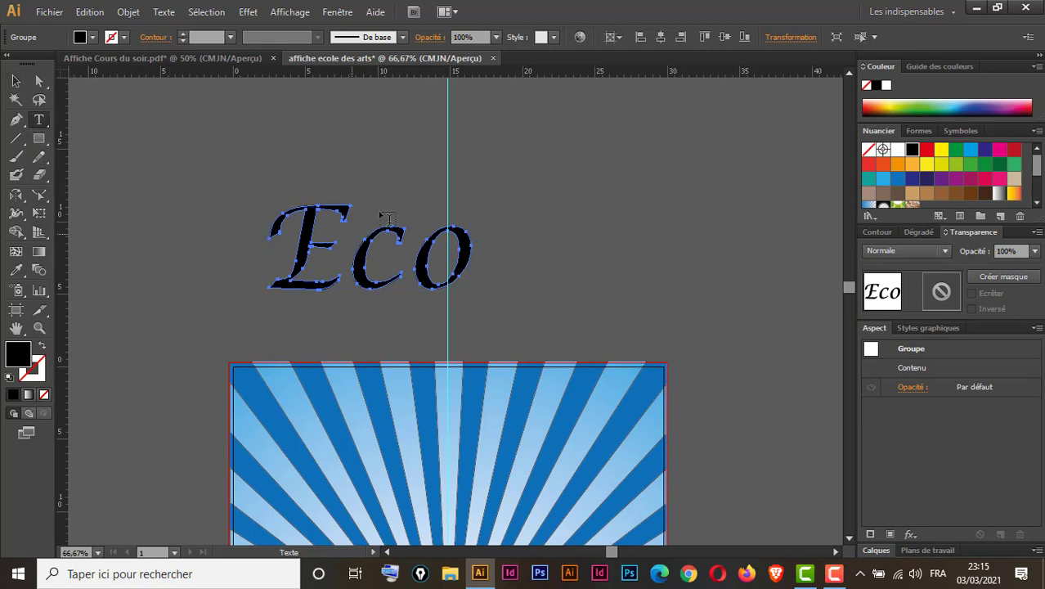
click(464, 187)
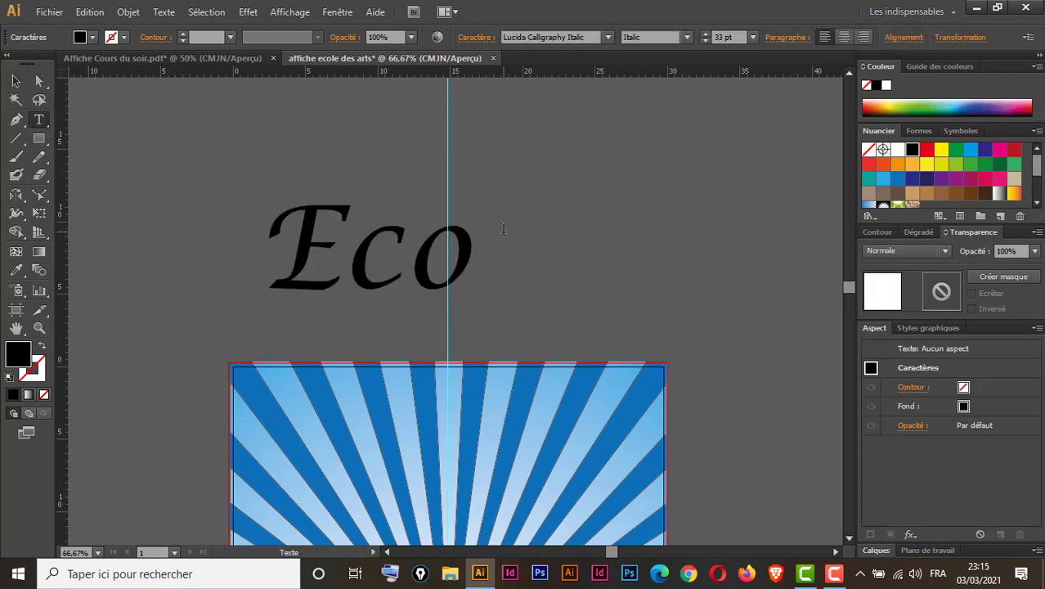
text(Arts)
click(16, 81)
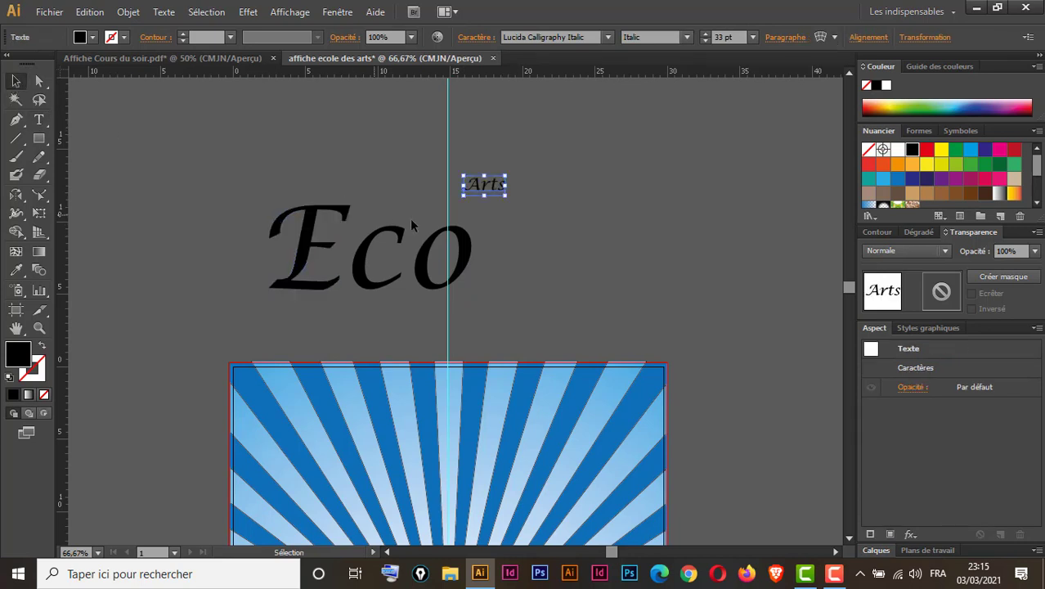
drag(505, 174, 630, 89)
Step: Shrink "Eco" to about 9.6 cm wide just above the artboard and lower "Arts" to sit diagonally above its end
scroll(630, 88, up, 3)
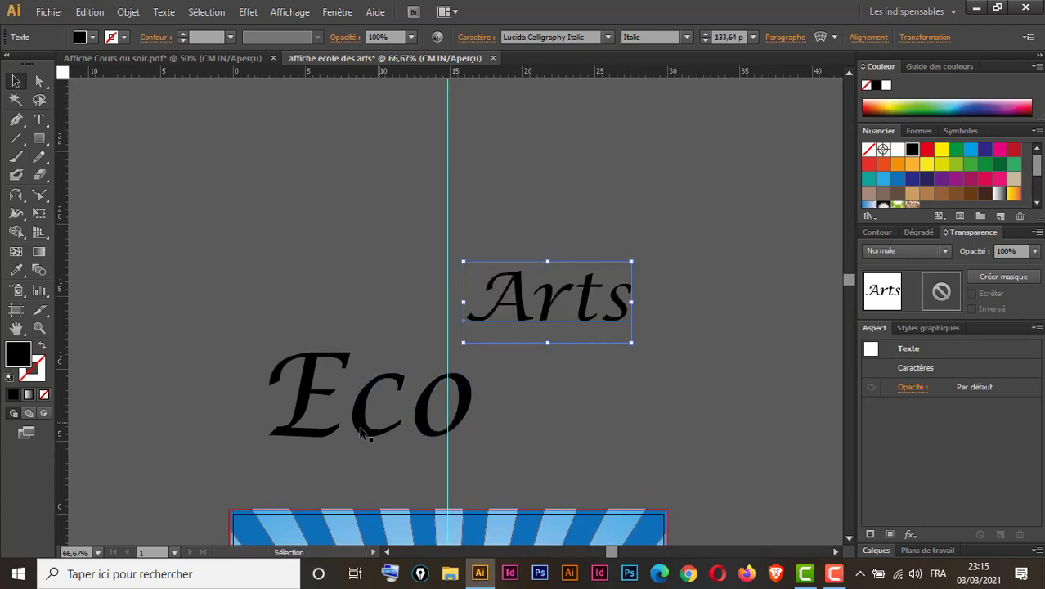
click(426, 428)
scroll(557, 400, down, 5)
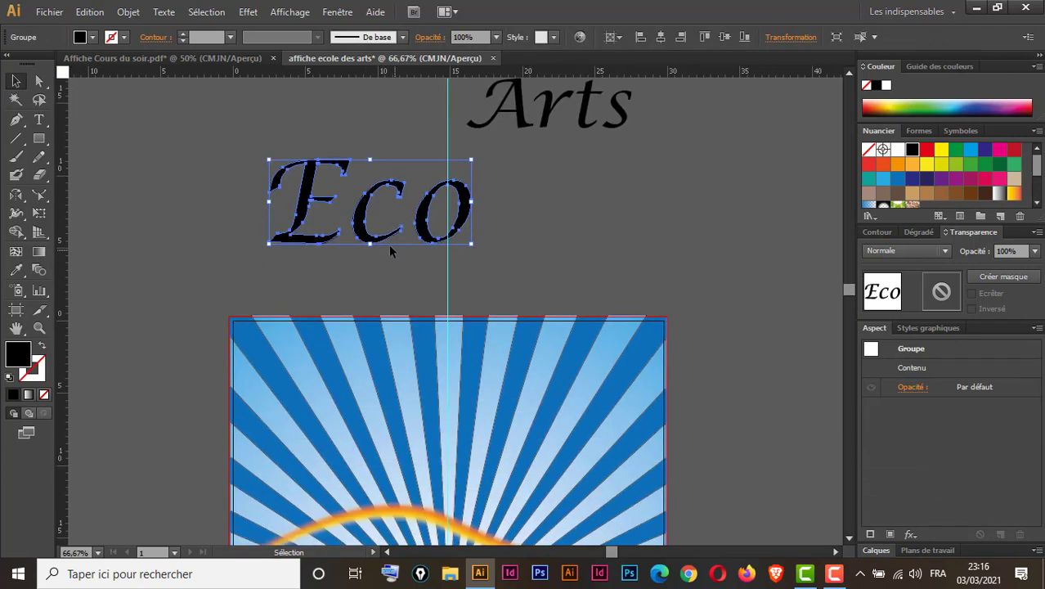
drag(388, 245, 465, 270)
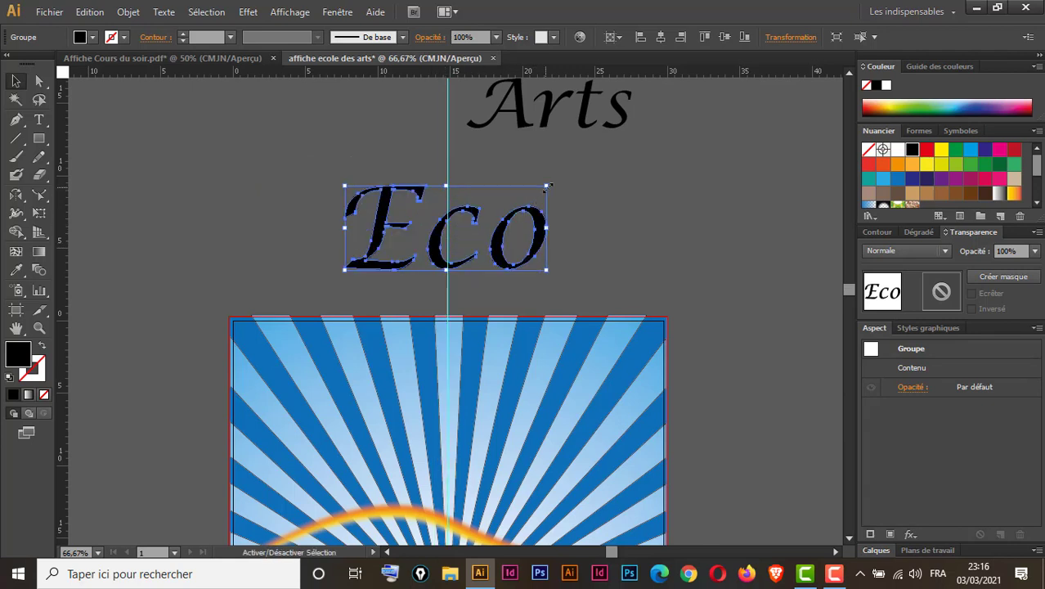
drag(546, 186, 485, 212)
drag(506, 134, 508, 182)
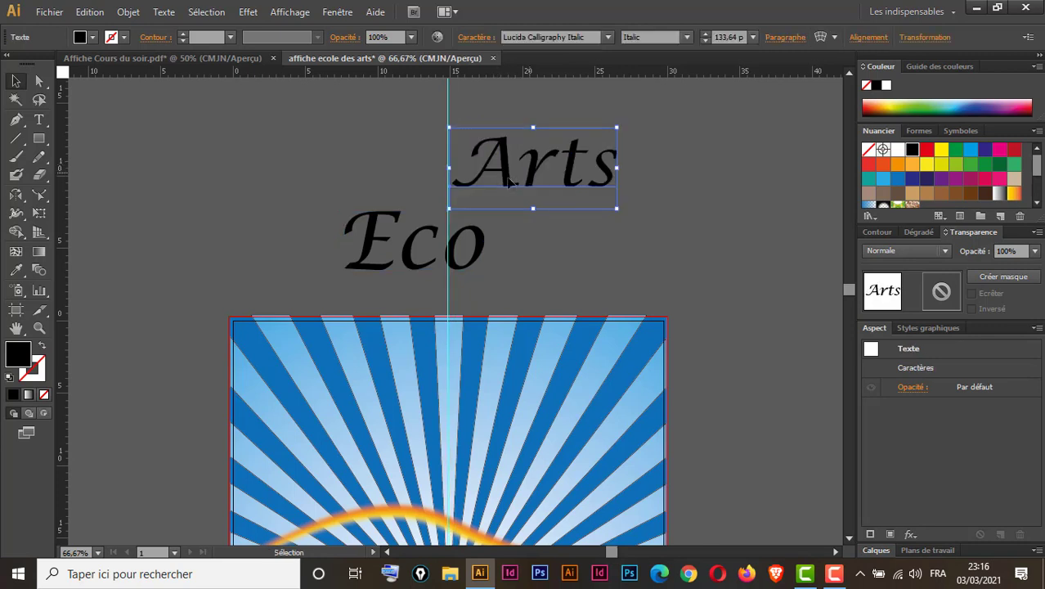
Step: Ungroup the outlined "Eco" into separate letters and deselect them
click(442, 264)
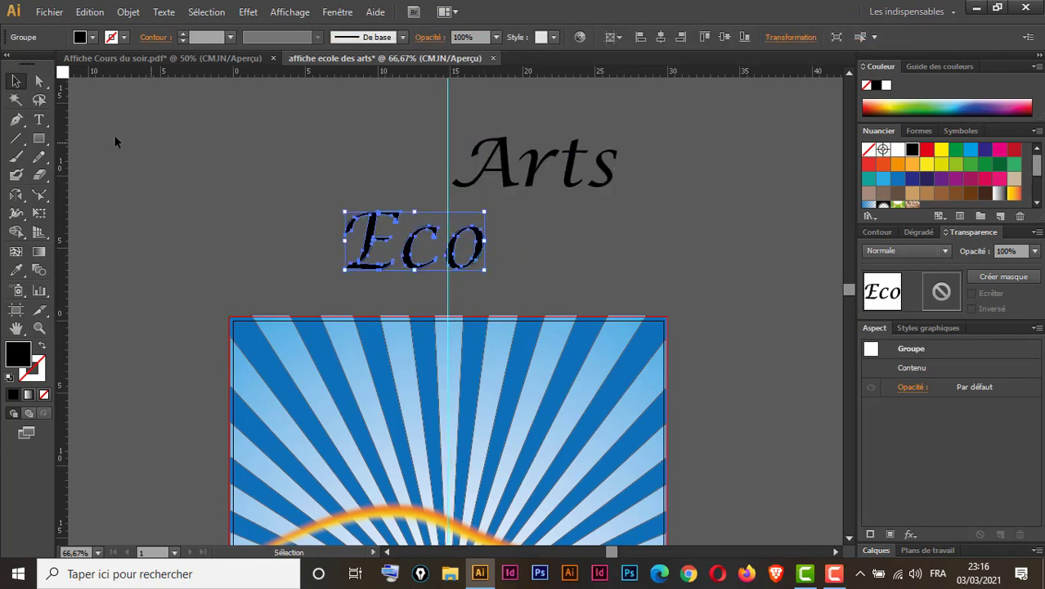
right_click(406, 254)
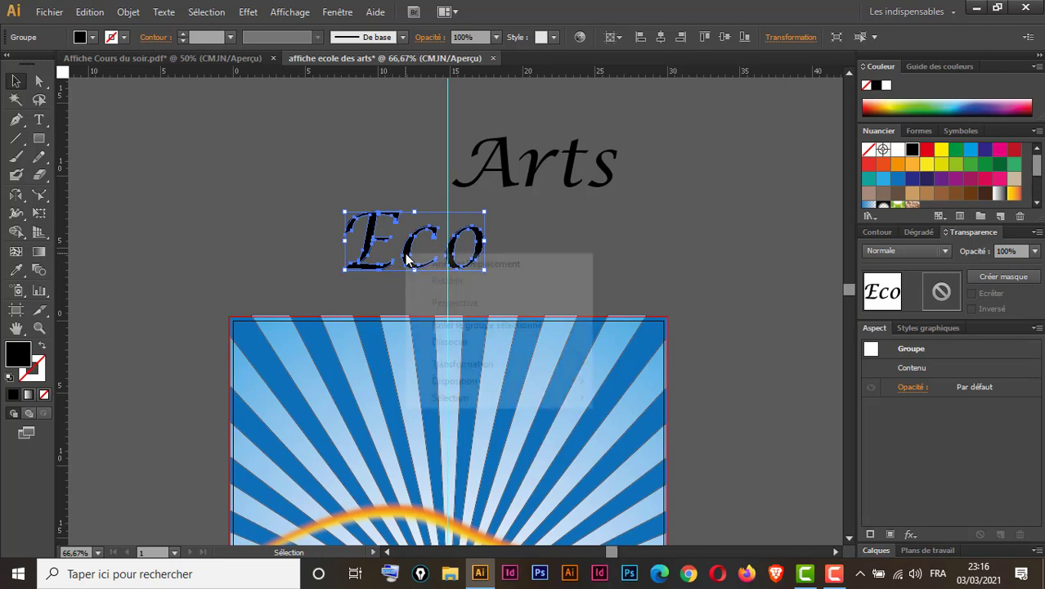
click(468, 343)
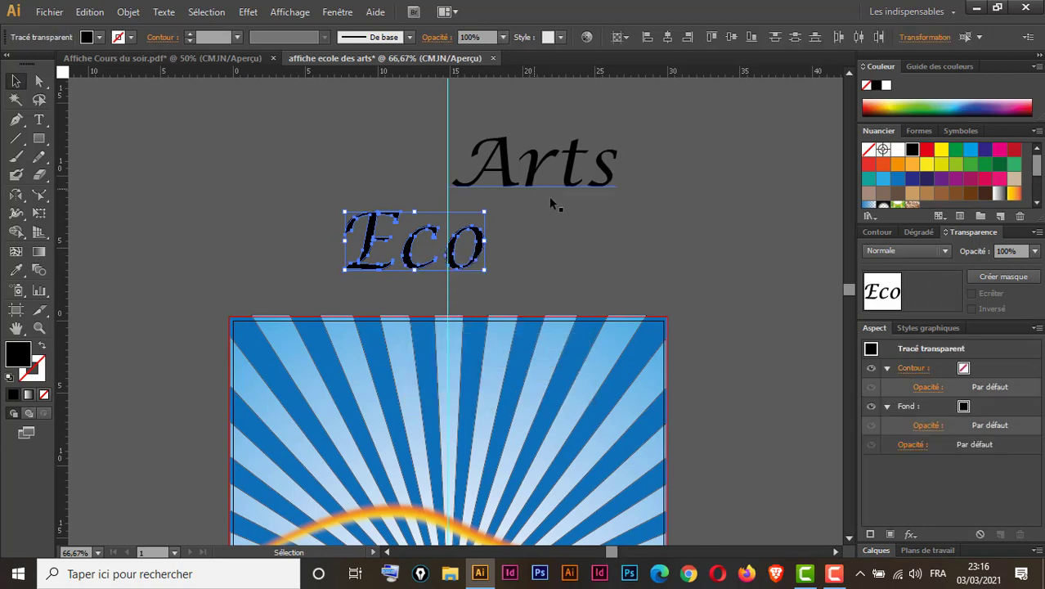
click(551, 204)
Step: Convert the "Arts" text to outlines and ungroup it into separate letters
click(538, 177)
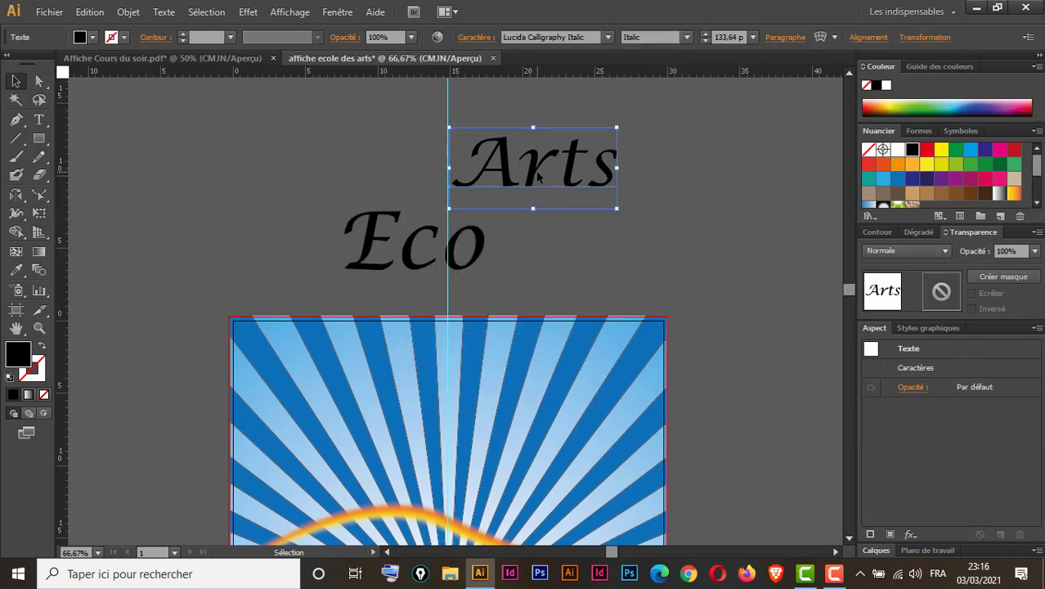
key(ctrl)
key(ctrl+shift+o)
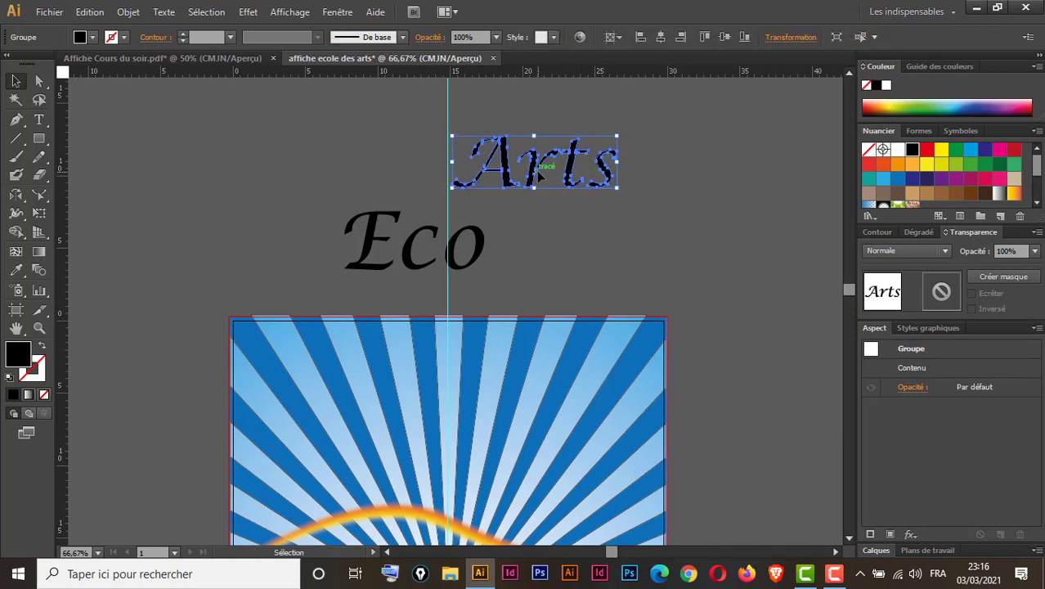
right_click(535, 162)
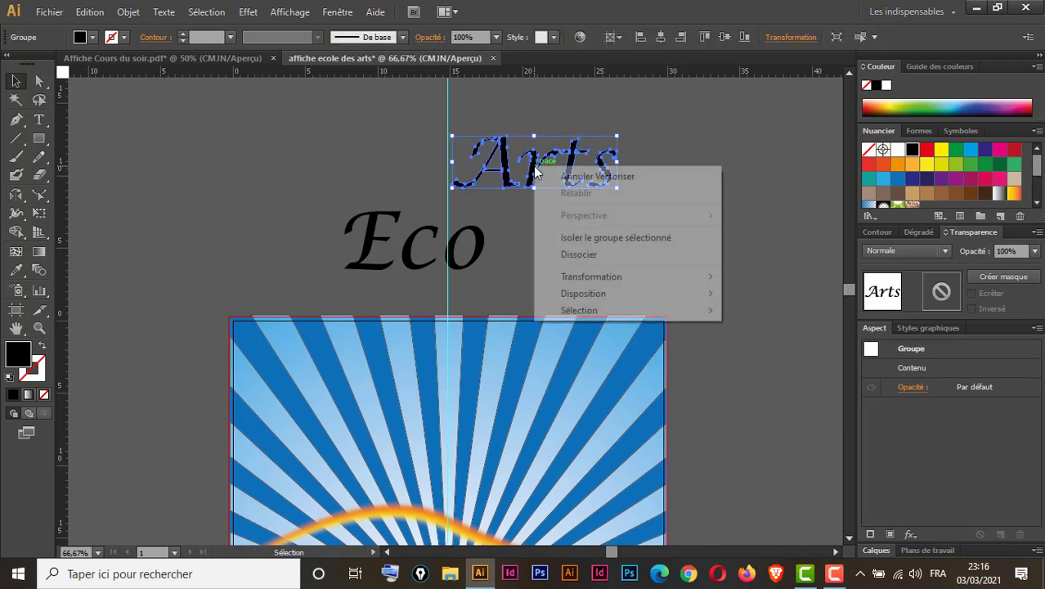
click(592, 255)
Step: Scale down the letters "rts" of "Arts" to about 5.4 cm wide, keeping the "A" at its larger size
drag(667, 144, 541, 207)
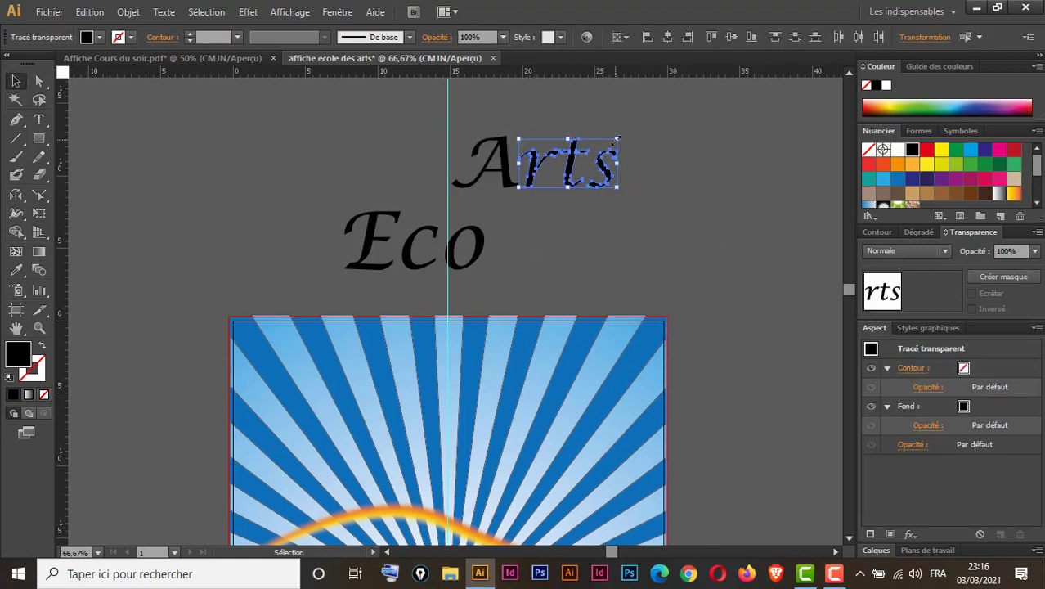
drag(617, 140, 597, 150)
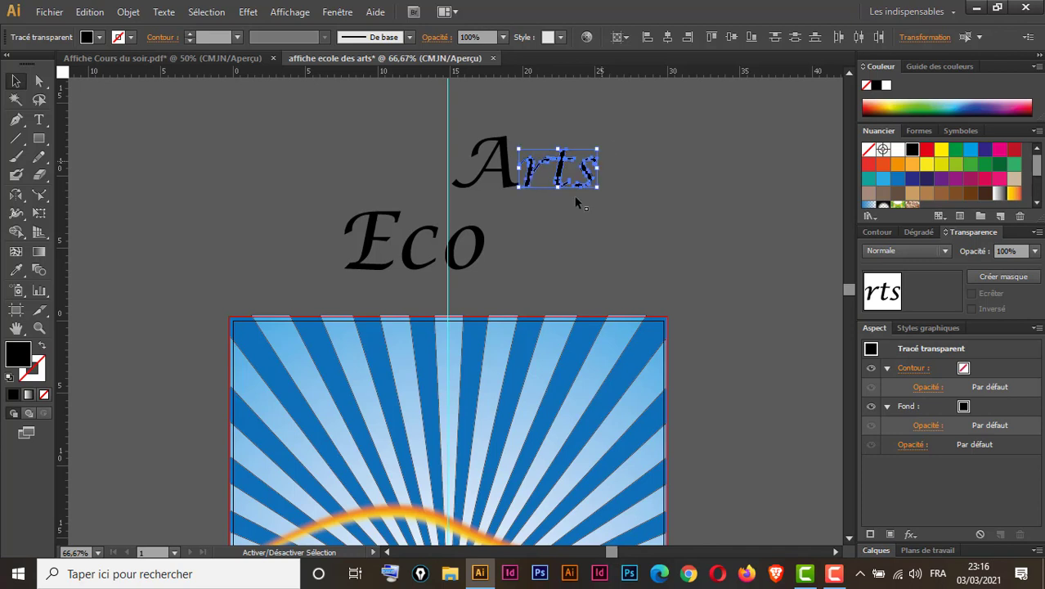
Step: Scale down the letters "co" of "Eco" to about 3.9 cm wide, keeping the "E" at its larger size
drag(511, 221, 425, 274)
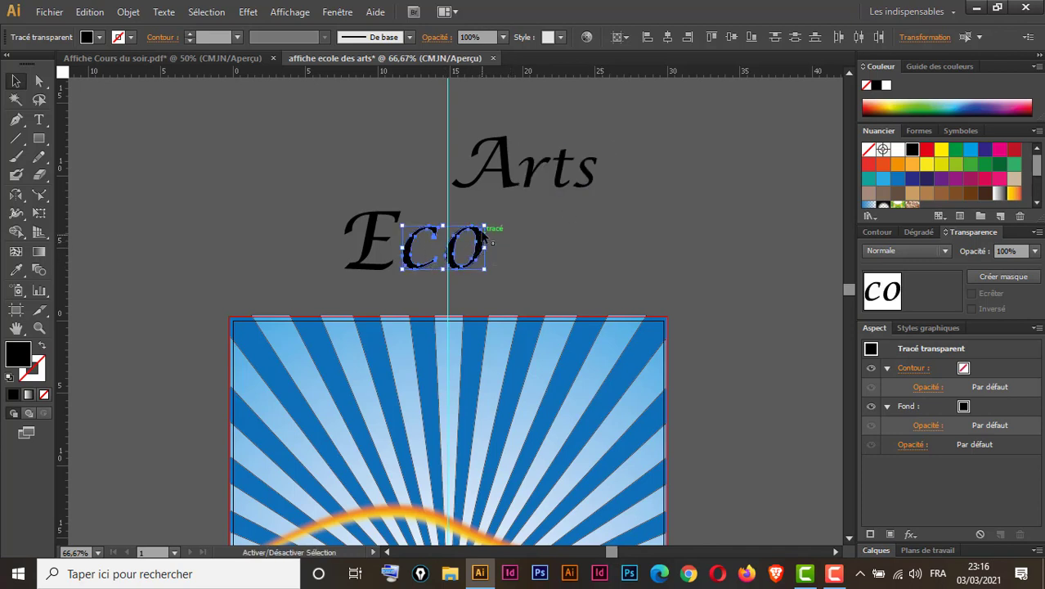
drag(487, 226, 460, 240)
scroll(466, 134, up, 3)
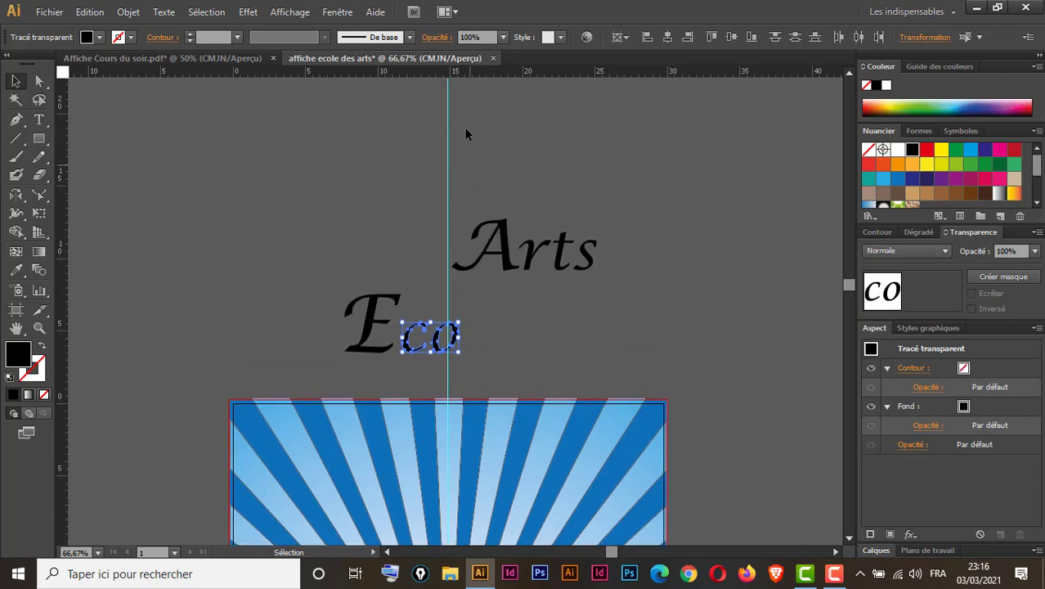
click(408, 215)
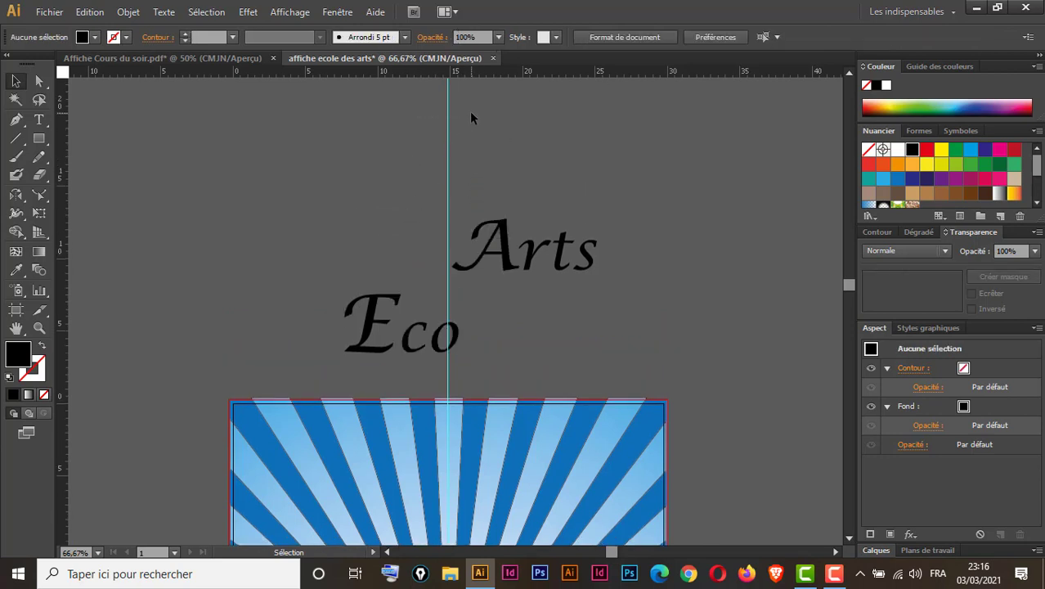
Step: Unlock the guides and delete the vertical centre guide and the horizontal guide behind the "Cours du Soir" title
right_click(447, 147)
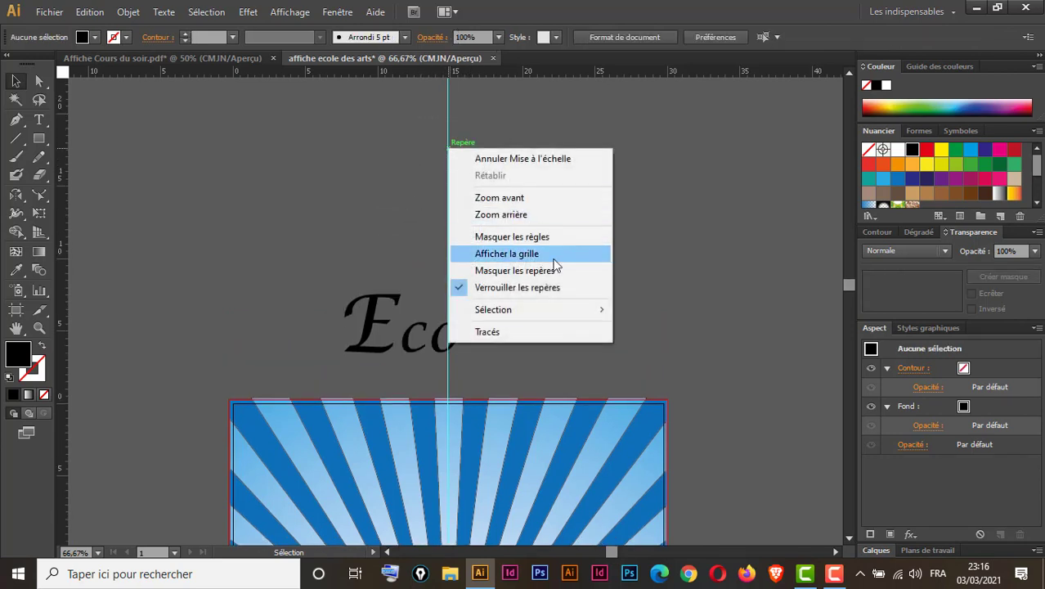
click(517, 288)
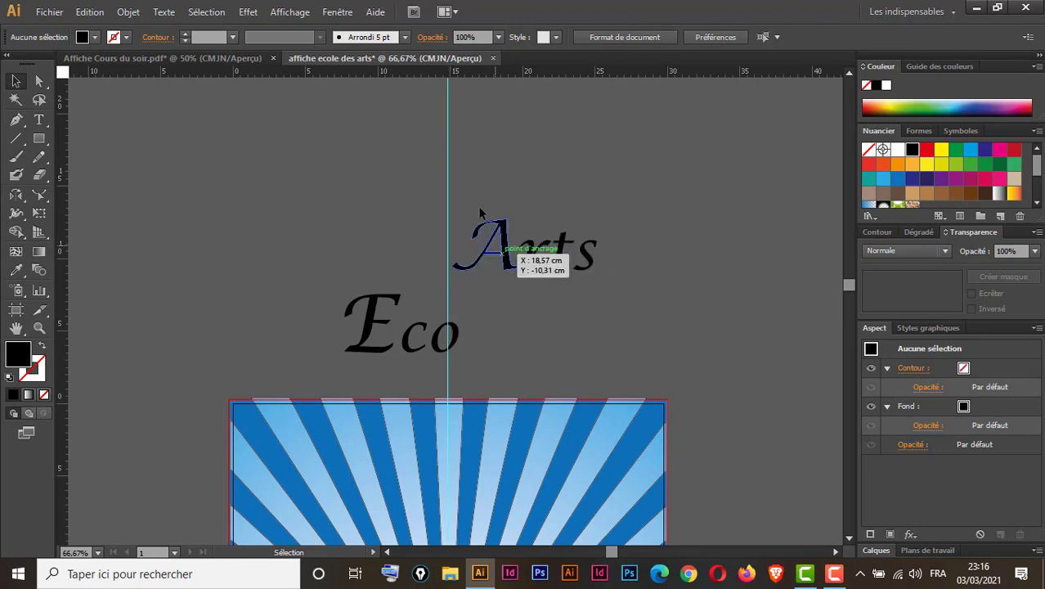
drag(424, 148, 426, 152)
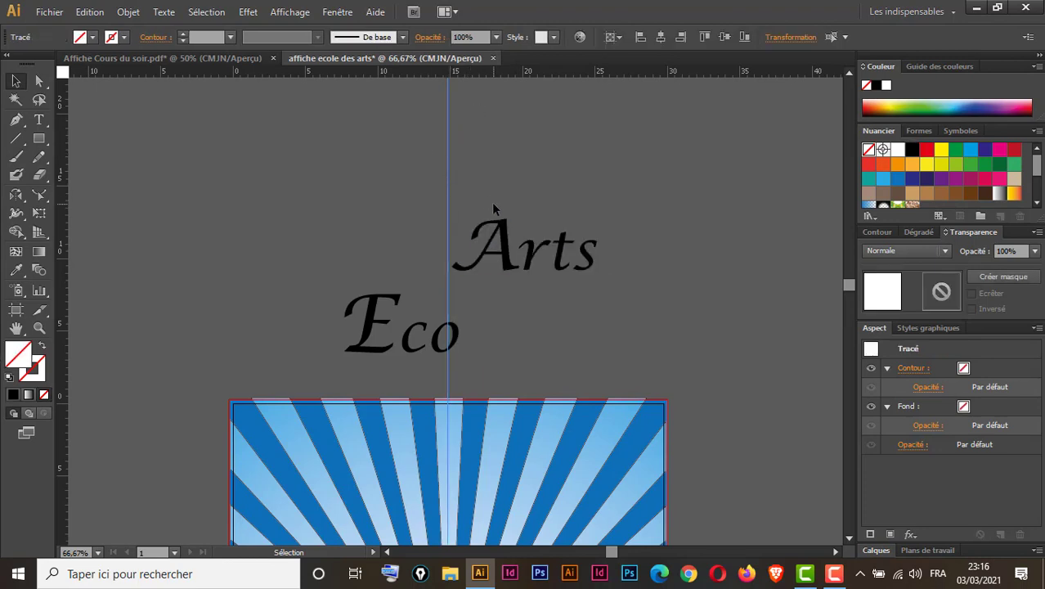
key(Delete)
scroll(638, 280, down, 10)
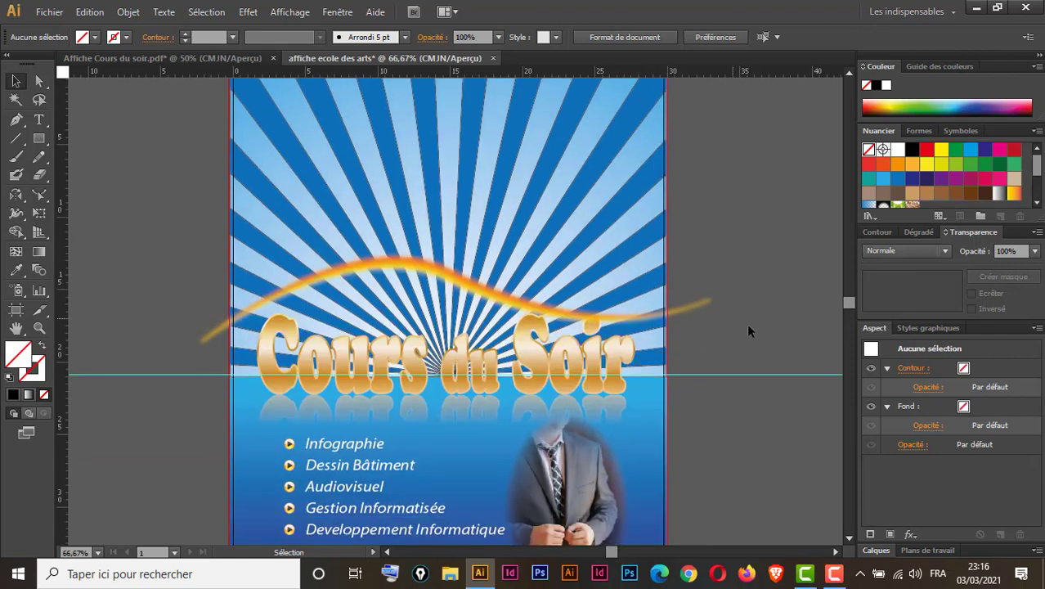
click(779, 373)
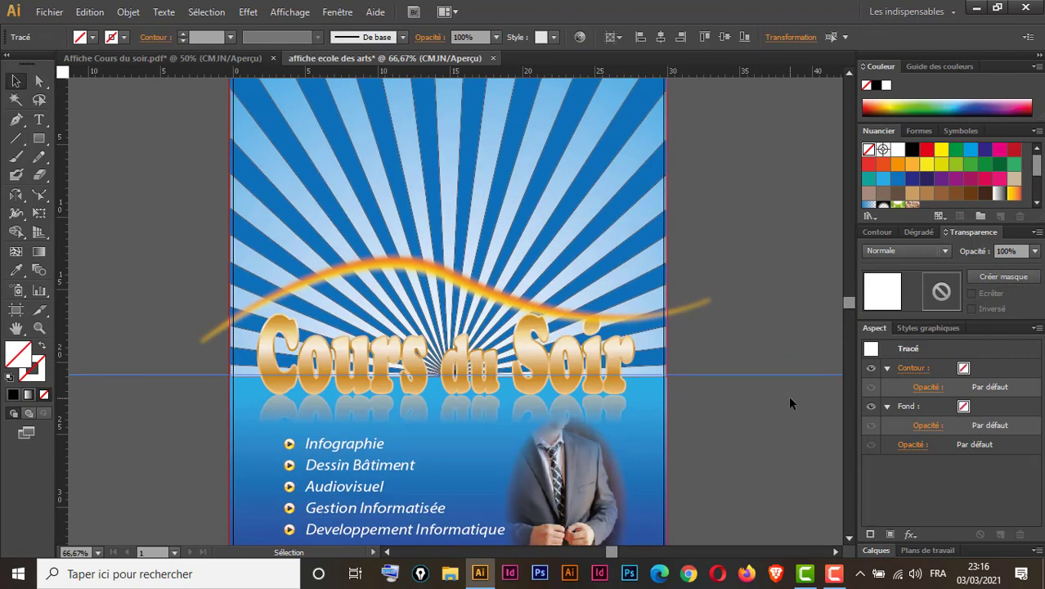
key(Delete)
scroll(711, 183, up, 5)
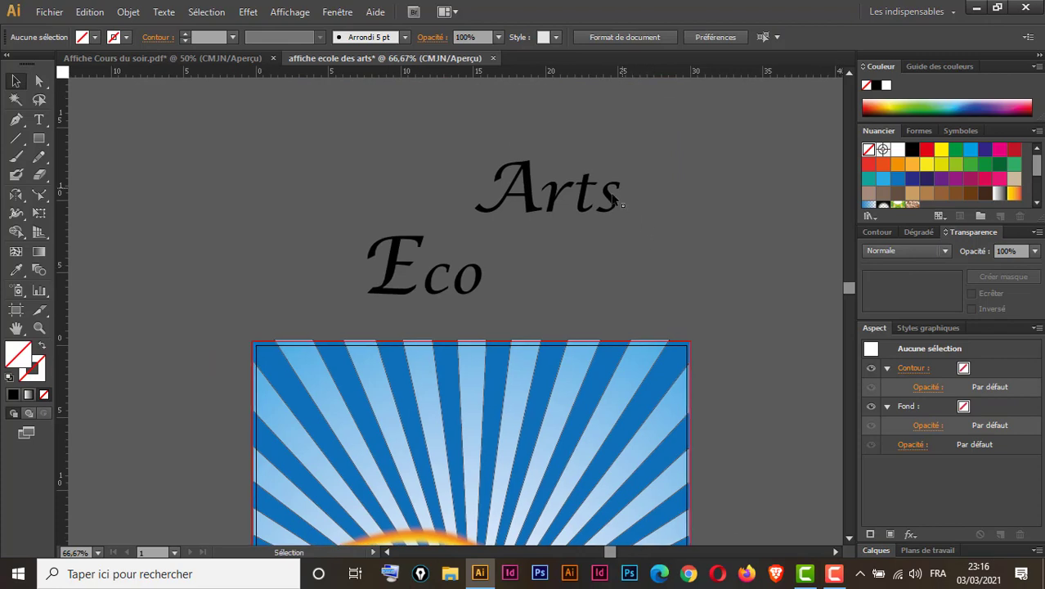
Step: Check the logo in the Affiche Cours du soir.pdf reference, then enlarge the "E" of "Eco" to about 4.7 cm wide
click(195, 58)
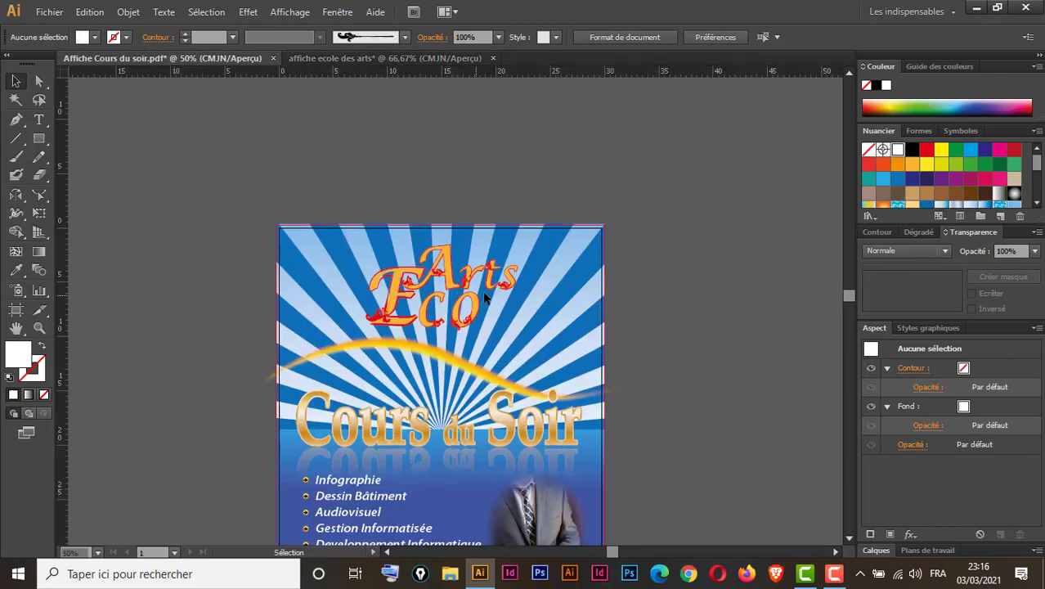
drag(500, 280, 387, 384)
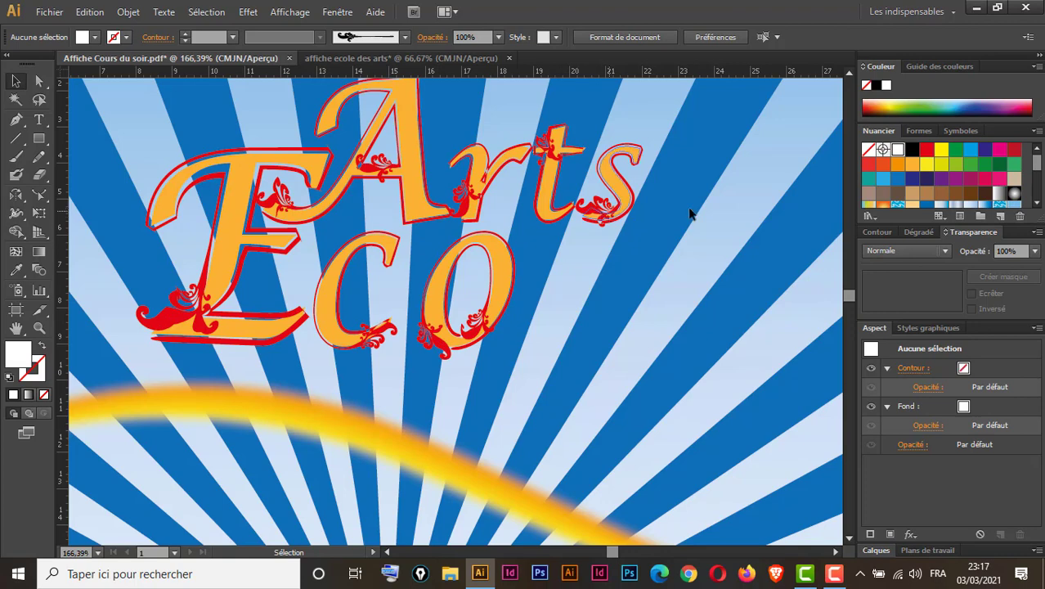
click(395, 54)
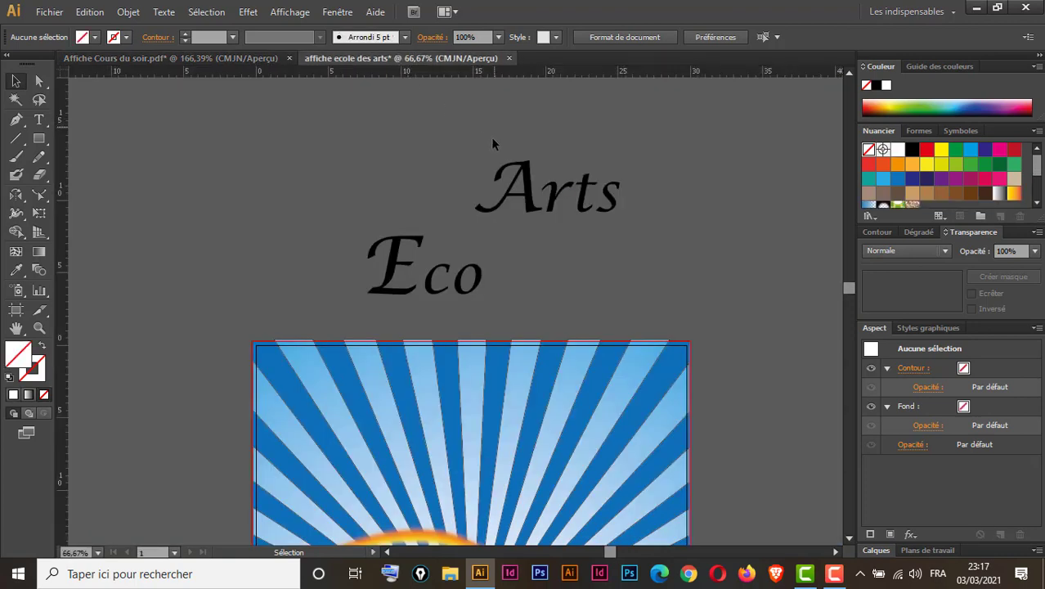
click(255, 57)
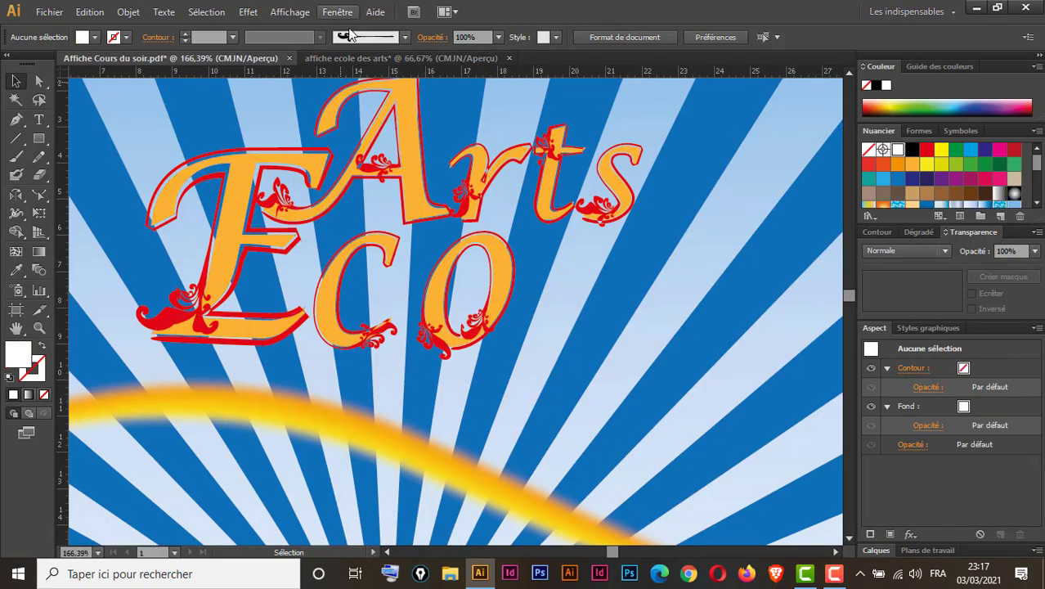
key(ctrl+Tab)
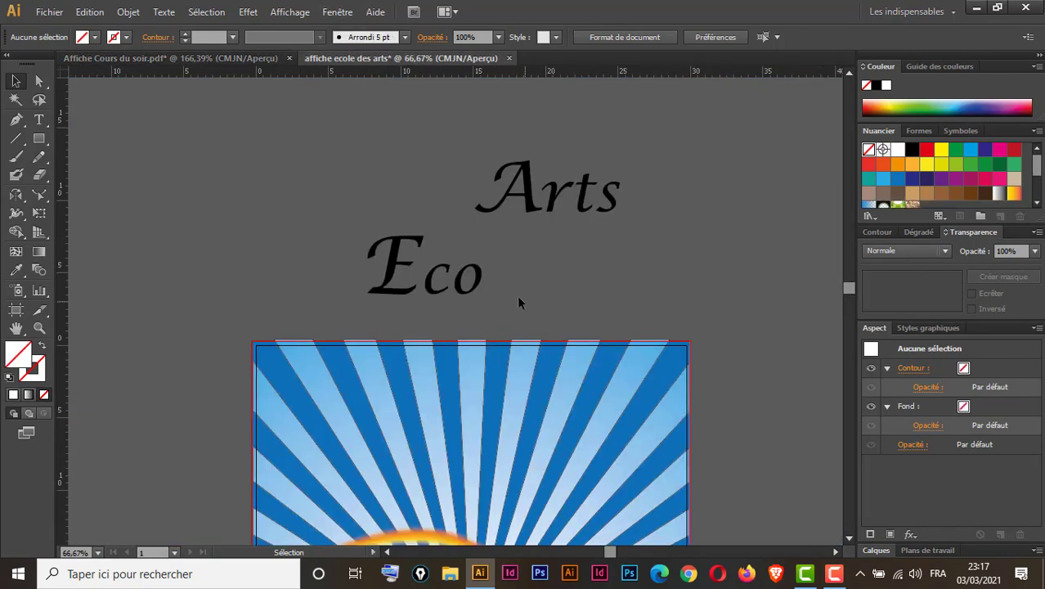
click(523, 184)
click(422, 237)
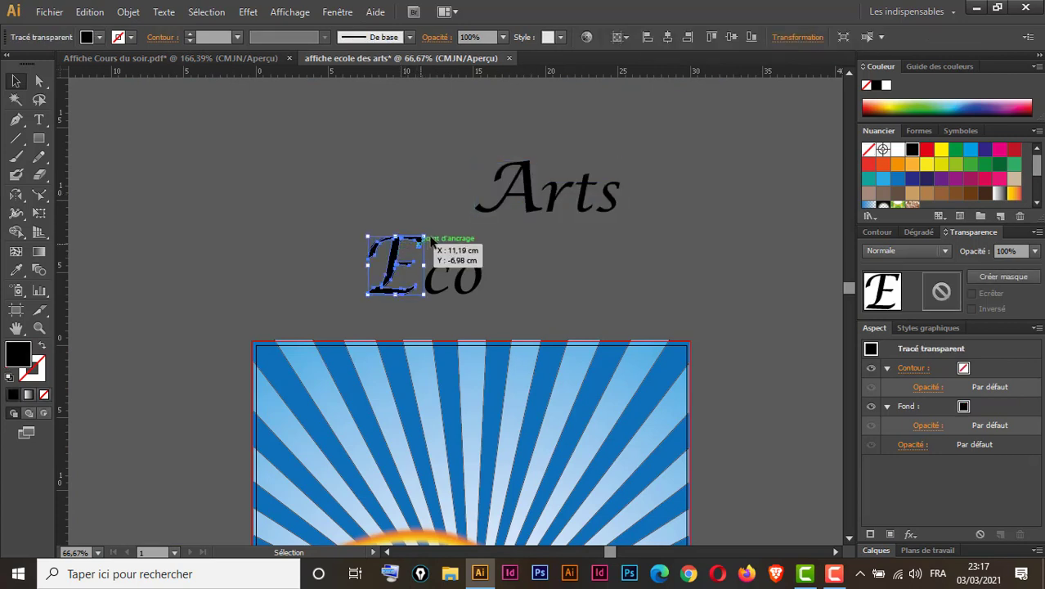
drag(425, 236, 440, 224)
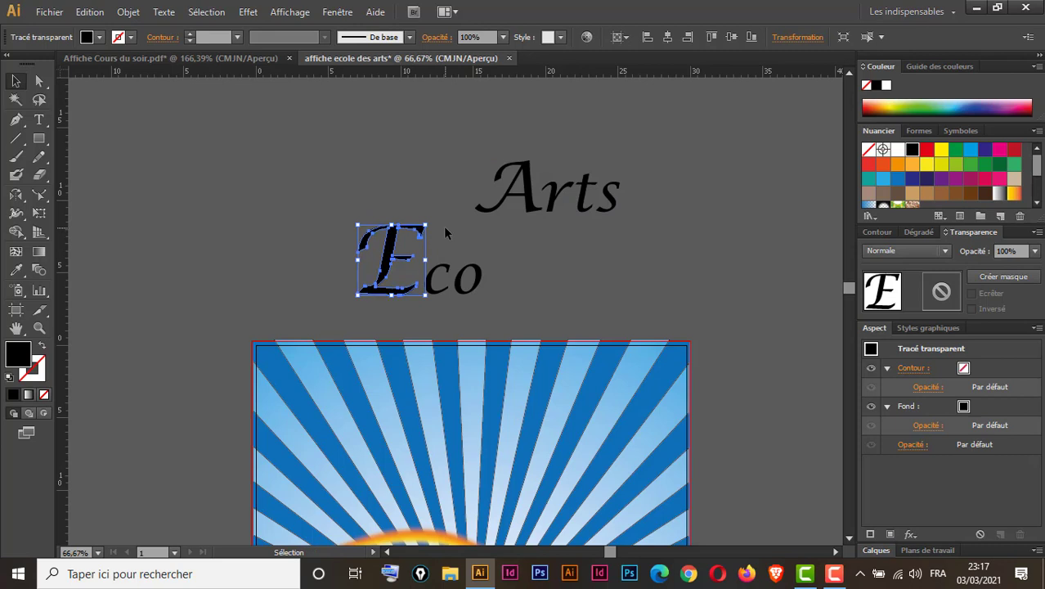
Step: Move "Arts" directly above "co" beside the "E" and scale it down to about 8.8 cm wide
click(536, 190)
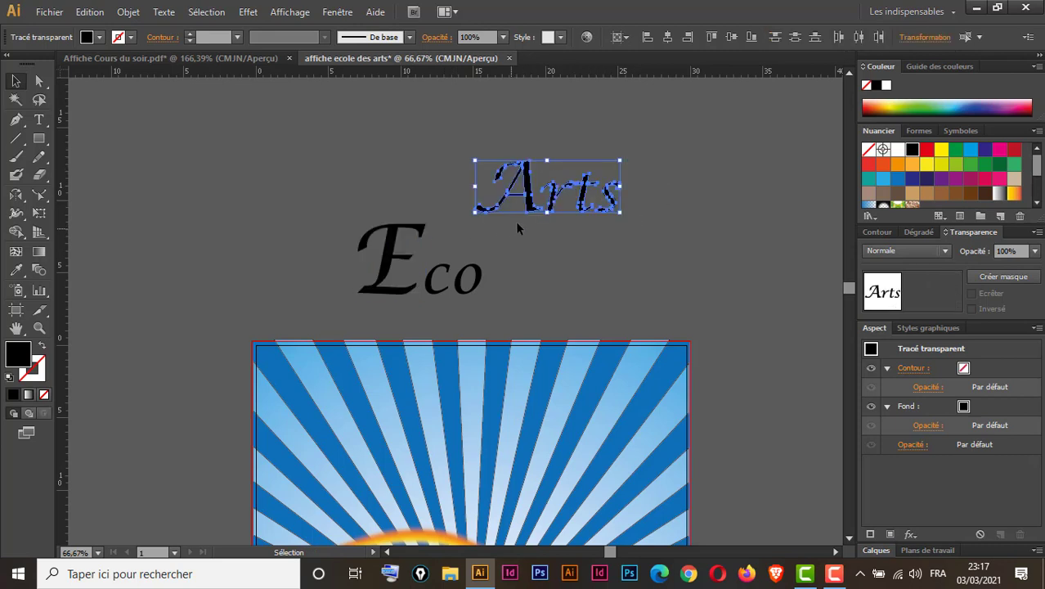
drag(535, 189, 470, 244)
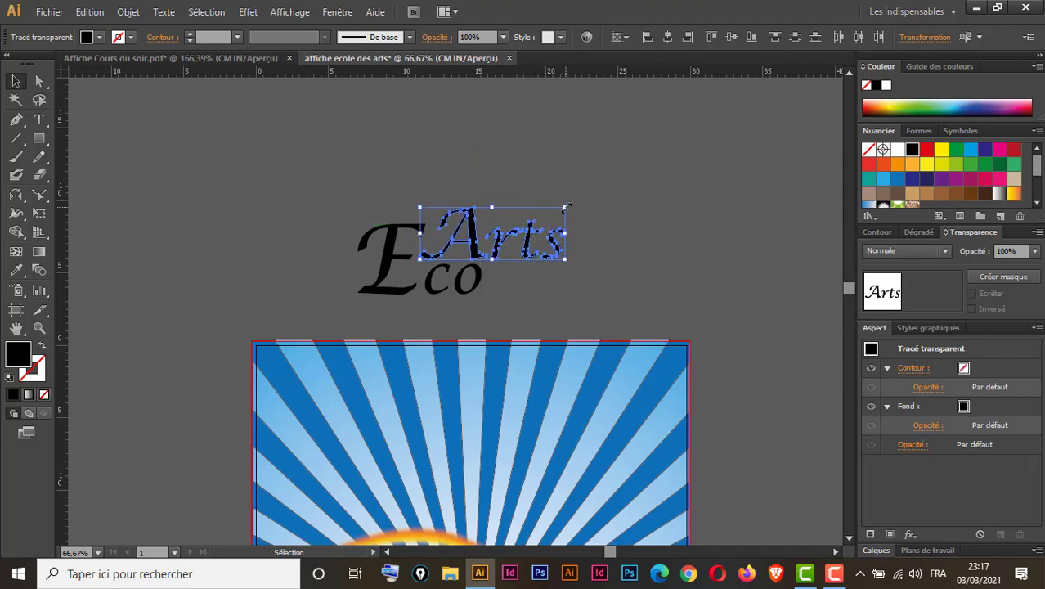
drag(565, 207, 550, 213)
click(597, 249)
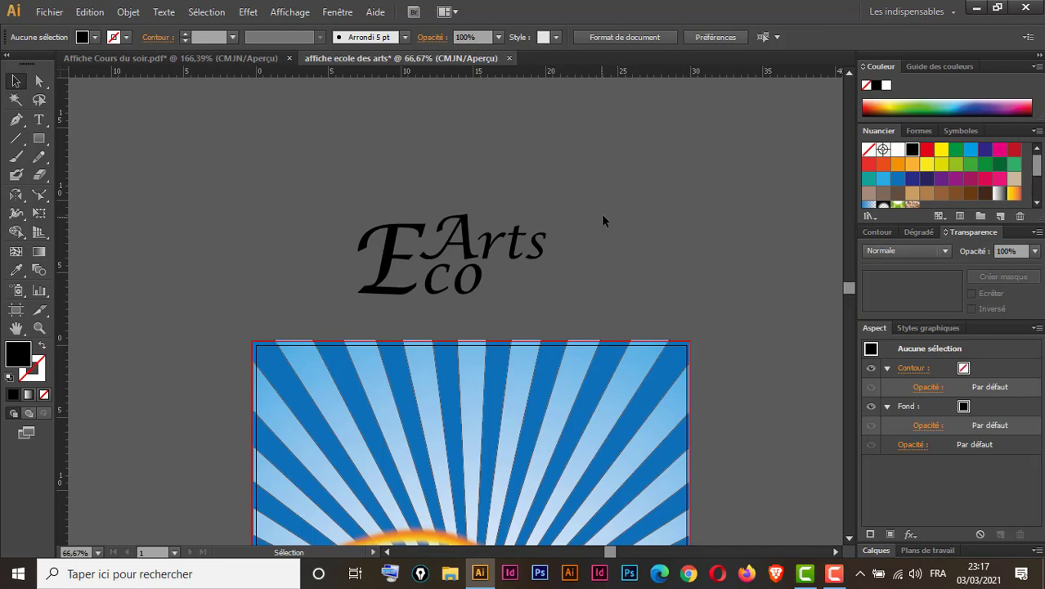
Step: Give all the Eco Arts letters an orange fill and a red 1 pt stroke
drag(602, 216, 355, 312)
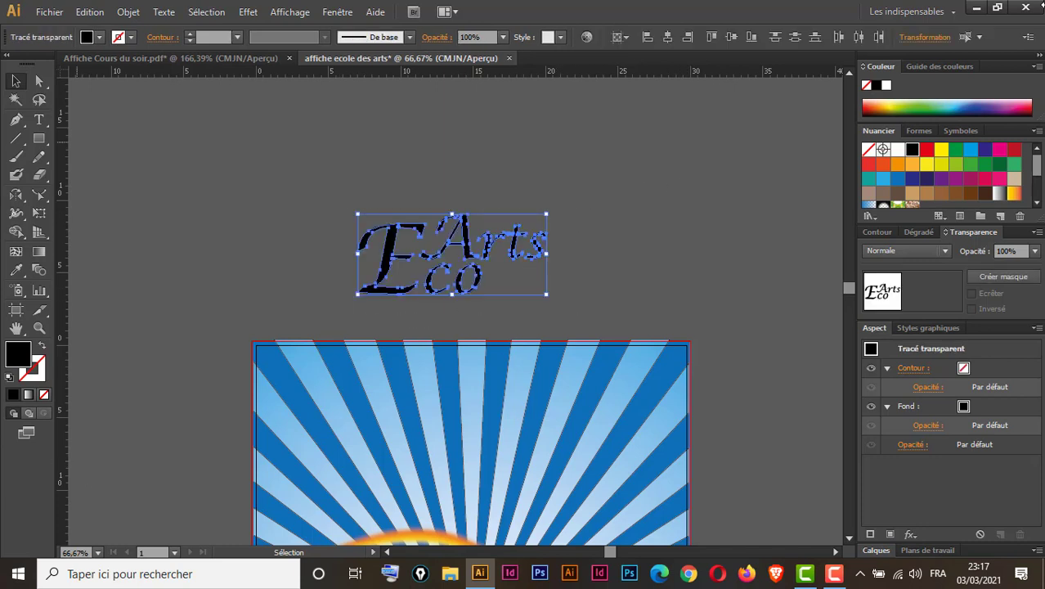
click(899, 165)
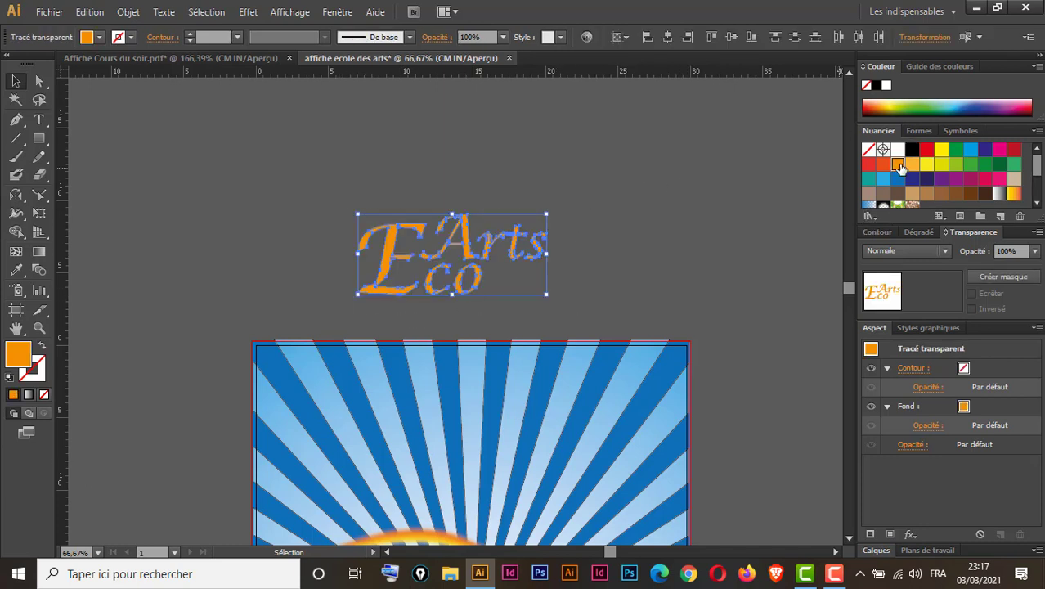
click(41, 377)
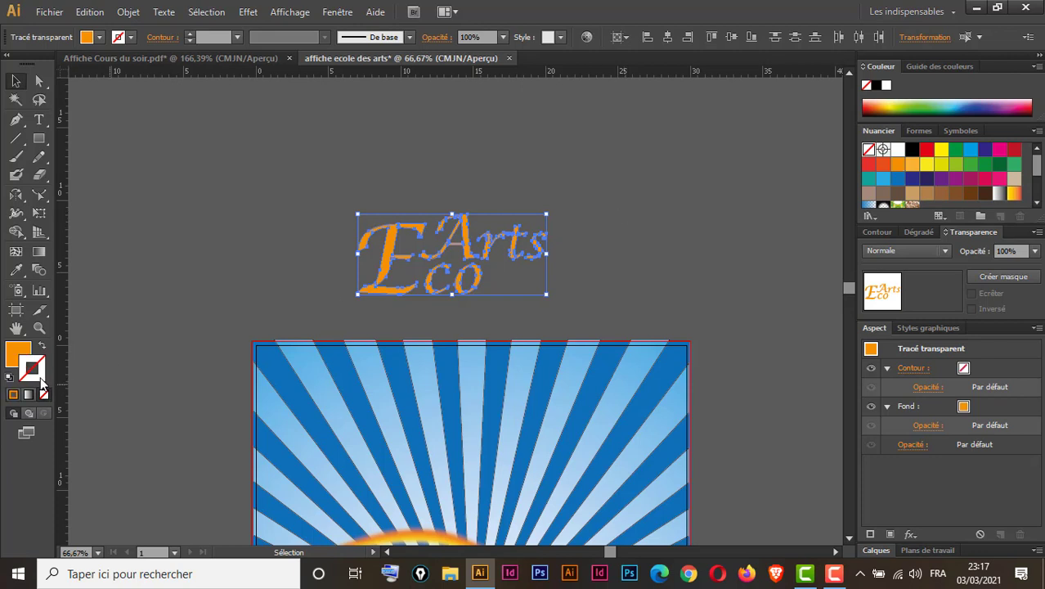
click(928, 150)
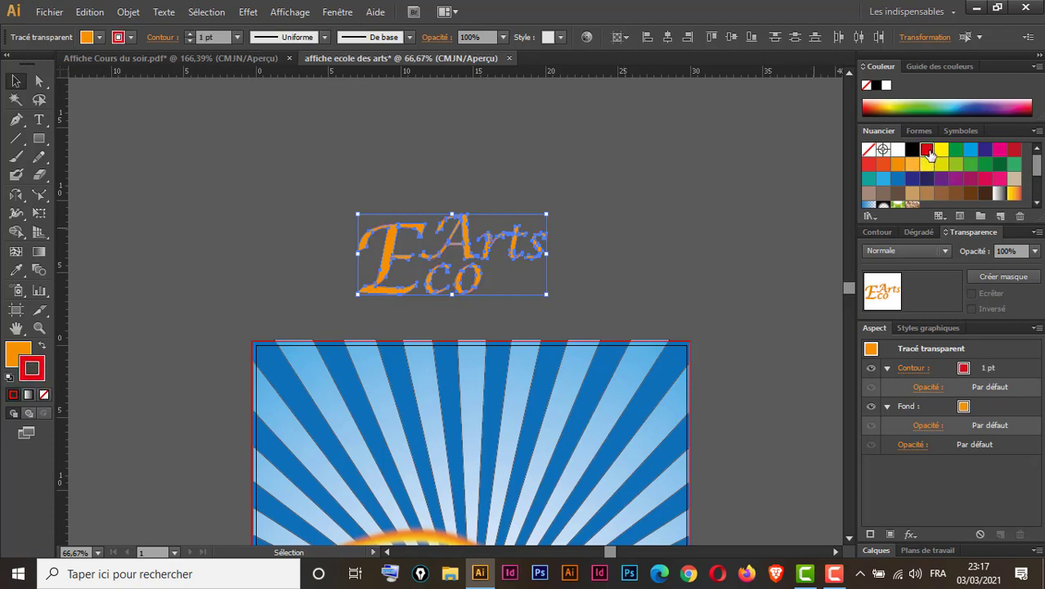
click(652, 264)
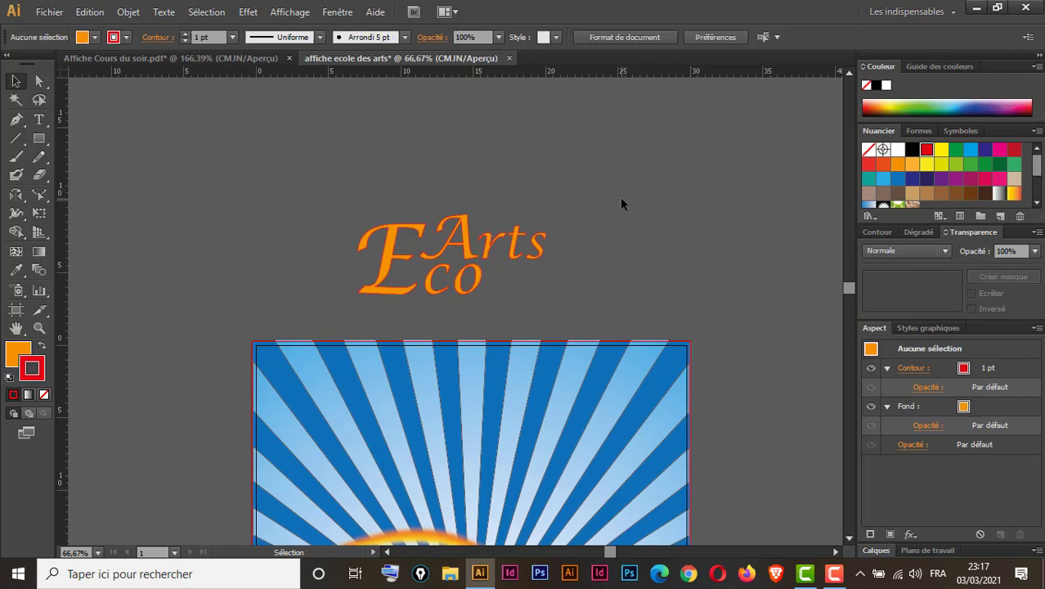
Step: Select the "E" of the logo and open the "Ensemble de vecteurs de formes de traces" brush library
key(ctrl+space)
drag(559, 219, 333, 315)
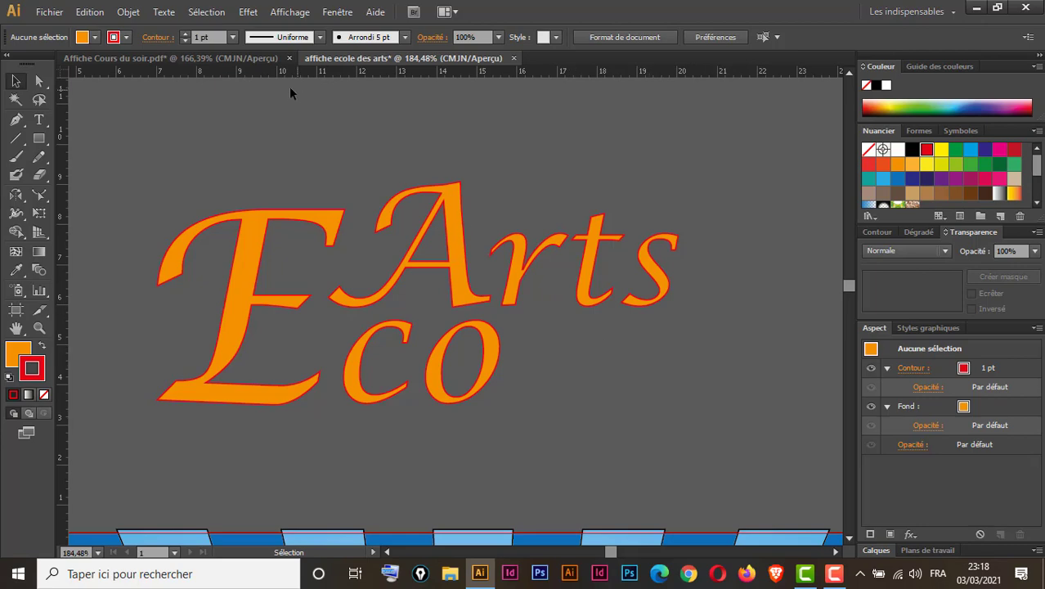
click(340, 12)
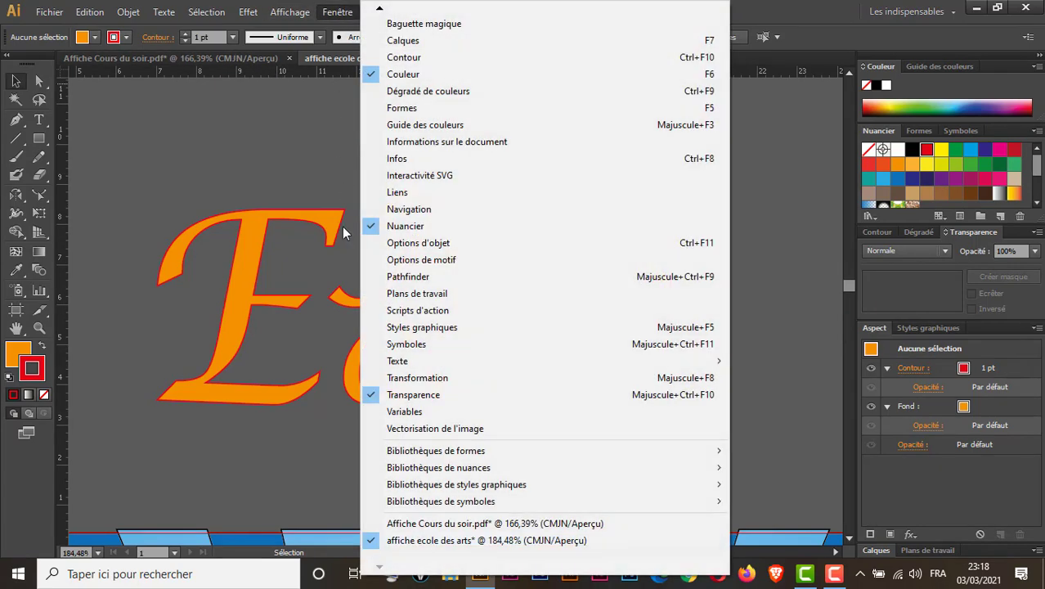
click(163, 158)
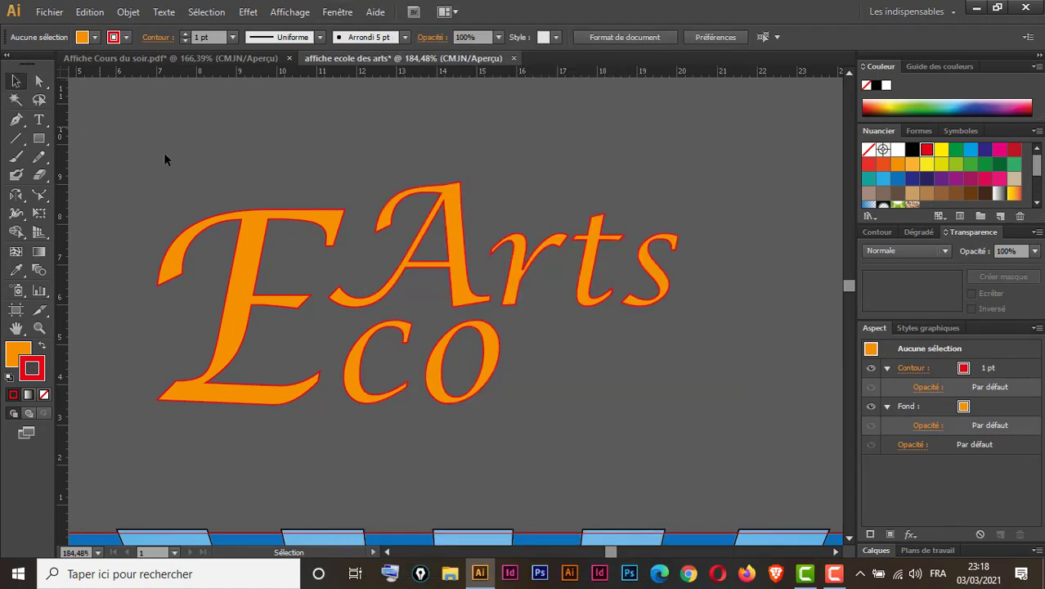
click(250, 270)
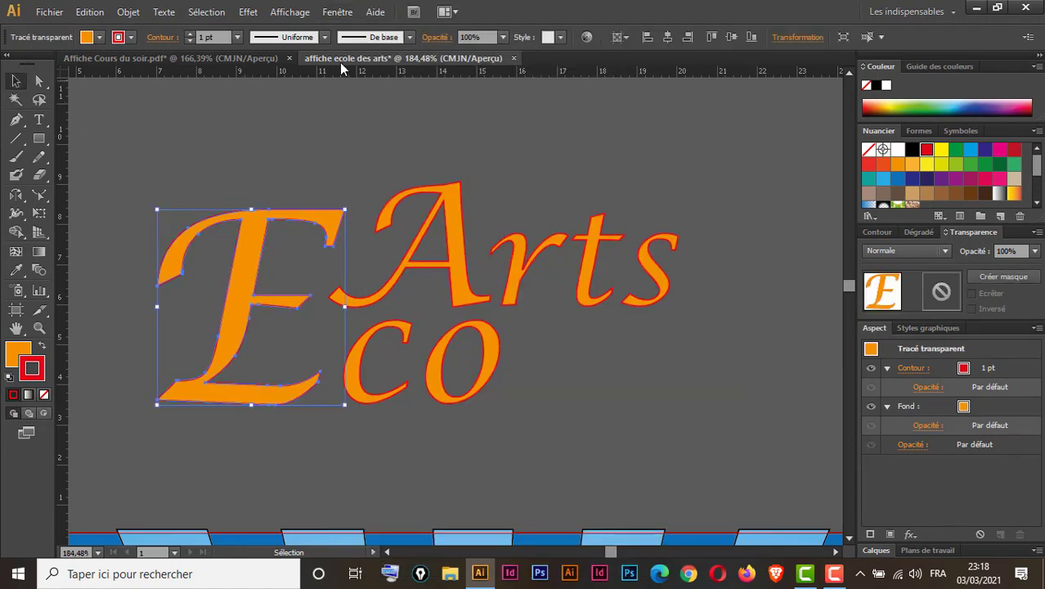
click(339, 13)
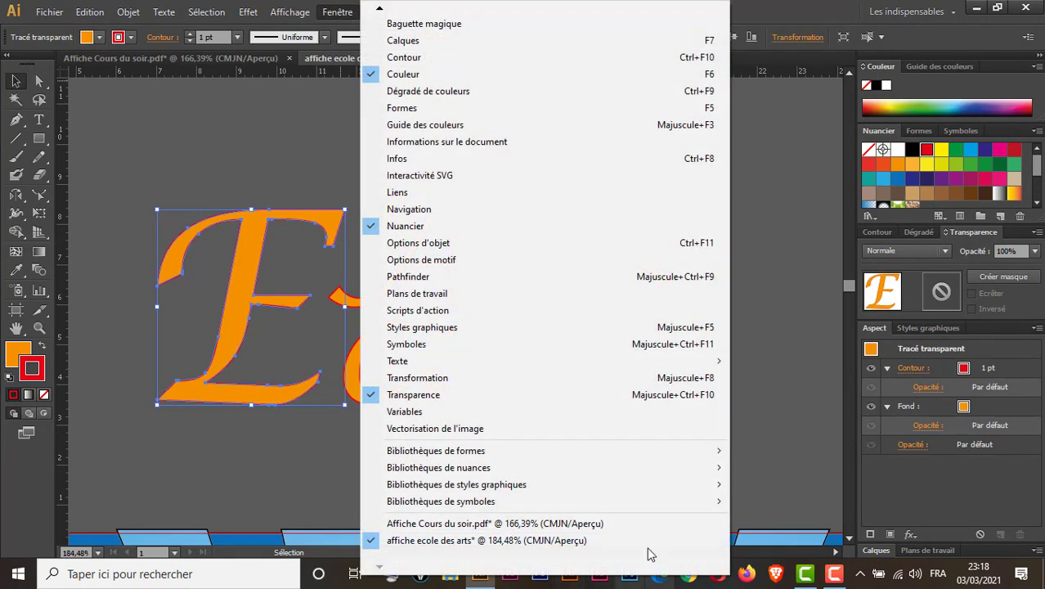
mouse_move(496, 456)
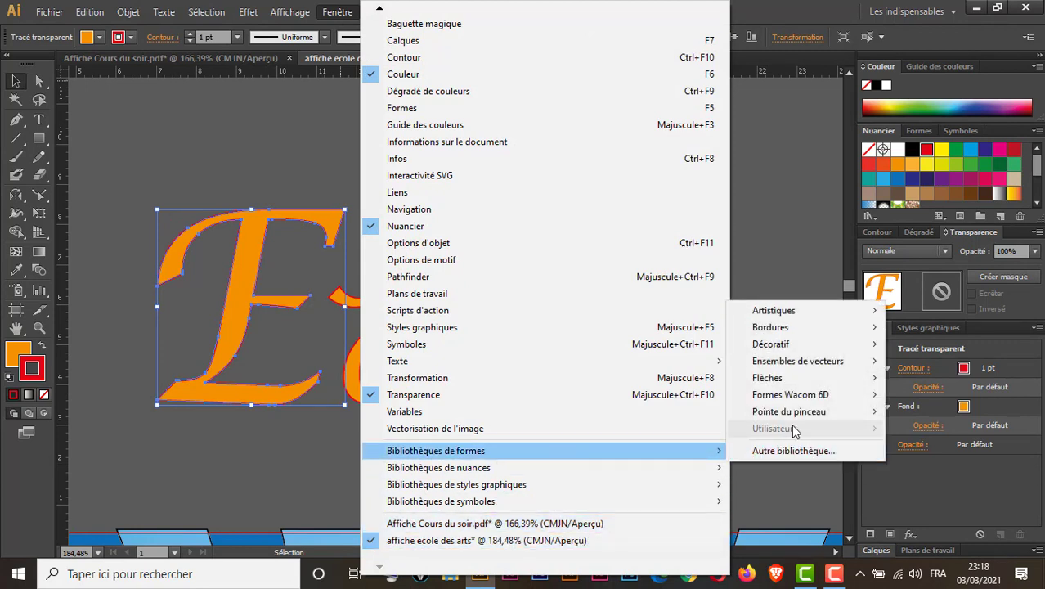
mouse_move(779, 365)
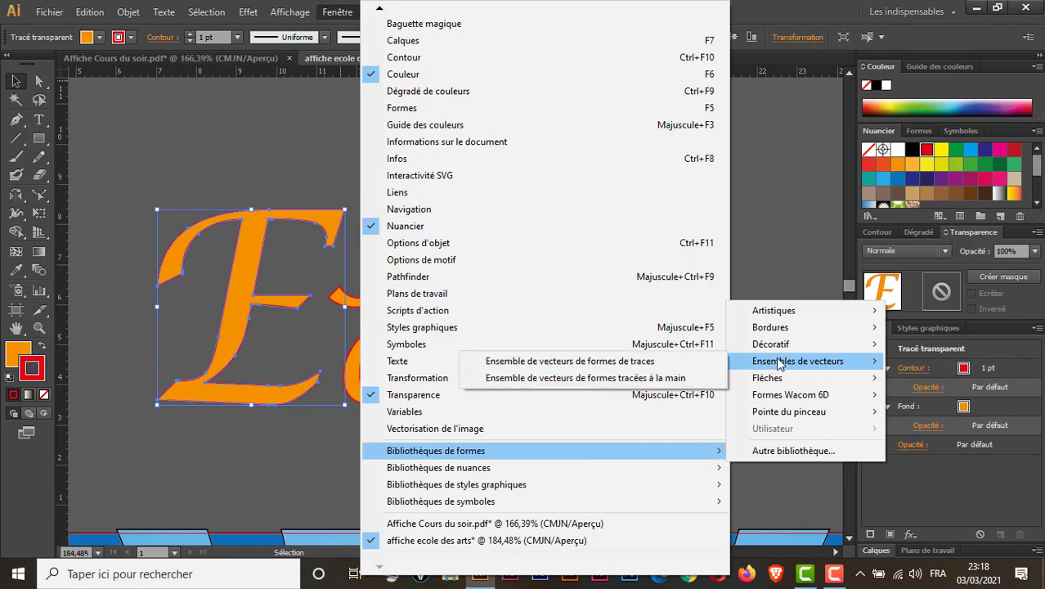
click(661, 374)
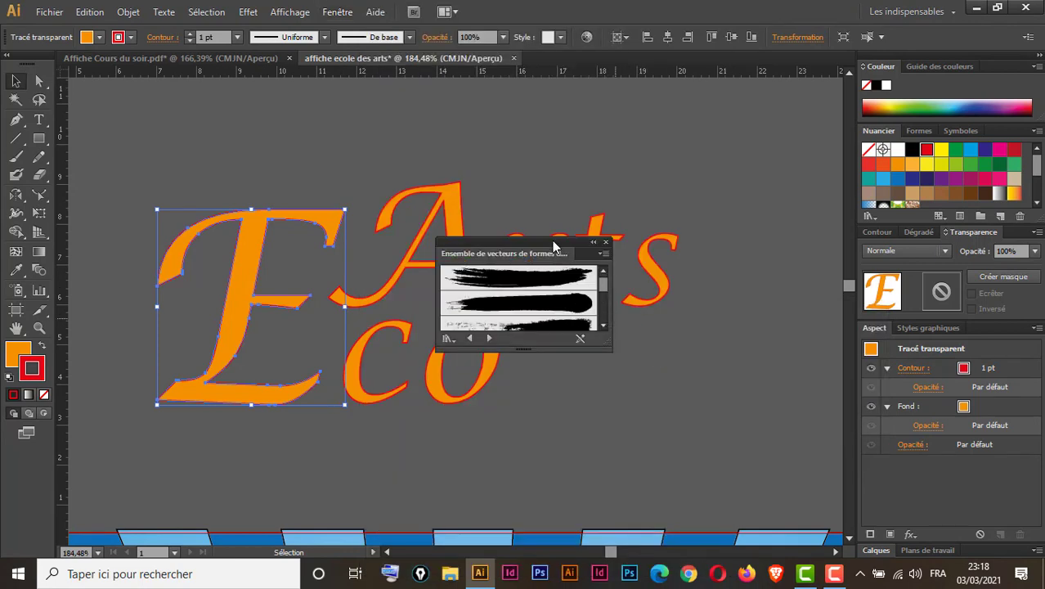
Step: Place the brush library above the logo, enlarge it, and switch it to the "Ensemble de courbes élégantes" floral set
drag(552, 234, 689, 101)
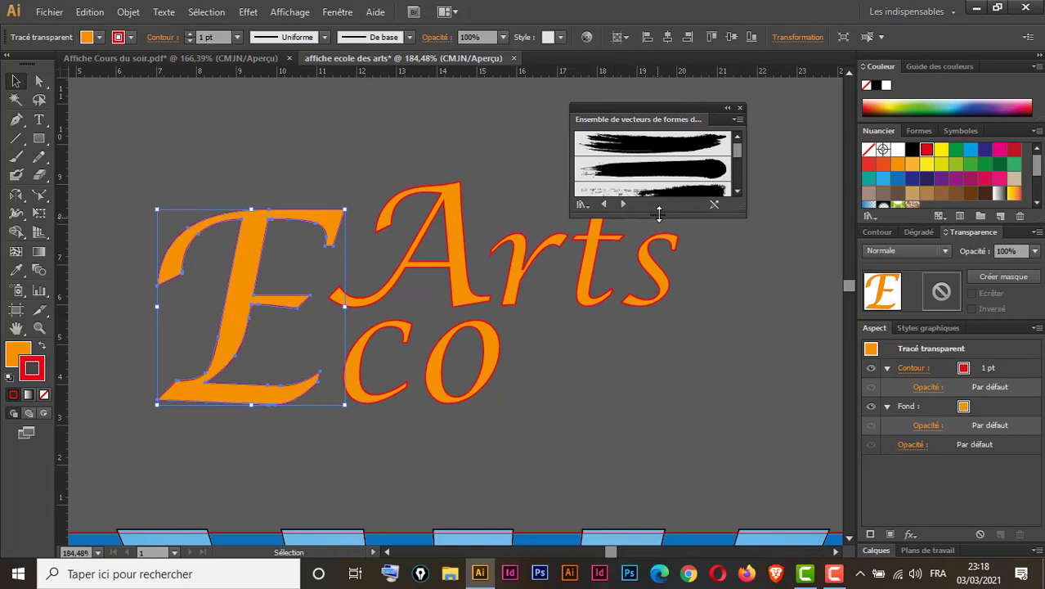
drag(658, 217, 677, 445)
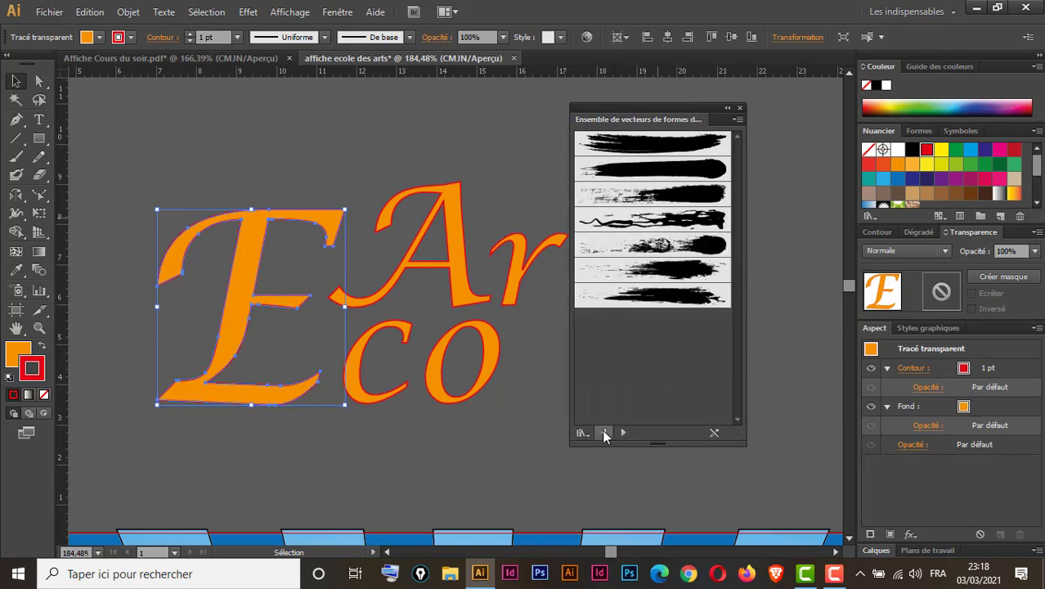
click(603, 433)
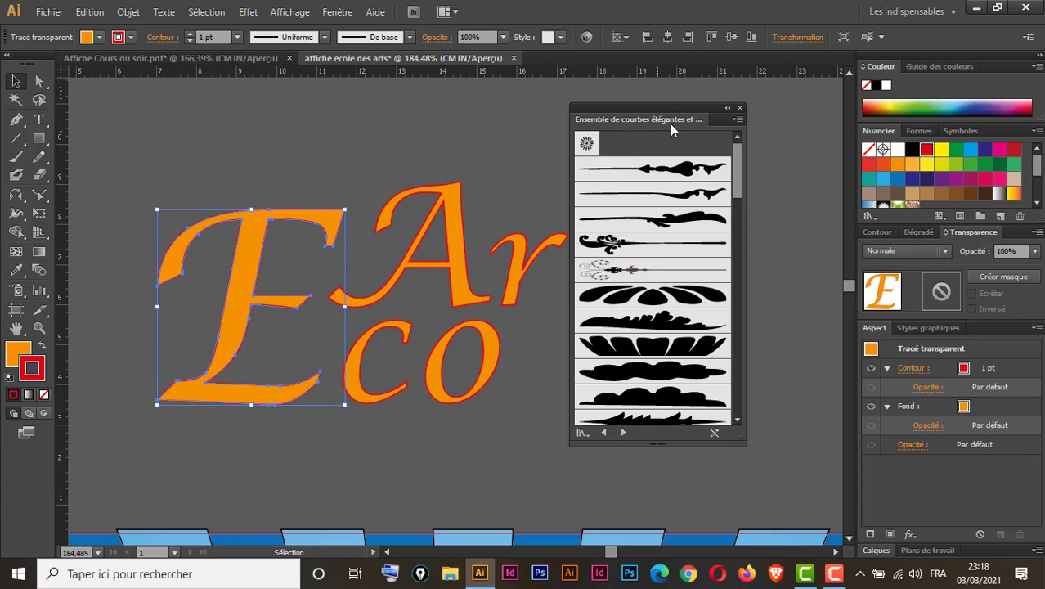
Step: Apply the "Tige de fleur 5" brush to the outline of the "E" and set its stroke weight to 0.25 pt
click(647, 244)
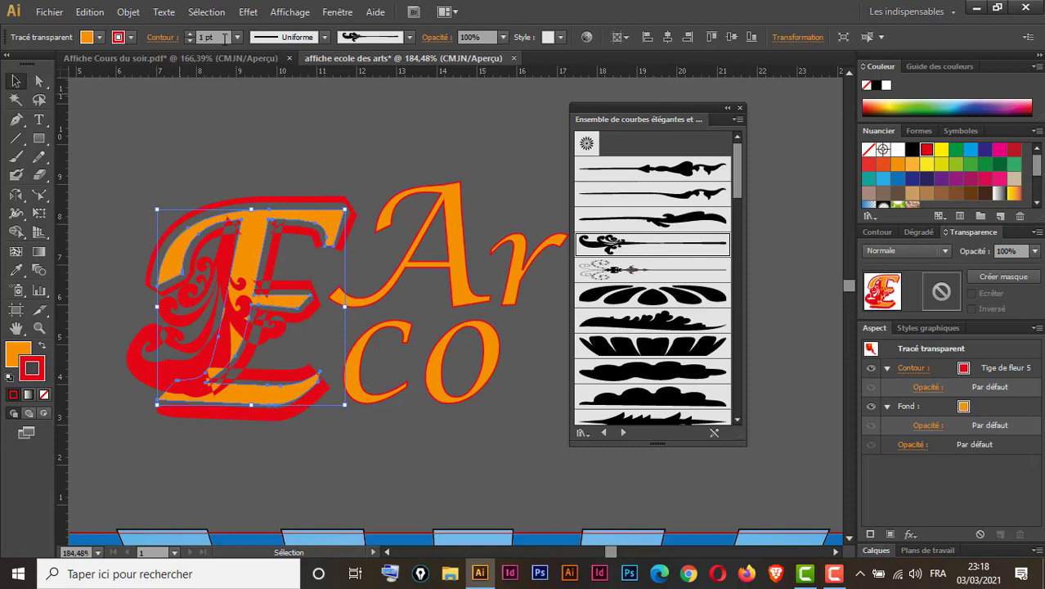
click(237, 39)
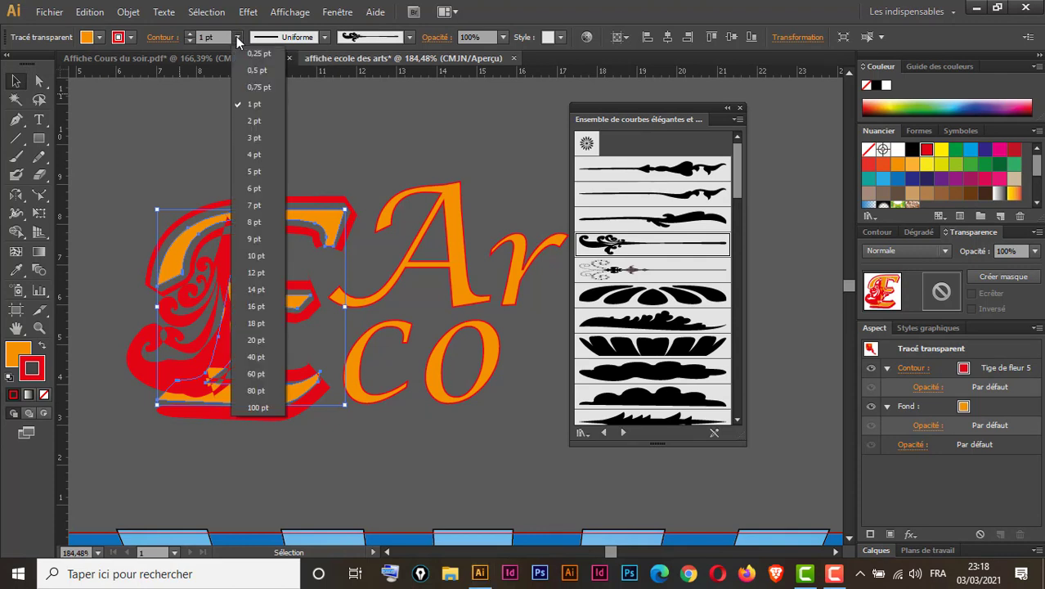
click(263, 71)
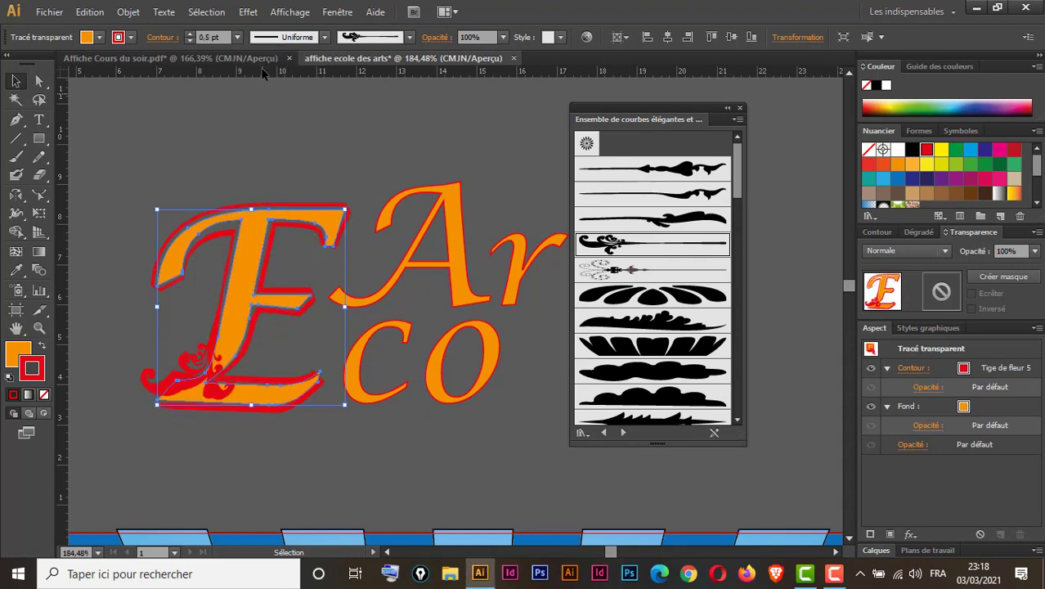
click(237, 38)
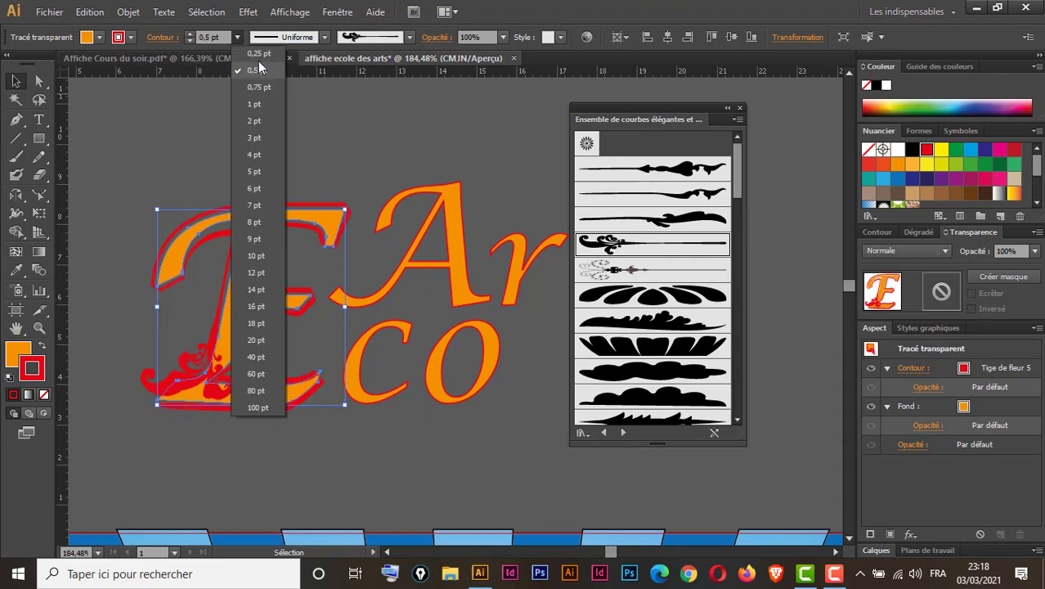
click(261, 65)
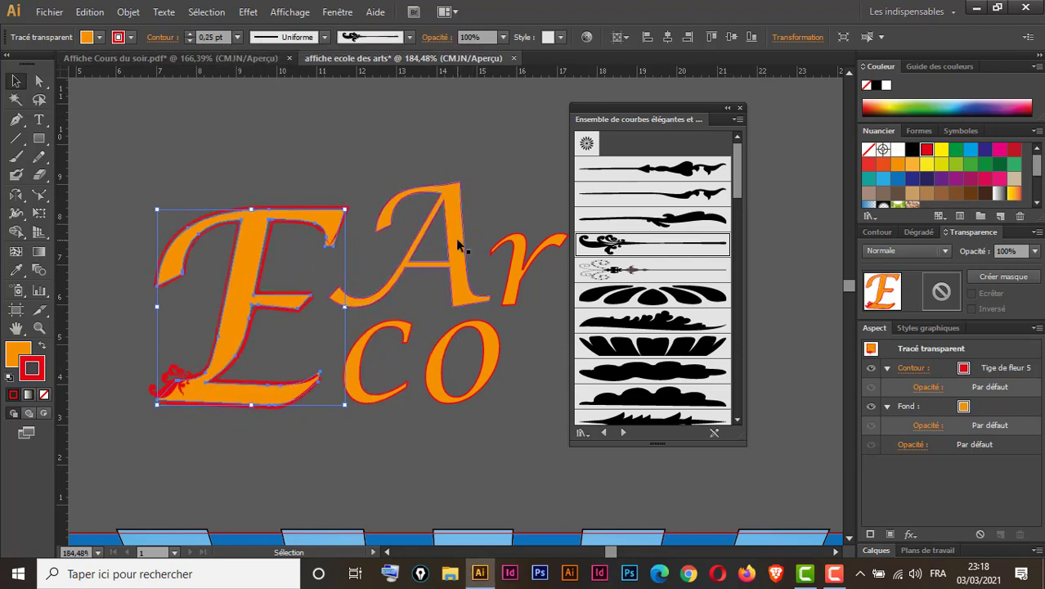
Step: Outline the "A" of "Arts" with the "Tige de fleur 5" brush at a 0.25 pt stroke weight
drag(500, 164, 345, 145)
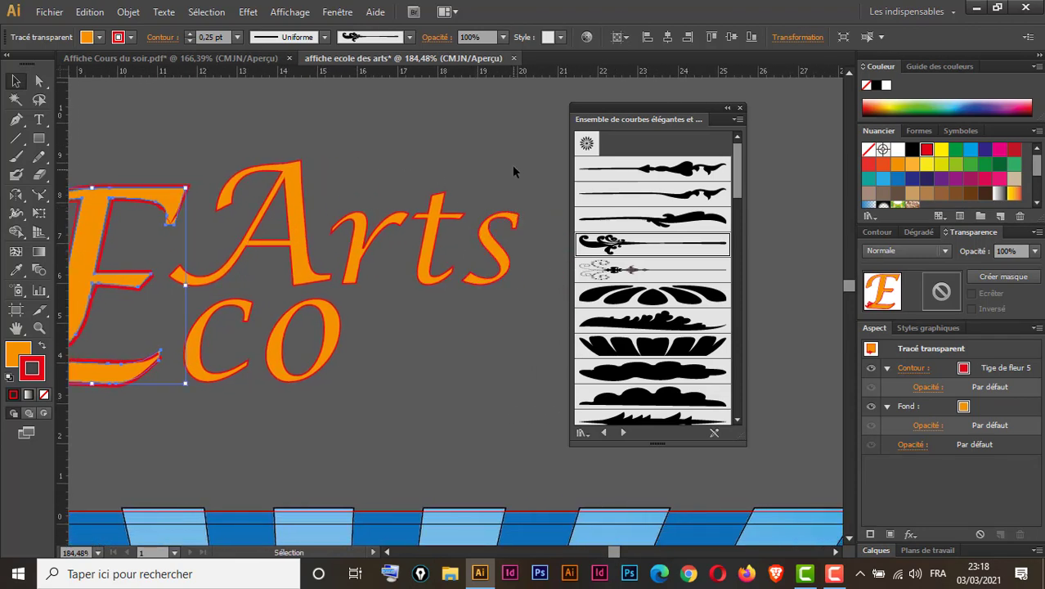
drag(522, 178, 255, 399)
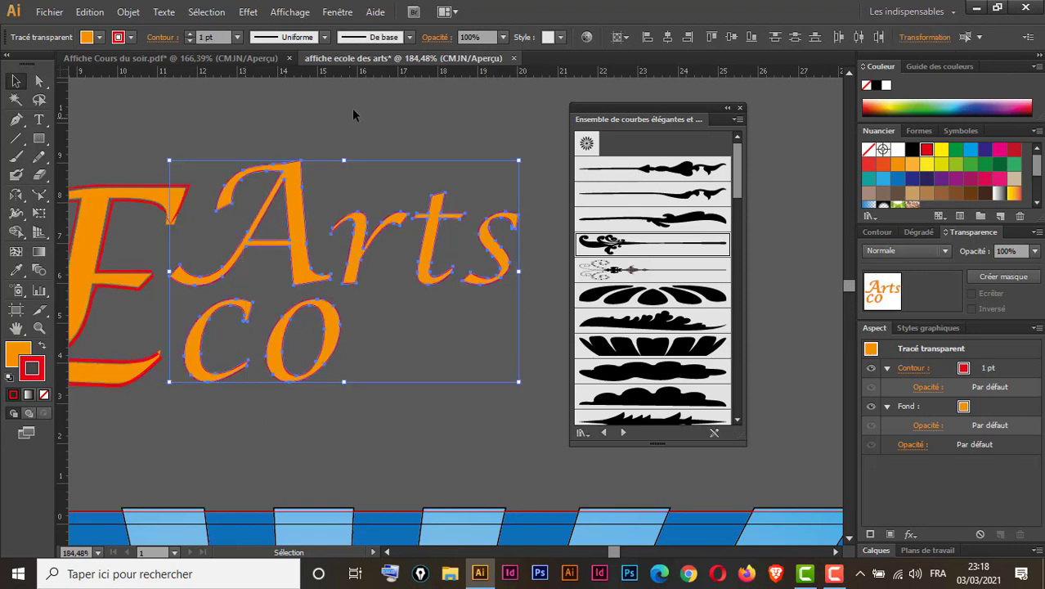
click(353, 114)
click(293, 181)
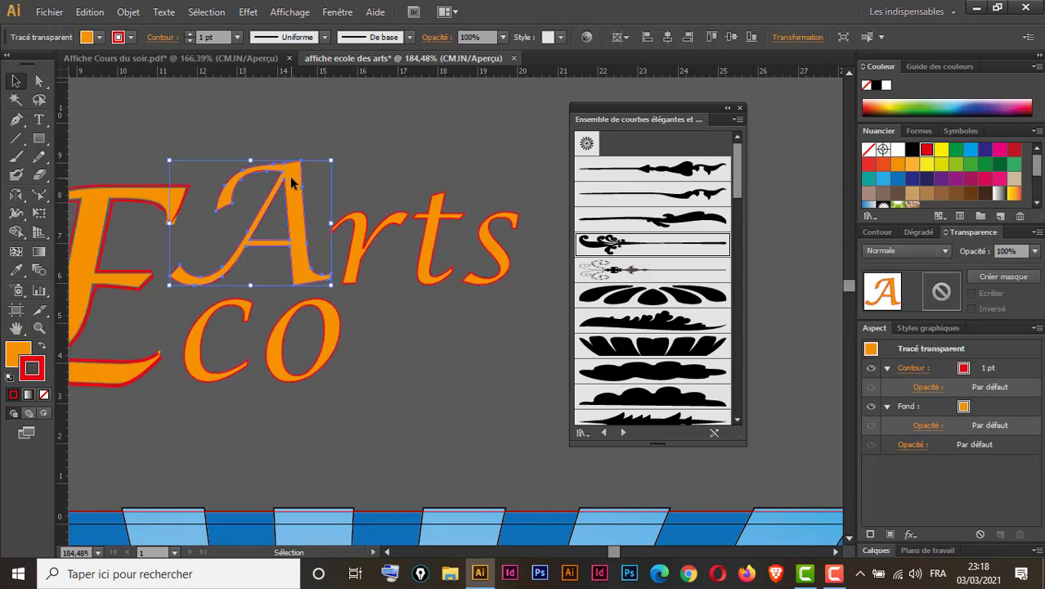
click(623, 246)
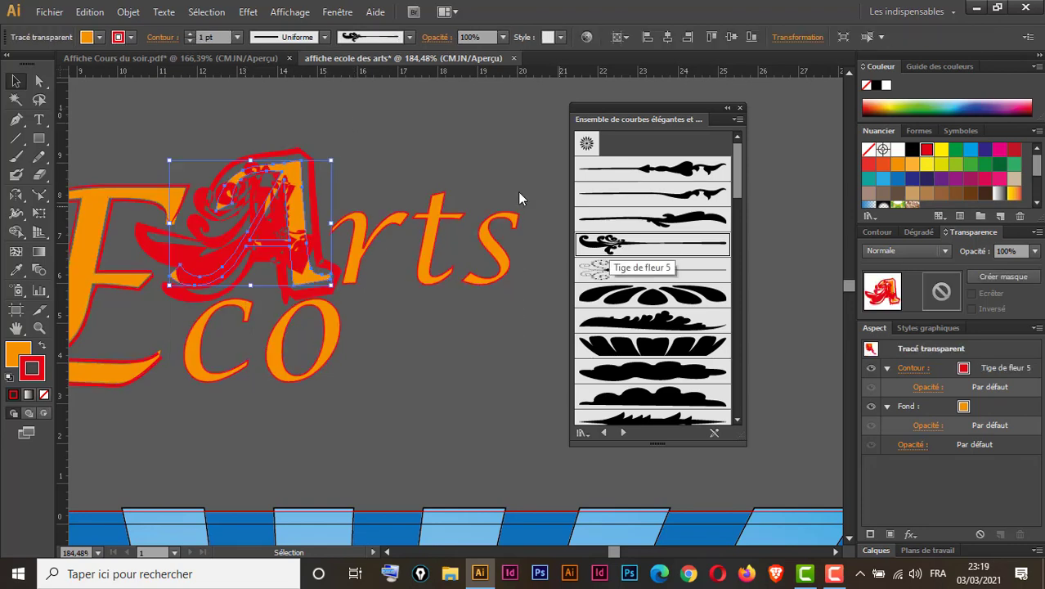
click(238, 38)
click(257, 64)
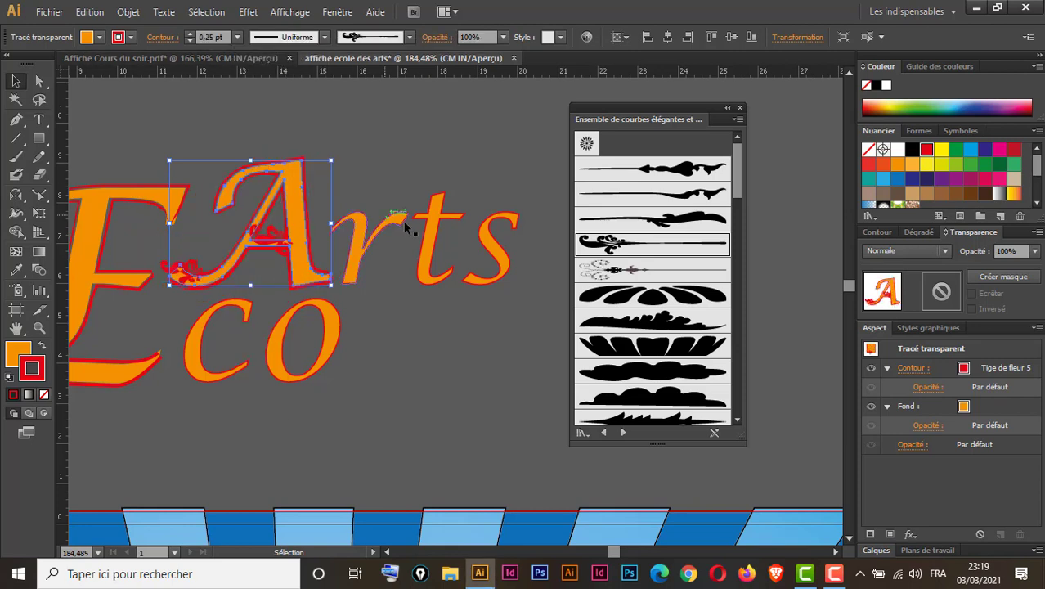
Step: Give the letters "rts" the same "Tige de fleur 5" brush outline with a 0.25 pt stroke weight
click(371, 309)
click(636, 247)
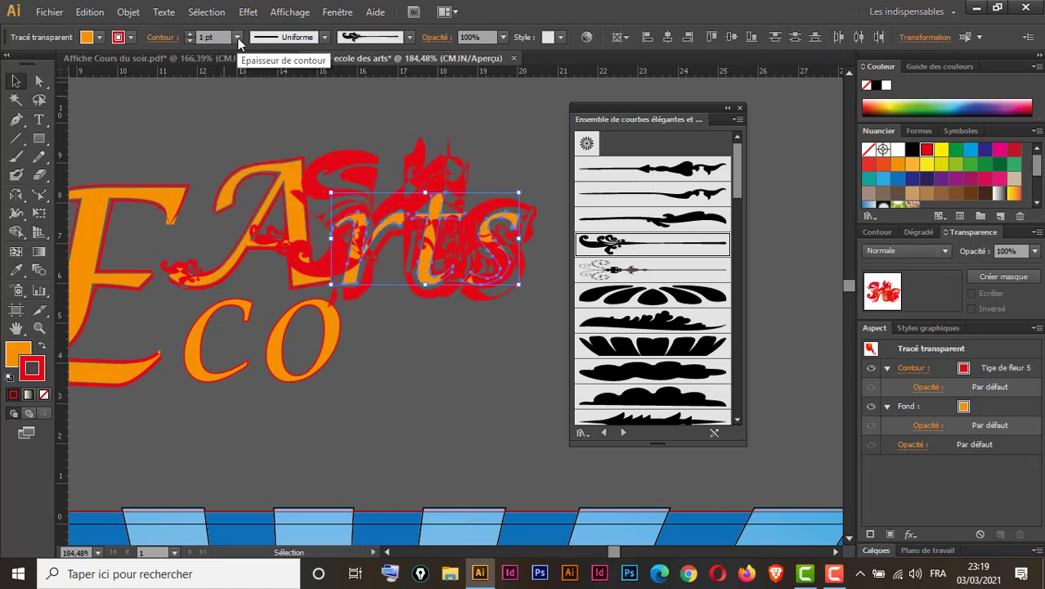
click(237, 37)
click(259, 54)
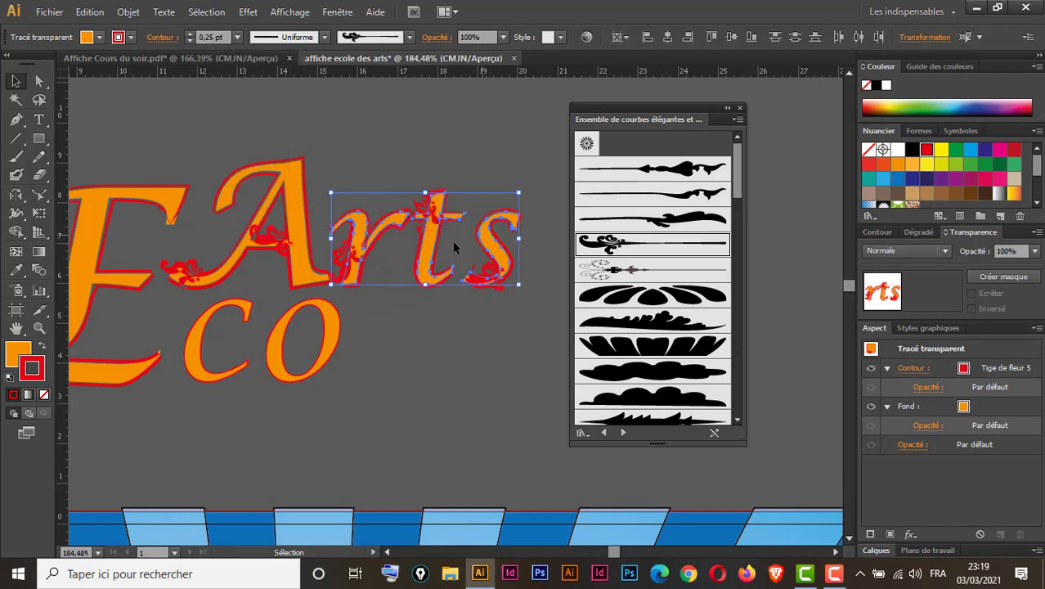
Step: Apply the "Tige de fleur 5" brush to the letters "co", set the stroke weight to 0.25 pt, and deselect them
click(247, 378)
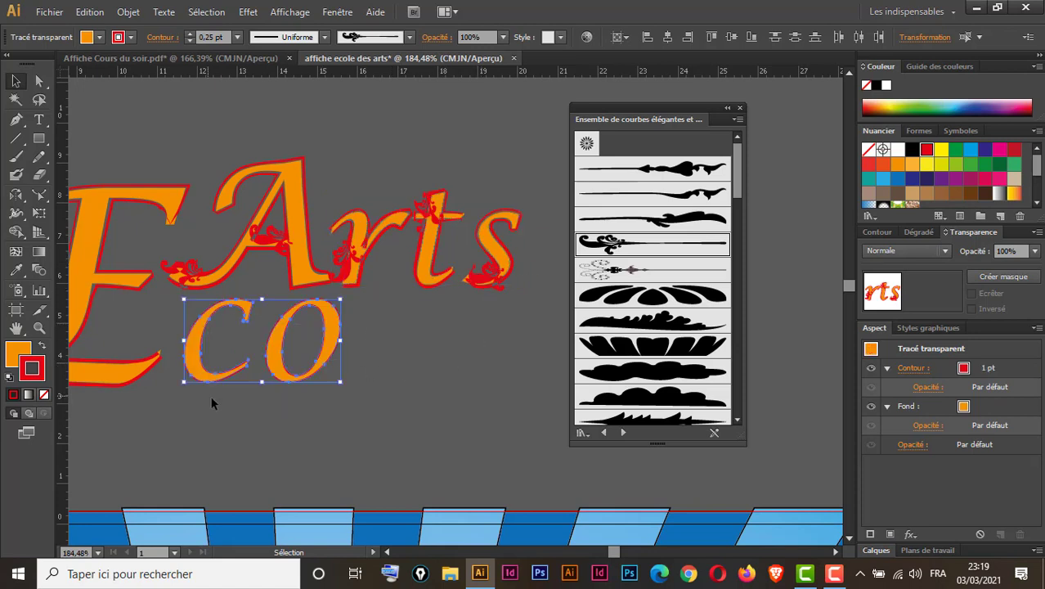
click(635, 220)
click(646, 245)
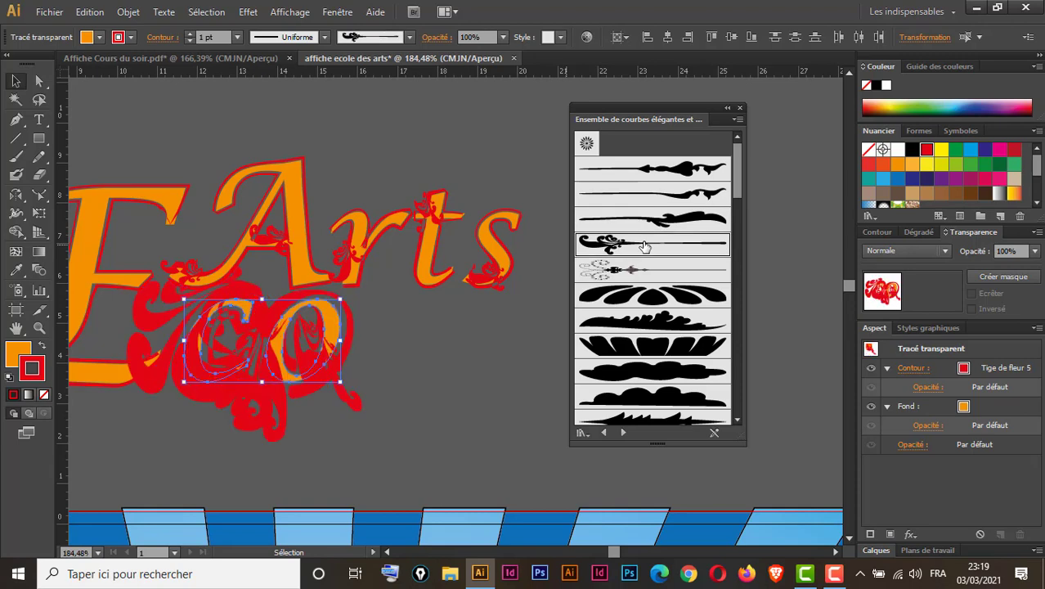
click(237, 37)
click(249, 55)
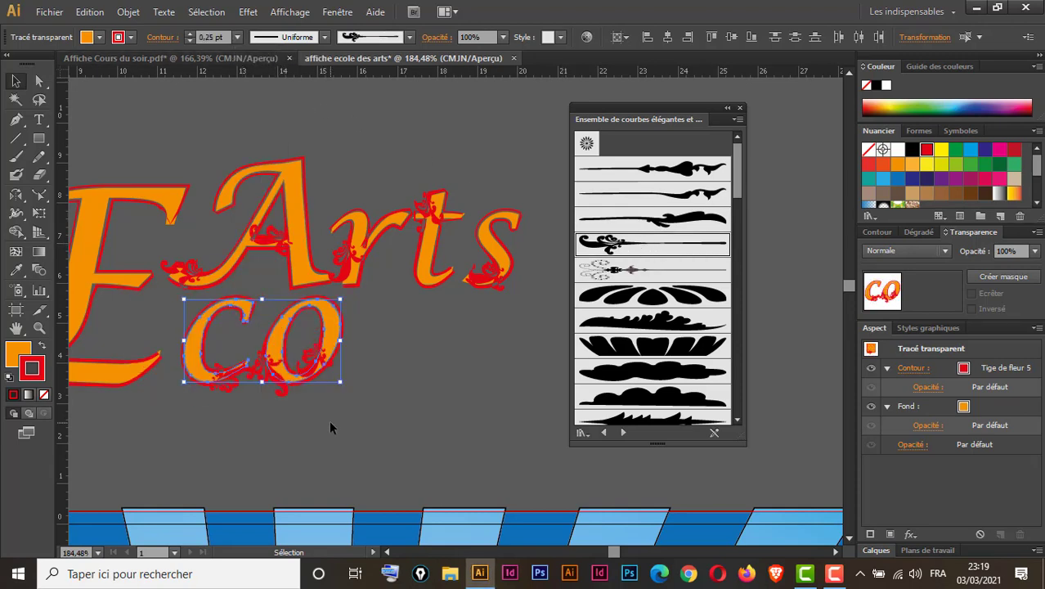
click(301, 138)
Step: Select all the Eco Arts logo letters and move them onto the poster's upper rays, above the golden wave
key(ctrl)
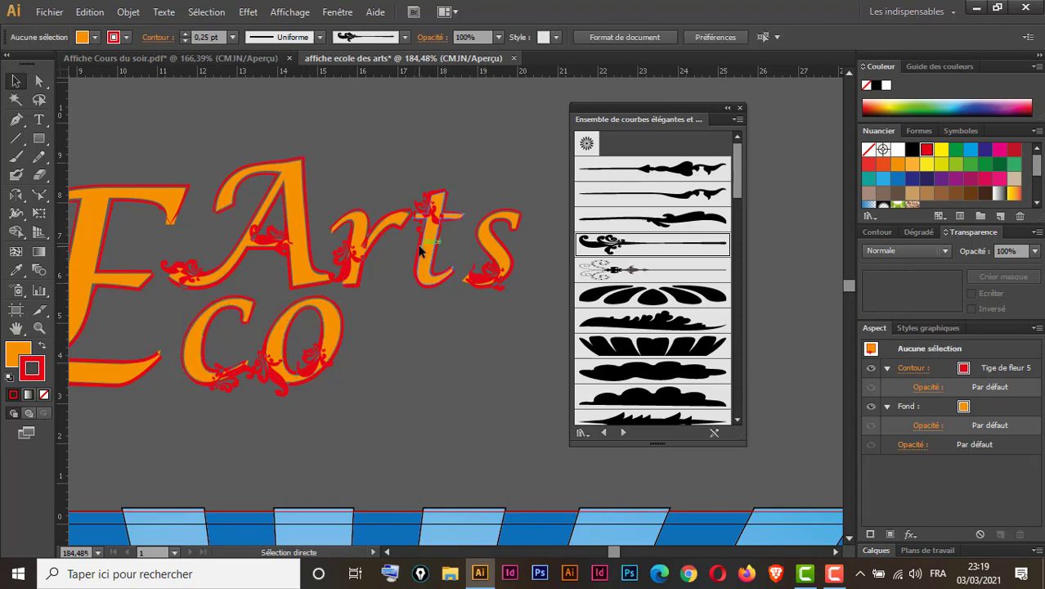
key(ctrl+minus)
key(ctrl+minus)
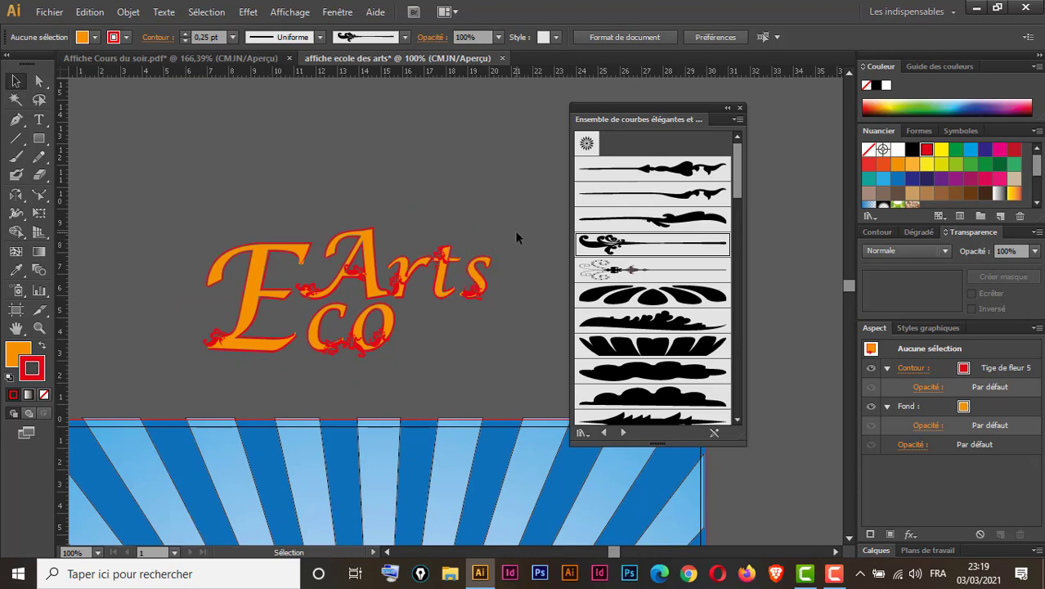
drag(515, 232, 229, 382)
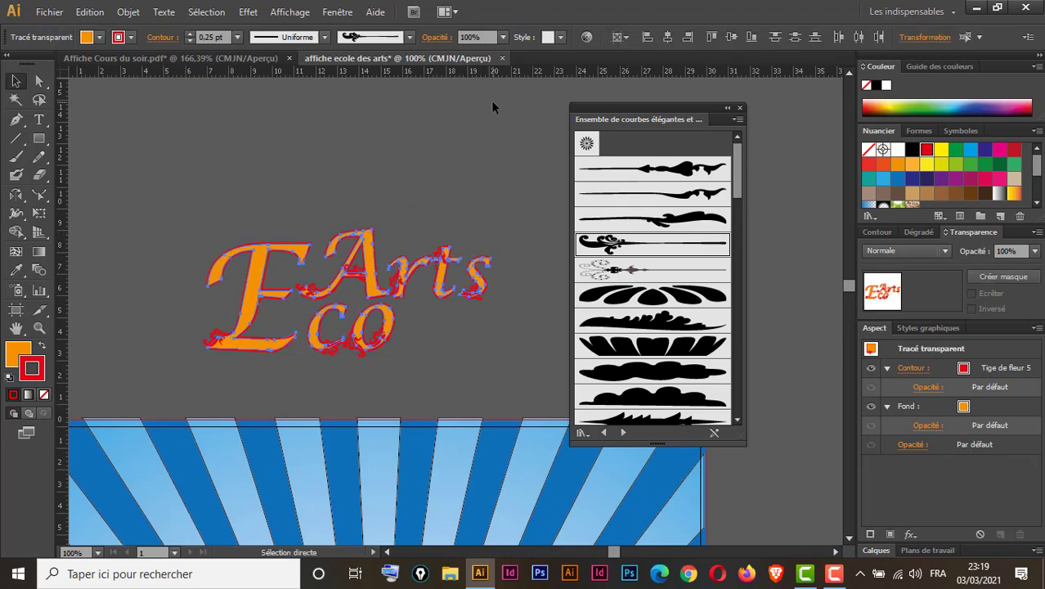
key(ctrl+minus)
key(ctrl+minus)
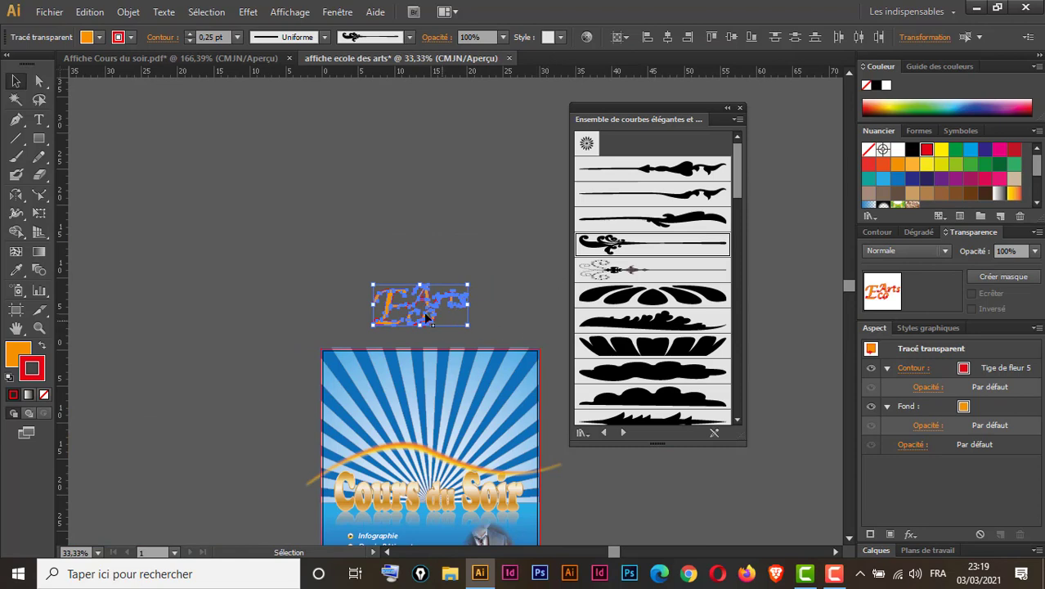
drag(426, 305, 435, 402)
click(458, 299)
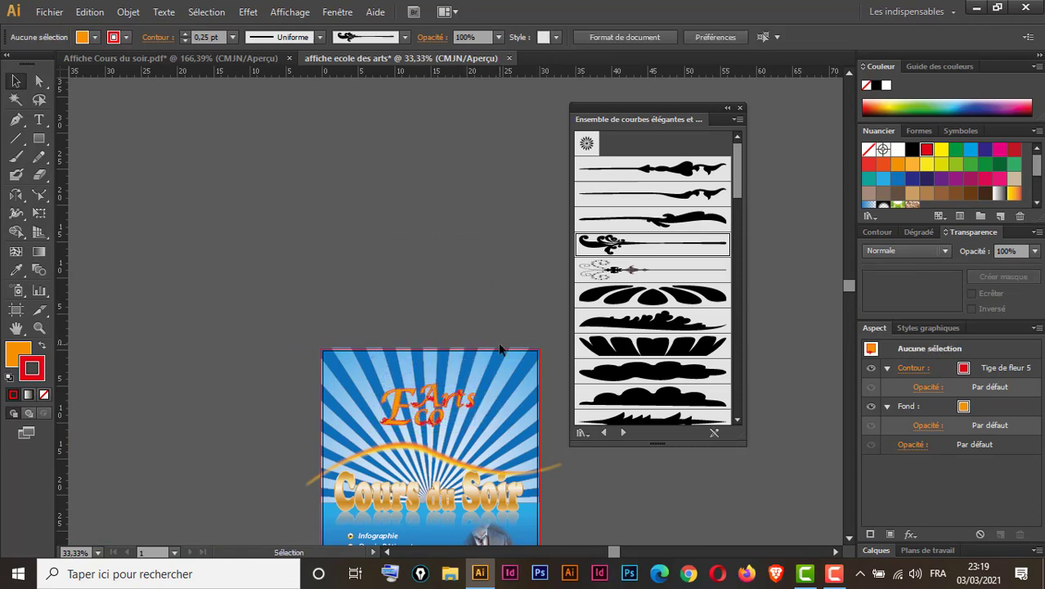
Step: Enlarge the Eco Arts logo on the poster to about 16 cm wide
scroll(494, 291, down, 3)
scroll(494, 291, down, 2)
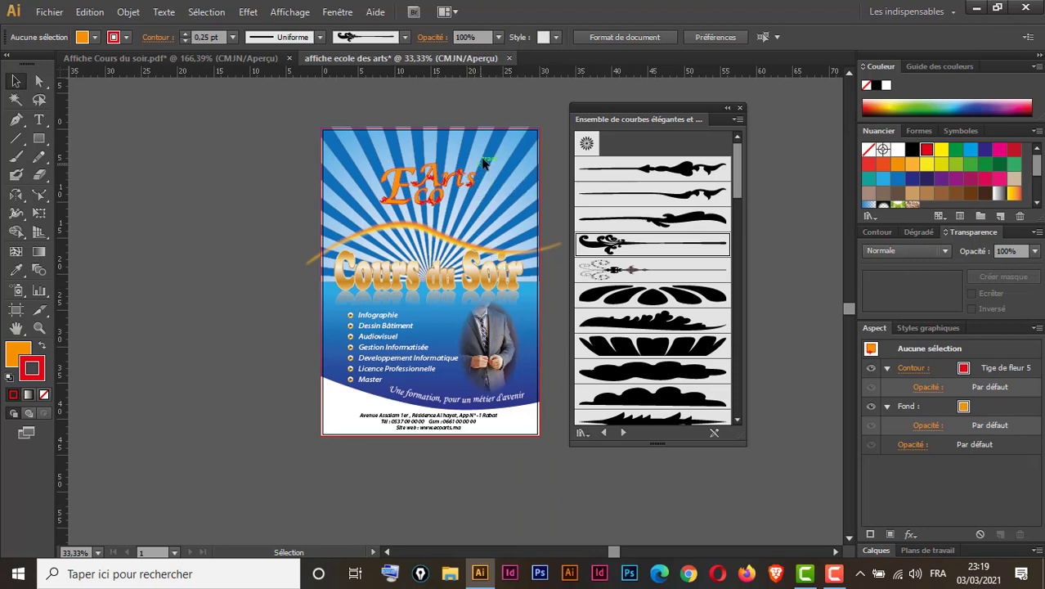
click(387, 203)
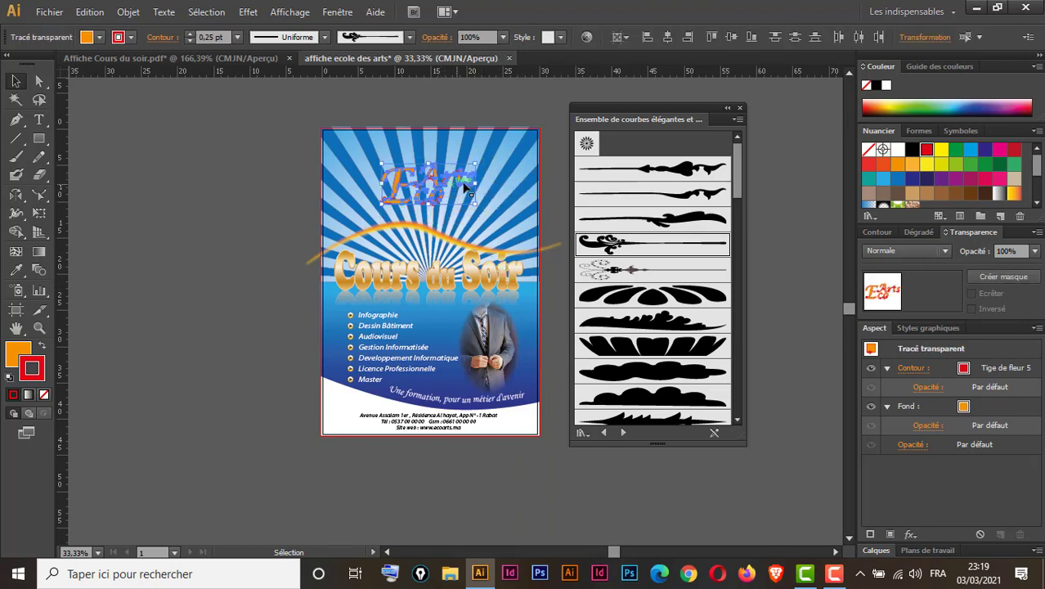
drag(475, 161, 493, 144)
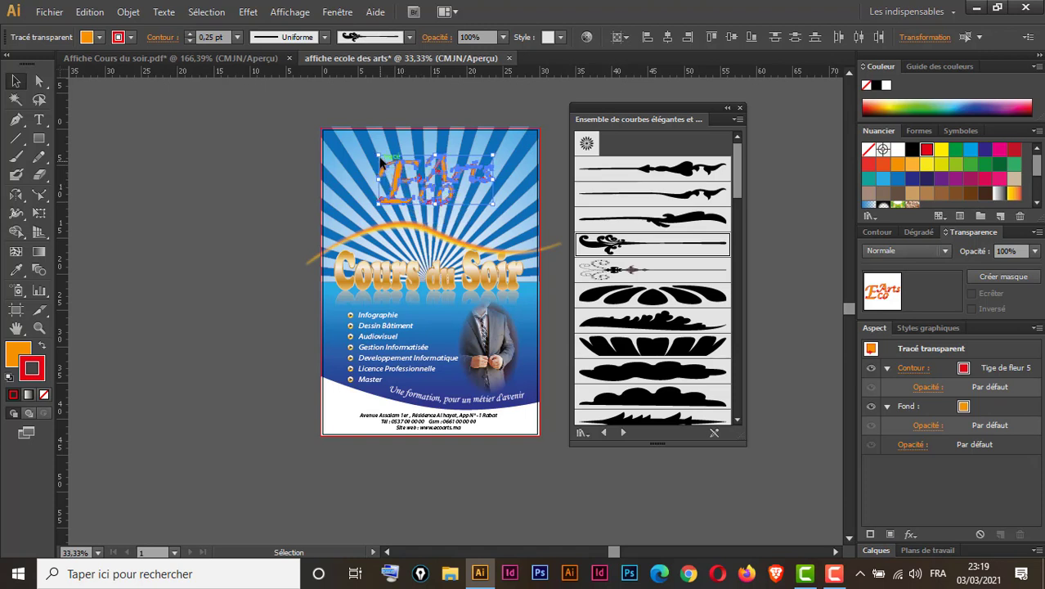
mouse_move(380, 152)
mouse_down()
mouse_move(365, 143)
mouse_move(377, 150)
mouse_up()
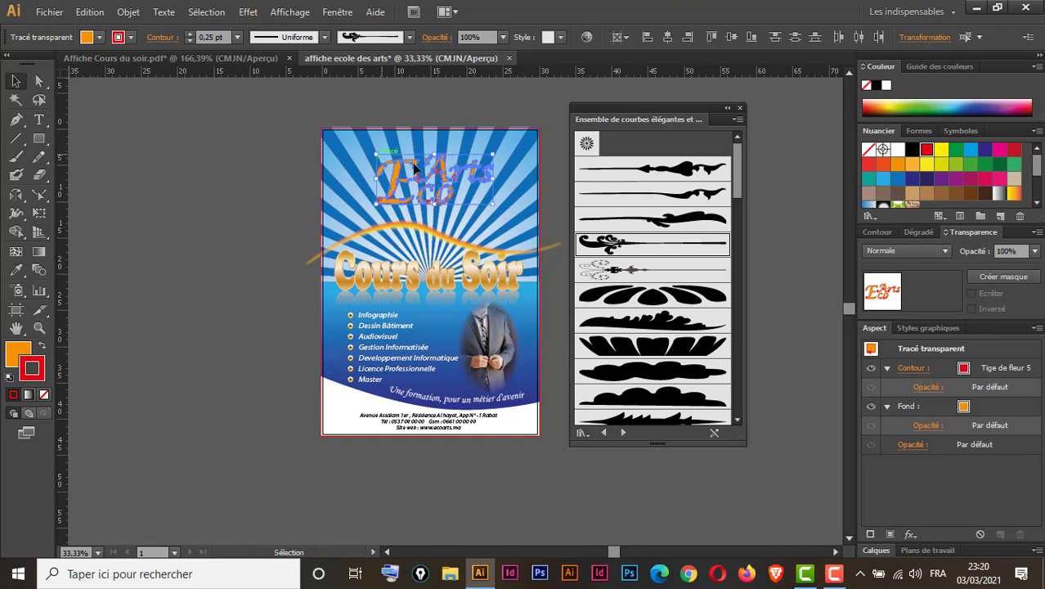
Step: Deselect the logo and close the floral brush library
click(15, 84)
click(155, 149)
click(740, 108)
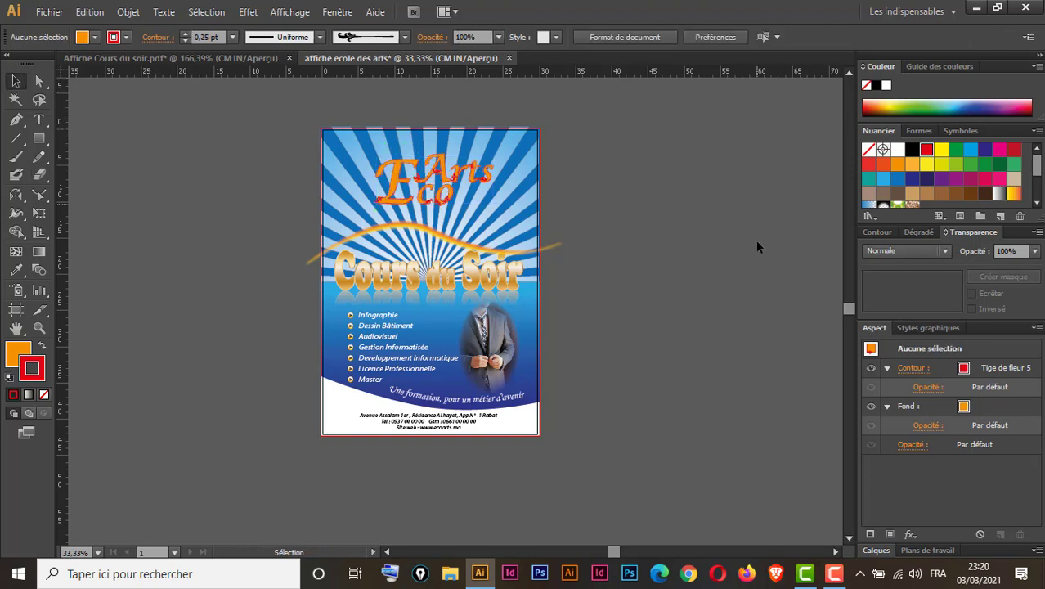